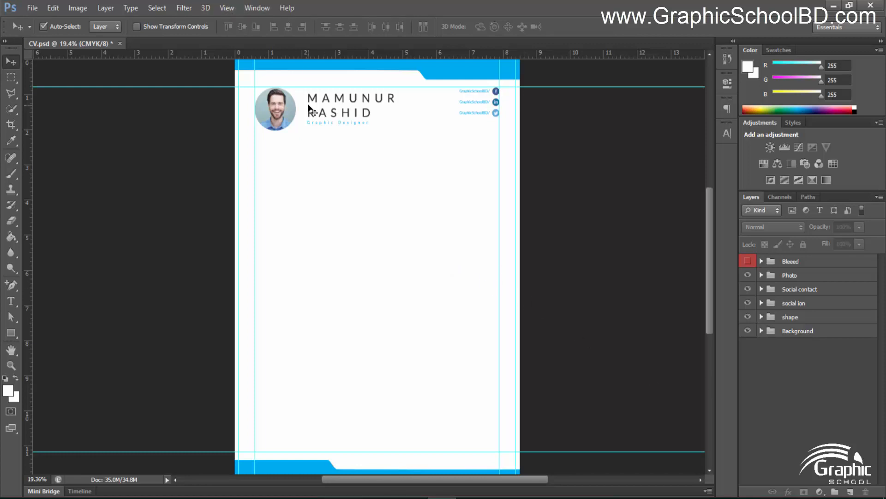
Draw a temporary rectangular selection band across the page width, then deselect it
click(225, 9)
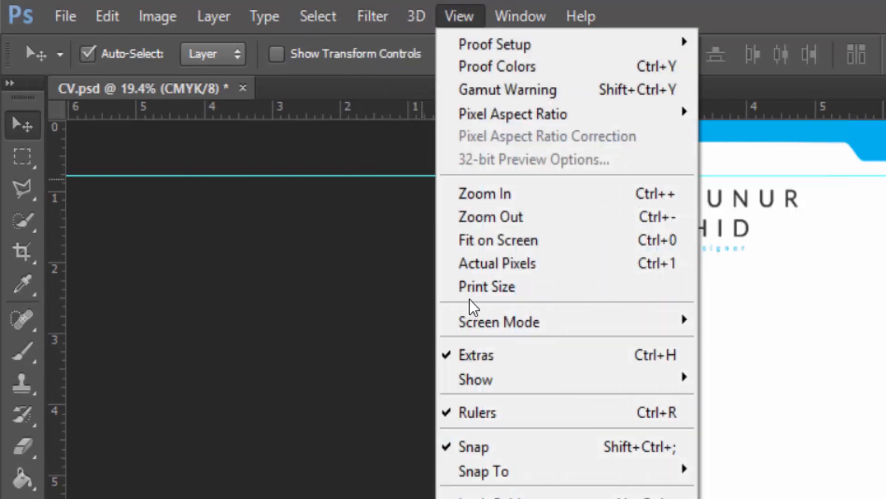
click(487, 498)
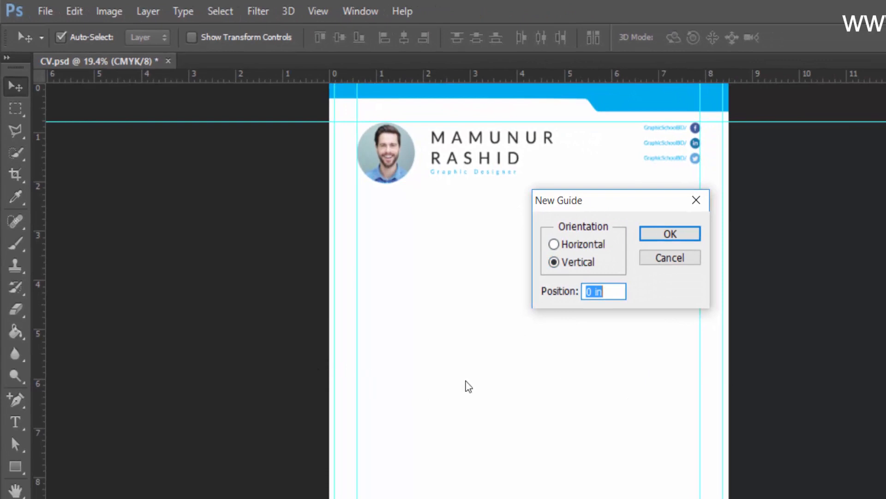
click(692, 257)
click(15, 109)
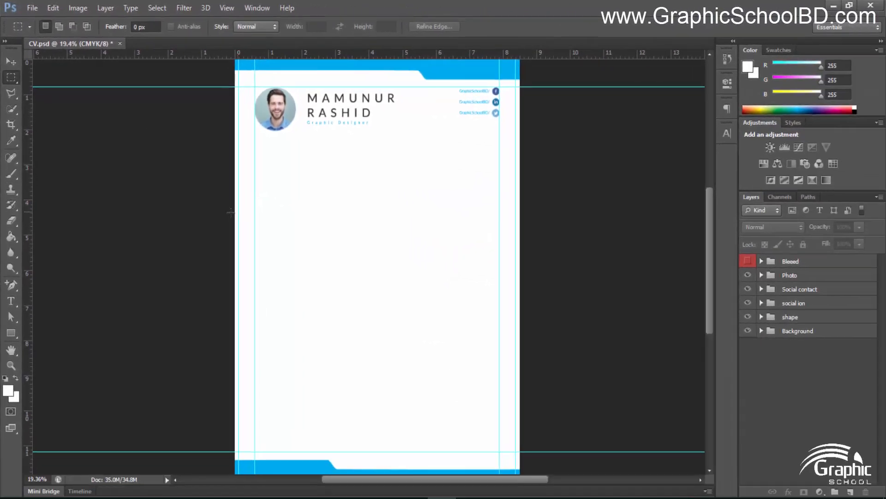
drag(269, 244, 643, 305)
drag(561, 266, 566, 237)
key(ctrl+d)
Add vertical guides at 4.25 in and 4 in via View > New Guide
click(286, 7)
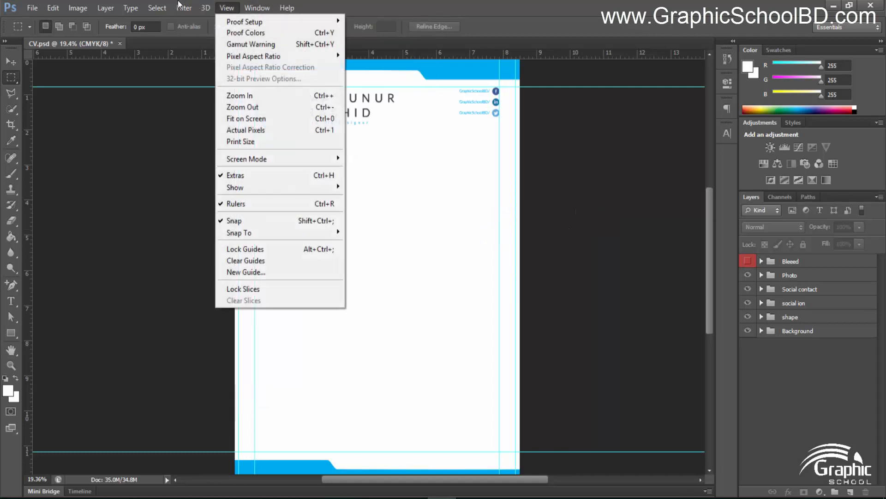
click(261, 271)
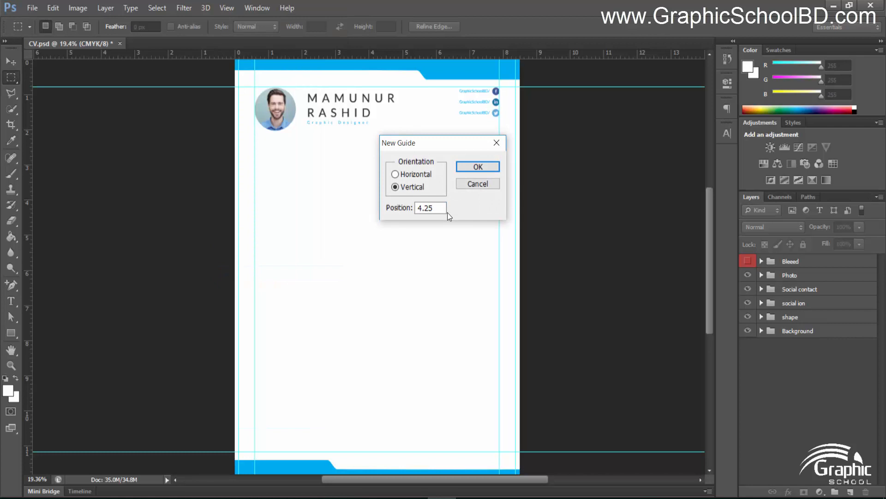
click(477, 166)
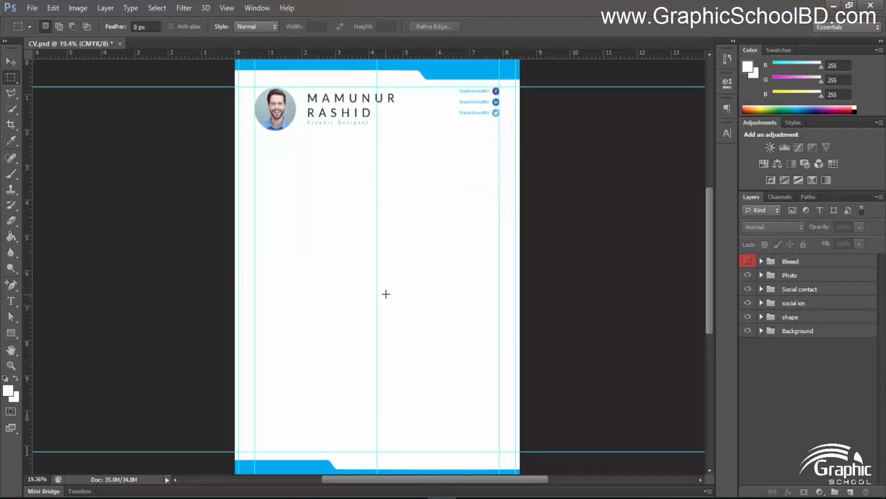
scroll(386, 279, up, 1)
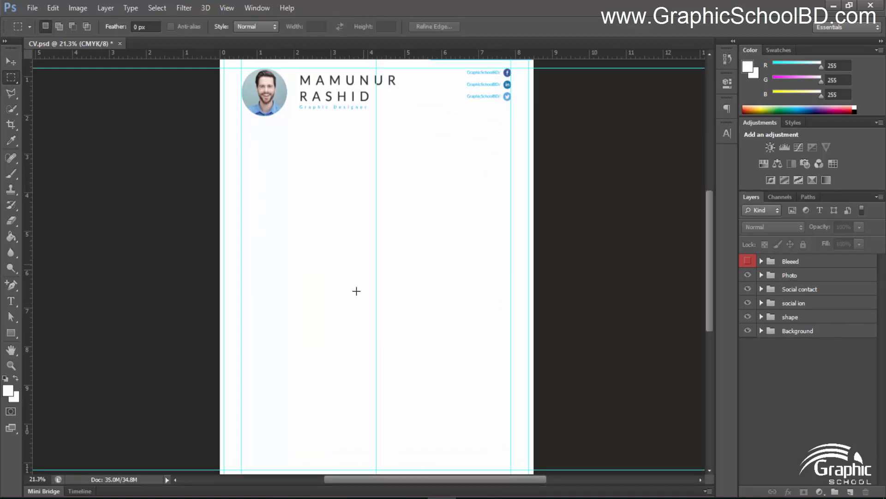
scroll(239, 235, up, 1)
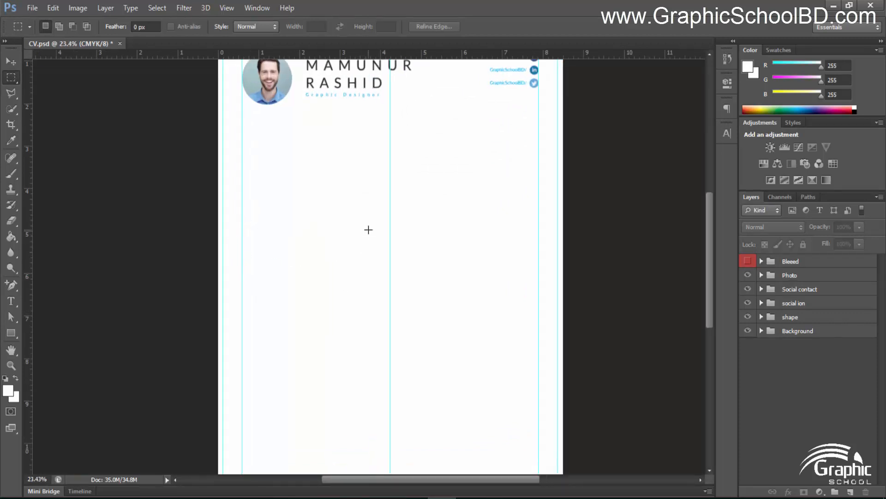
click(221, 9)
click(261, 269)
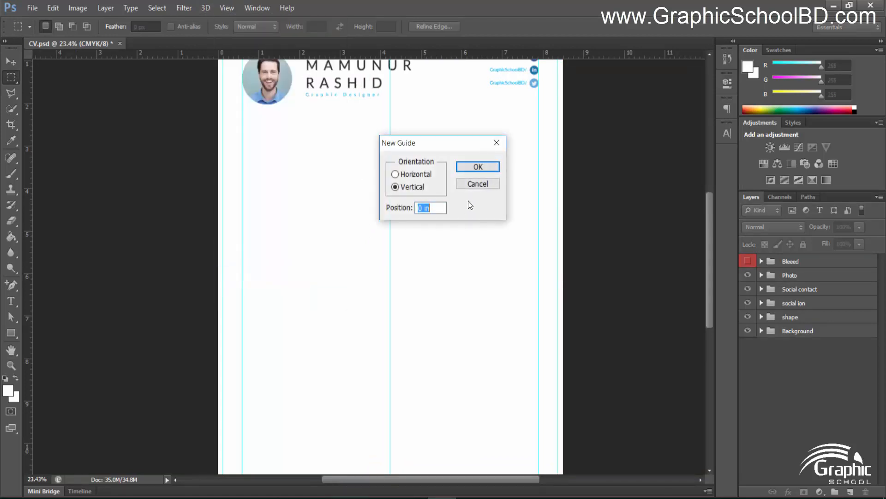
text(4)
click(470, 167)
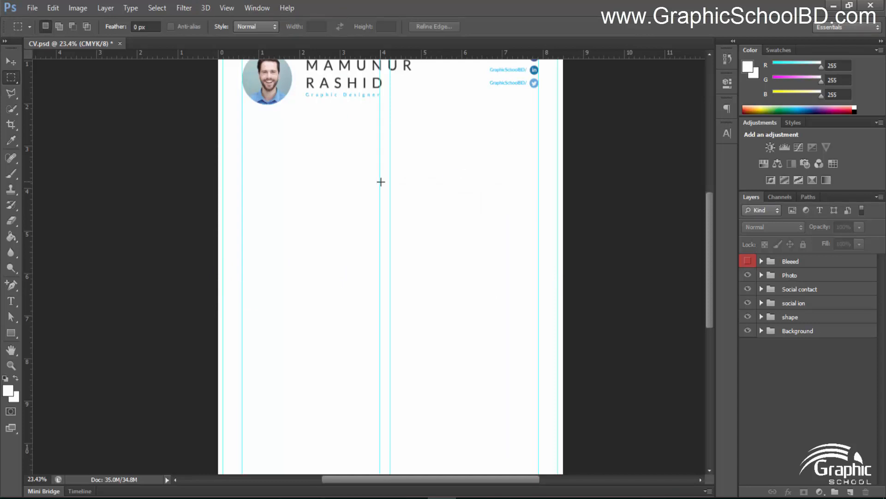
Add a third vertical guide at 4.5 in and fit the whole page in view
click(222, 9)
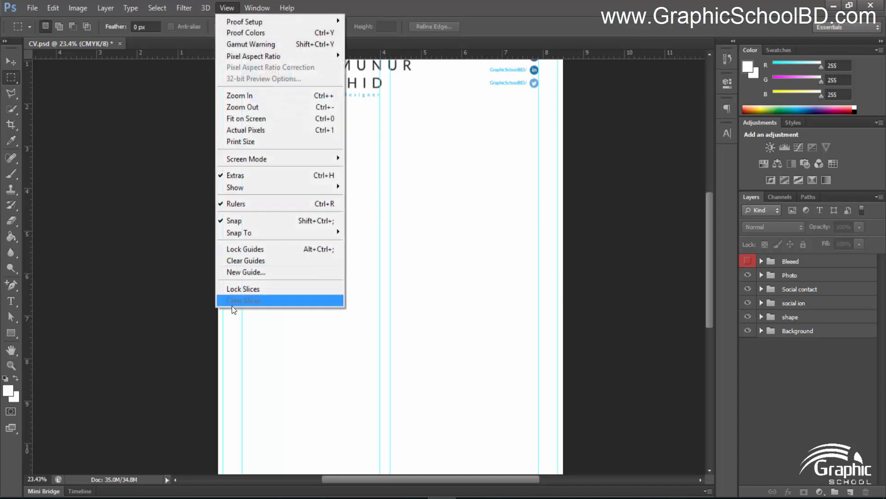
click(244, 271)
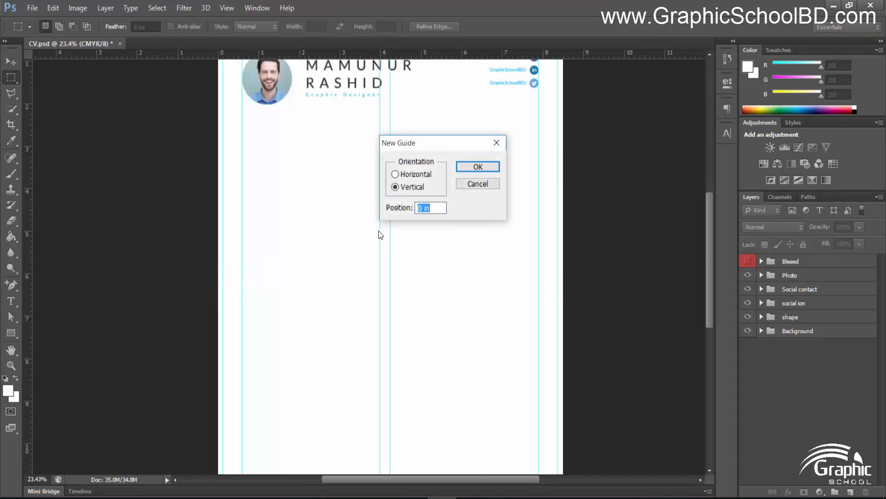
text(4.5)
key(Return)
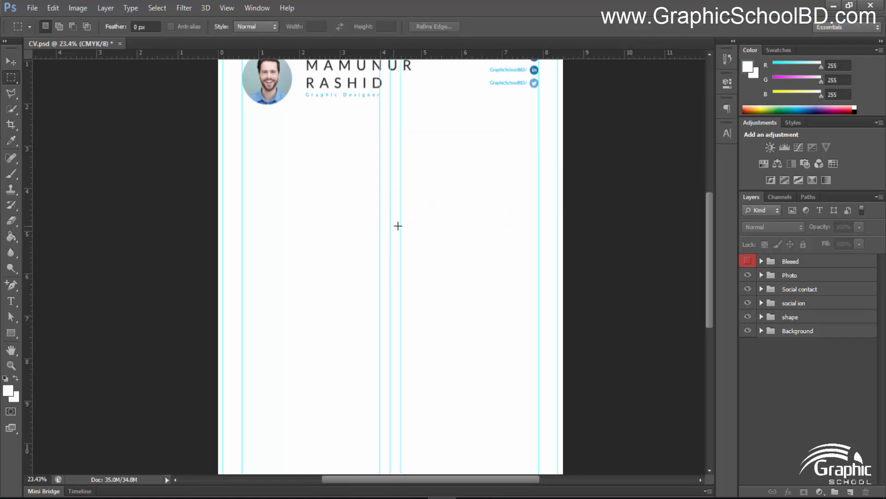
scroll(397, 225, down, 3)
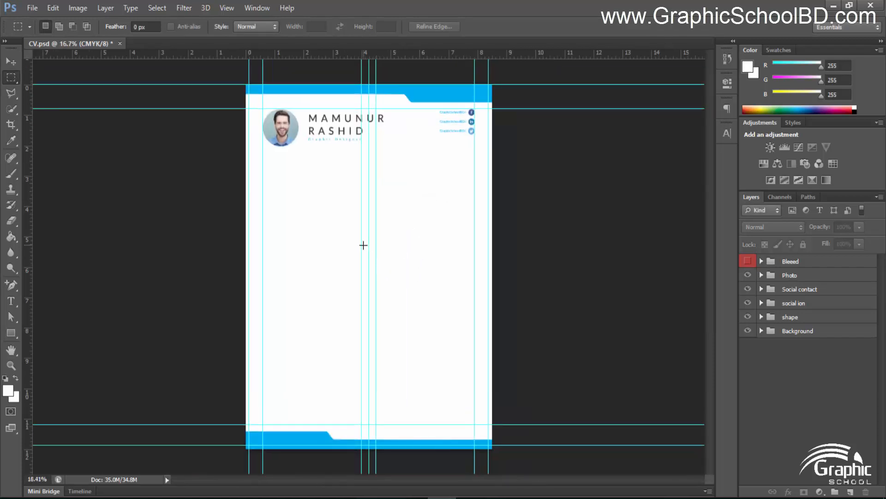
scroll(362, 244, up, 4)
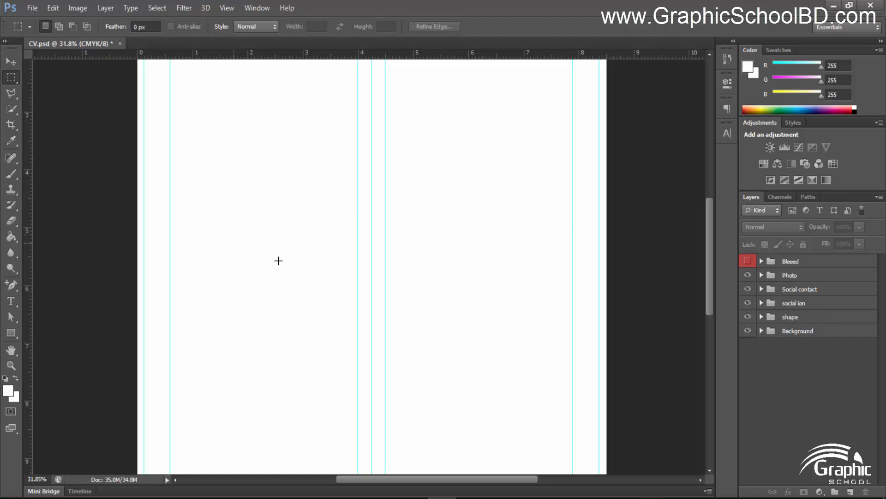
scroll(422, 291, down, 3)
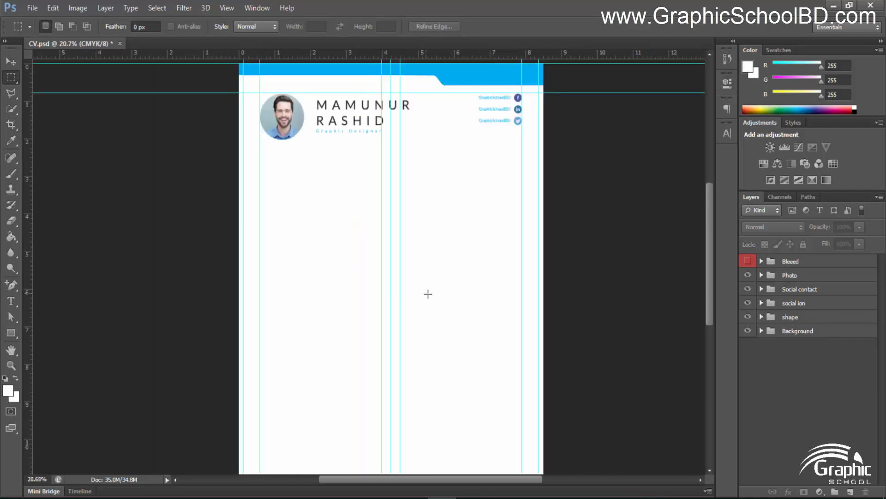
scroll(434, 295, up, 2)
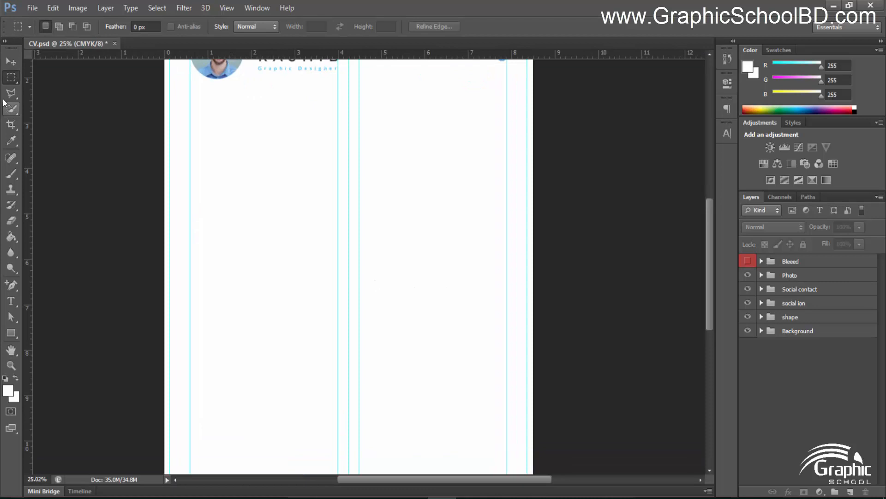
click(11, 61)
key(ctrl+0)
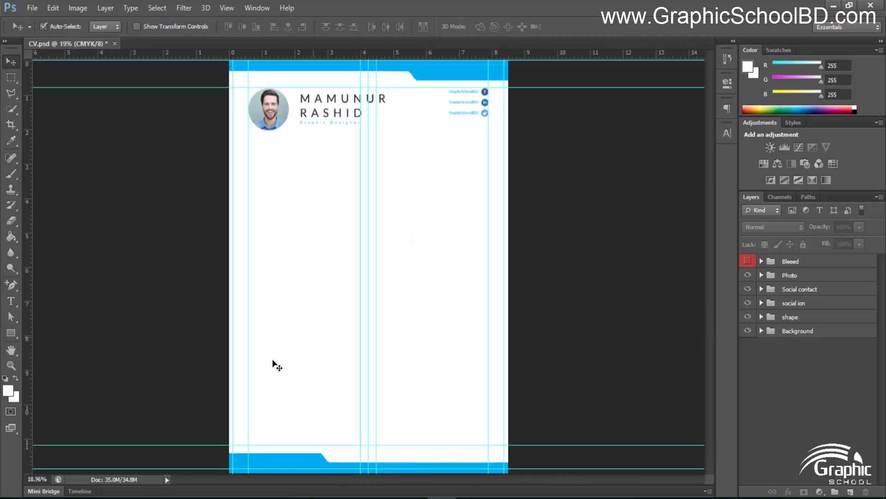
Draw a tall rectangle down the page centre from below the header to the footer guide
click(11, 333)
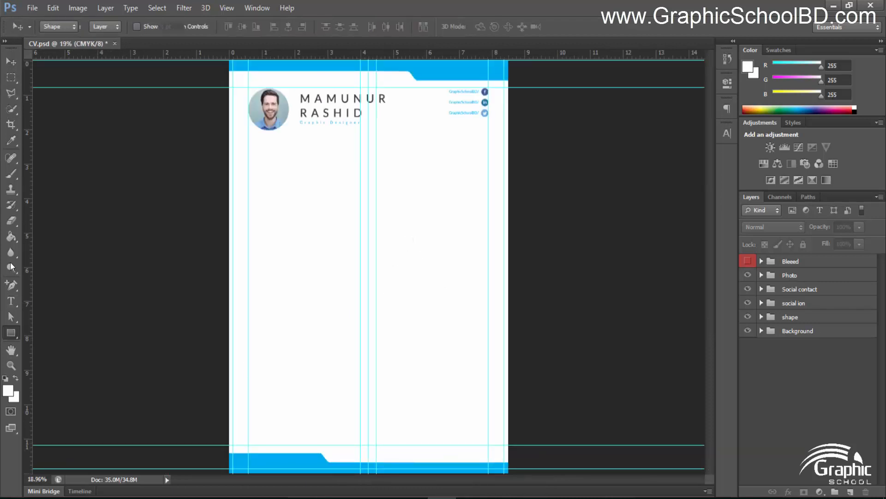
click(45, 265)
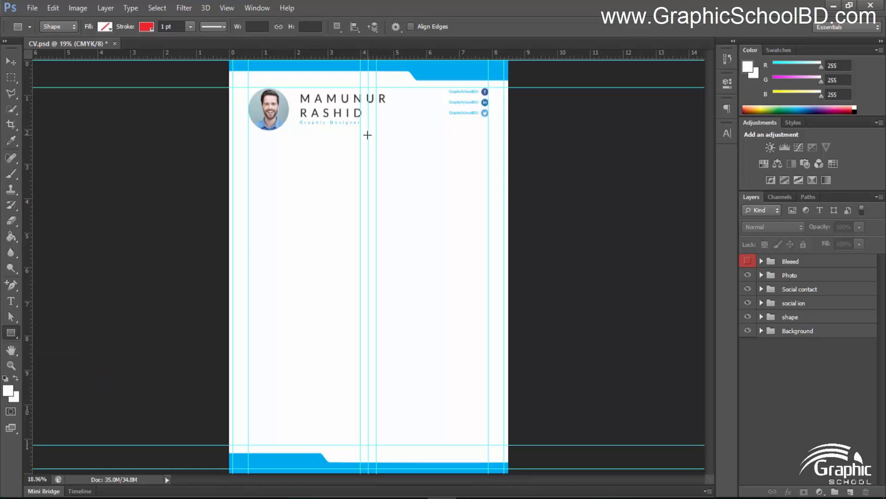
drag(368, 135, 368, 444)
drag(369, 122, 377, 445)
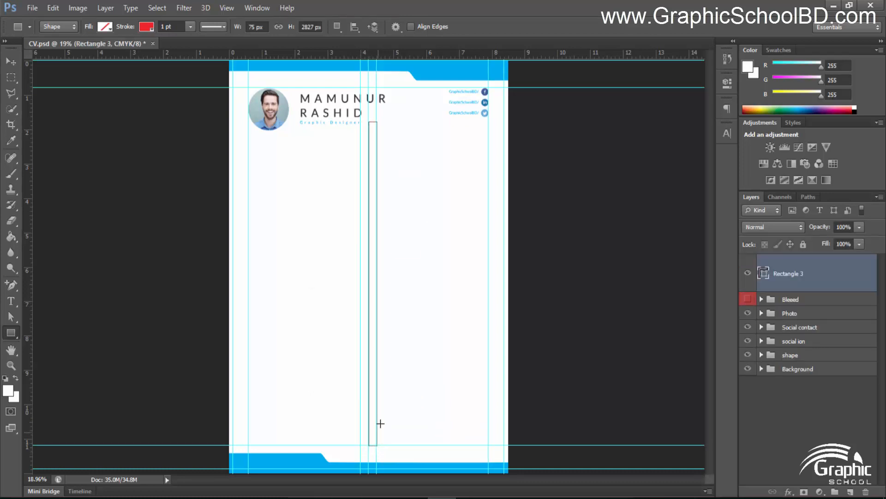
Give the rectangle no stroke and a grey #6b6b6b fill
click(146, 27)
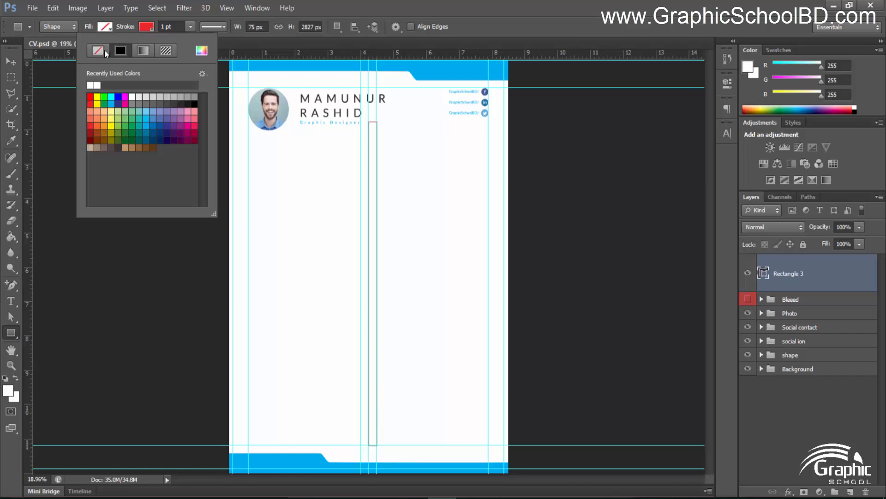
click(102, 50)
click(105, 26)
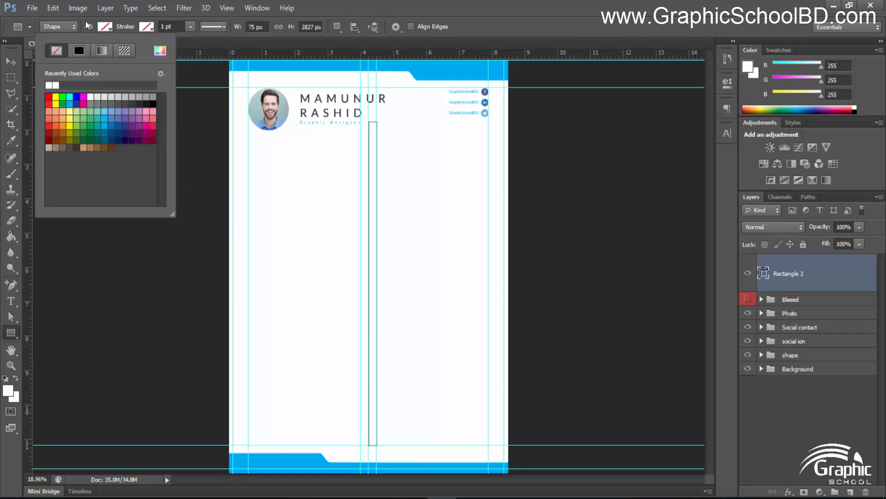
click(160, 51)
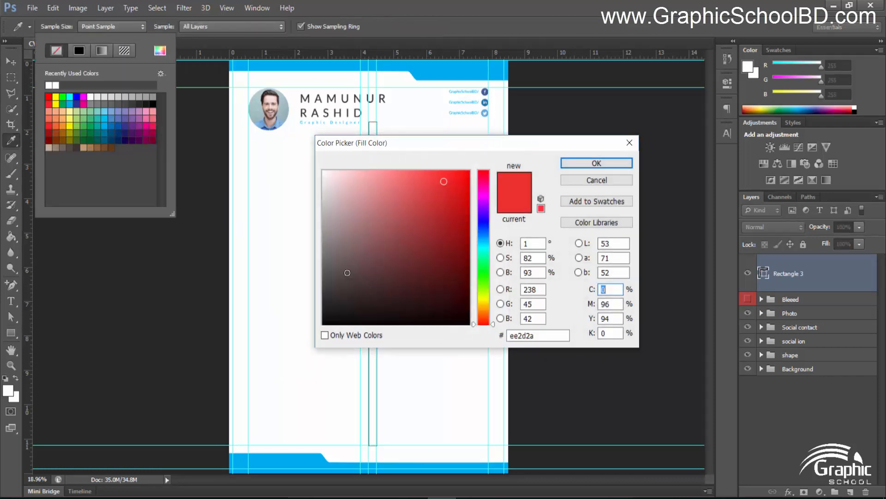
drag(331, 276, 313, 259)
click(613, 164)
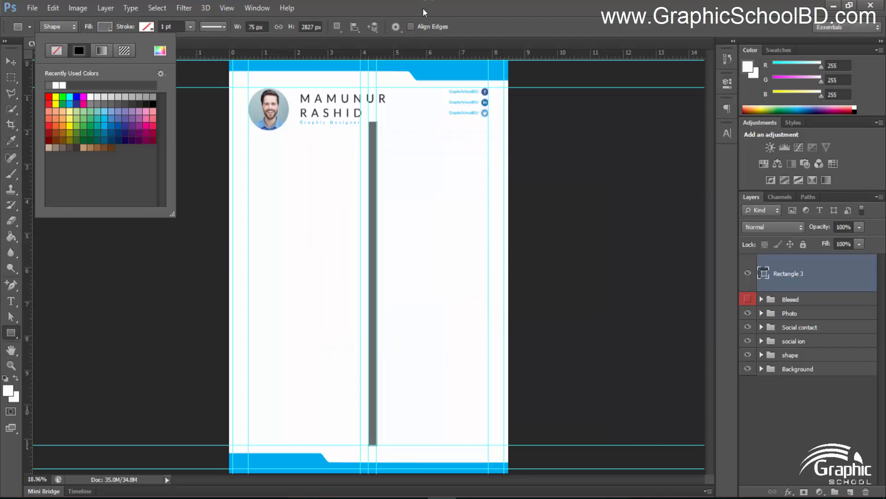
click(432, 8)
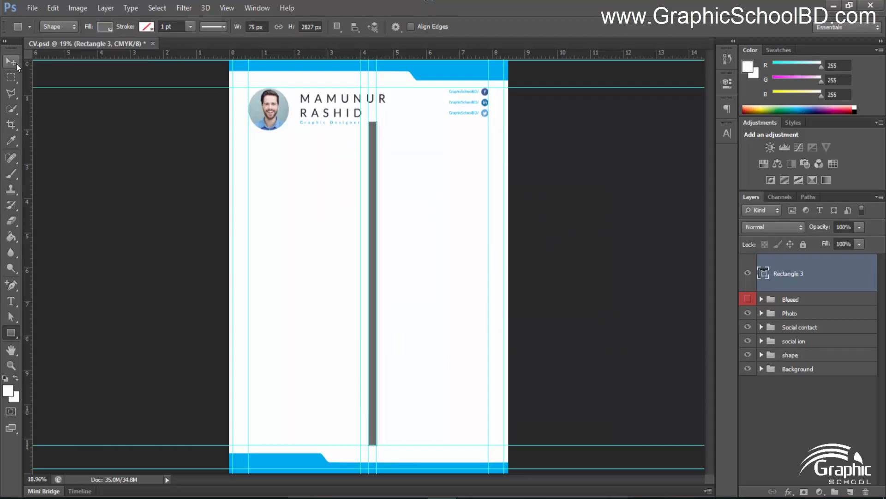
Narrow the grey rectangle into a thin vertical divider line with Free Transform
click(16, 63)
scroll(359, 277, up, 4)
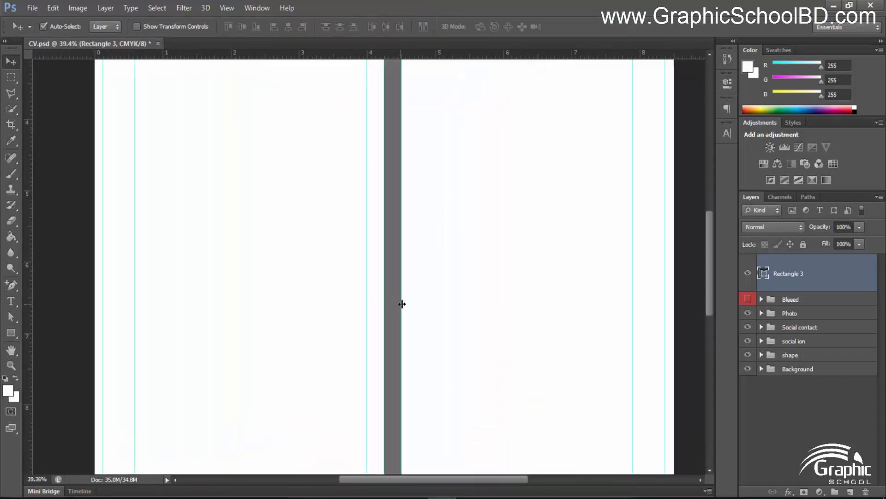
key(ctrl+t)
scroll(402, 304, up, 8)
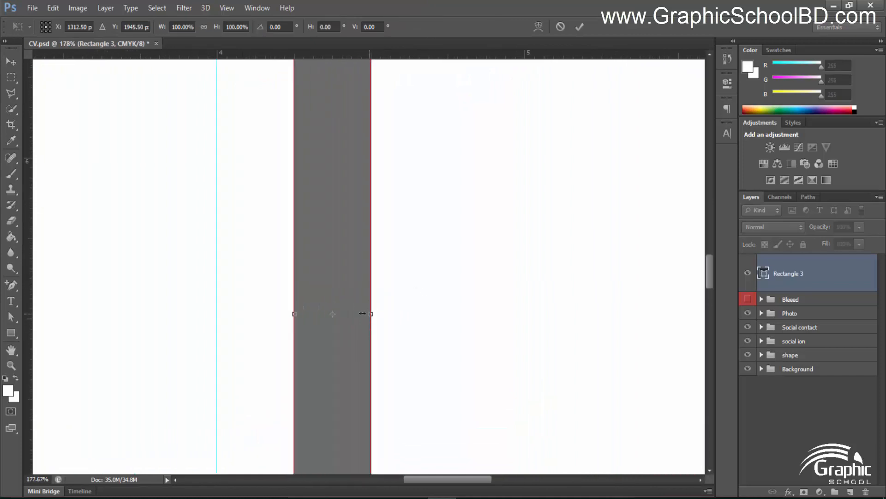
drag(362, 314, 325, 299)
scroll(285, 321, up, 10)
scroll(346, 300, down, 12)
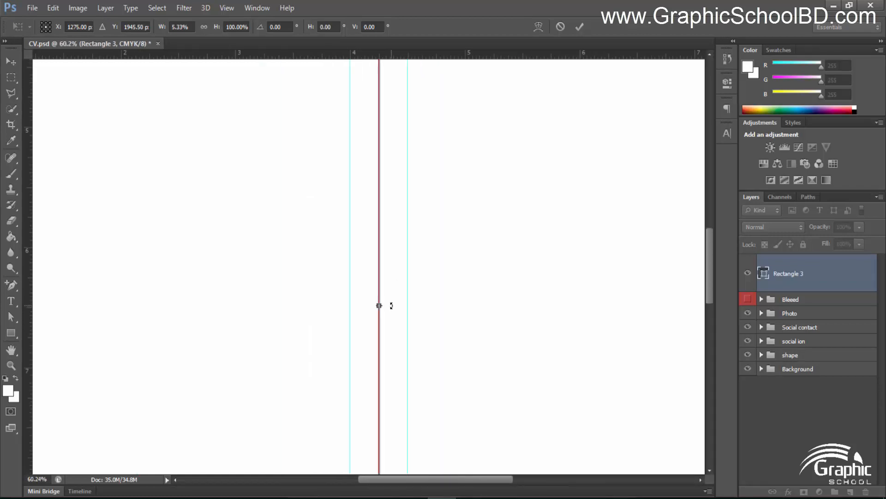
scroll(389, 305, down, 8)
click(580, 28)
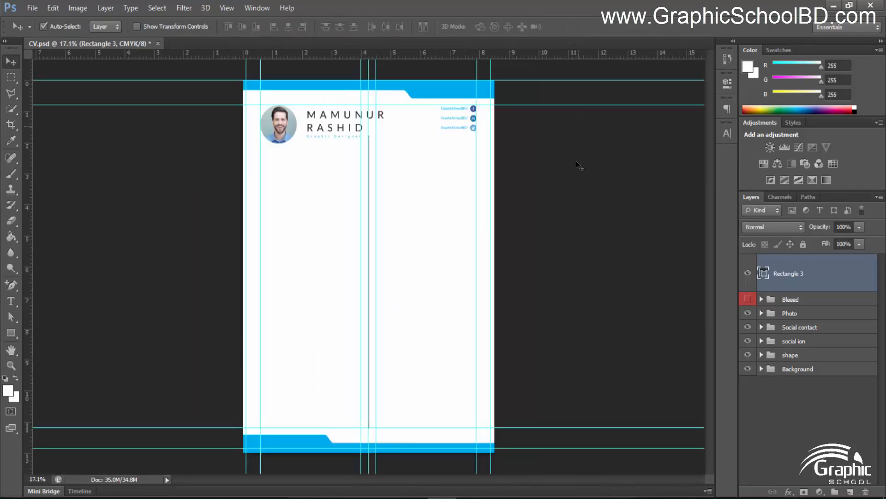
Deselect the divider and hide then show the guides to preview the layout
click(469, 233)
key(ctrl+h)
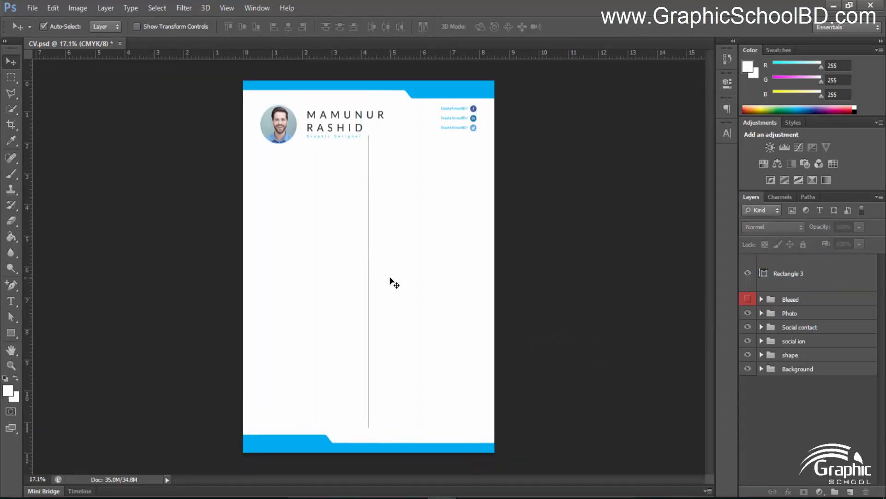
key(ctrl+h)
scroll(391, 277, up, 1)
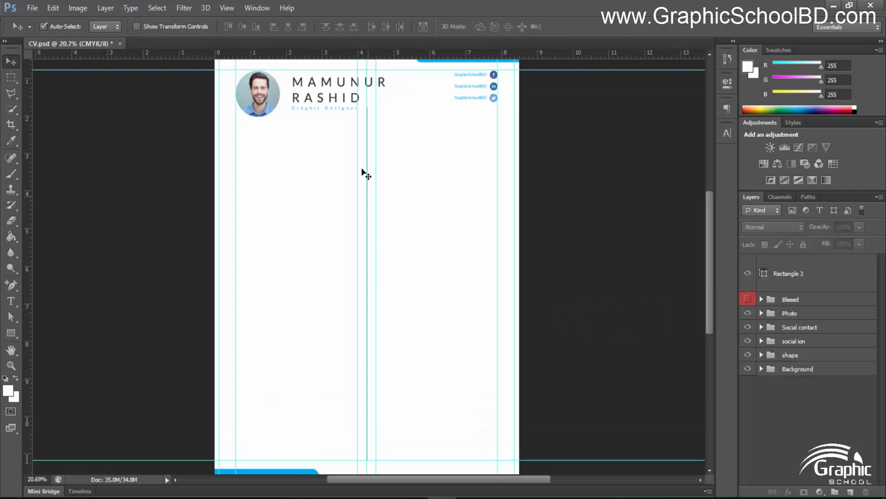
scroll(364, 172, up, 4)
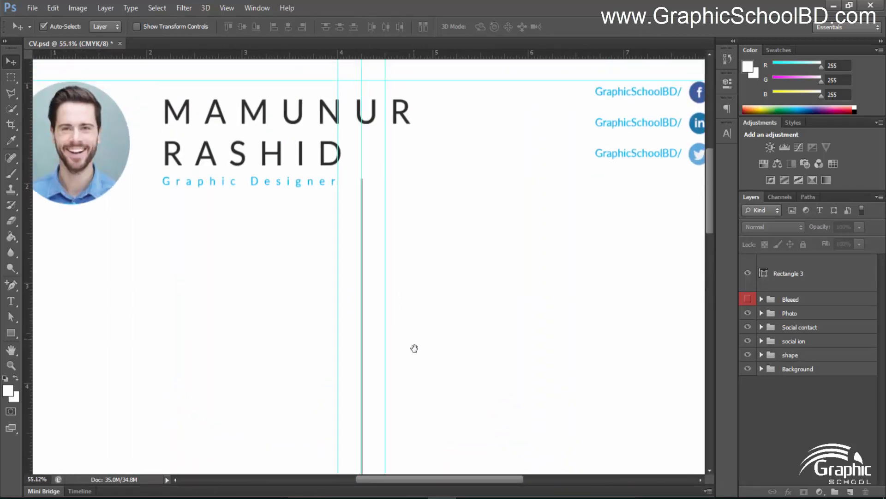
scroll(359, 293, up, 1)
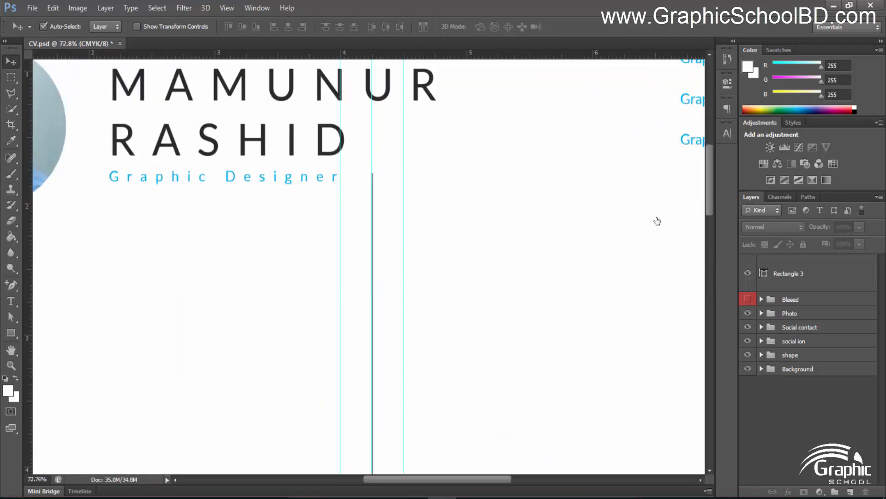
Lower the top end of Rectangle 3 so the divider starts below the Graphic Designer title
click(372, 222)
scroll(323, 217, up, 1)
key(ctrl+t)
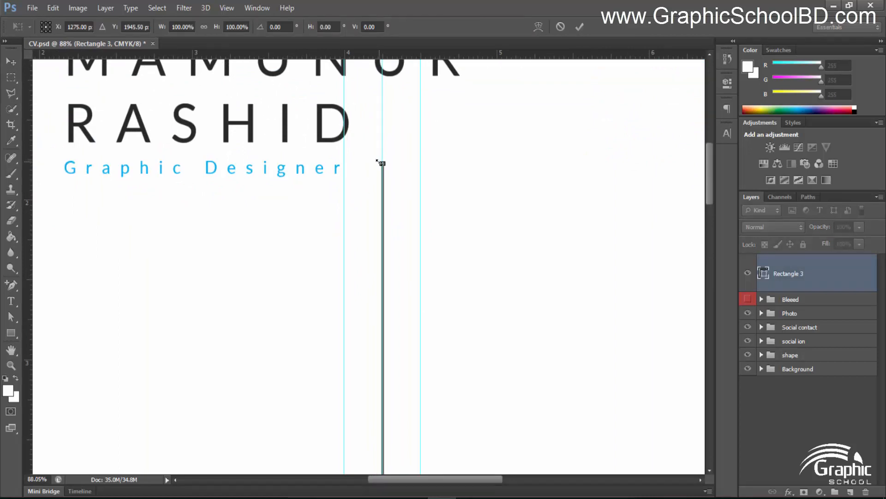
drag(382, 163, 382, 214)
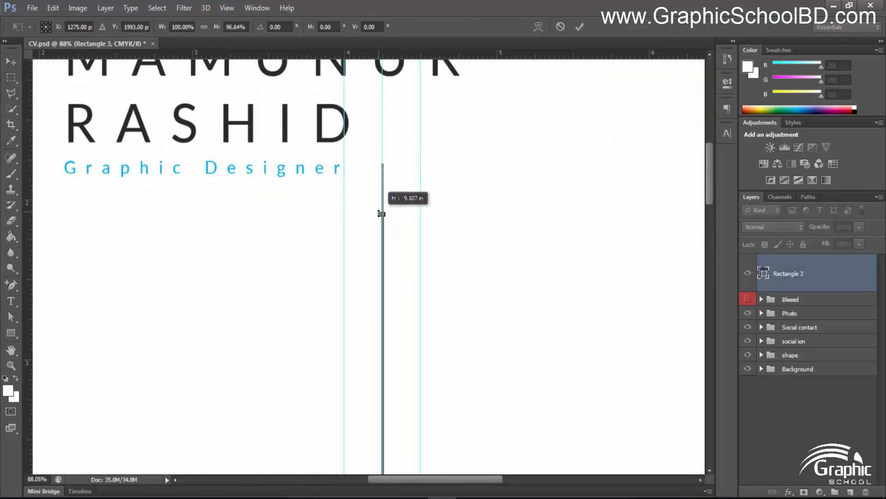
key(Return)
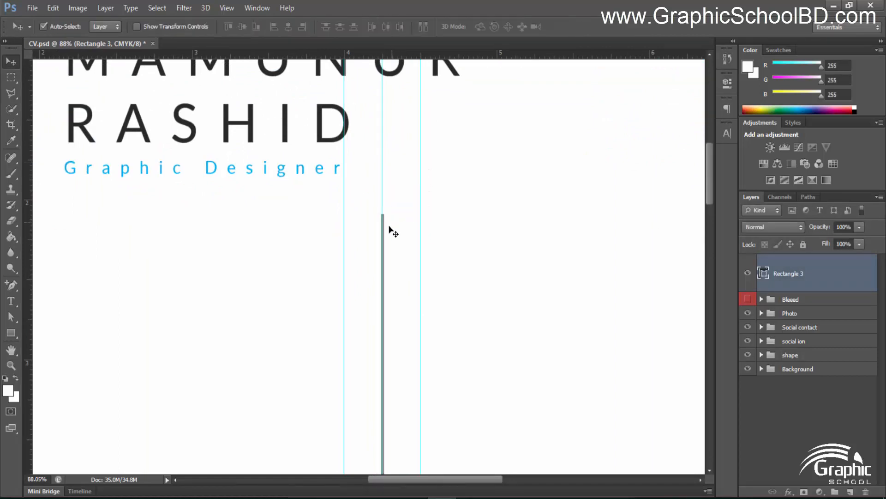
scroll(382, 244, up, 6)
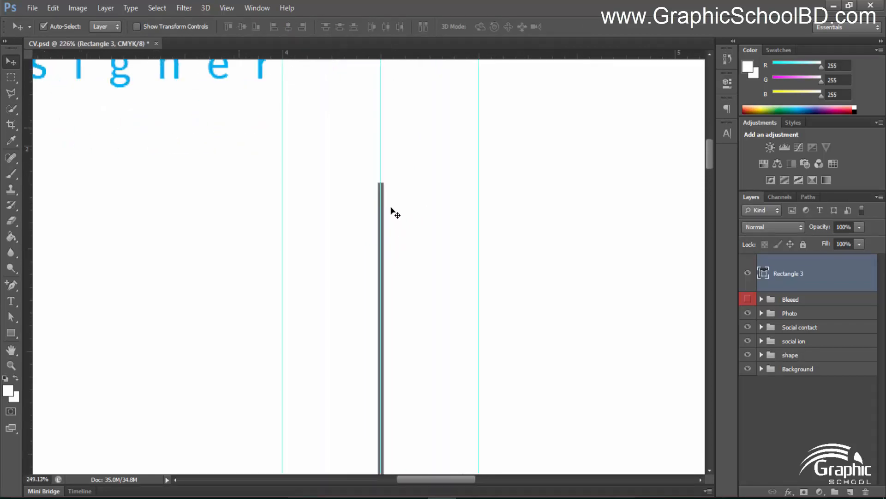
drag(385, 192, 383, 225)
scroll(382, 226, up, 2)
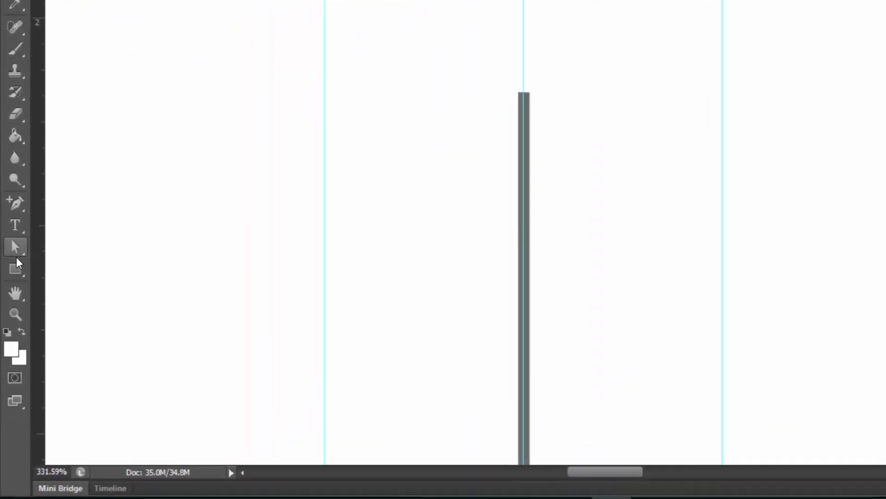
Draw a small circle with the Ellipse tool, centred on the divider's top
click(11, 333)
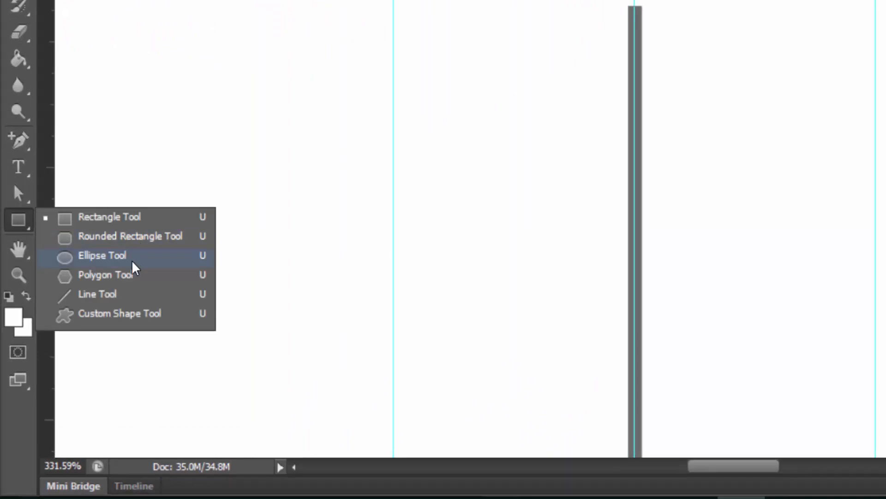
click(133, 261)
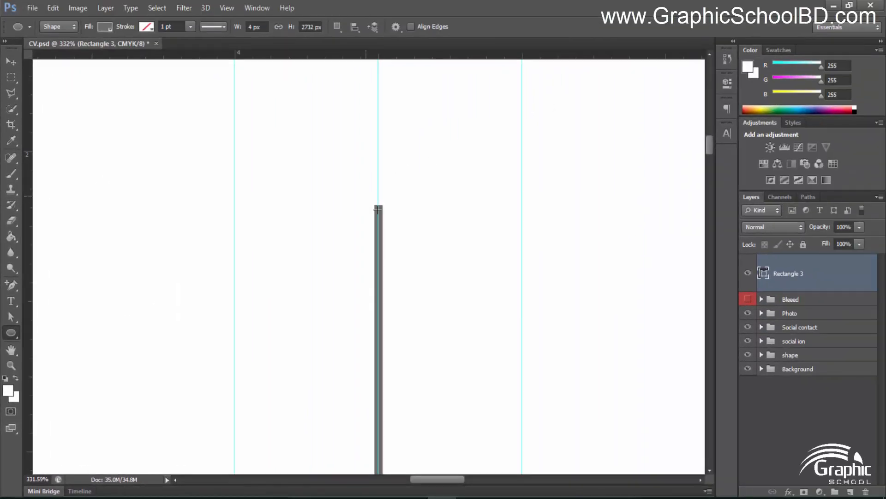
drag(548, 0, 692, 53)
drag(412, 235, 418, 201)
scroll(418, 201, up, 2)
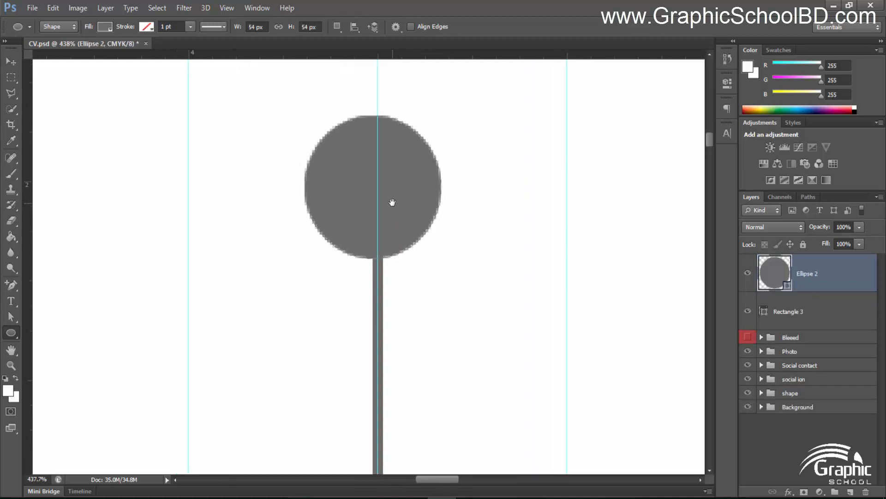
Set the circle's fill to none and its stroke to cyan C100 M0 Y0 K0
click(105, 26)
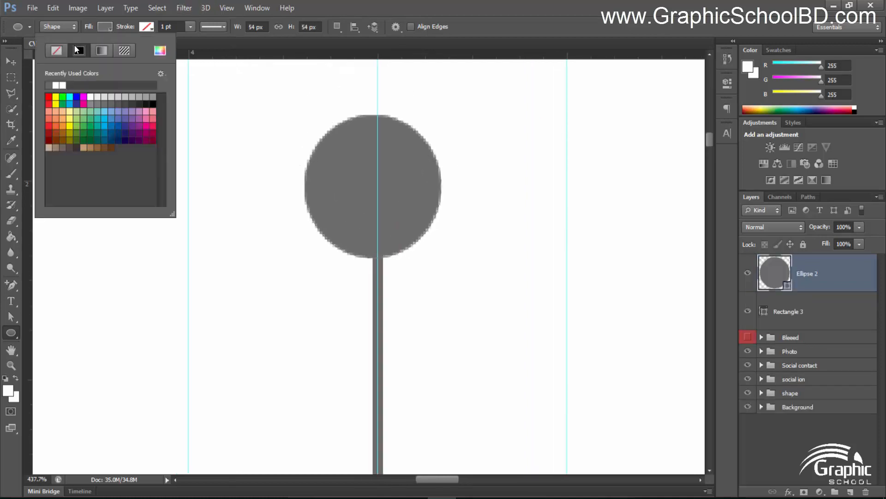
click(52, 50)
click(153, 27)
click(146, 27)
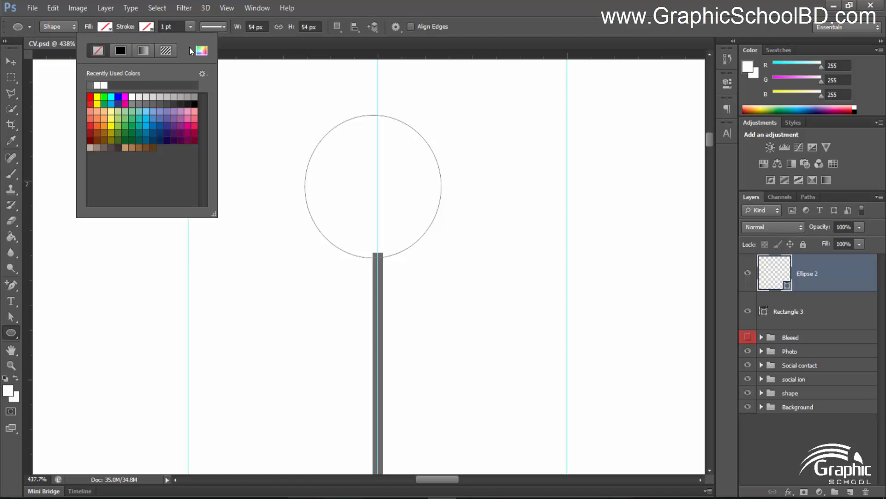
click(207, 53)
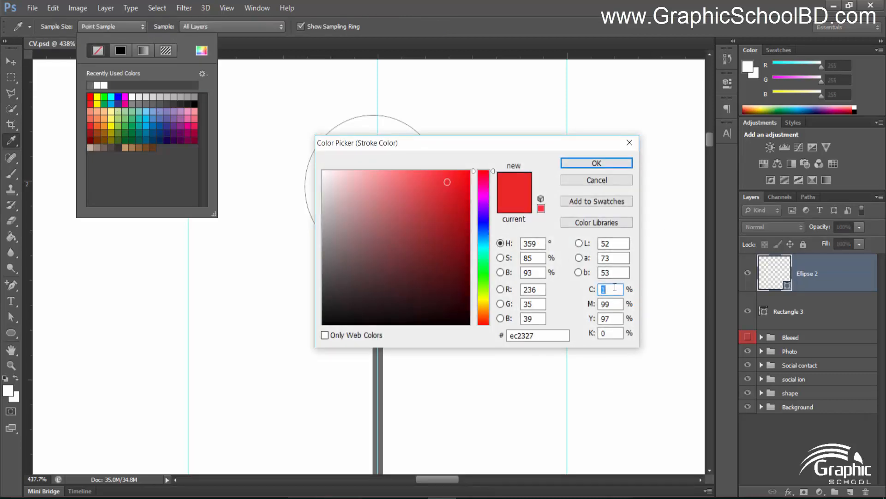
text(100)
key(Tab)
text(0)
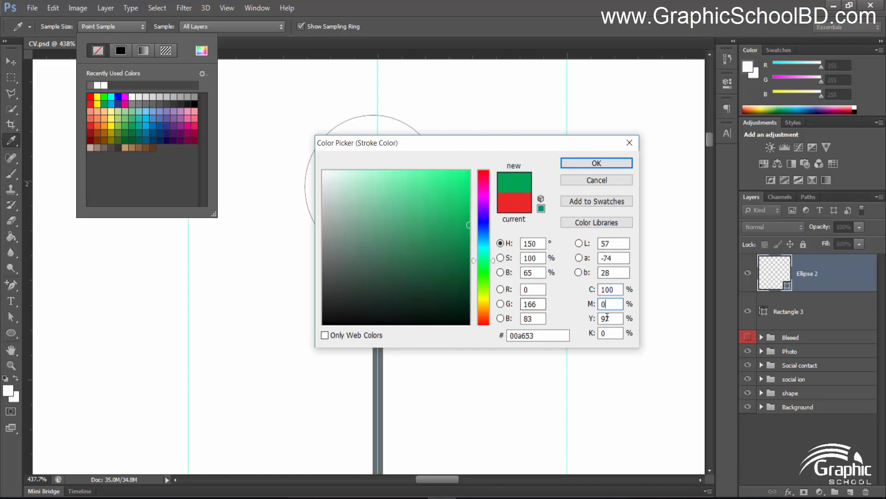
key(Tab)
text(0)
click(590, 162)
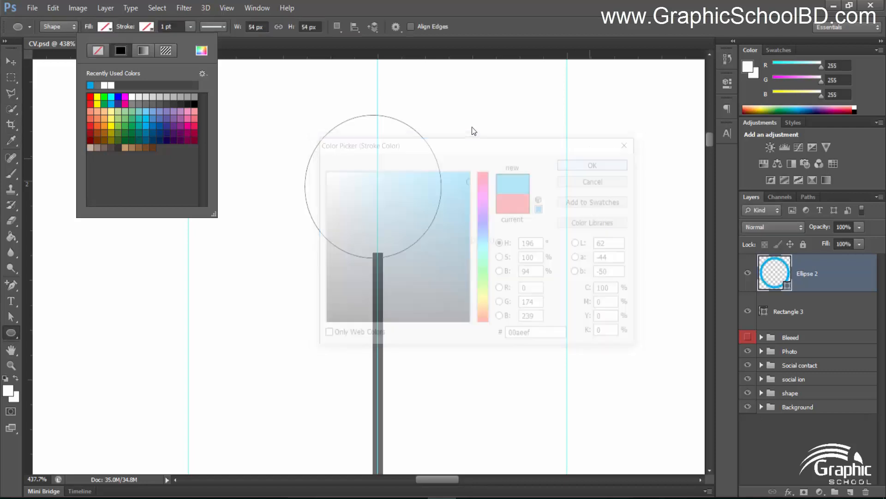
click(444, 15)
Enlarge the circle to about 99 px and reposition it over the divider line
scroll(442, 199, down, 10)
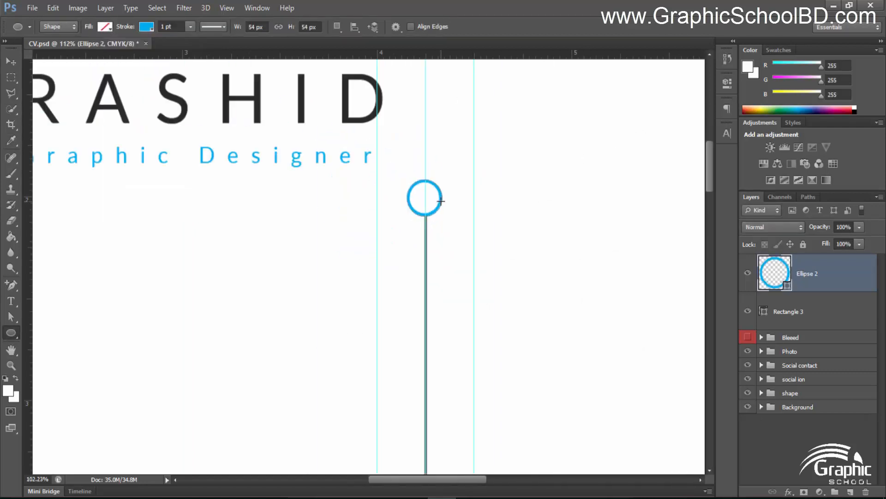
scroll(446, 195, down, 3)
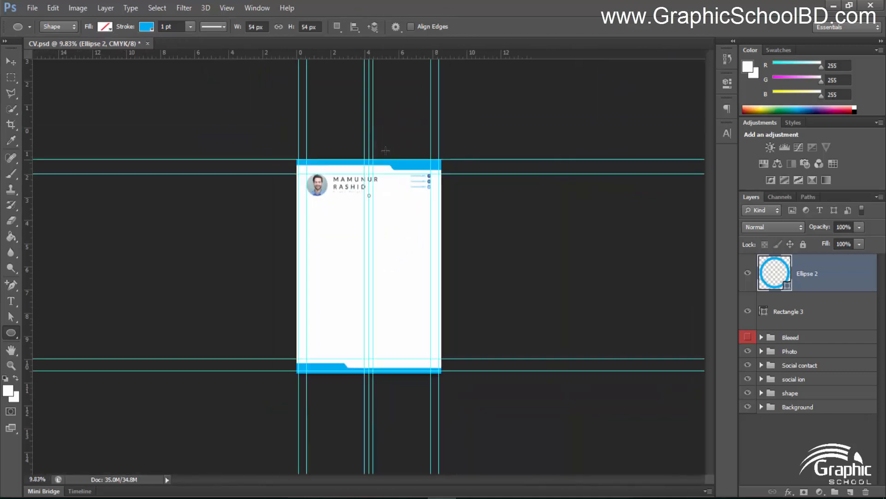
scroll(378, 111, up, 6)
scroll(378, 111, up, 8)
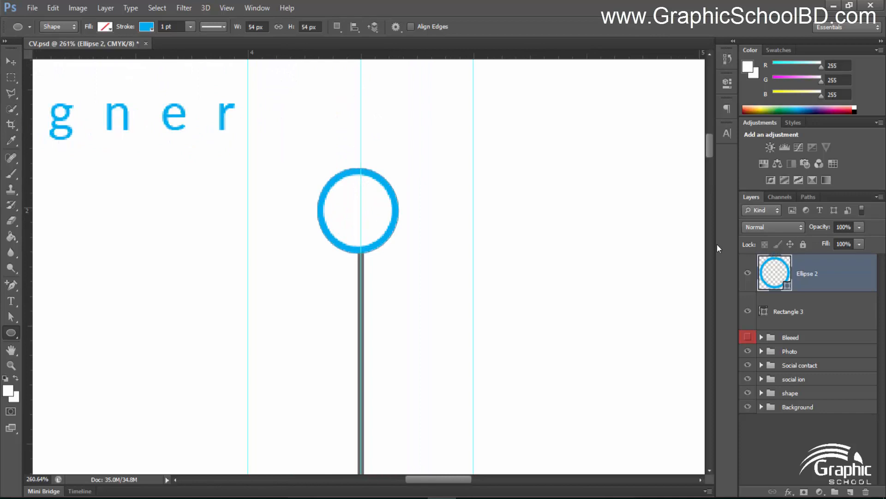
key(ctrl+t)
drag(406, 162, 445, 139)
drag(400, 220, 396, 226)
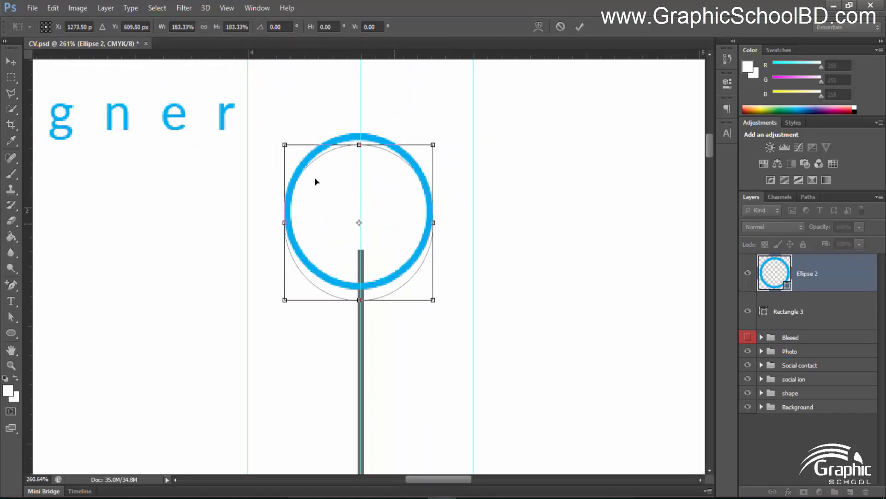
key(Return)
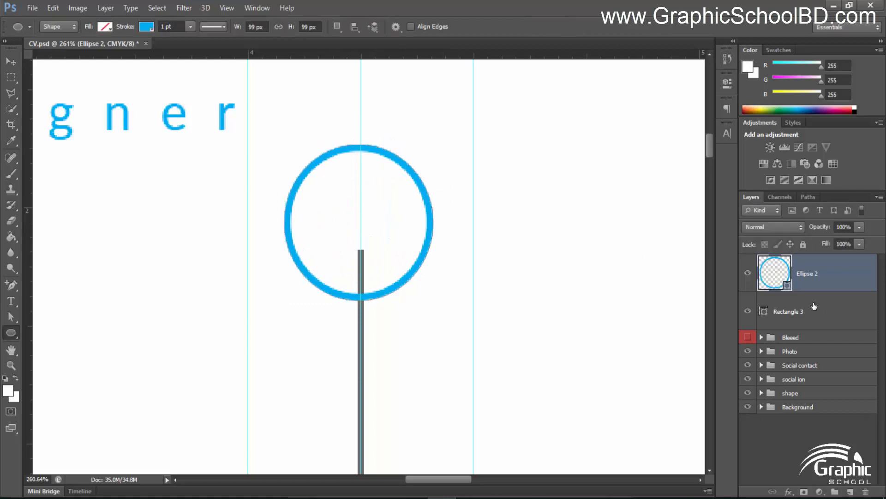
Shorten Rectangle 3 so the divider starts at the circle's bottom edge
click(814, 306)
key(ctrl+t)
scroll(367, 262, up, 1)
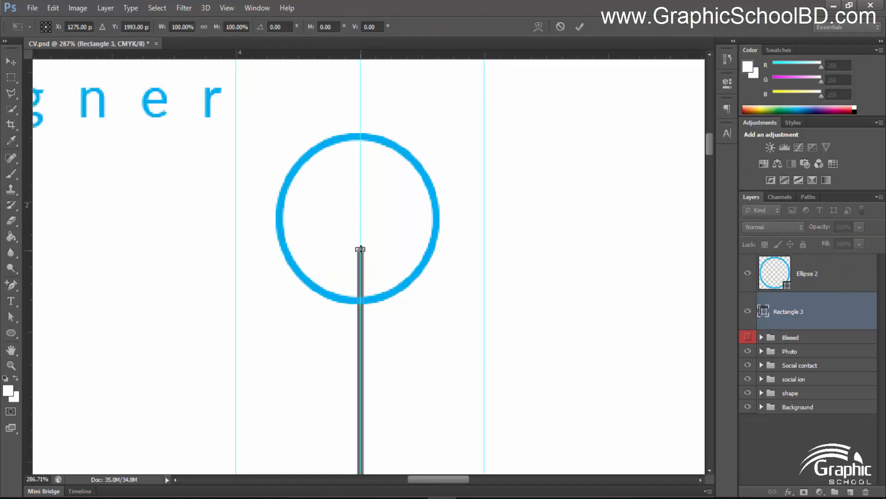
drag(364, 267, 360, 303)
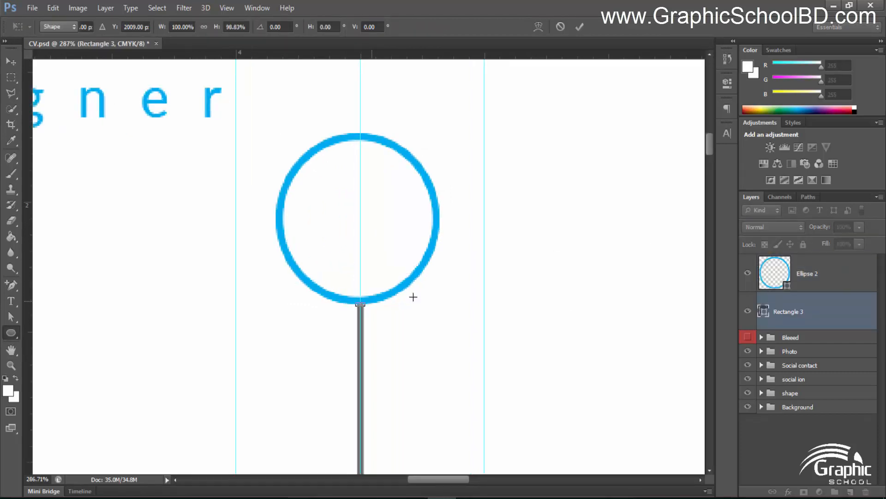
key(Return)
scroll(379, 259, down, 2)
scroll(372, 247, up, 2)
drag(365, 240, 338, 283)
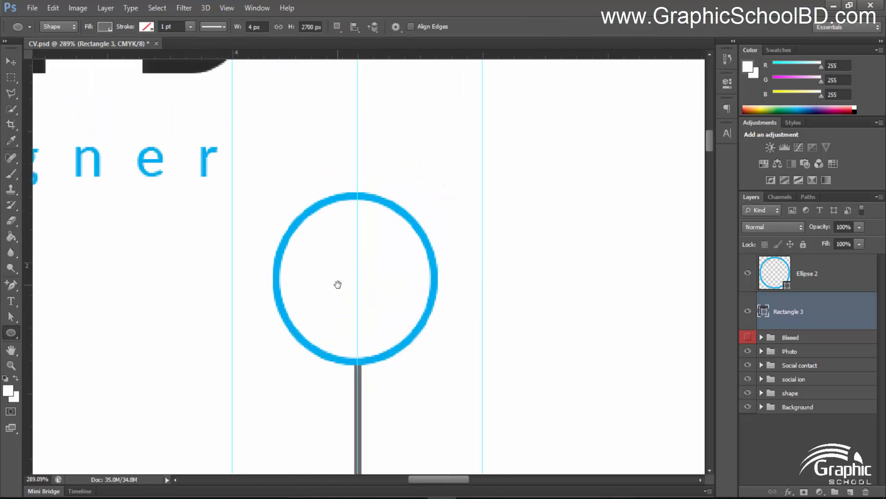
Draw a trial grey bar across the circle, then undo it along with the accidental nudges
scroll(339, 283, up, 1)
right_click(11, 332)
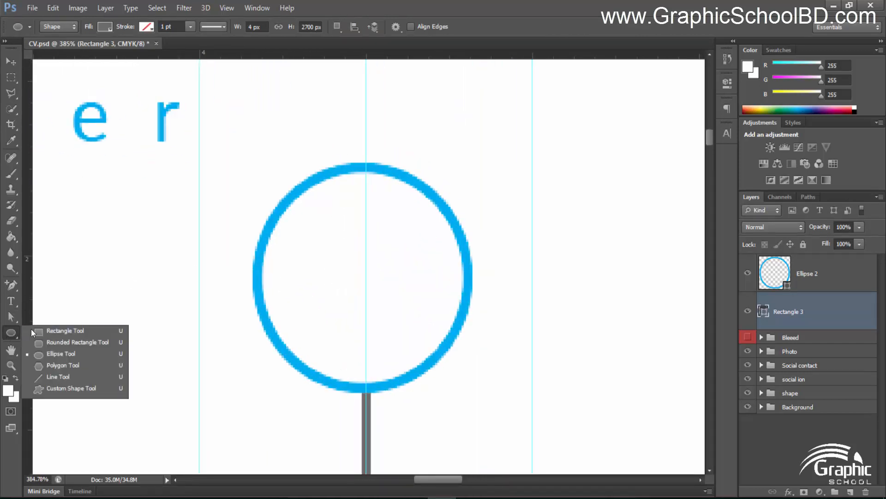
click(40, 329)
scroll(238, 294, up, 1)
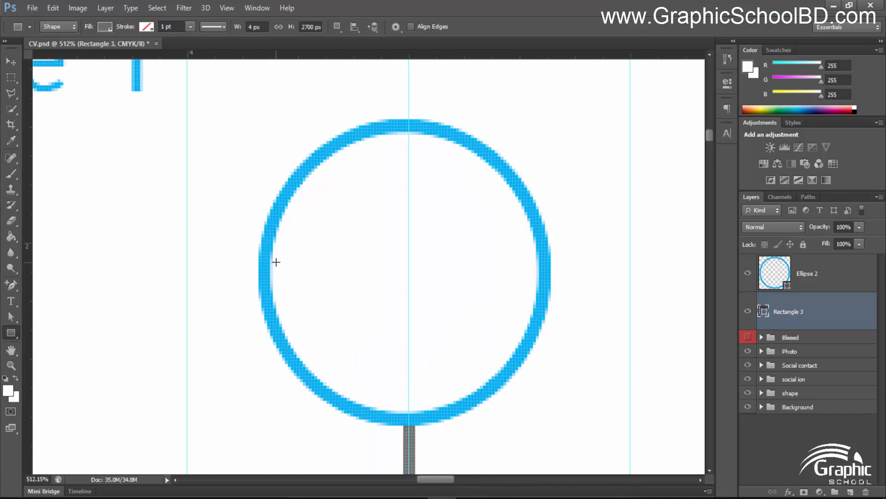
drag(291, 253, 524, 265)
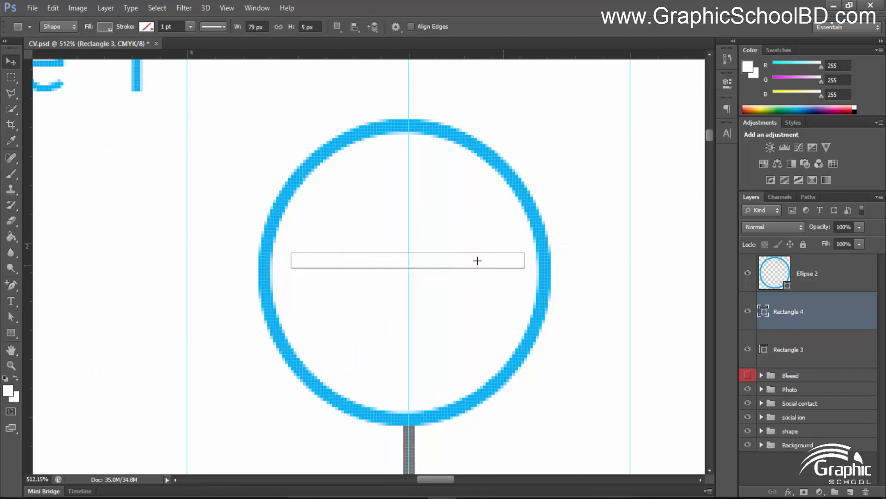
key(v)
drag(461, 259, 461, 264)
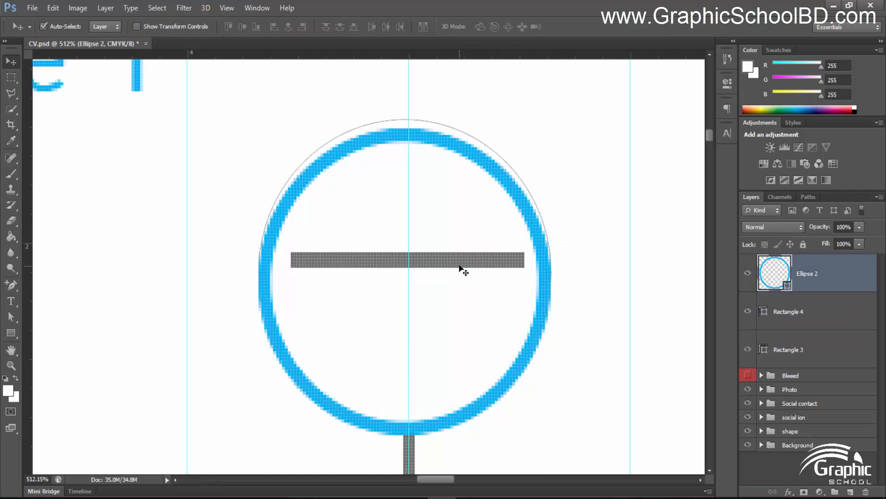
key(ctrl+z)
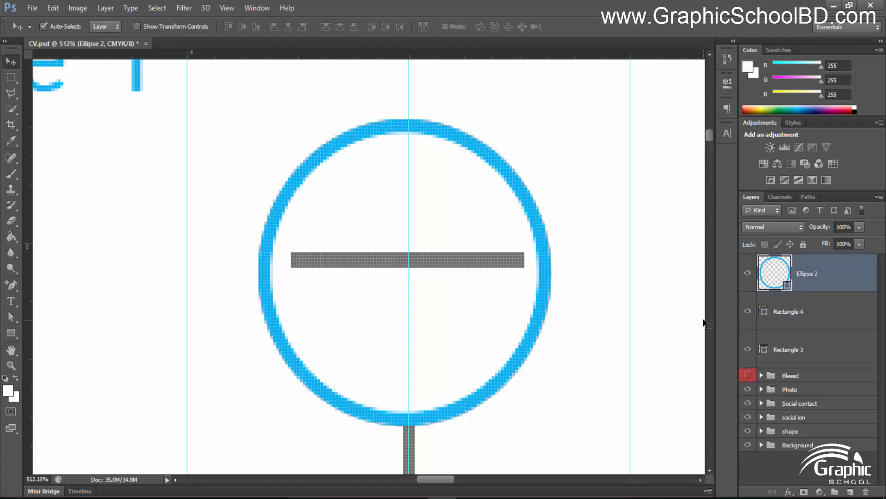
key(Down)
key(Down)
key(Down)
key(Down)
key(ctrl+alt+z)
key(ctrl+alt+z)
key(ctrl+alt+z)
key(ctrl+alt+z)
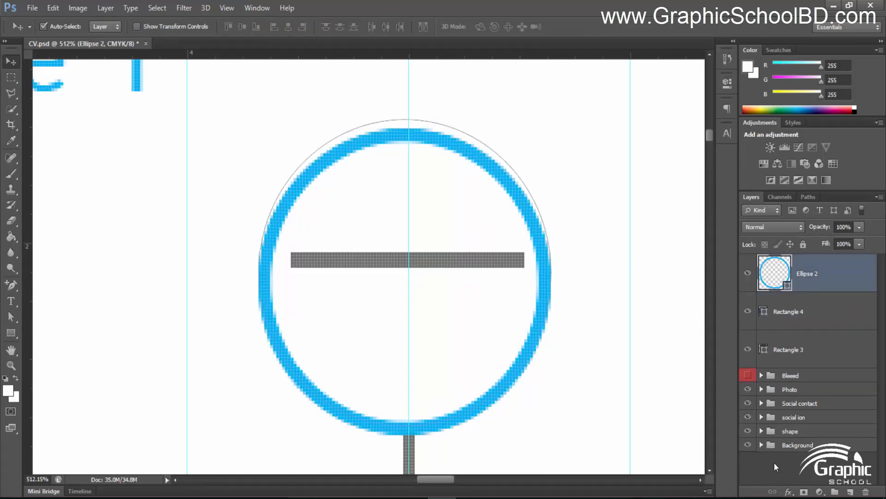
key(ctrl+alt+z)
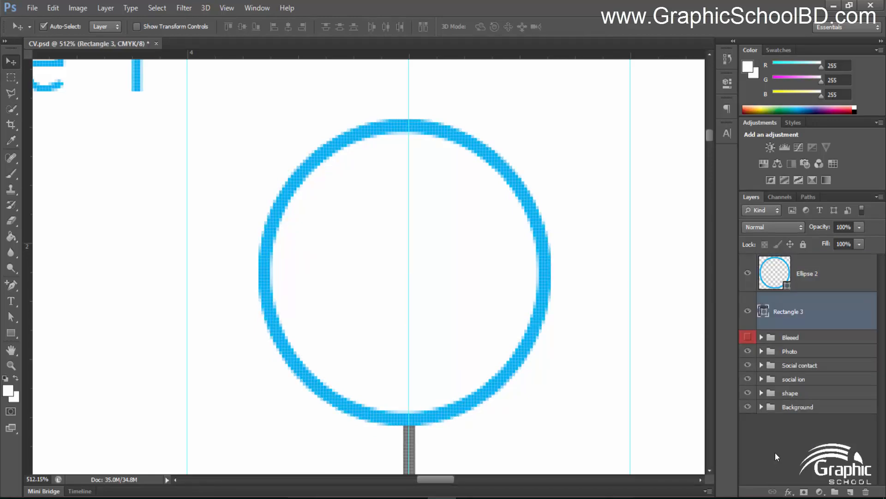
Draw a horizontal bar across the circle with no stroke and a fill of the circle's sampled cyan
click(775, 453)
click(11, 333)
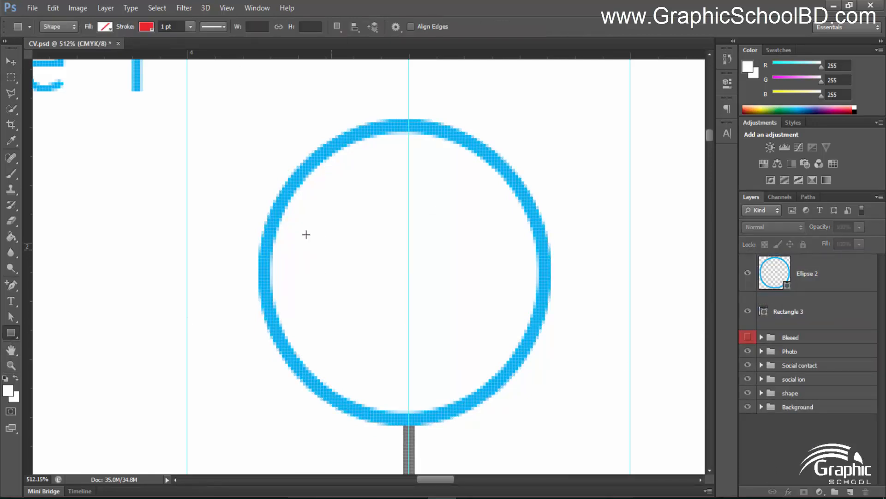
drag(285, 259, 526, 268)
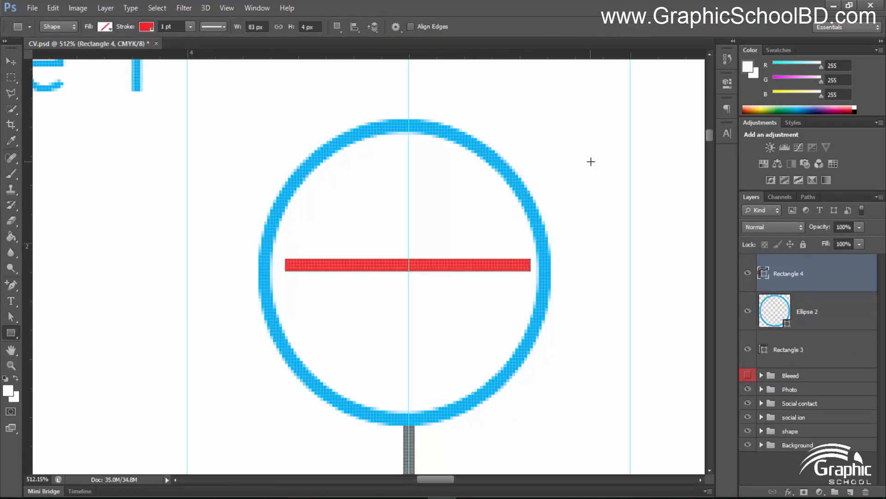
click(146, 27)
click(201, 50)
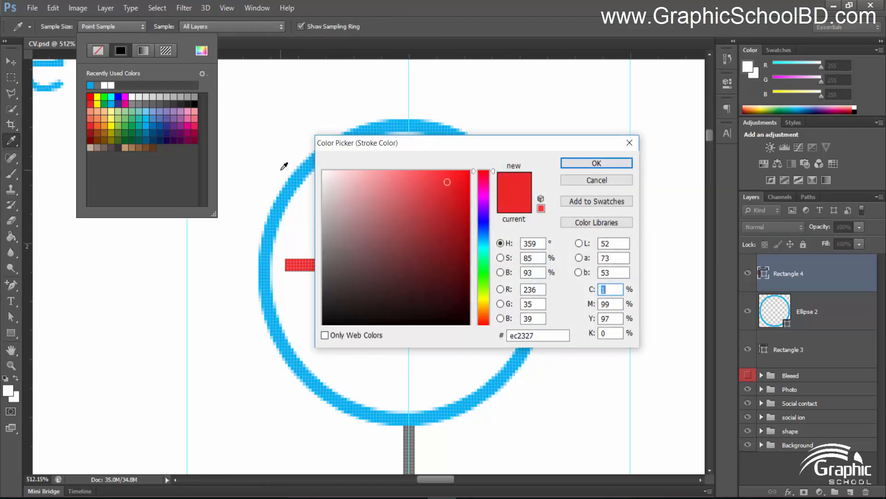
click(298, 180)
click(596, 163)
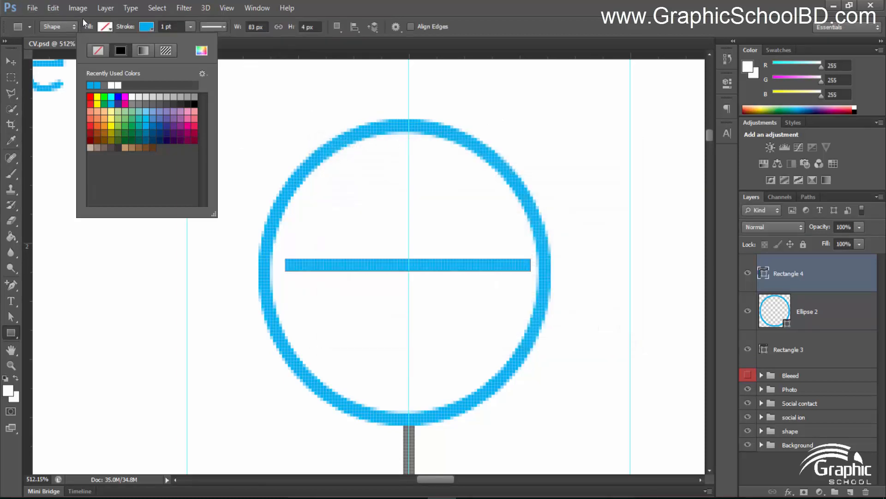
click(95, 52)
click(109, 28)
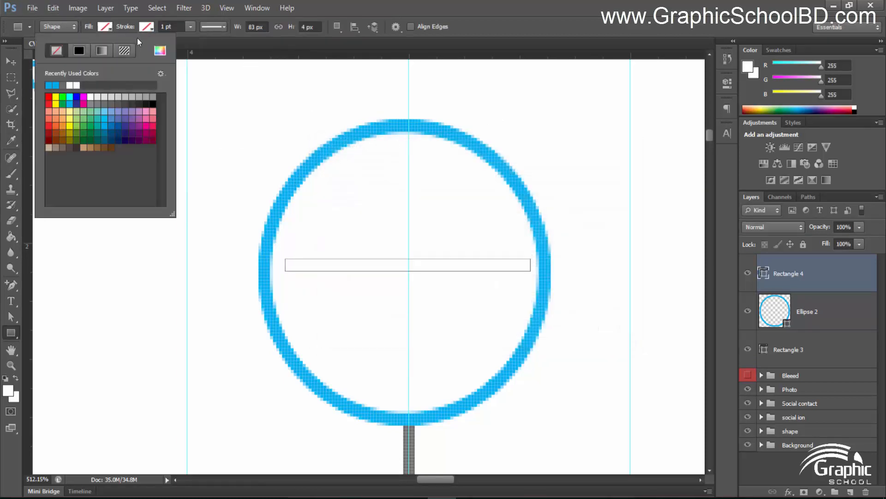
click(50, 84)
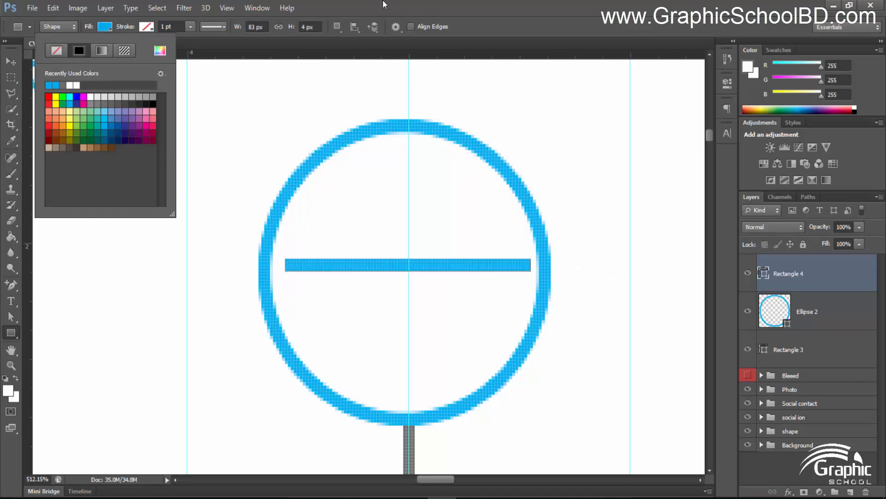
key(Return)
Duplicate the cyan bar and rotate the copy -90° to make it vertical
key(v)
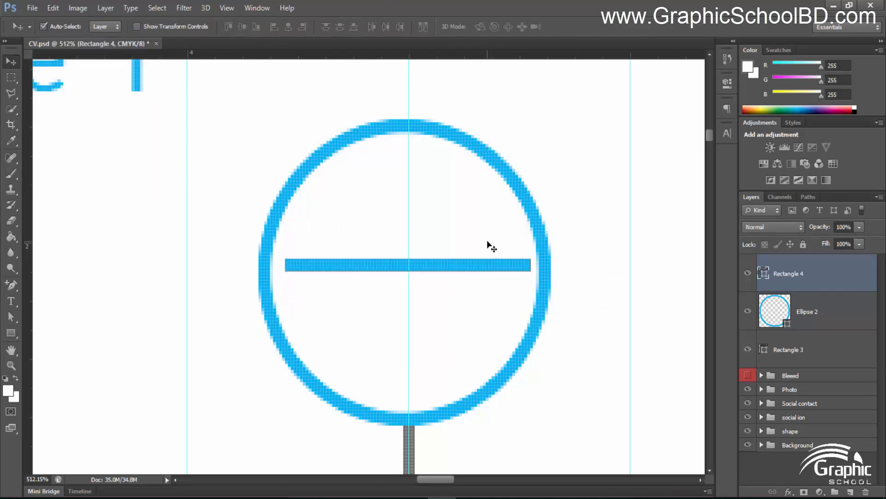
key(ctrl+j)
key(ctrl+t)
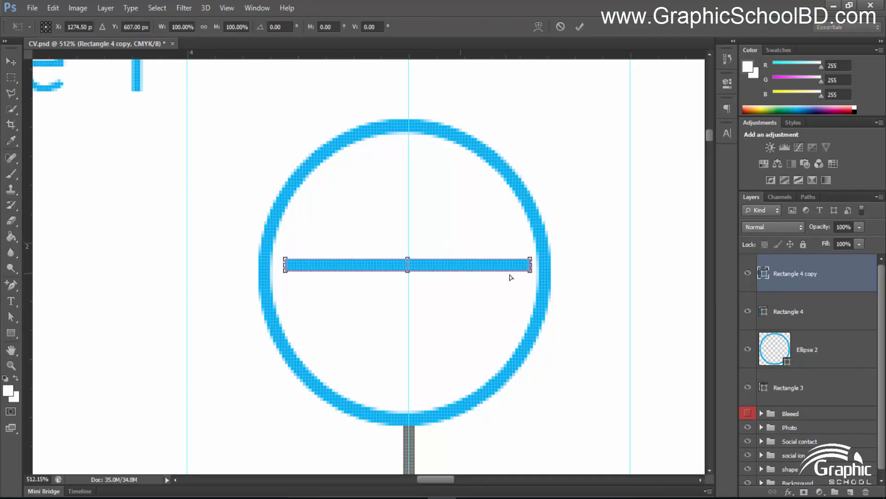
drag(530, 250, 396, 171)
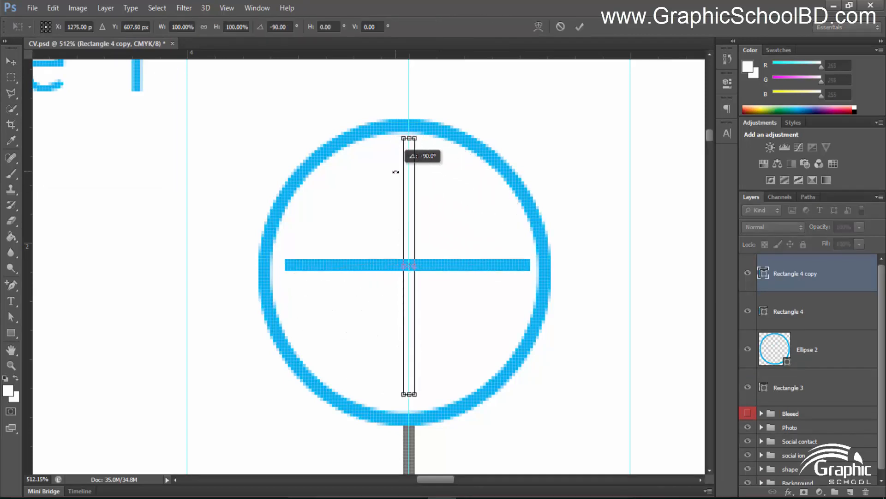
drag(317, 138, 317, 138)
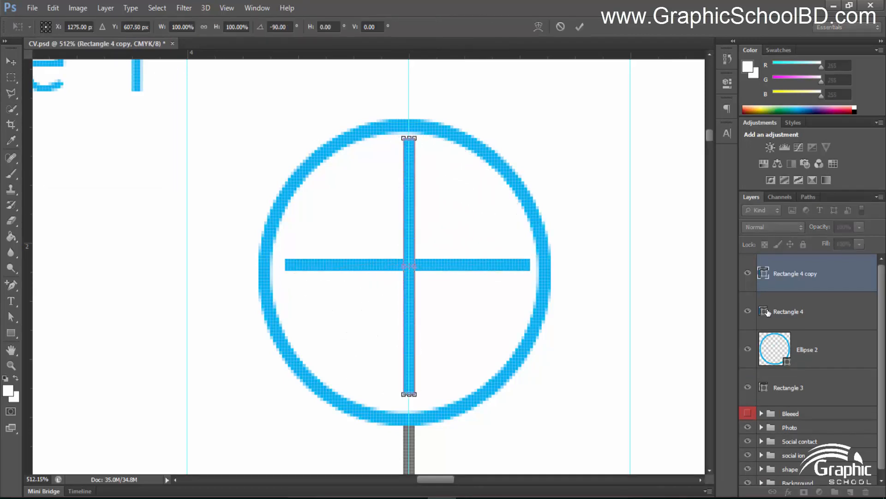
key(Return)
Scale both bars together to about 82% to form the plus sign
shift+click(783, 303)
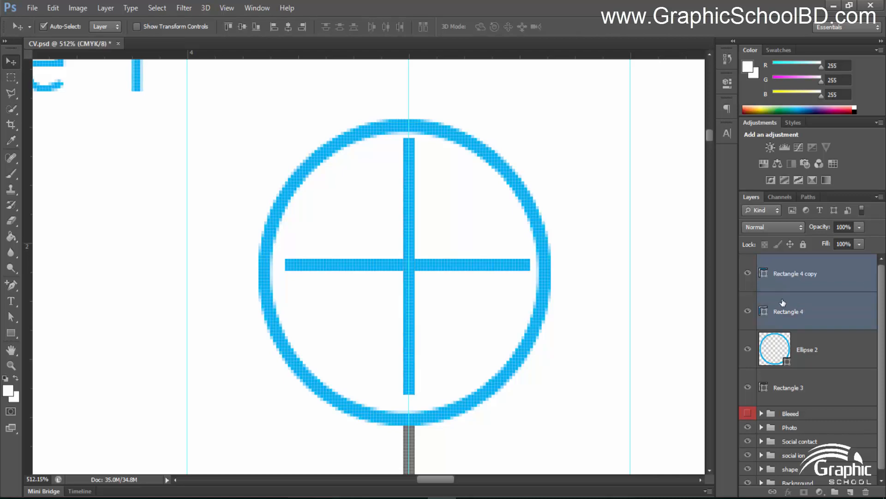
key(ctrl+t)
drag(529, 138, 510, 163)
key(Return)
scroll(511, 166, down, 12)
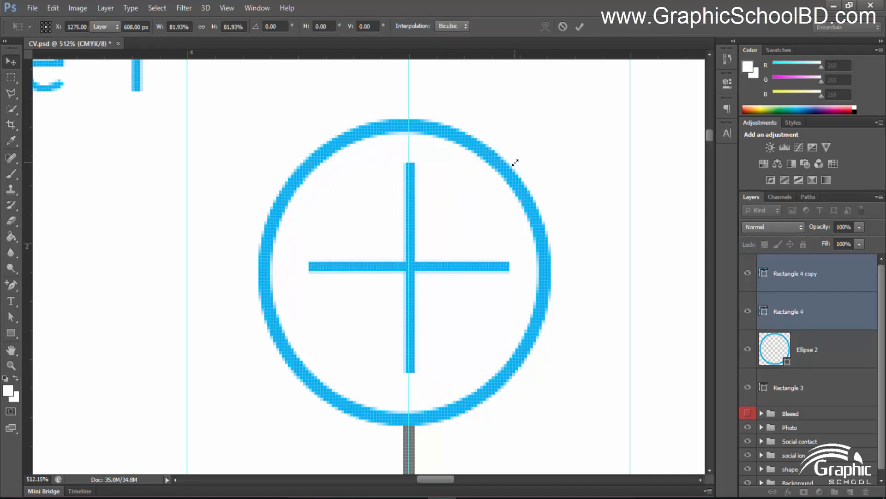
scroll(562, 198, down, 3)
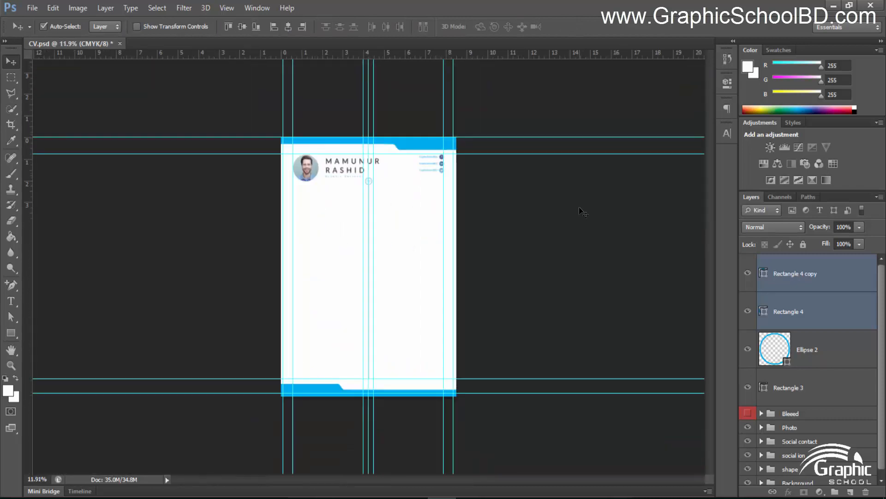
scroll(391, 185, up, 2)
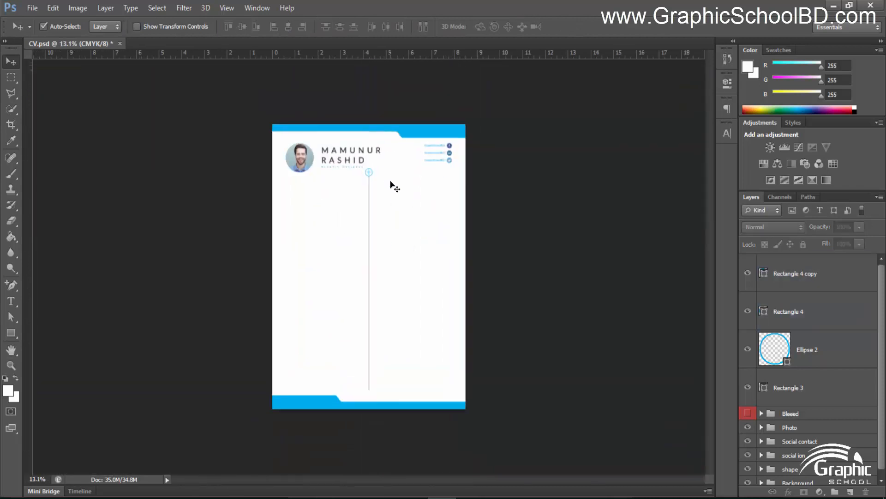
scroll(390, 168, up, 11)
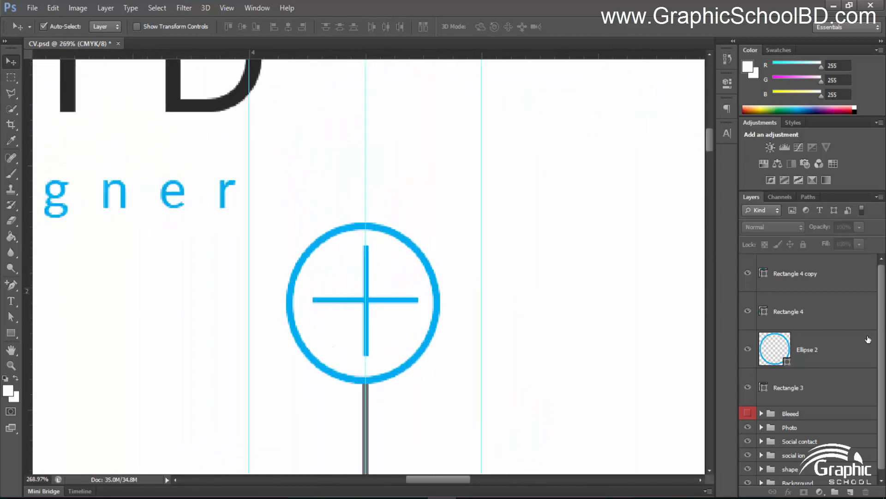
Select both bars with Ellipse 2 and group them as Group 1
click(815, 290)
click(829, 355)
click(808, 292)
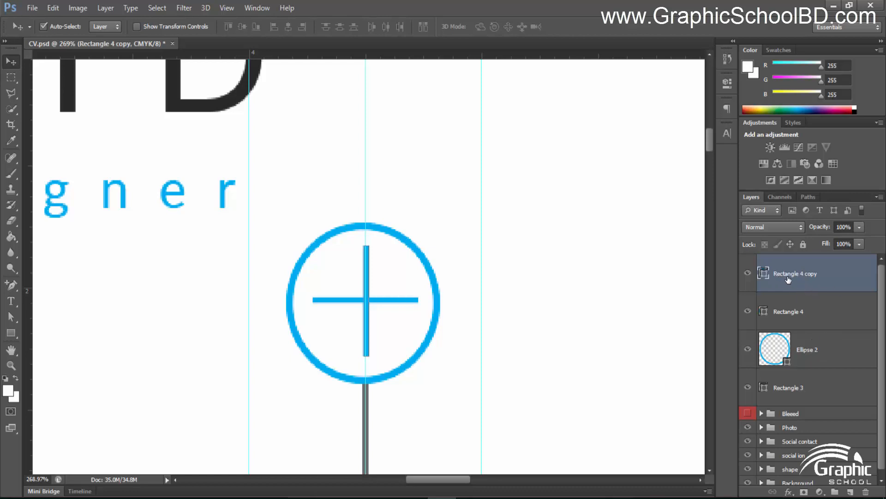
shift+click(822, 352)
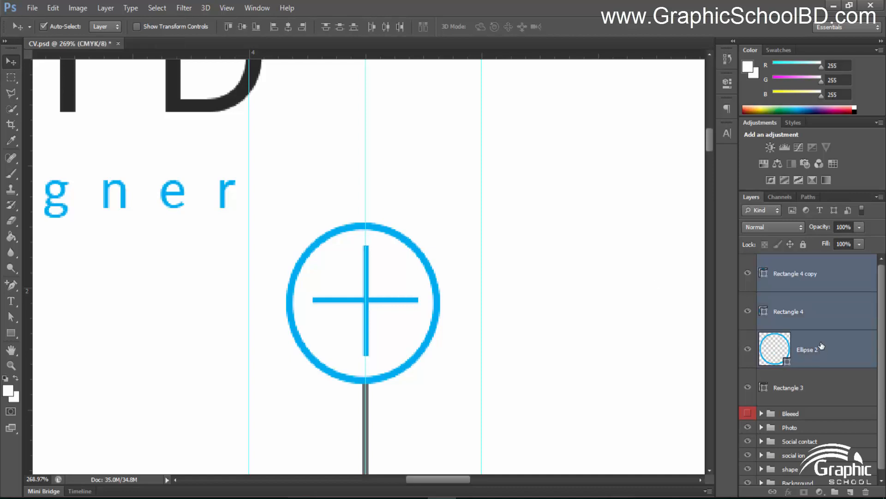
key(ctrl+g)
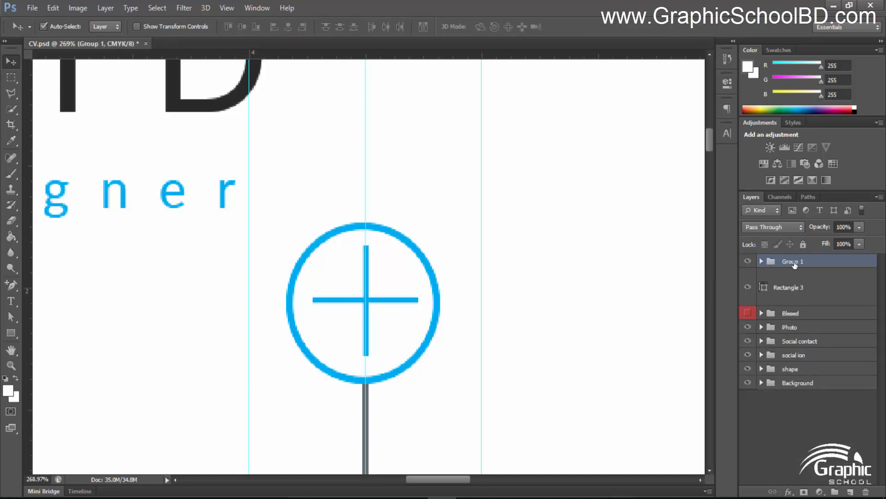
Rename the Group 1 group to 'plus icon'
double_click(792, 262)
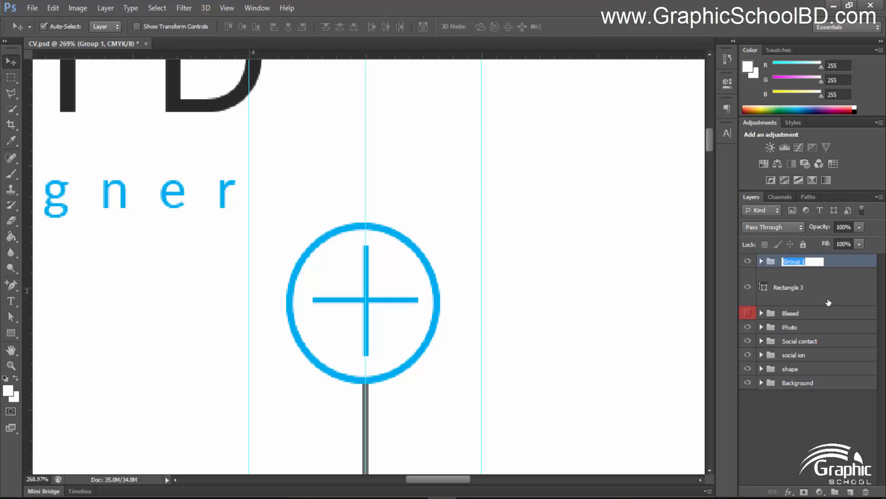
text(plus icon)
key(Return)
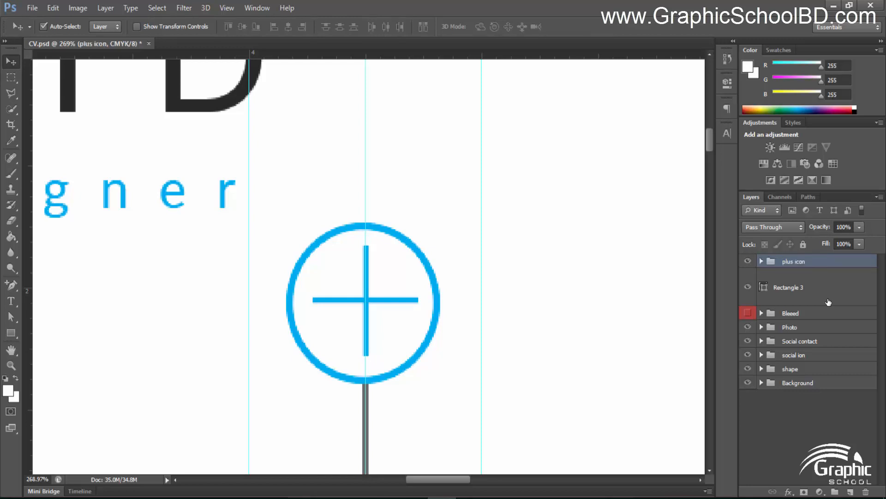
Duplicate the plus icon group and place the copy lower on the divider line
click(803, 287)
scroll(479, 307, down, 6)
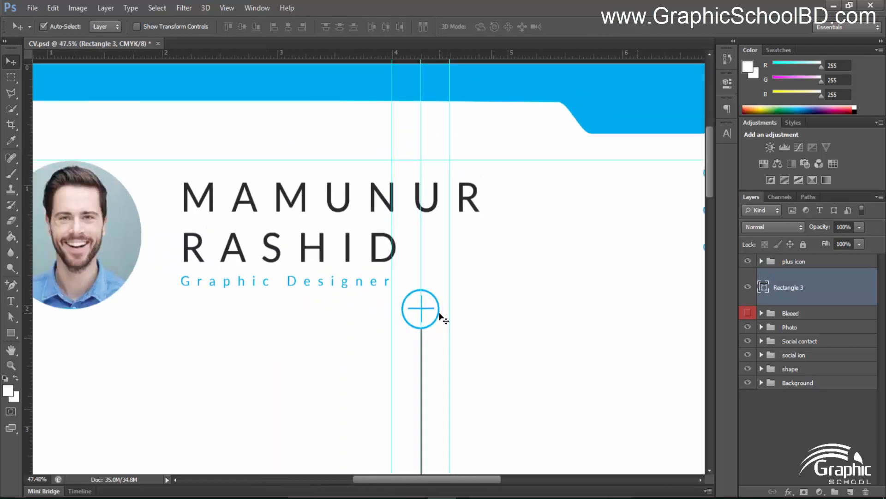
scroll(430, 343, up, 3)
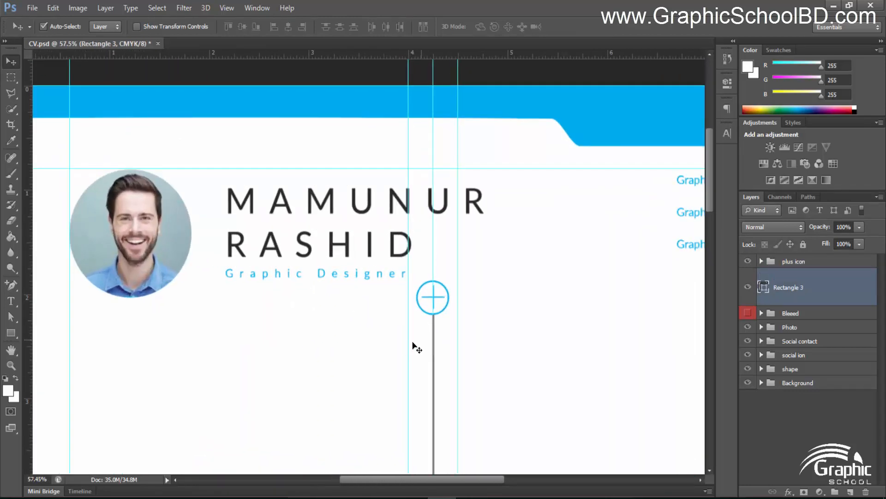
drag(345, 238, 309, 165)
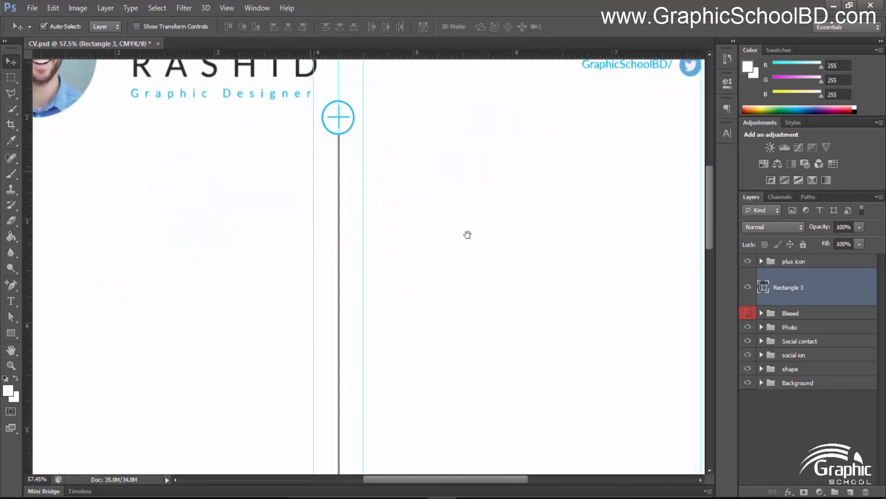
click(807, 265)
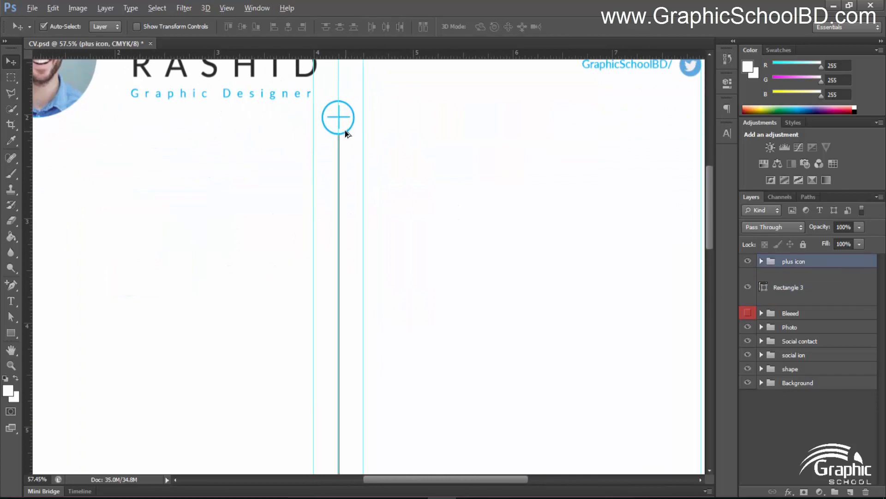
drag(345, 134, 334, 355)
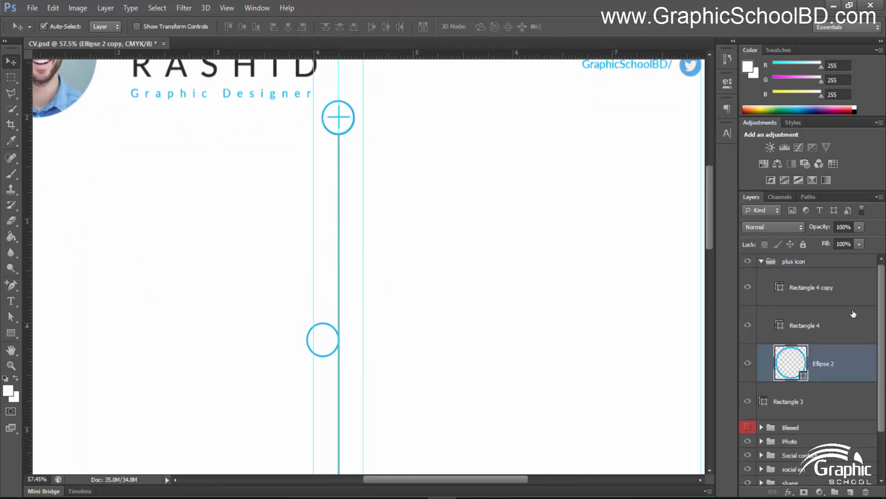
key(ctrl+z)
click(760, 261)
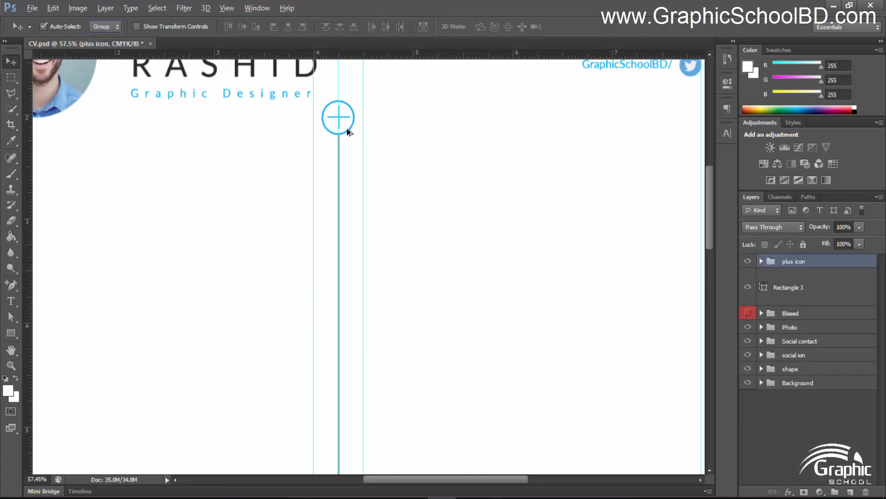
drag(347, 130, 353, 443)
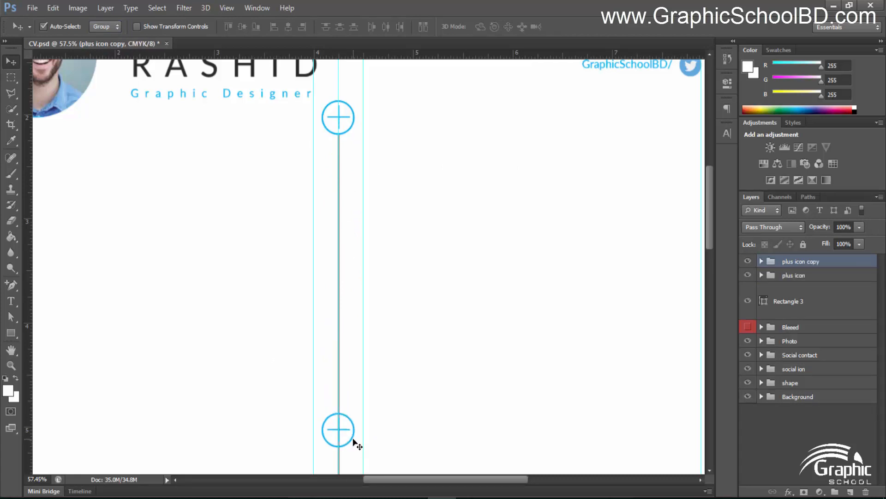
Select the Rectangle 3 divider line layer
scroll(353, 440, down, 8)
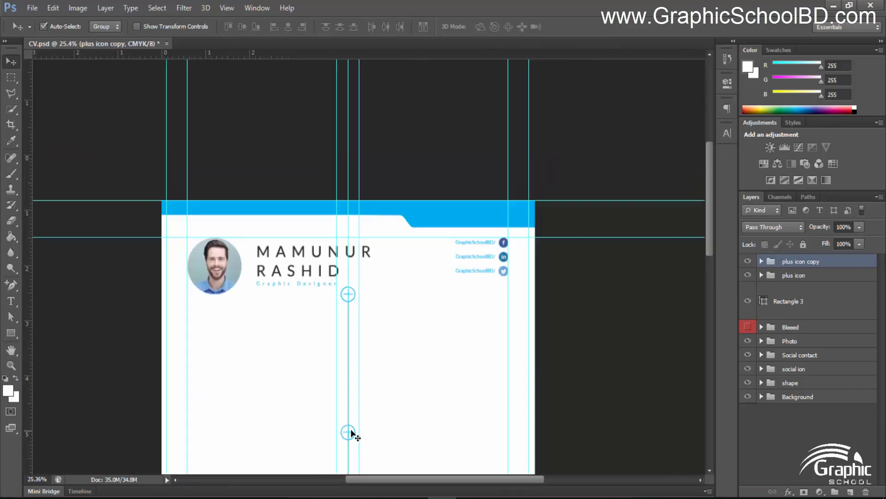
drag(353, 436, 353, 297)
scroll(367, 284, up, 2)
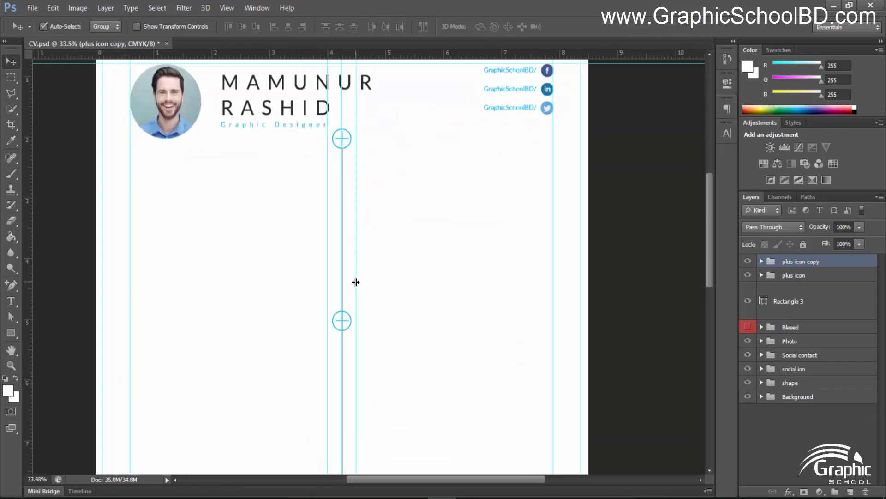
click(418, 341)
scroll(407, 350, down, 2)
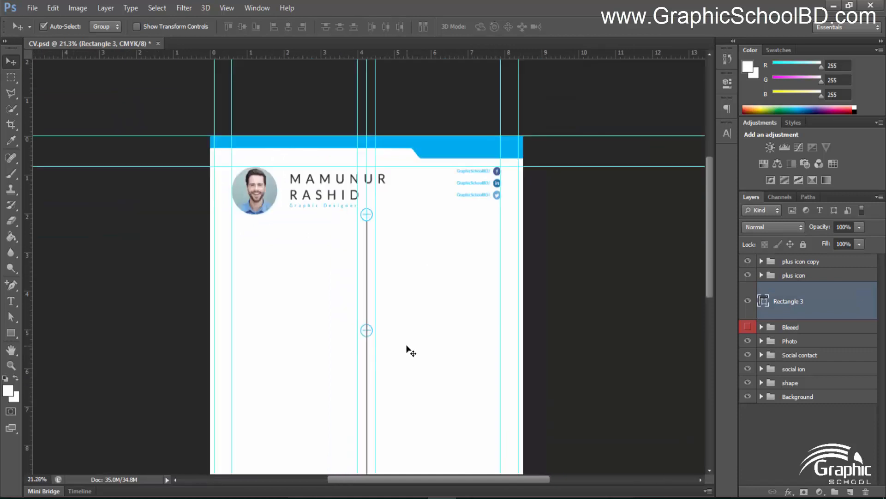
scroll(381, 350, up, 1)
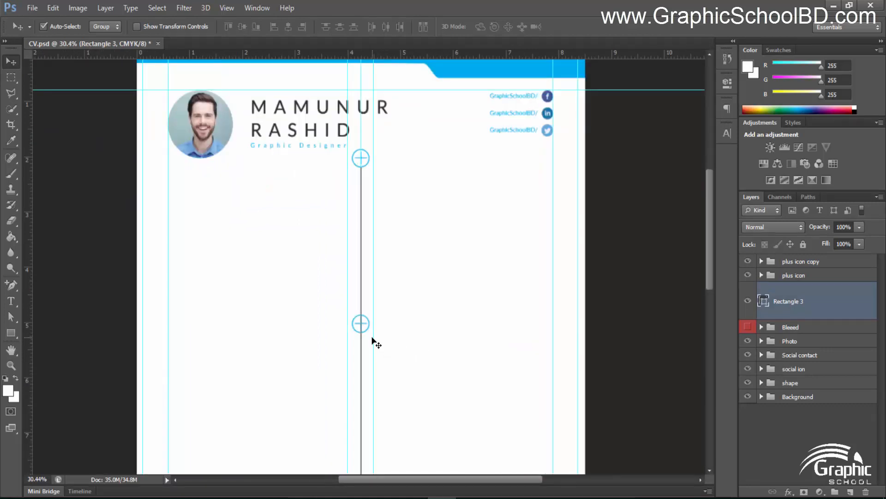
Shorten the divider line from its bottom end with Free Transform
key(ctrl+t)
scroll(372, 341, down, 4)
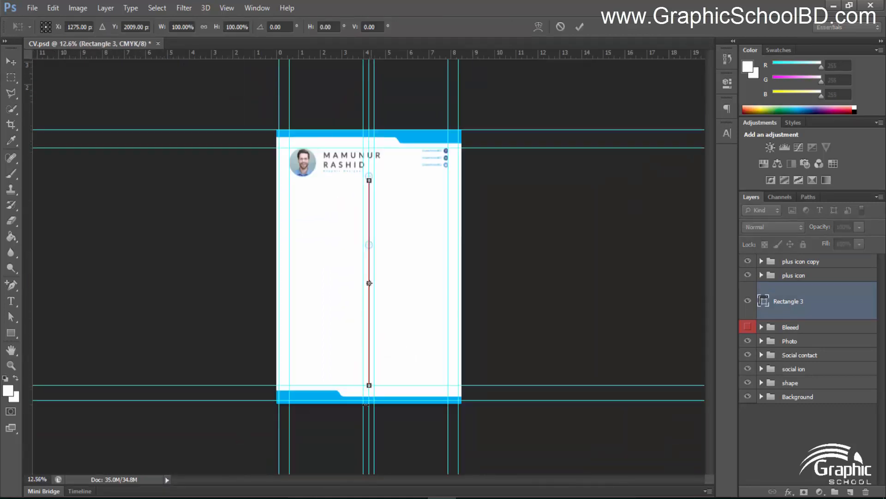
scroll(365, 402, up, 3)
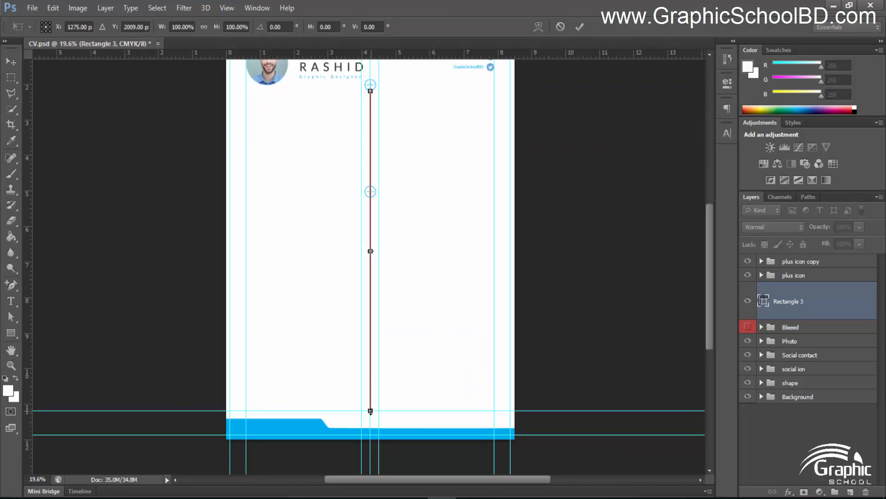
drag(370, 411, 378, 179)
scroll(378, 179, up, 4)
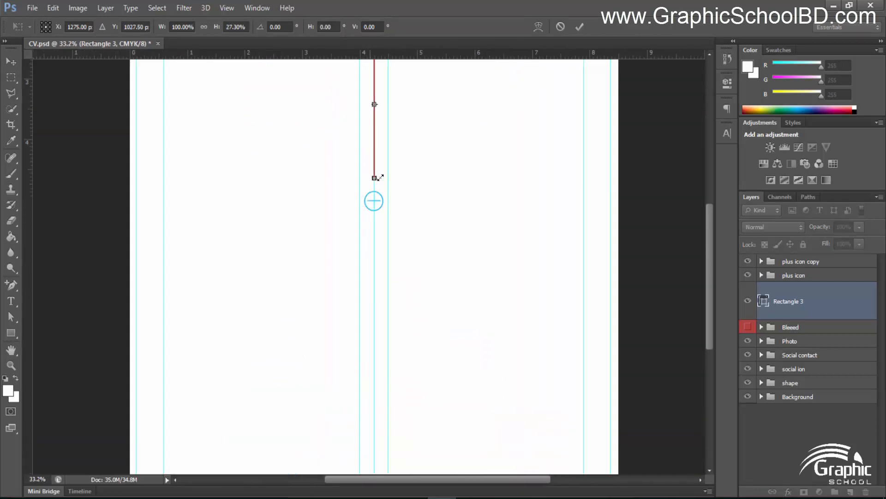
key(Return)
scroll(364, 289, up, 5)
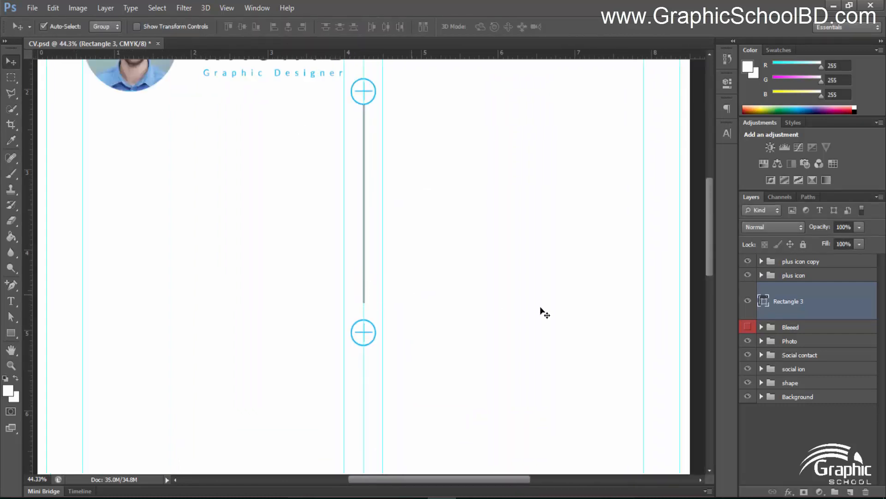
Readjust the divider line so it reaches down to the second plus icon
key(ctrl+t)
scroll(375, 326, up, 2)
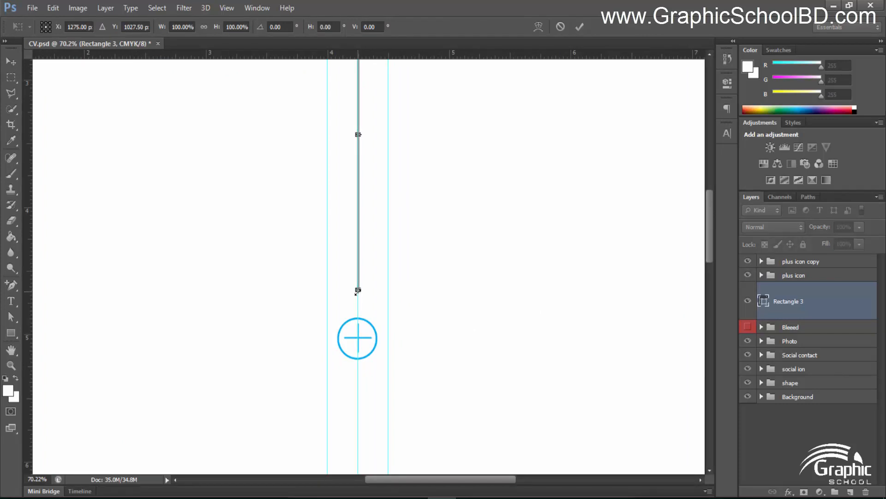
scroll(359, 290, up, 3)
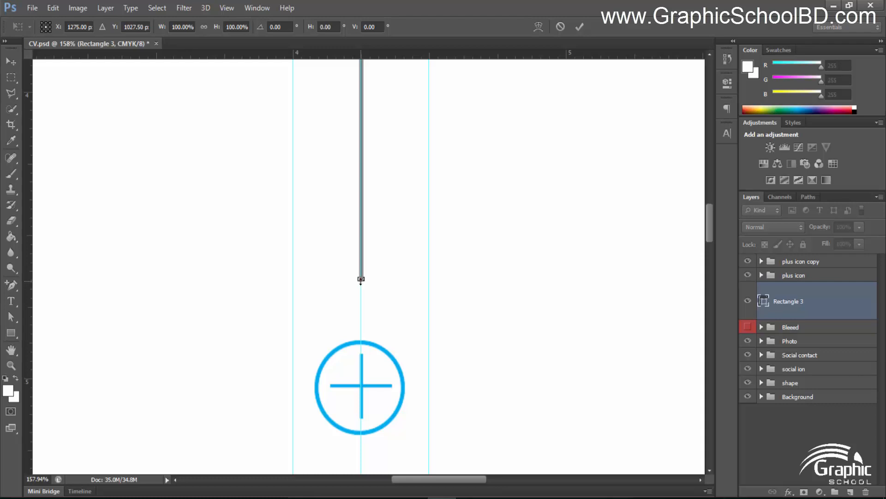
drag(361, 280, 361, 341)
key(Return)
Select both plus icons together with the divider line layer
scroll(483, 353, down, 2)
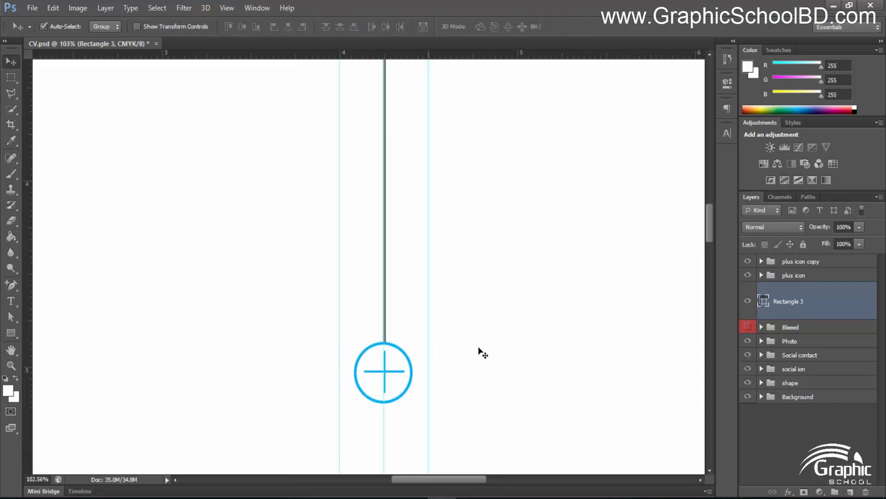
scroll(483, 353, down, 4)
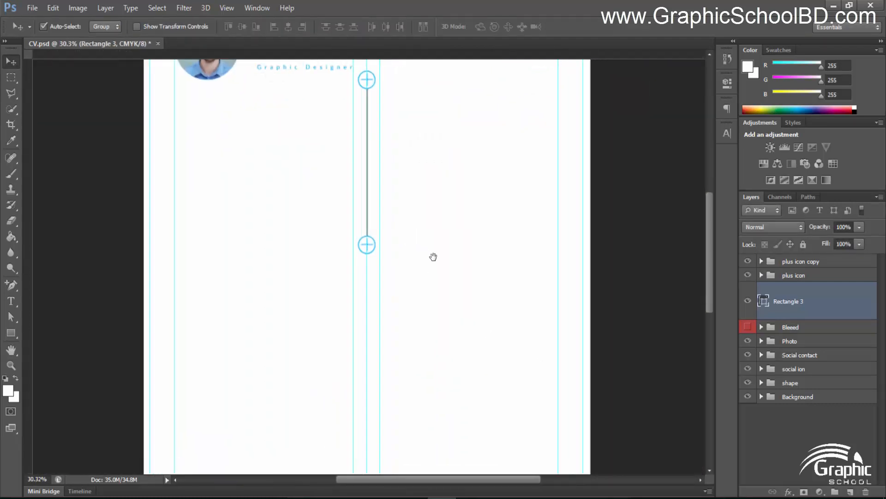
scroll(416, 273, down, 3)
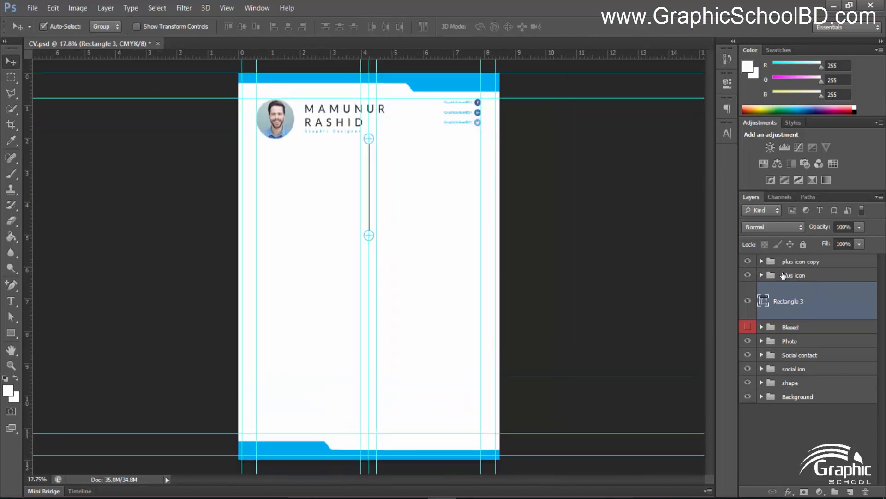
shift+click(787, 262)
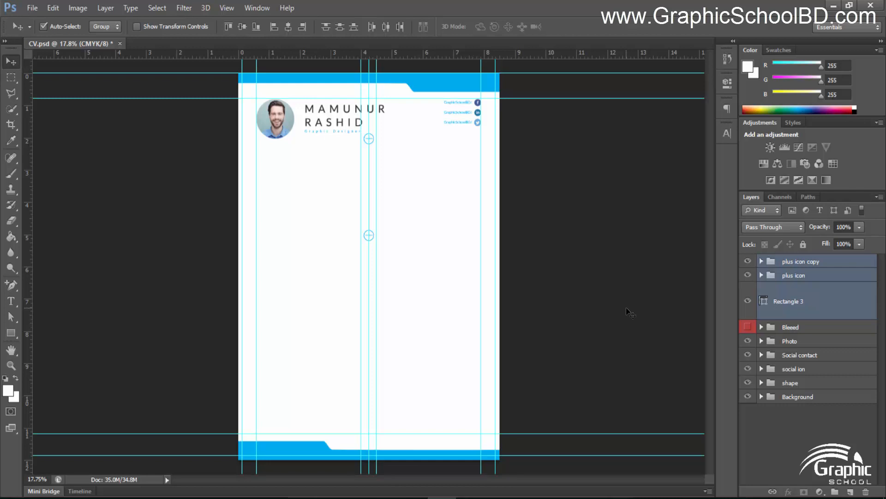
Duplicate the plus icons and divider line with Ctrl+J and move the copies down
key(ctrl+j)
key(alt)
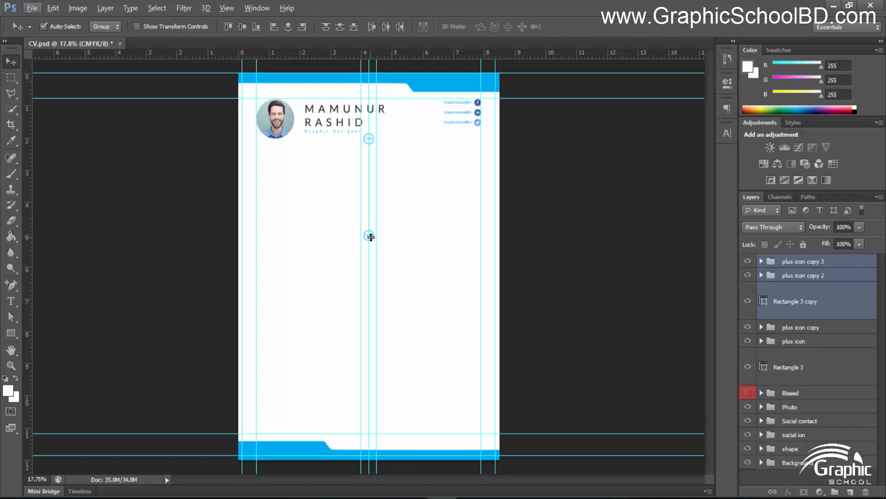
drag(370, 245, 372, 247)
key(ctrl+z)
drag(371, 139, 366, 327)
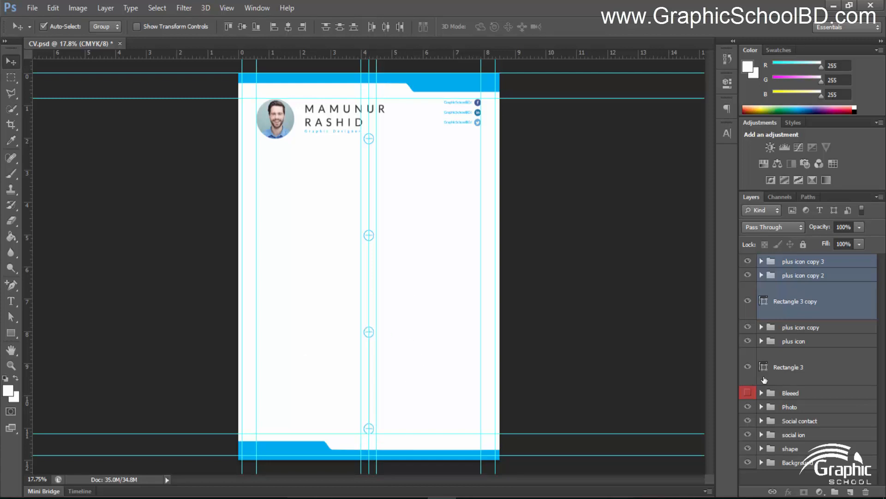
Delete the extra bottom plus icon copy and show the guides again
click(775, 372)
scroll(387, 437, up, 10)
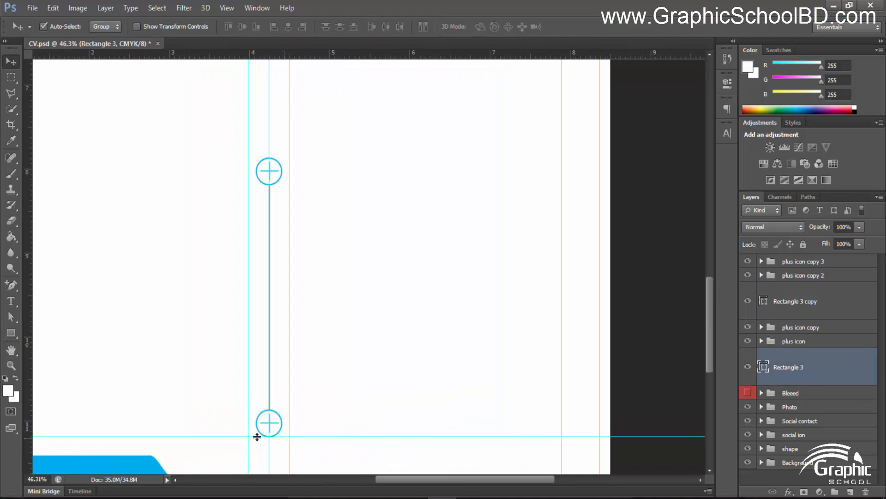
click(279, 427)
key(Delete)
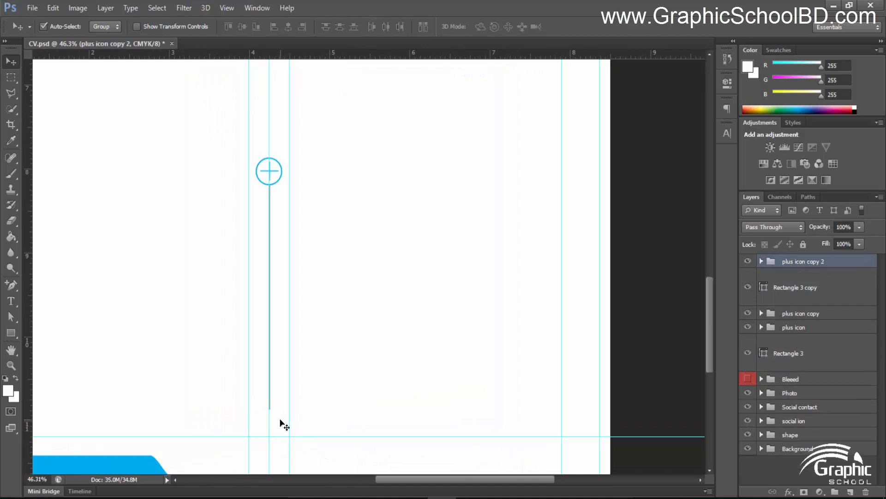
scroll(276, 259, down, 5)
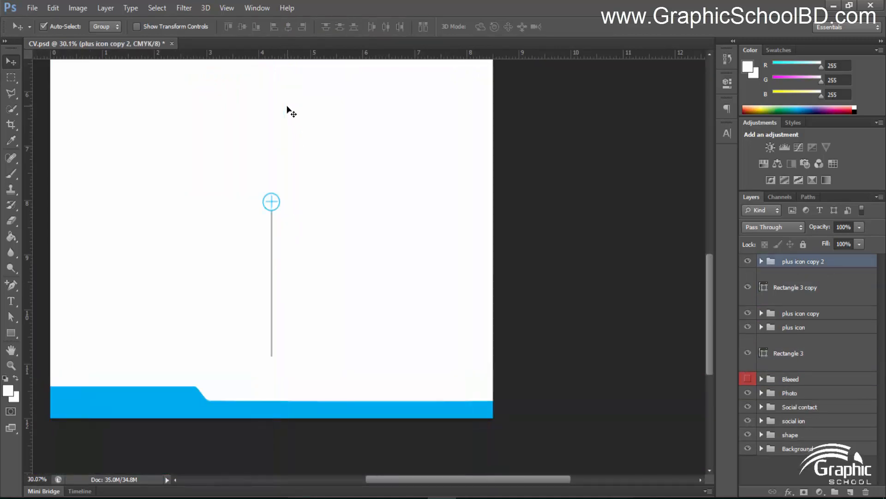
scroll(326, 146, down, 8)
scroll(366, 268, up, 3)
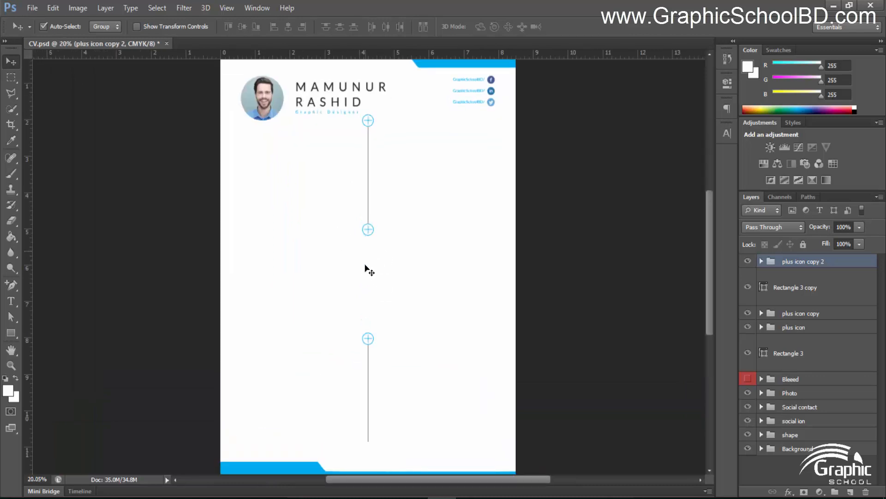
key(ctrl+semicolon)
scroll(361, 404, up, 3)
scroll(361, 404, up, 2)
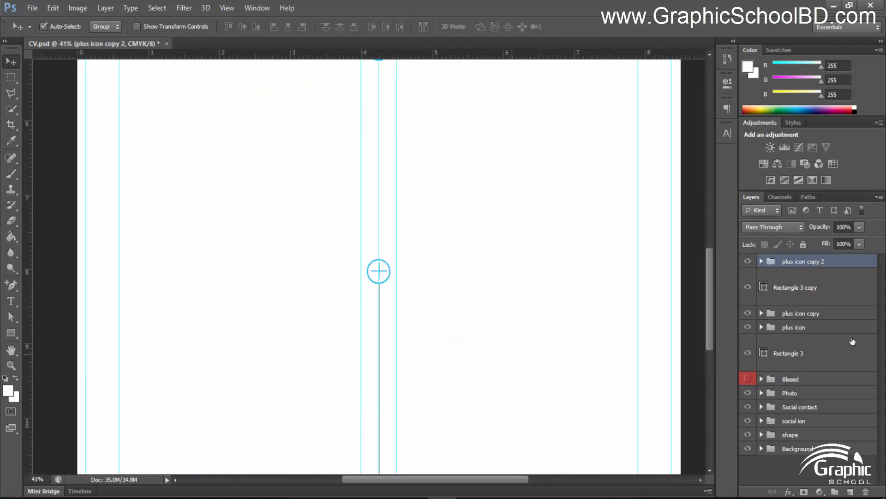
Duplicate Rectangle 3 and nudge the copy down until it joins the third plus icon
click(795, 358)
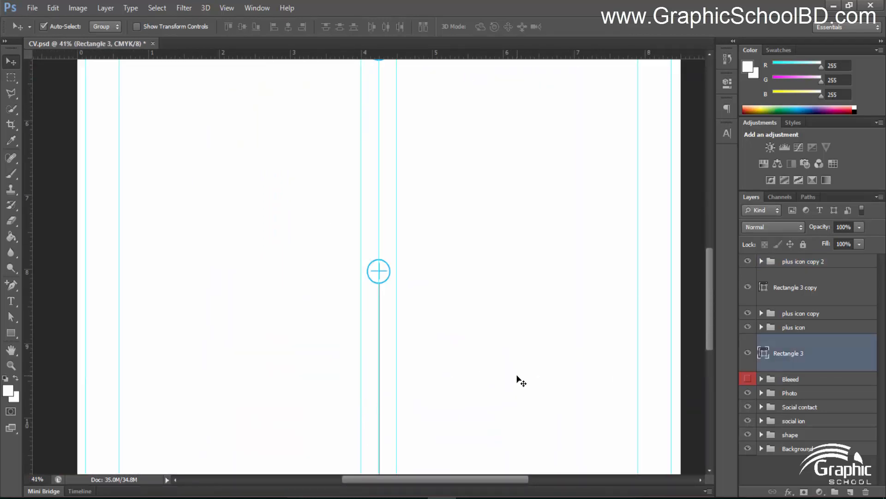
key(ctrl+j)
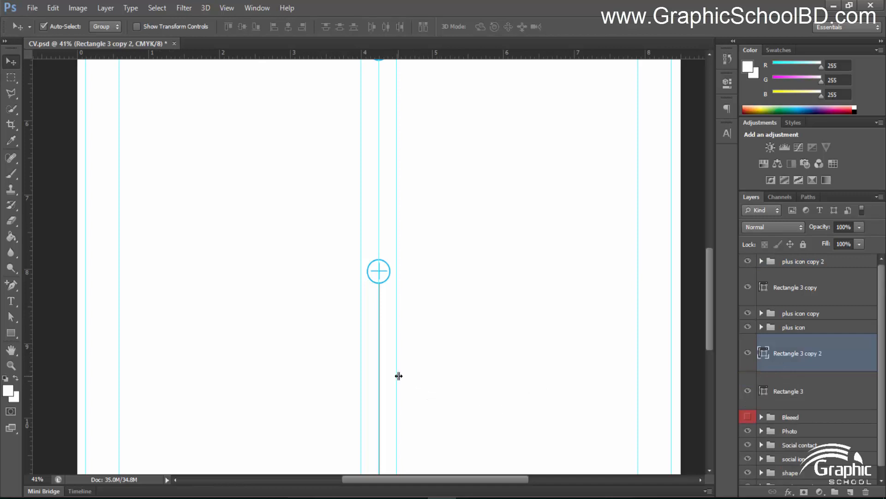
scroll(521, 254, down, 5)
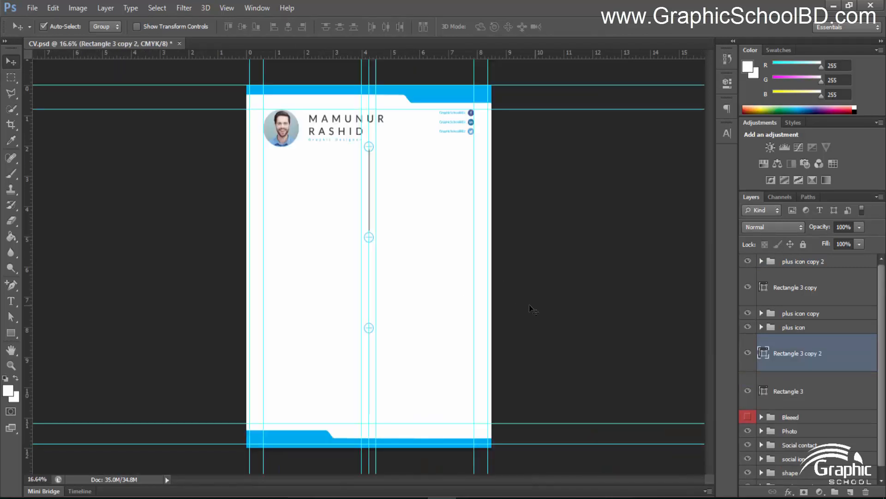
key(shift+Down)
key(shift+Down)
key(shift+Down)
key(shift+Down)
key(shift+Down)
key(shift+Down)
key(shift+Down)
key(shift+Down)
key(shift+Down)
key(shift+Down)
key(shift+Down)
key(shift+Down)
key(shift+Down)
key(shift+Down)
key(shift+Down)
key(shift+Down)
key(shift+Down)
key(shift+Down)
key(shift+Down)
key(shift+Down)
scroll(367, 198, up, 3)
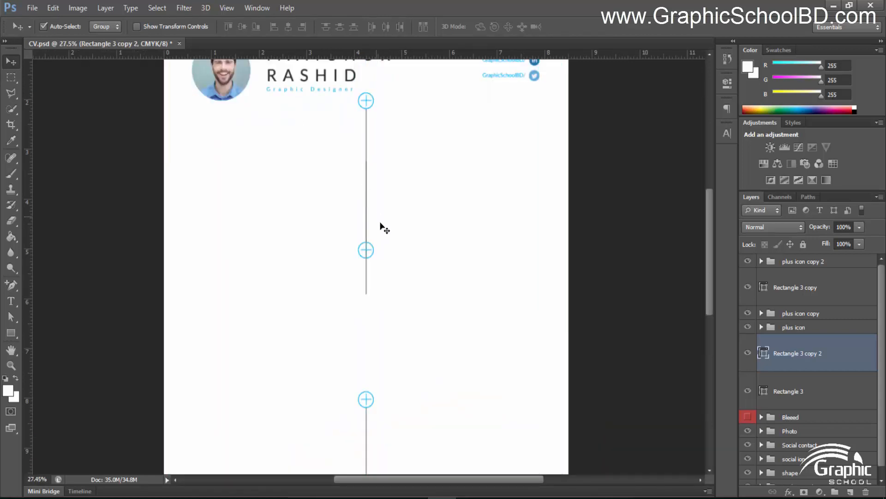
key(ctrl+semicolon)
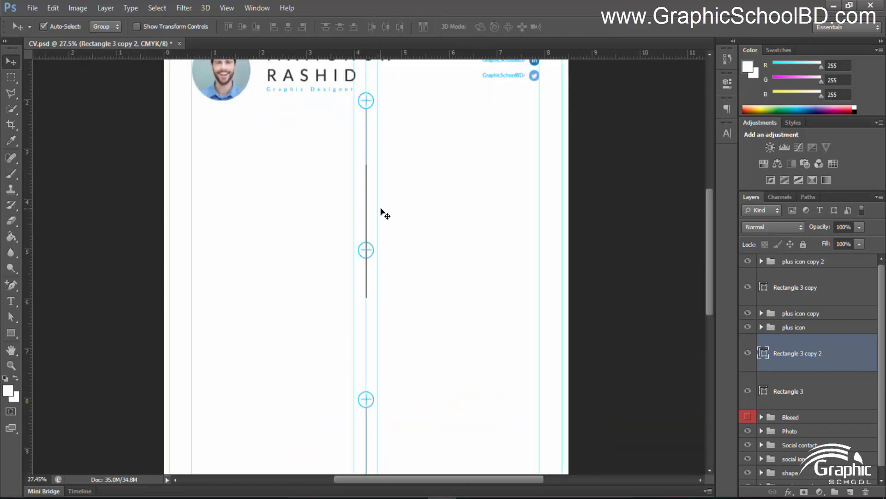
key(shift+Down)
key(shift+Down)
key(shift+Down)
key(shift+Down)
key(shift+Down)
key(shift+Down)
key(shift+Down)
key(shift+Down)
key(shift+Down)
key(shift+Down)
key(shift+Down)
key(shift+Down)
key(shift+Down)
key(shift+Down)
key(shift+Down)
key(shift+Down)
key(shift+Down)
key(shift+Down)
key(shift+Down)
key(shift+Down)
key(shift+Down)
key(shift+Down)
key(shift+Down)
key(shift+Down)
key(shift+Down)
key(shift+Down)
key(shift+Down)
key(shift+Down)
key(shift+Down)
key(shift+Down)
key(shift+Down)
key(shift+Down)
key(shift+Down)
key(shift+Down)
key(shift+Down)
key(shift+Down)
key(shift+Down)
key(shift+Down)
key(shift+Down)
key(shift+Down)
key(shift+Down)
key(shift+Down)
key(shift+Down)
key(shift+Down)
key(shift+Down)
key(shift+Down)
key(shift+Down)
key(shift+Down)
key(shift+Down)
key(shift+Down)
key(shift+Down)
key(shift+Down)
key(shift+Down)
key(shift+Down)
Deselect the line and toggle the guides to preview the continuous divider
click(629, 283)
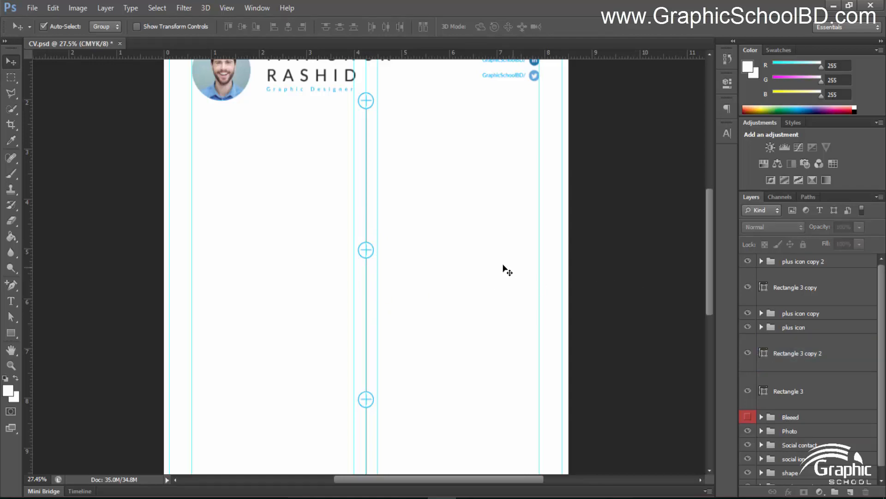
key(ctrl+semicolon)
scroll(396, 267, down, 3)
scroll(378, 258, up, 1)
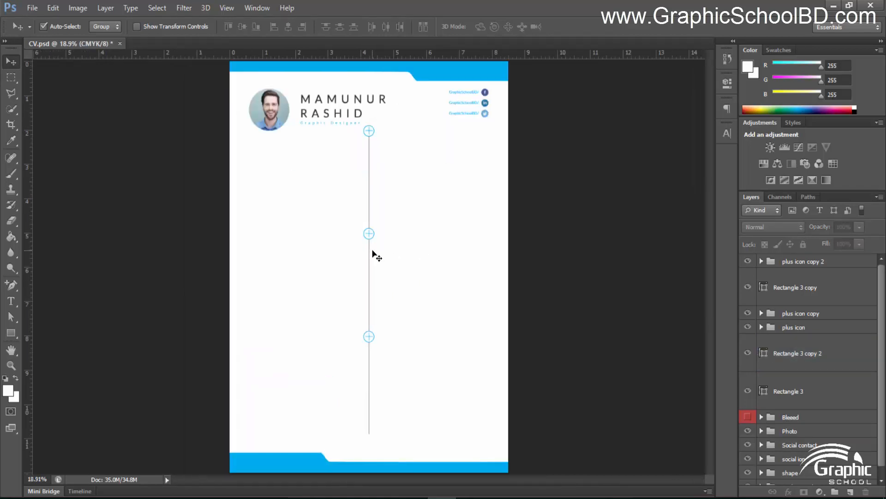
scroll(375, 255, down, 2)
scroll(369, 254, up, 2)
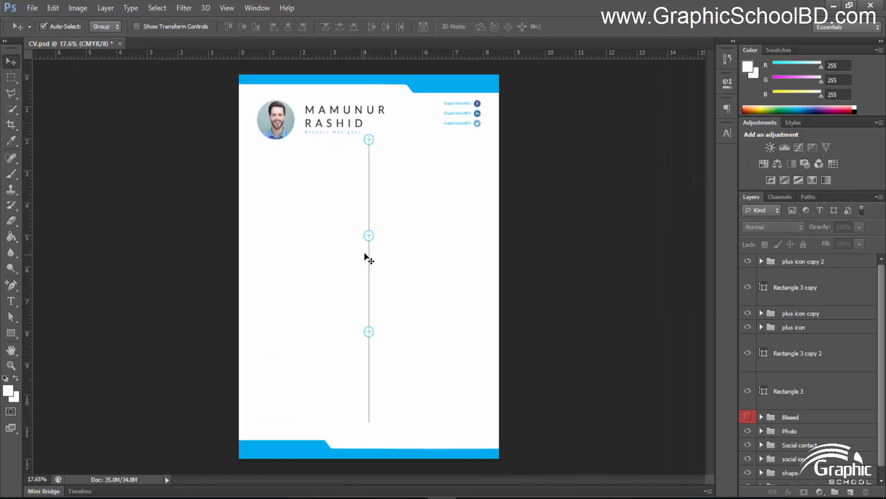
key(ctrl+semicolon)
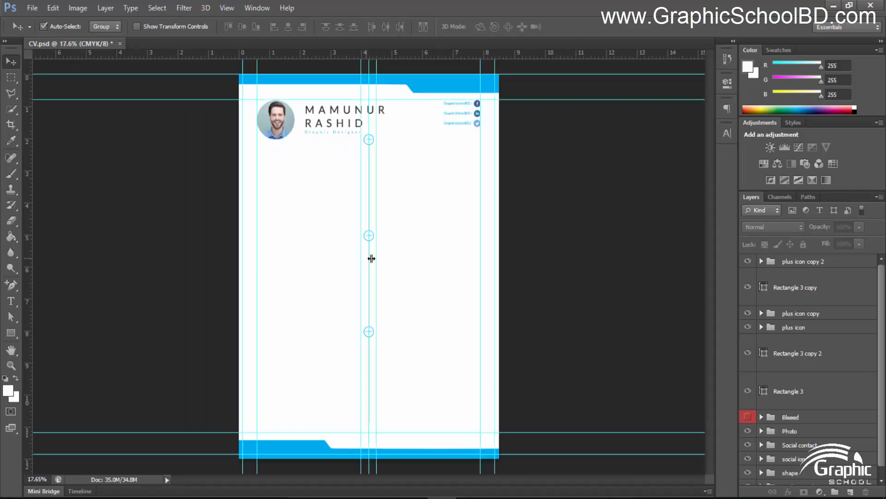
Nudge the plus icons down and group them with the divider rectangles as 'center shape'
click(800, 261)
shift+click(807, 395)
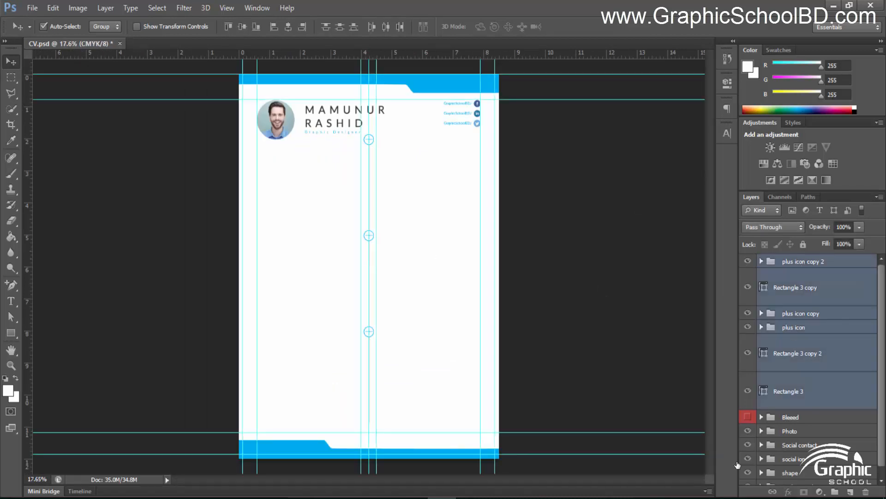
key(shift+Down)
key(shift+Down)
key(shift+Down)
key(shift+Down)
key(shift+Down)
key(shift+Down)
key(shift+Down)
key(shift+Down)
key(shift+Down)
key(shift+Down)
key(shift+Down)
key(shift+Down)
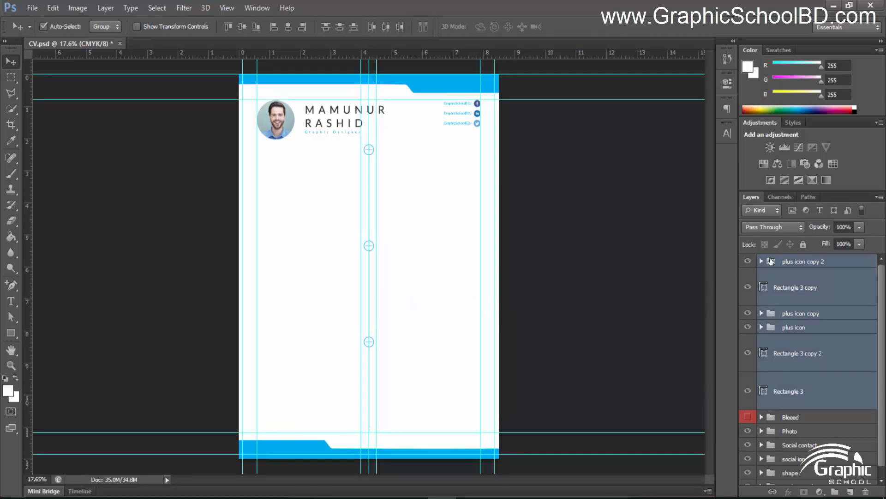
key(ctrl+g)
double_click(795, 262)
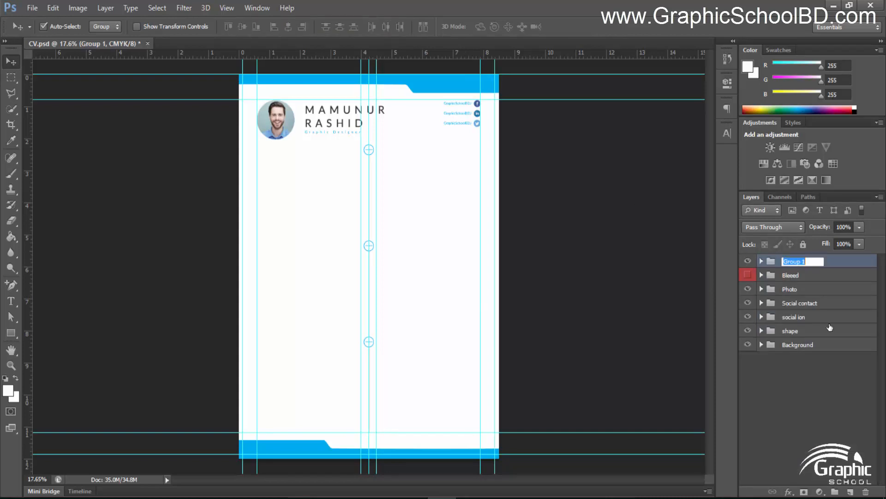
text(center shape)
key(Return)
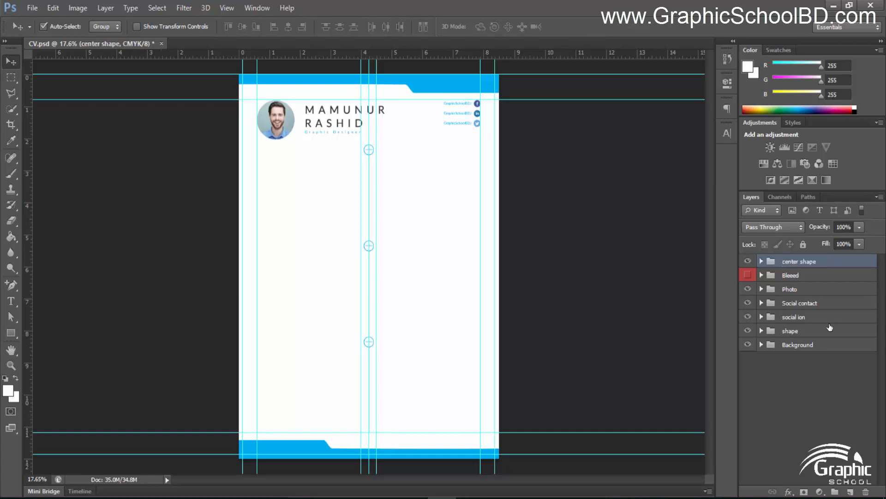
Move the center shape folder into the shape group
drag(796, 264, 794, 329)
click(762, 317)
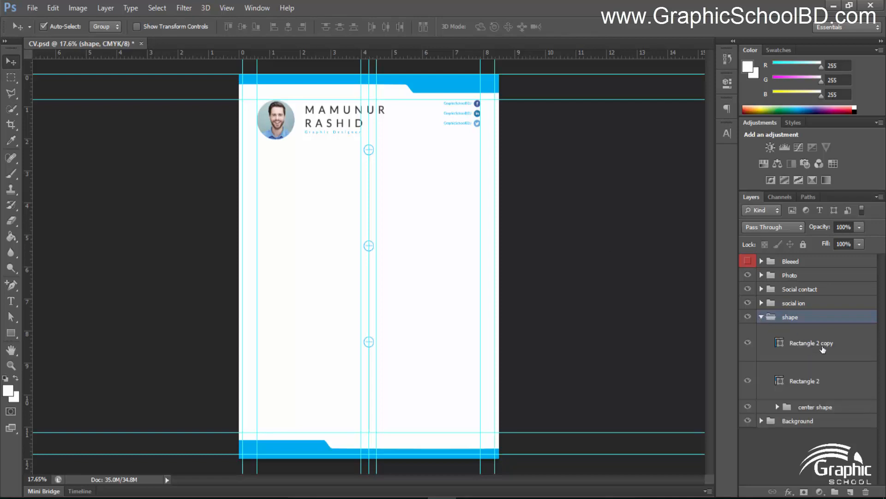
click(798, 406)
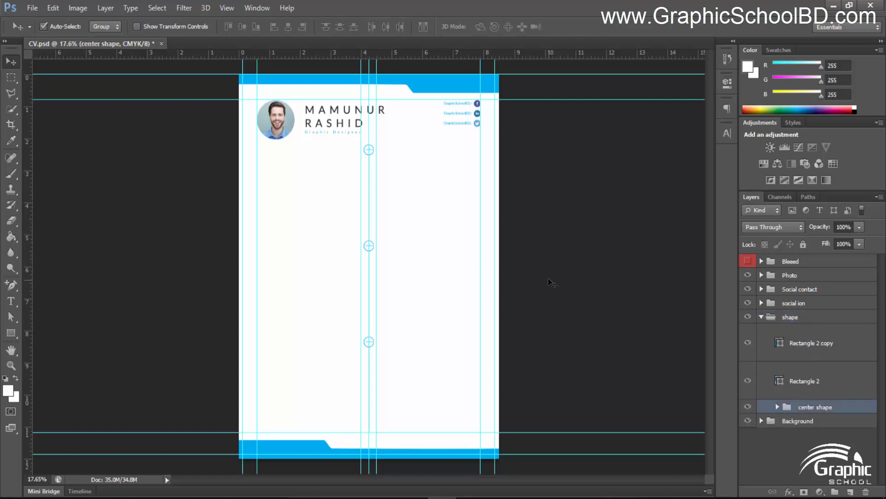
scroll(379, 153, up, 5)
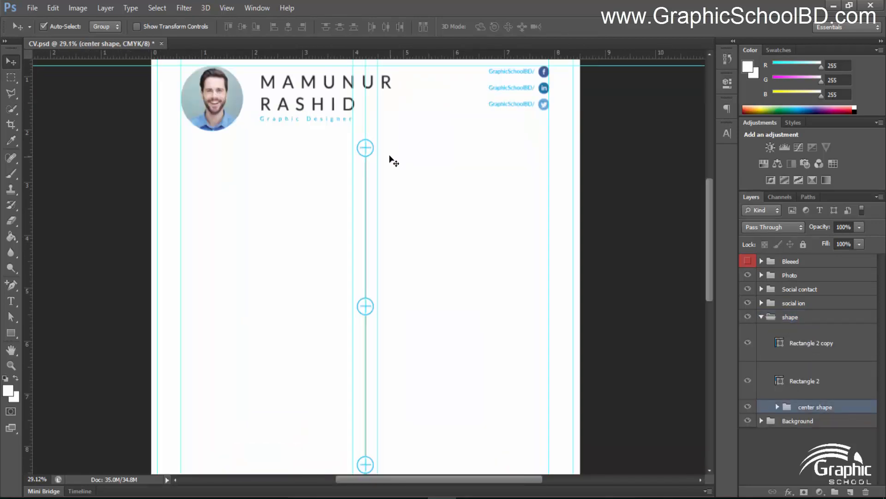
scroll(334, 171, up, 2)
click(657, 358)
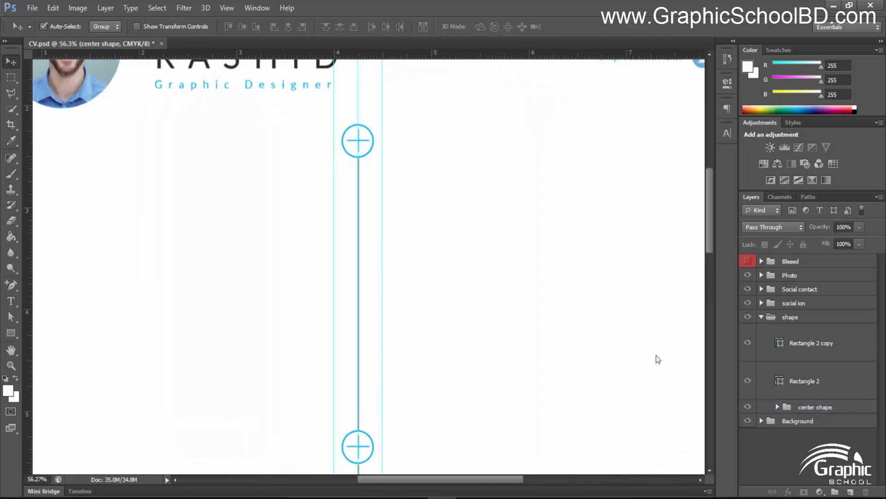
scroll(379, 169, up, 2)
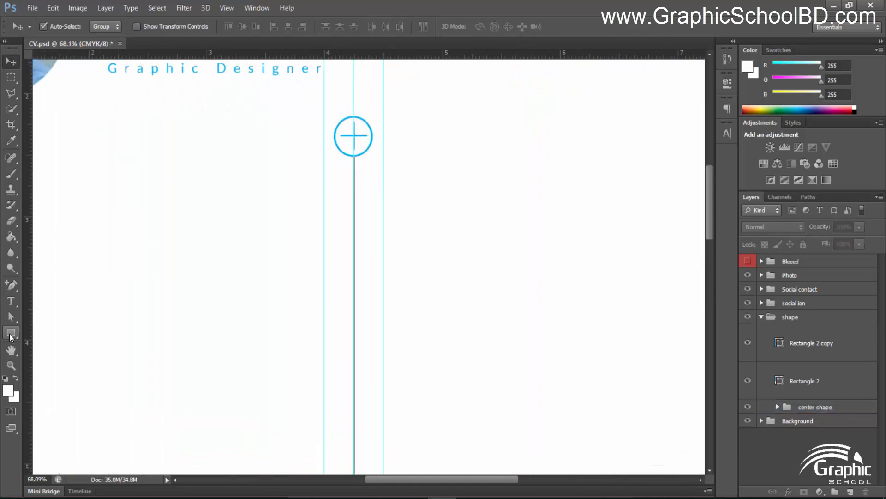
Draw a small circle with the Ellipse Tool on the divider below the top plus icon
click(11, 332)
drag(11, 333, 51, 358)
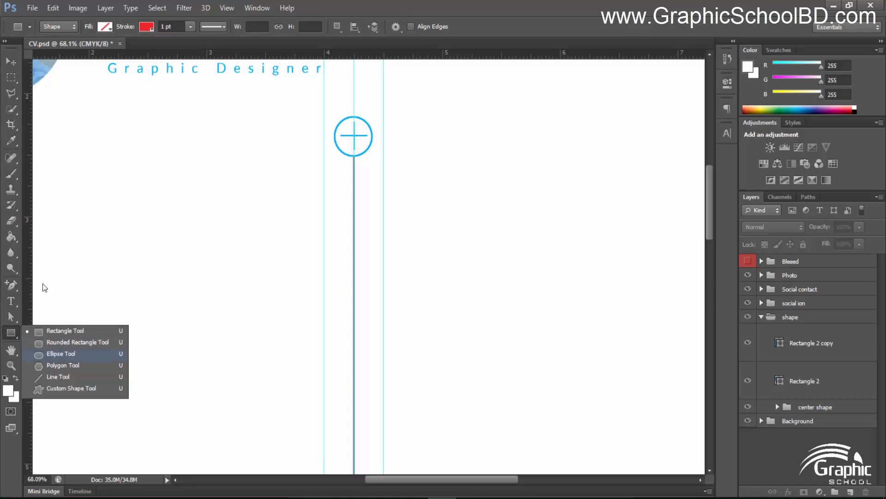
click(54, 358)
scroll(407, 210, up, 5)
drag(319, 236, 355, 194)
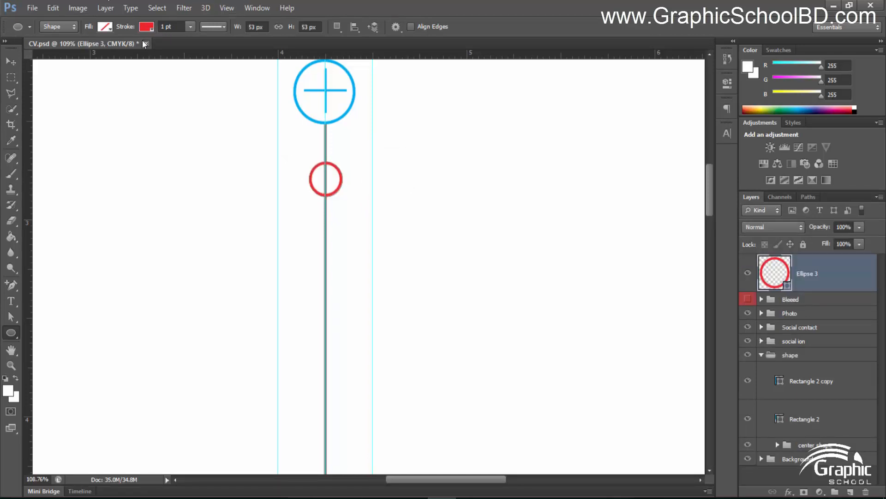
Sample grey from the divider as the circle's outline colour
click(147, 26)
click(202, 50)
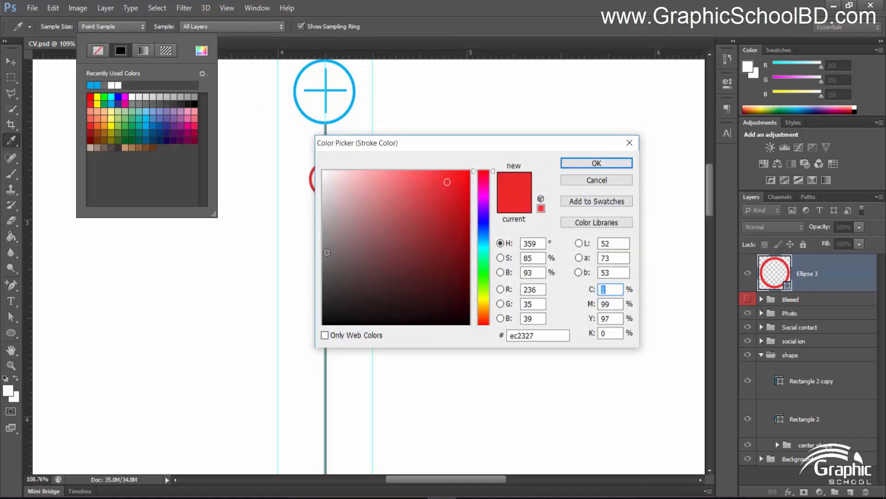
click(308, 266)
click(587, 166)
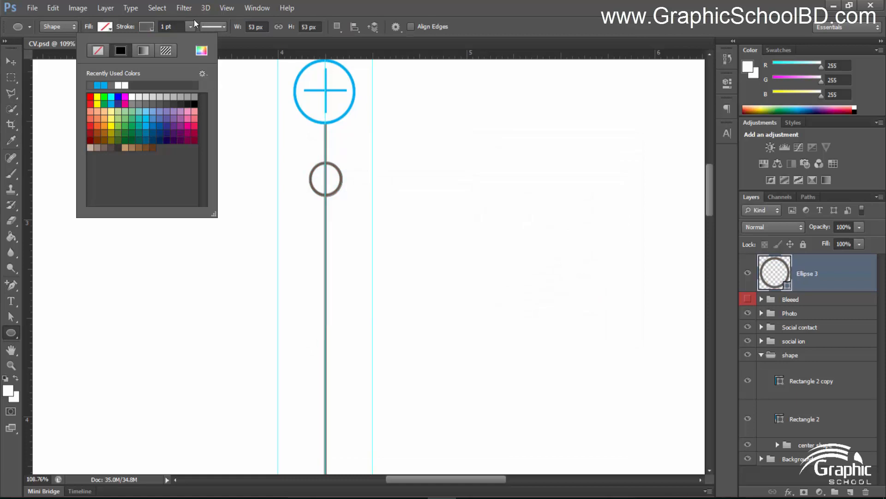
click(106, 28)
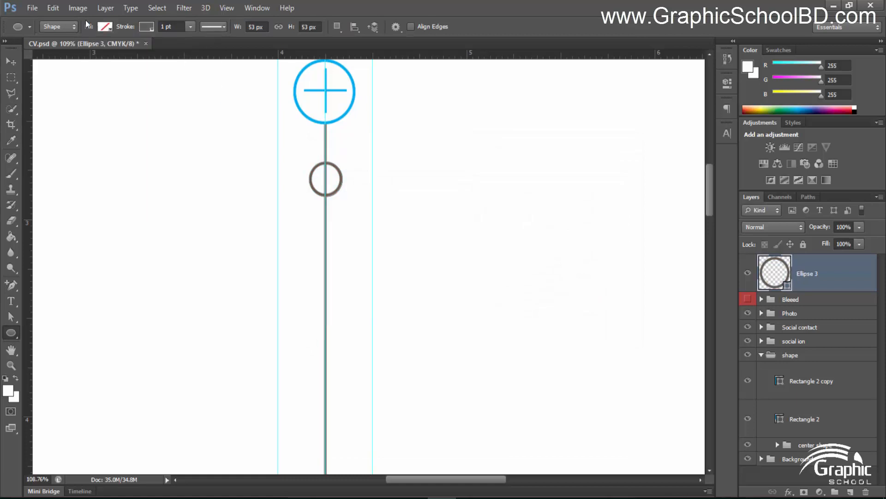
click(104, 27)
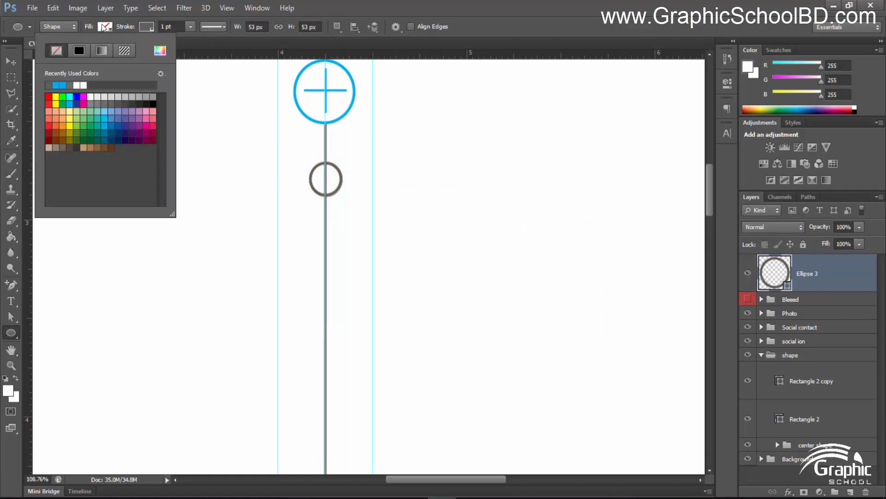
click(147, 26)
Change the circle's outline to black and its fill to grey
click(148, 26)
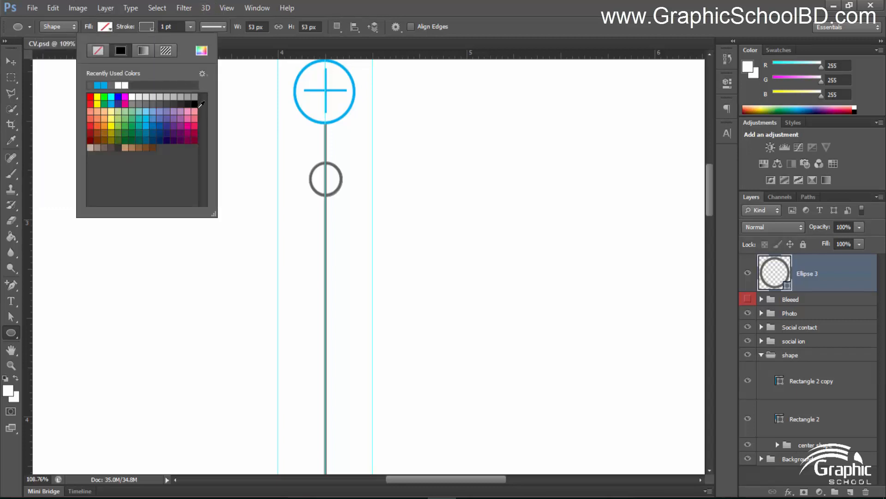
click(158, 84)
click(106, 27)
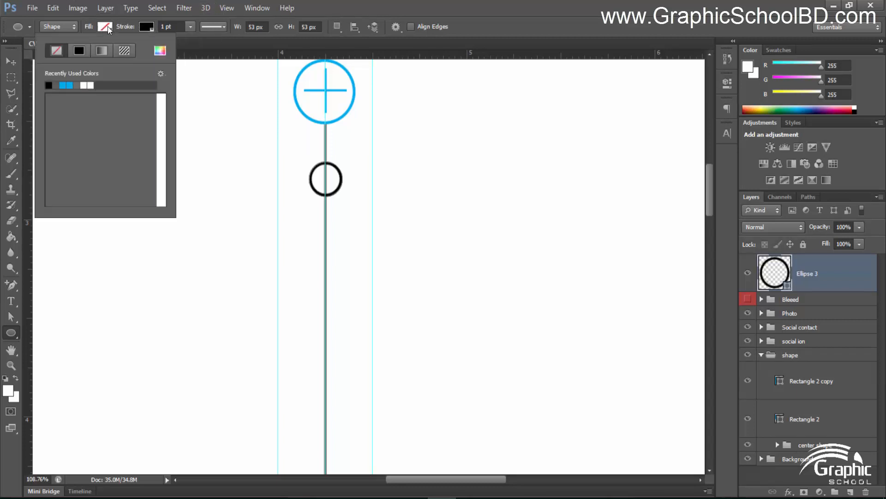
click(147, 97)
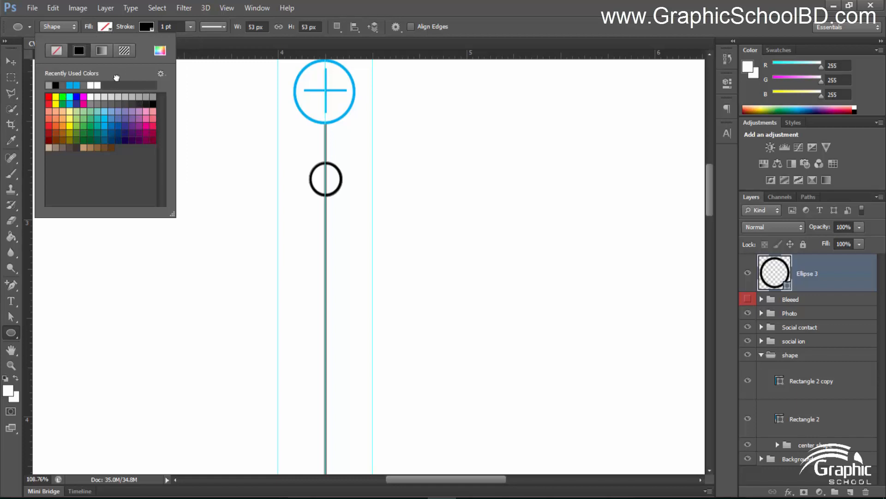
key(Return)
click(11, 61)
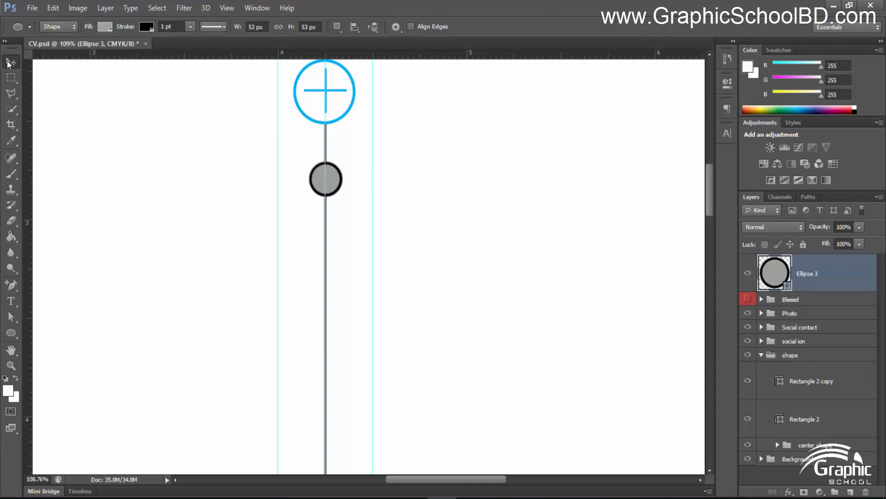
Alt-drag copies of the grey circle down the divider, including one below the second plus icon
scroll(412, 207, down, 5)
scroll(412, 206, up, 3)
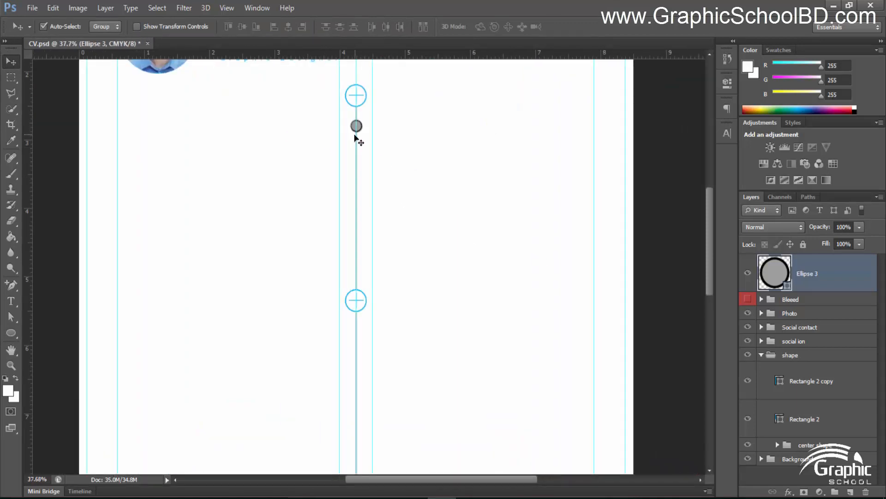
scroll(358, 127, up, 1)
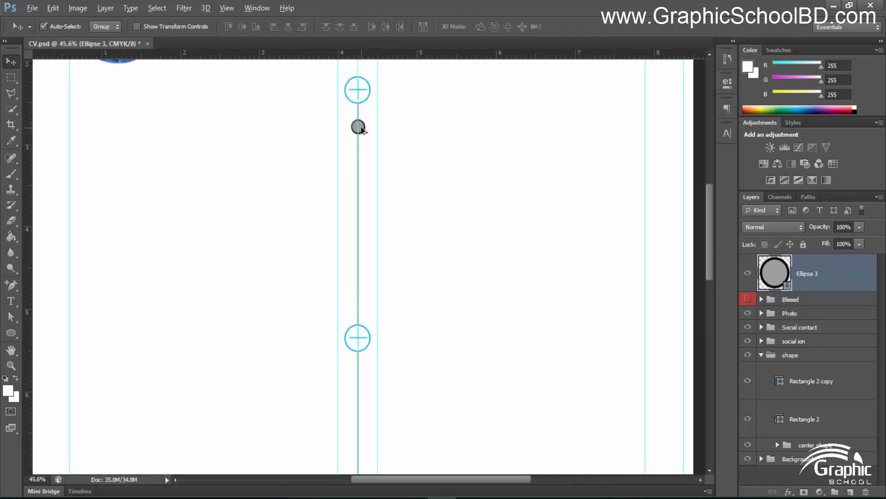
drag(362, 134, 364, 241)
key(ctrl+0)
scroll(379, 265, up, 1)
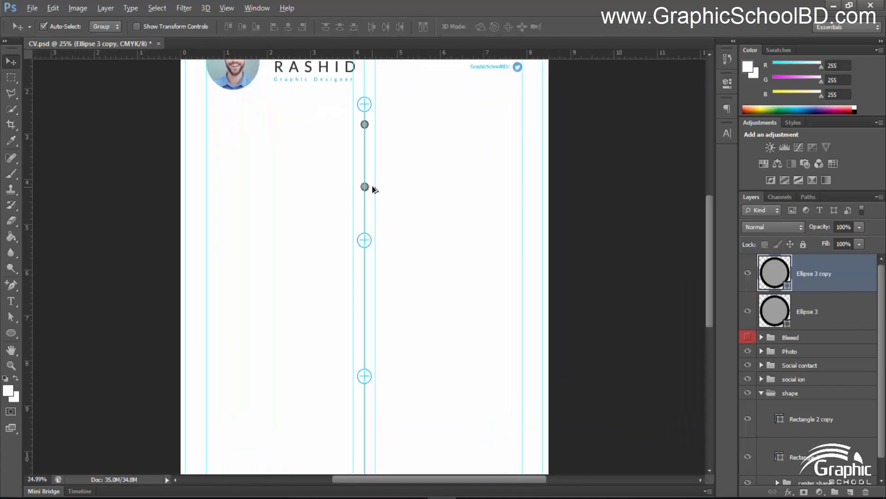
drag(365, 187, 370, 327)
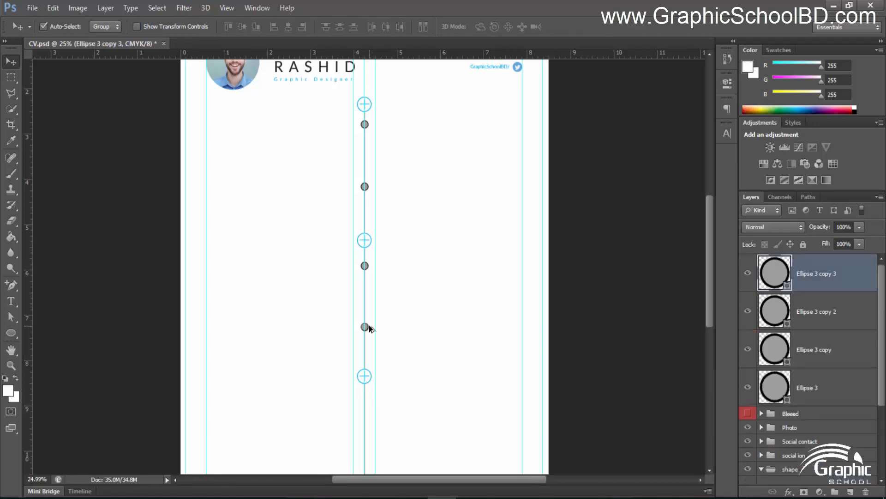
scroll(370, 326, down, 2)
scroll(370, 327, up, 4)
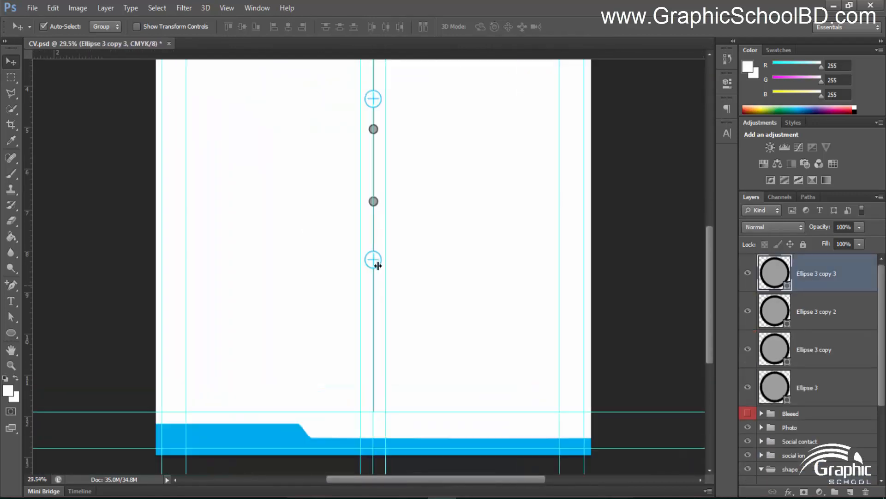
drag(379, 200, 380, 378)
Move all the circle layers into the shape group and collapse it
scroll(406, 341, down, 6)
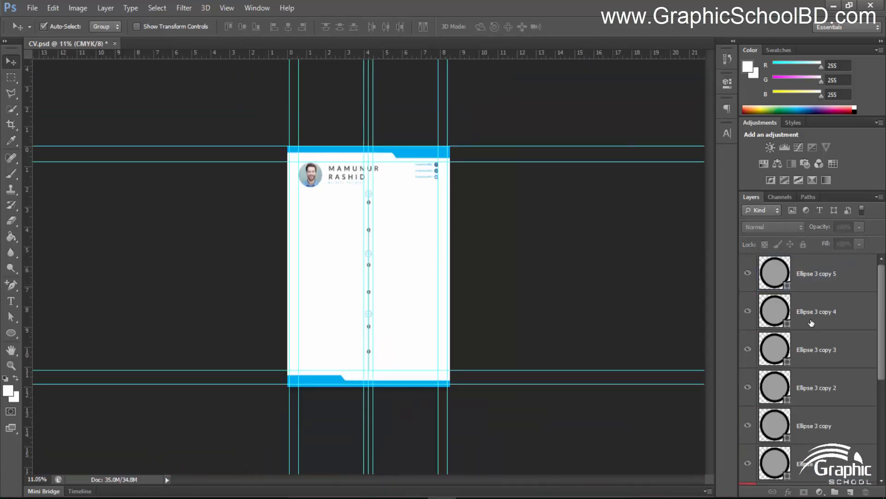
click(818, 278)
scroll(815, 287, down, 5)
shift+click(803, 284)
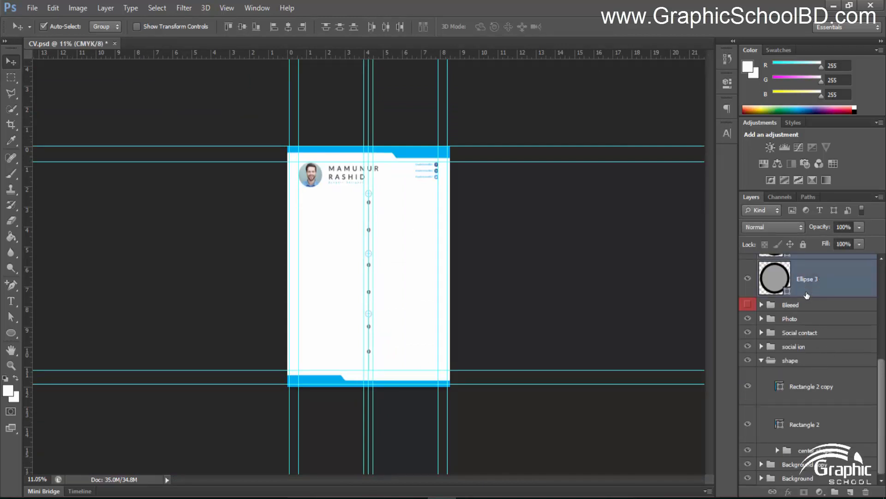
drag(801, 282, 801, 363)
scroll(797, 308, up, 3)
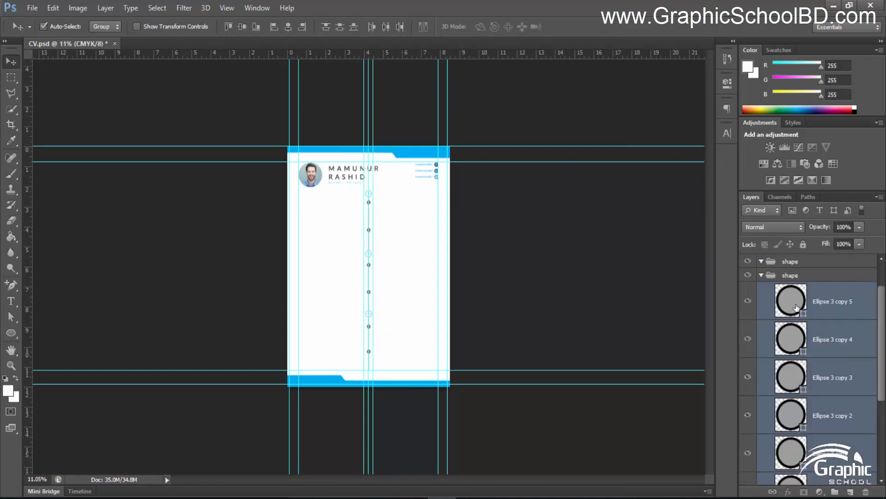
click(762, 316)
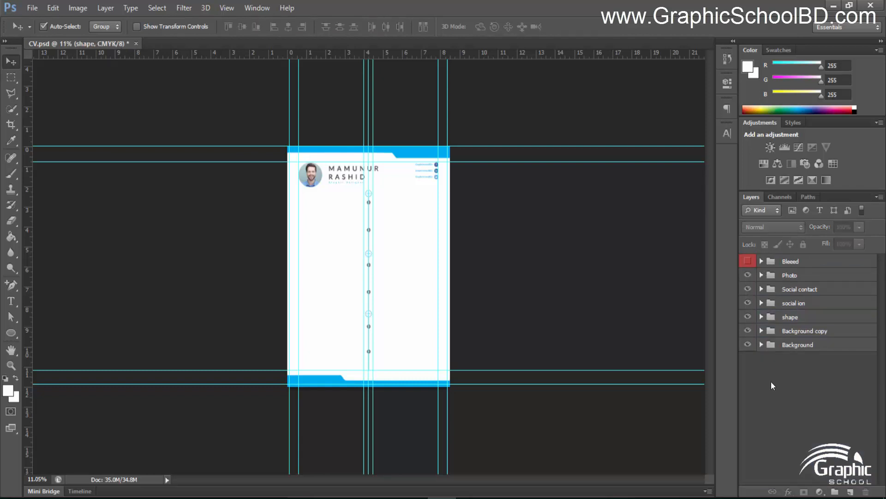
Zoom in on the area below the portrait and pick the Type tool
scroll(421, 271, up, 3)
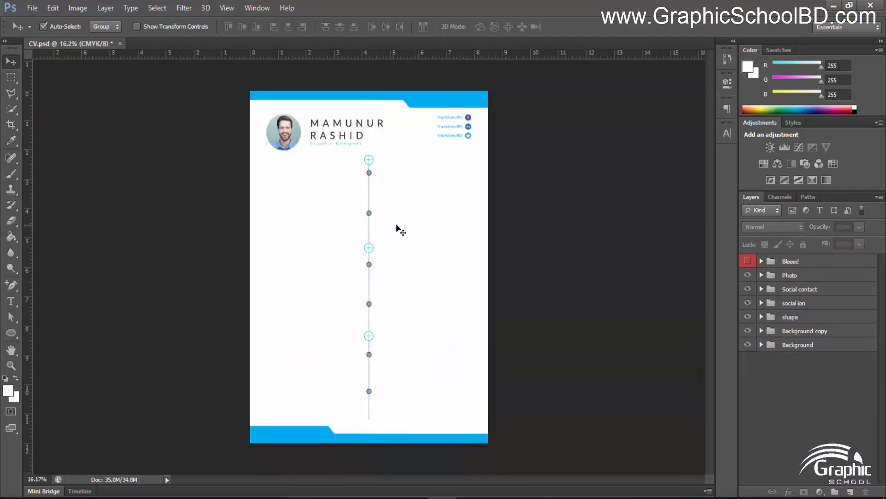
scroll(293, 169, up, 2)
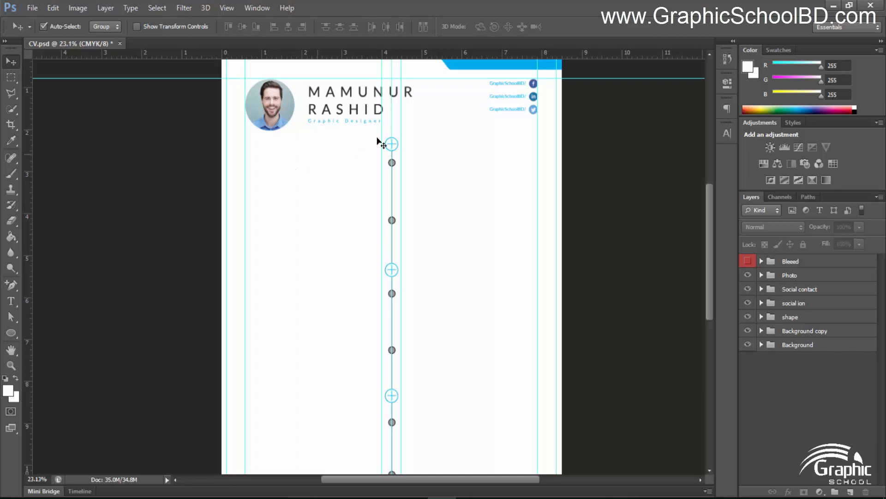
scroll(319, 136, up, 3)
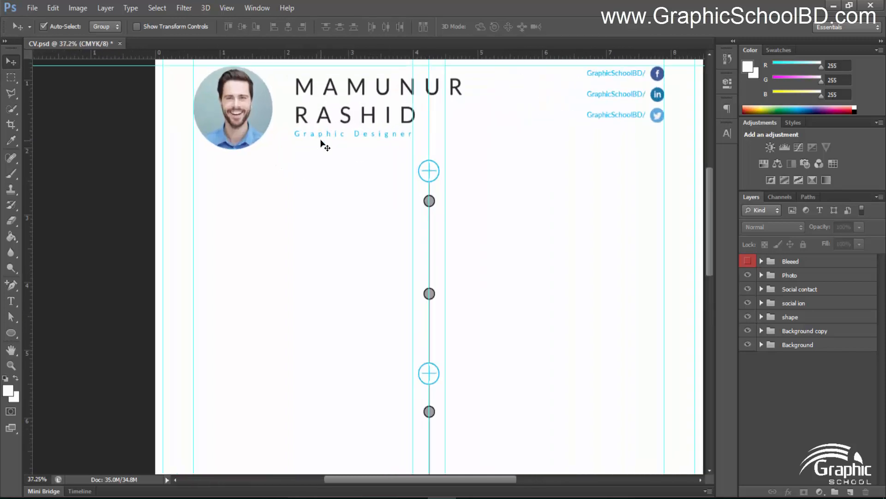
scroll(322, 142, up, 1)
scroll(291, 160, up, 1)
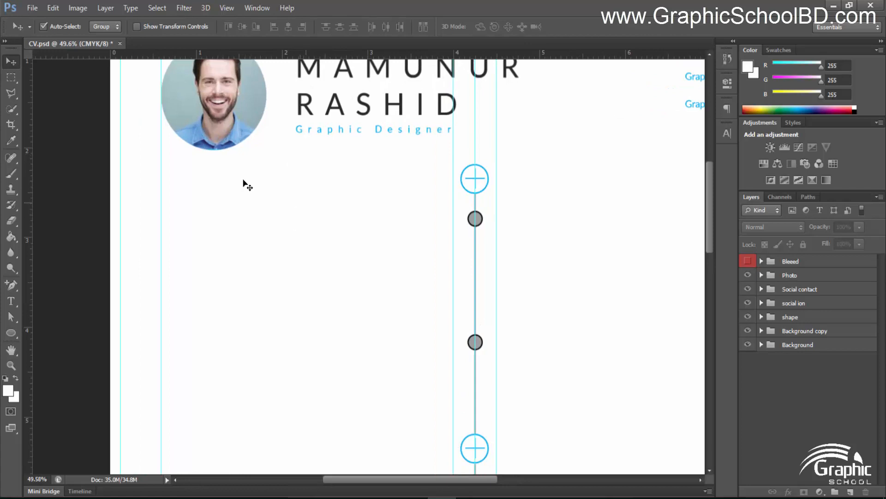
click(14, 301)
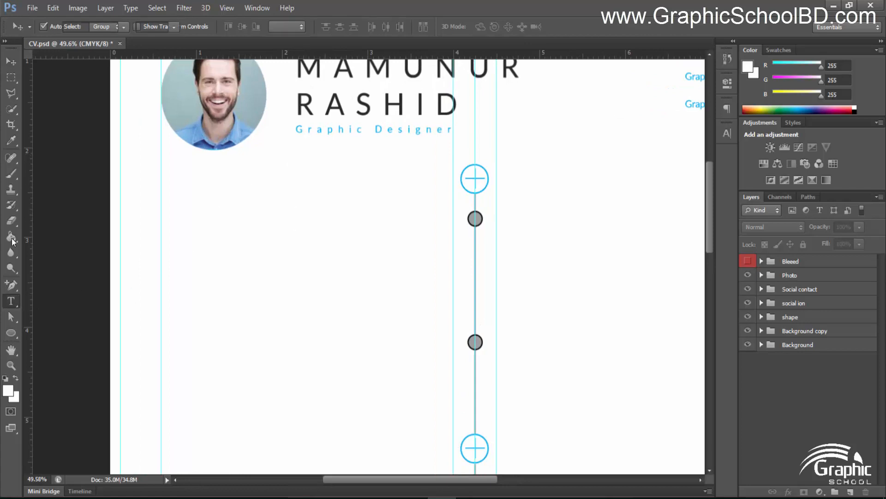
Start a horizontal text layer below the portrait, left-aligned at 14 pt
right_click(14, 301)
click(70, 300)
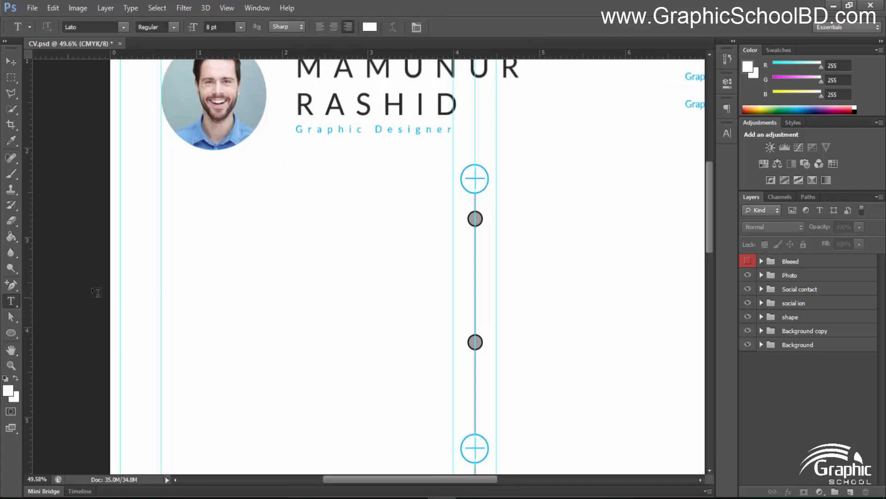
click(168, 195)
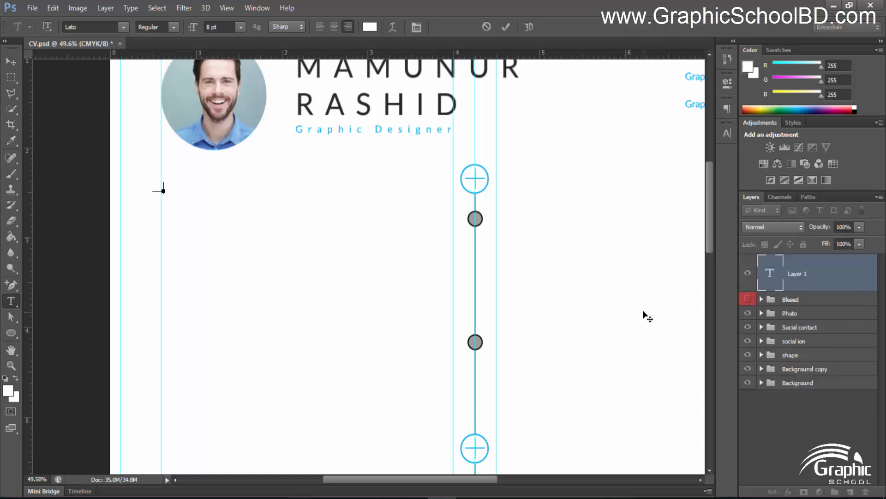
key(ctrl+a)
click(321, 29)
click(217, 27)
text(14)
key(Return)
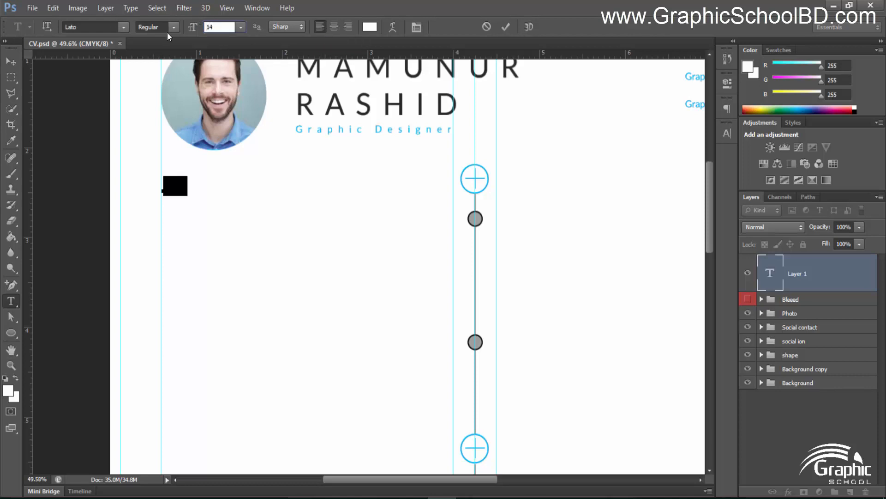
Set the text colour to #242424, type 'PERSONAL INFORMAION' and commit it
click(370, 27)
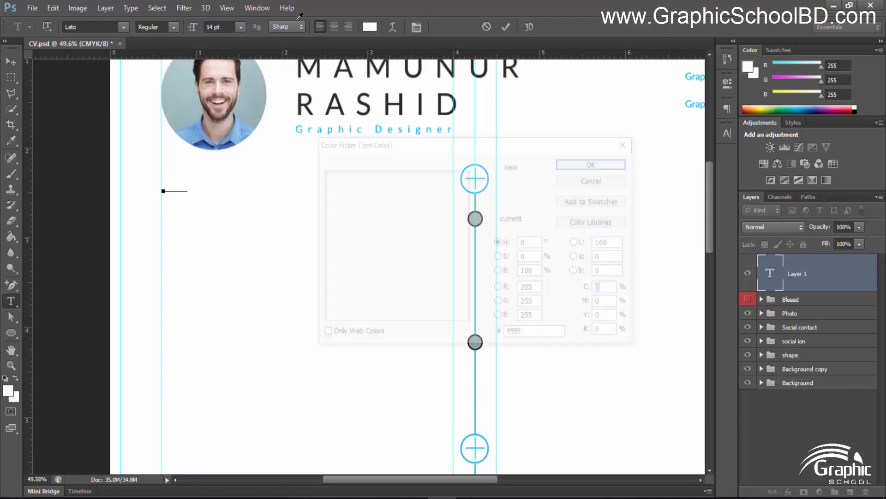
click(530, 336)
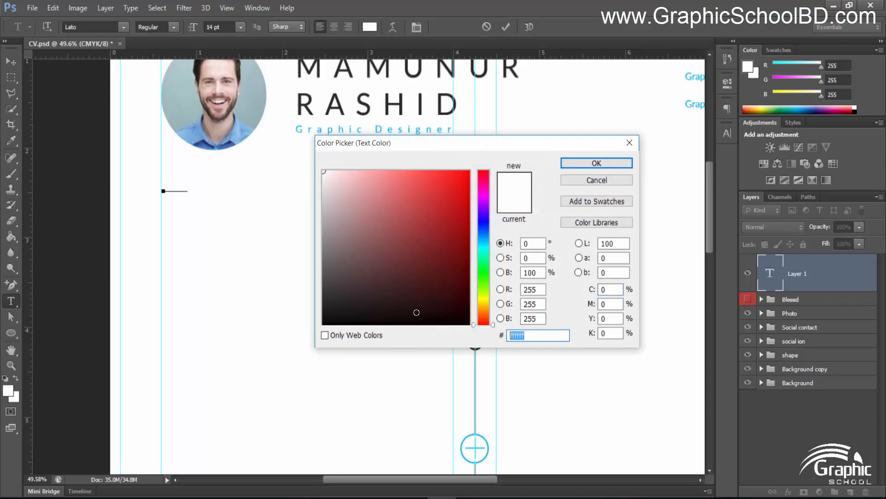
text(242424)
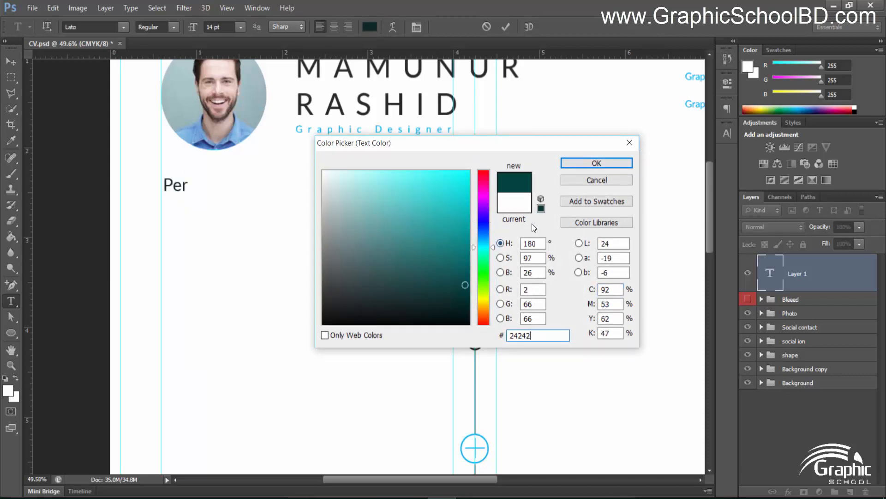
click(597, 164)
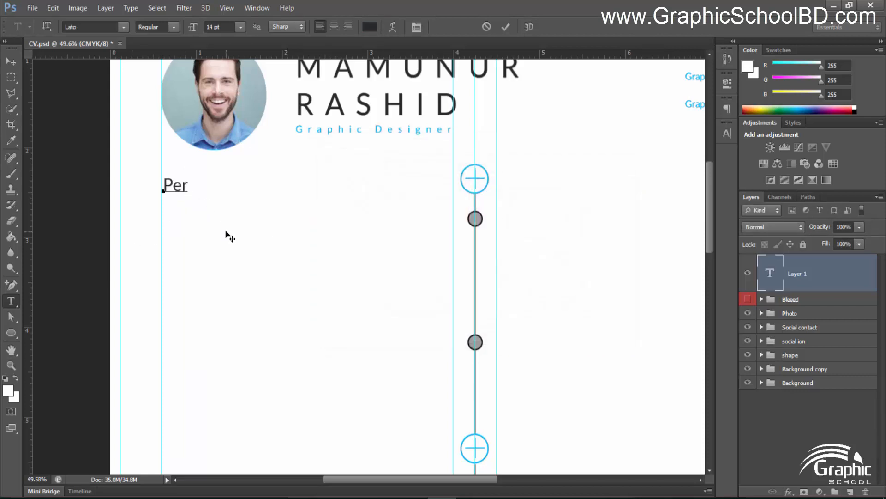
key(BackSpace)
key(BackSpace)
key(BackSpace)
text(PERSONAL INFORMAION)
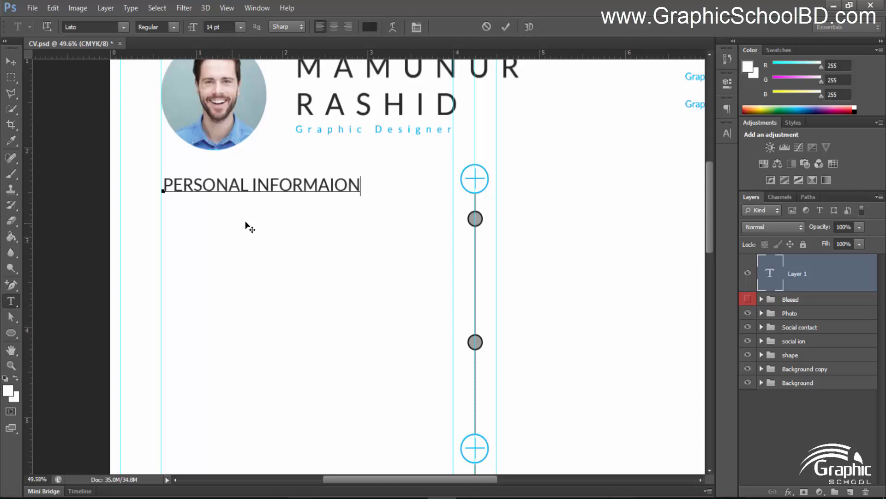
click(505, 28)
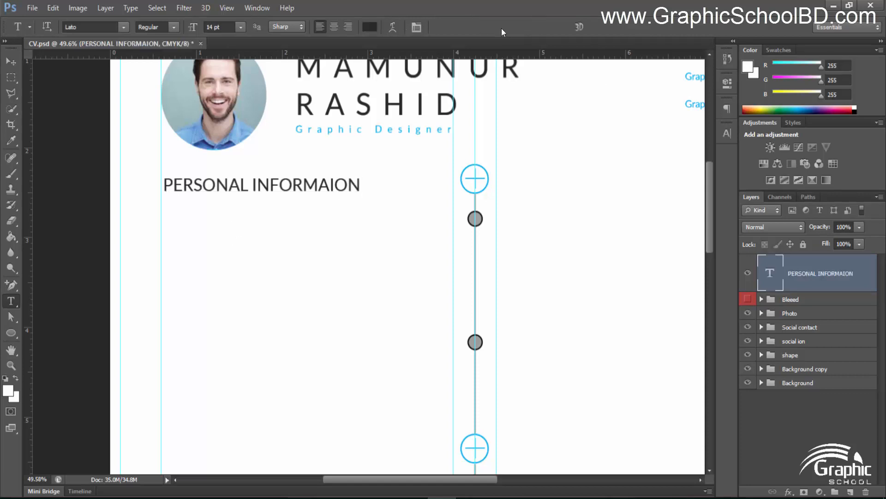
click(7, 62)
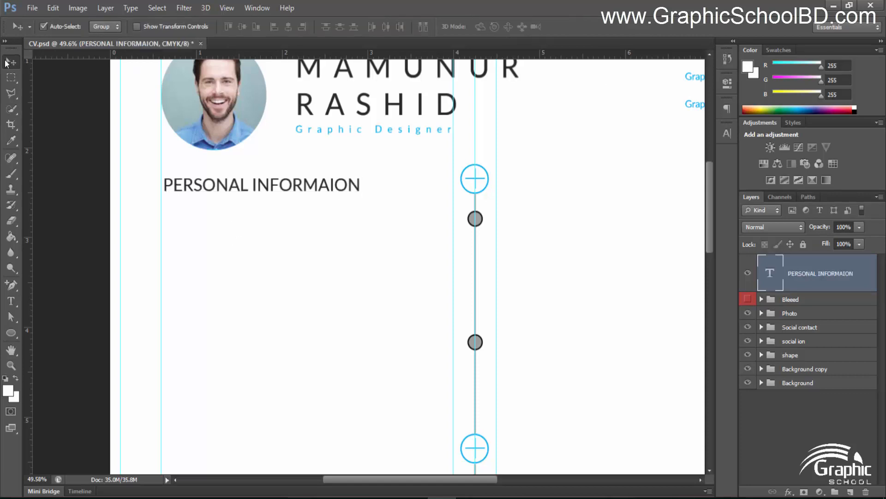
Below the heading, type the five 9 pt detail lines: name, birthday, nationality, relationship, language
click(11, 301)
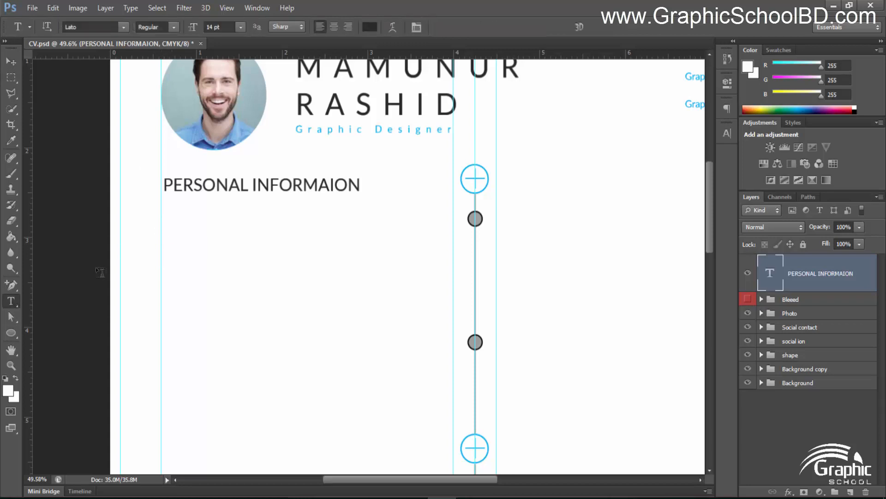
click(169, 225)
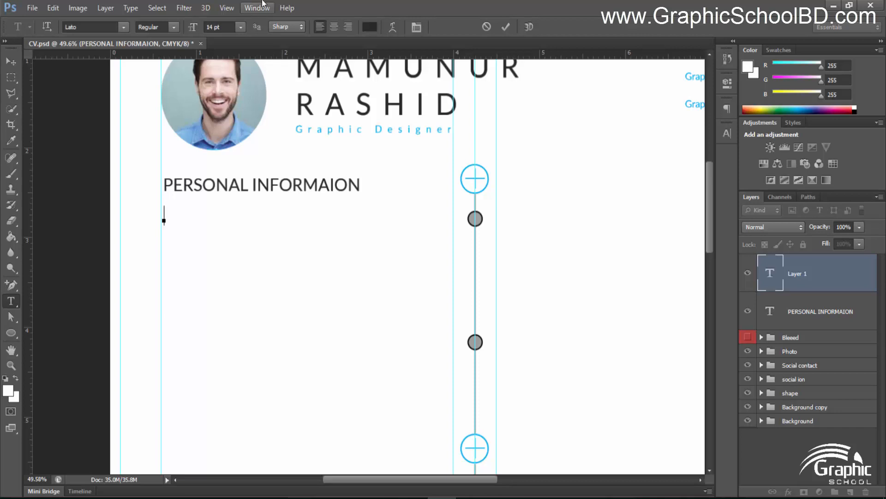
drag(225, 27, 159, 19)
text(9)
key(Return)
text(Nama )
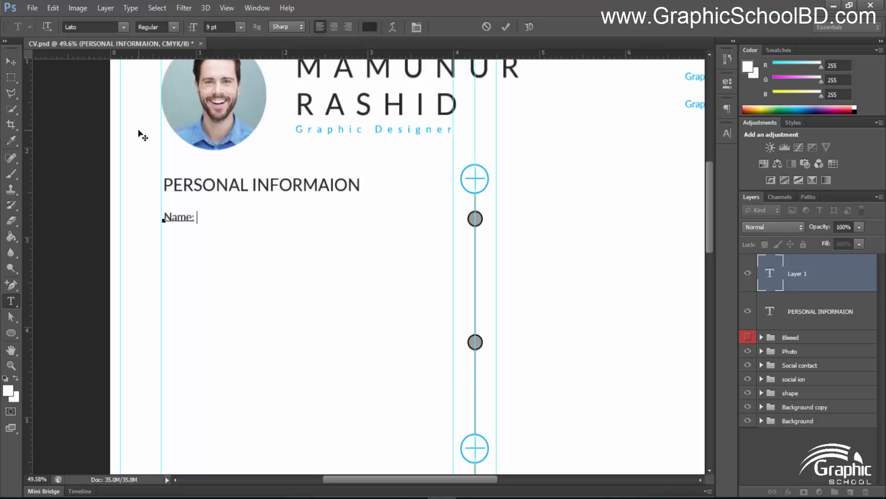
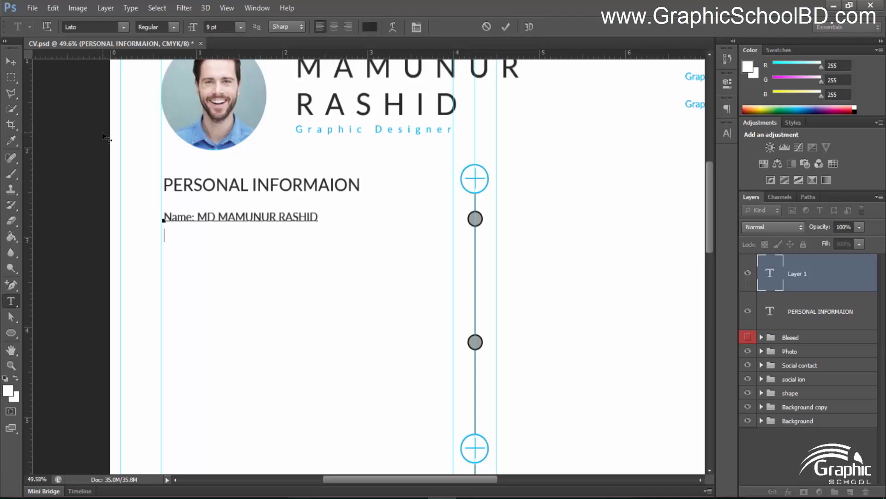
key(Return)
text(h)
key(BackSpace)
text(Birthday: 24th october, 1990)
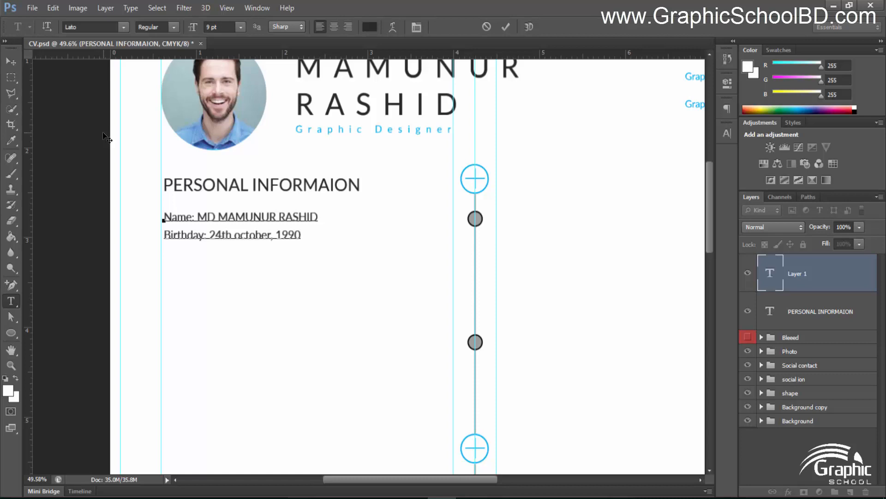
key(Return)
text(Na)
text(l)
text(ish)
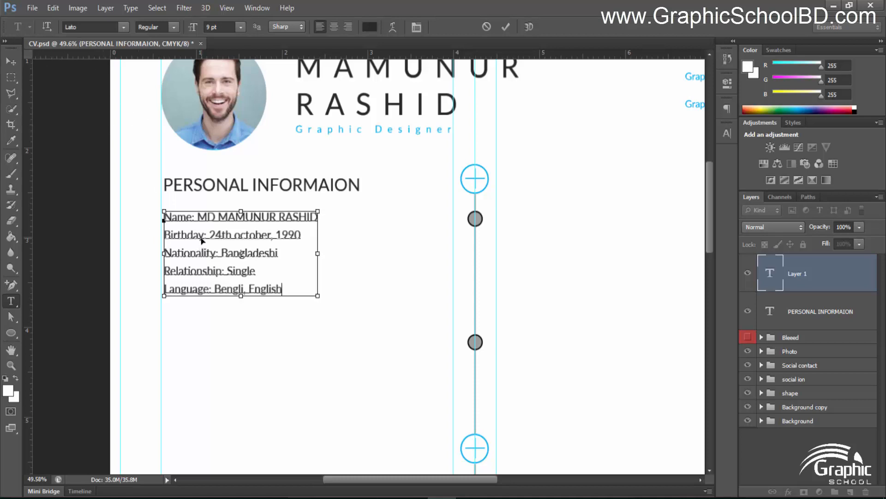
Set the leading of all five detail lines to 20.43 pt and commit the text
key(ctrl+a)
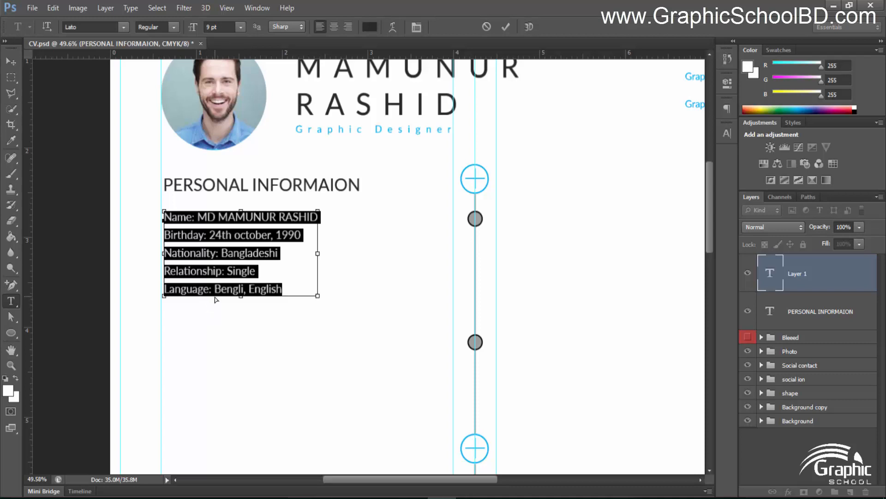
key(ctrl+t)
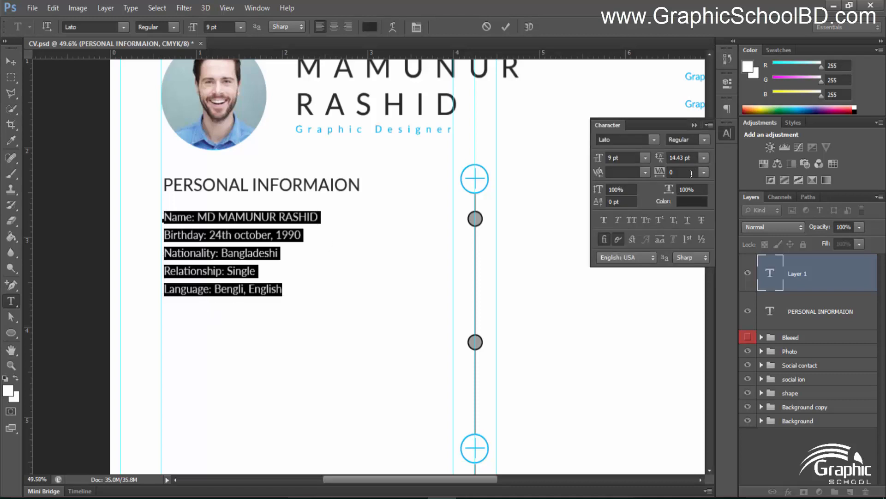
click(690, 158)
key(Up)
key(Up)
key(Up)
key(Up)
key(Up)
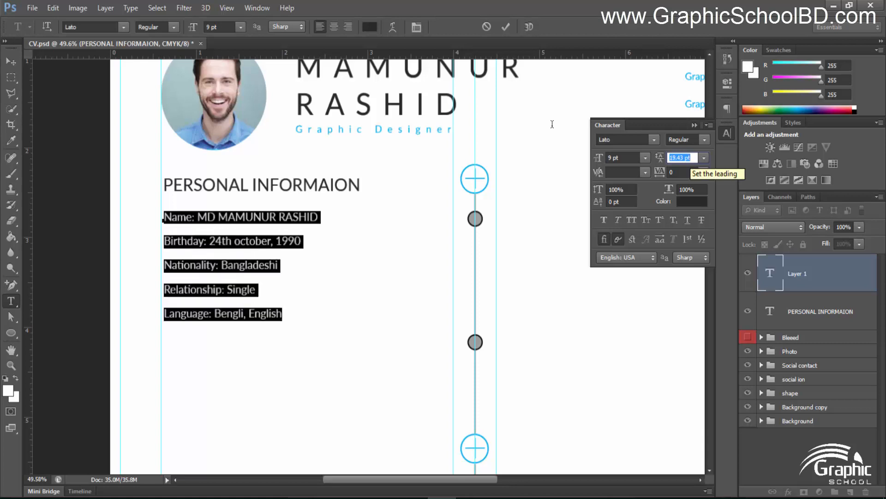
key(Up)
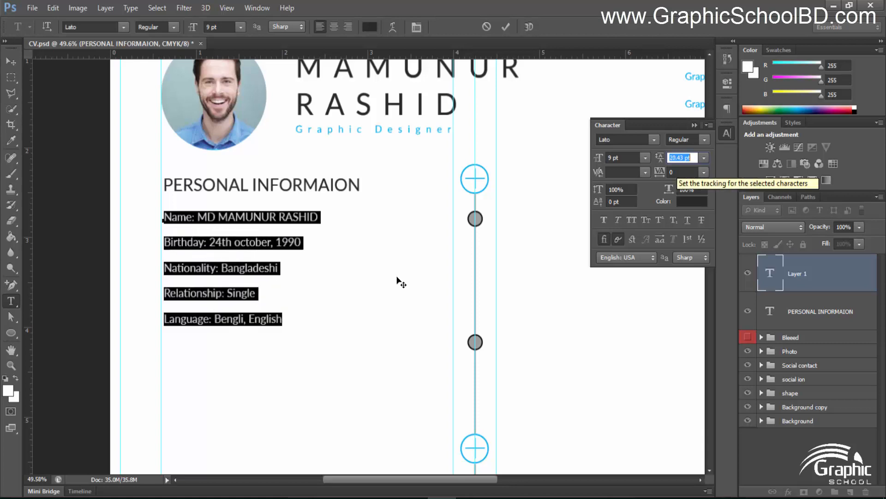
click(506, 27)
scroll(397, 278, down, 4)
scroll(279, 145, up, 2)
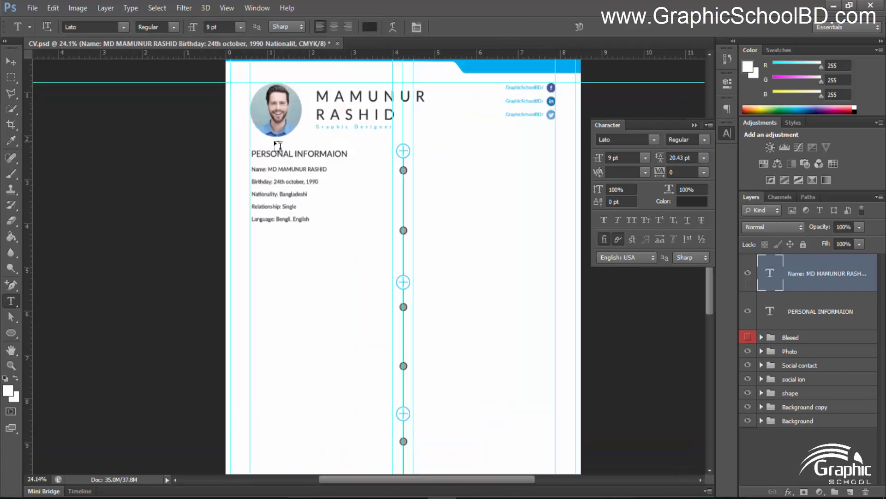
scroll(279, 146, up, 4)
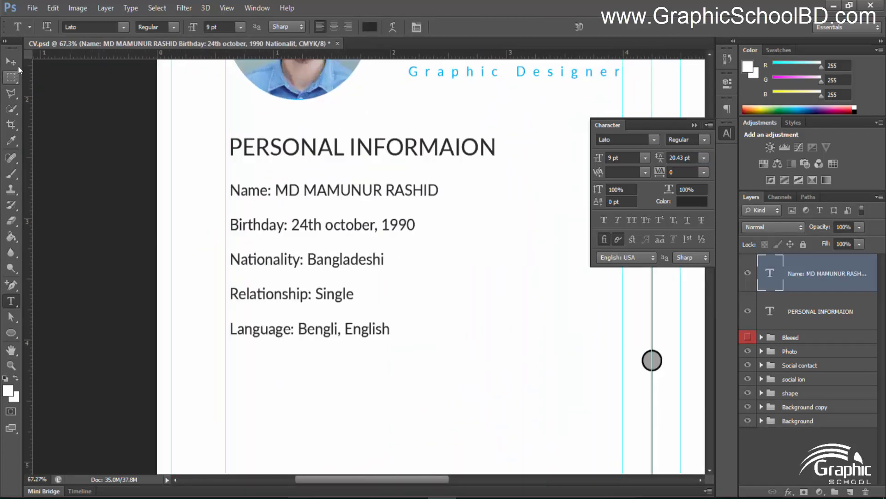
click(11, 61)
scroll(239, 148, up, 2)
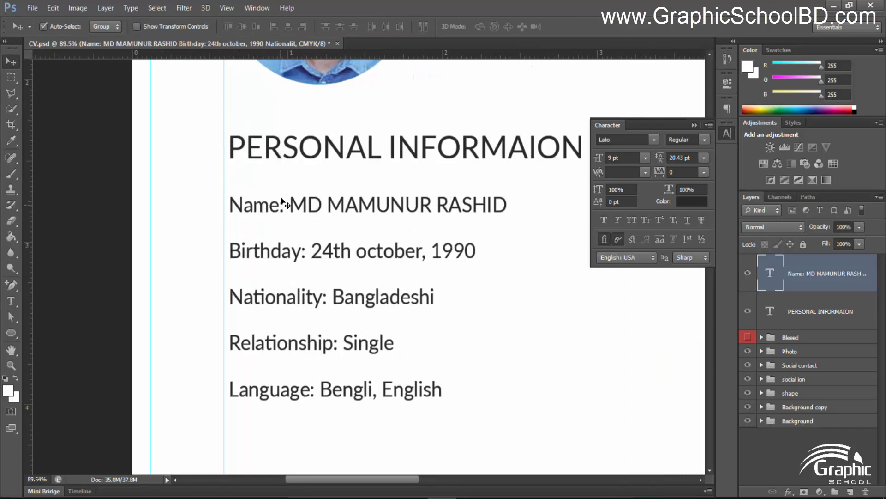
shift+click(820, 323)
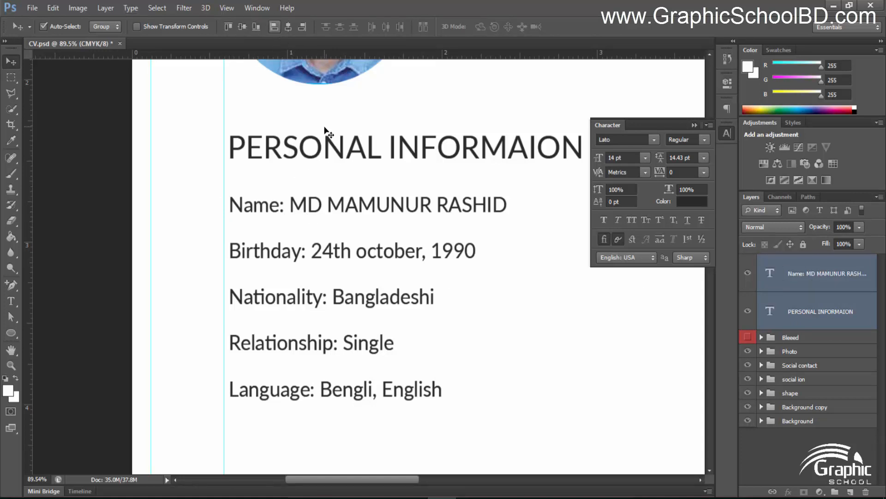
key(Left)
key(Left)
key(Left)
key(Left)
key(Left)
key(Left)
key(Left)
key(Left)
key(Left)
key(Left)
key(Left)
key(Left)
key(Left)
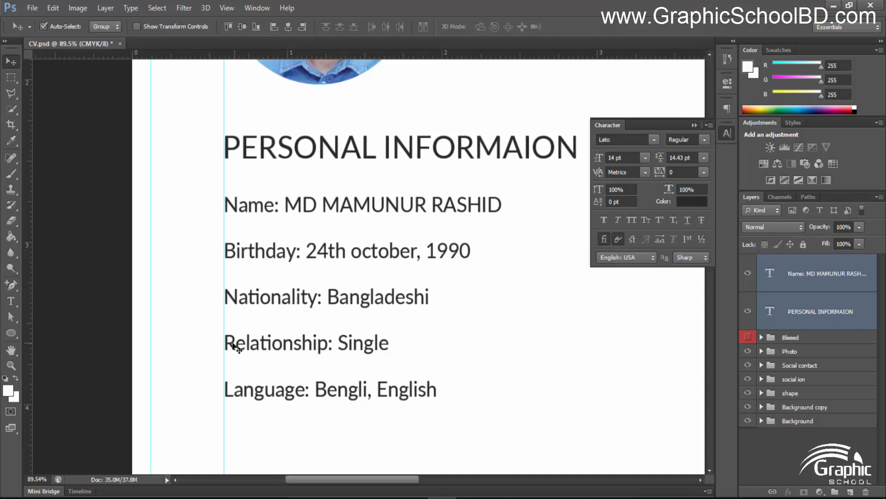
click(531, 309)
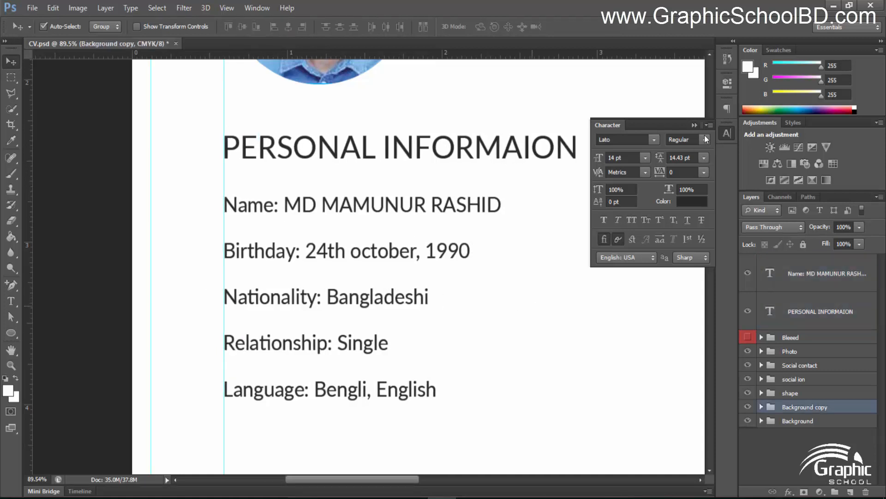
scroll(466, 207, down, 3)
scroll(511, 240, down, 2)
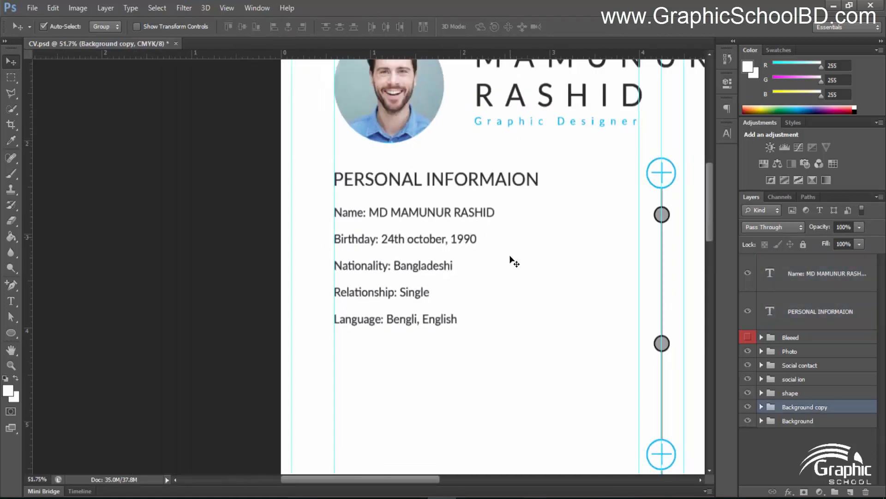
scroll(500, 286, up, 2)
drag(539, 276, 475, 263)
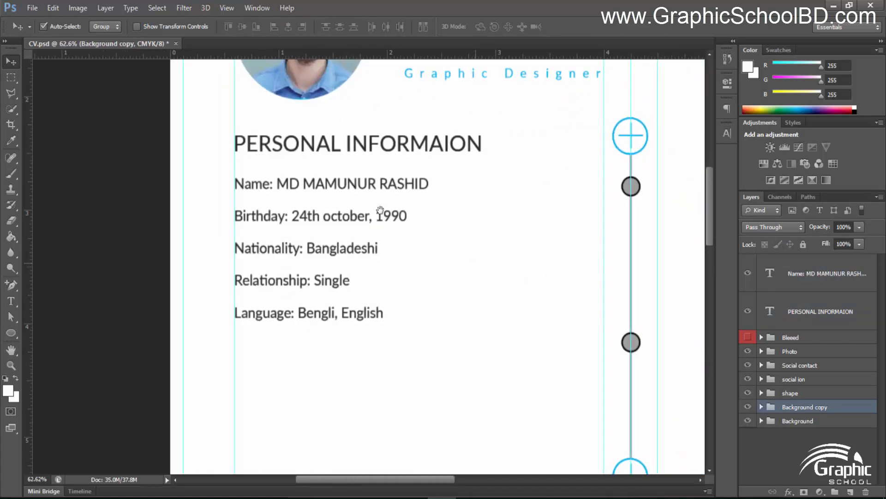
scroll(479, 264, down, 2)
scroll(514, 302, down, 2)
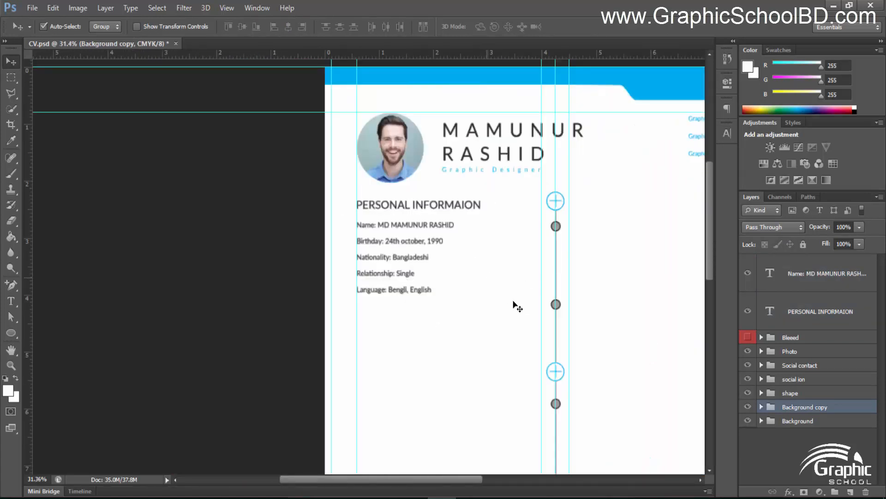
scroll(563, 271, up, 2)
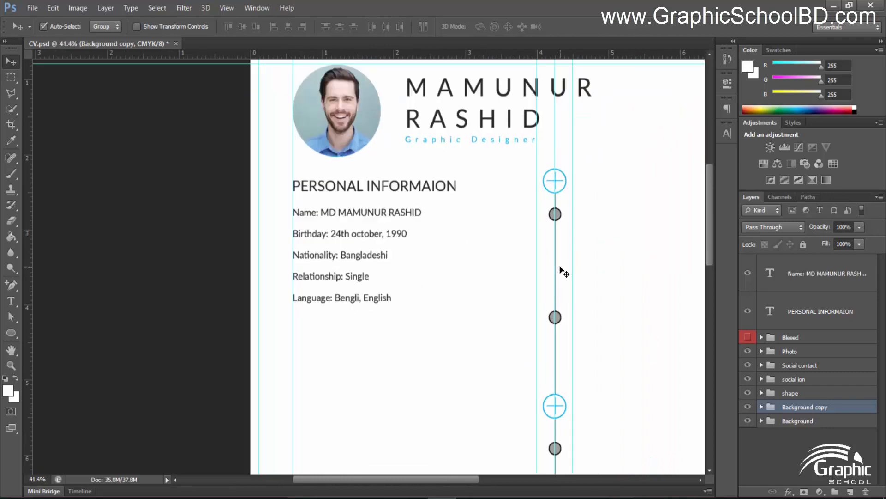
scroll(557, 264, up, 12)
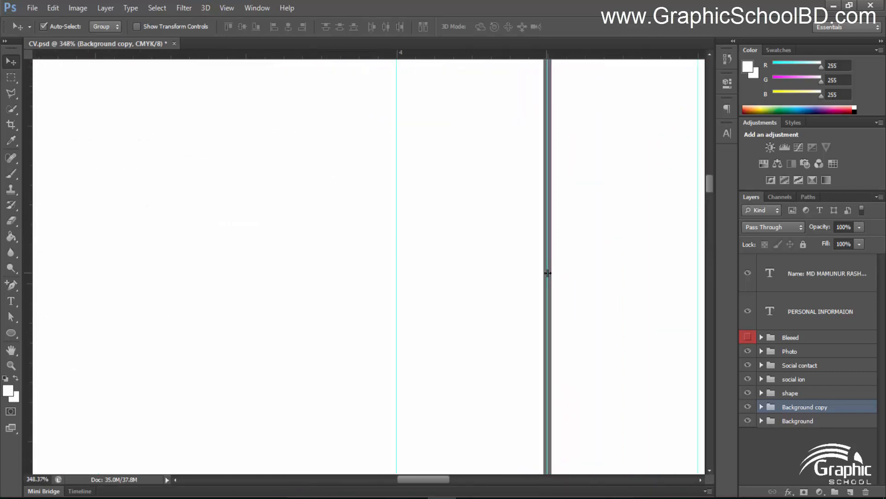
Set Auto-Select to Layer and duplicate the centre divider's grey bar to the left
click(441, 221)
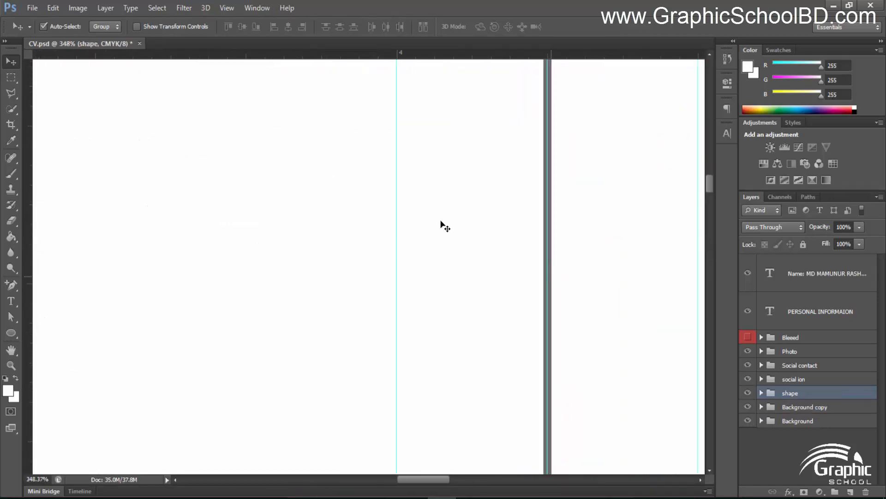
click(105, 26)
click(104, 47)
click(553, 285)
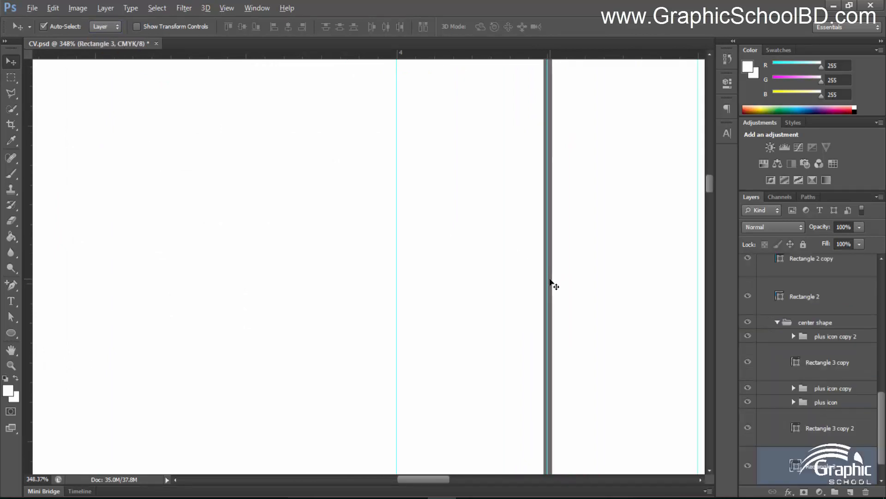
drag(442, 227, 293, 244)
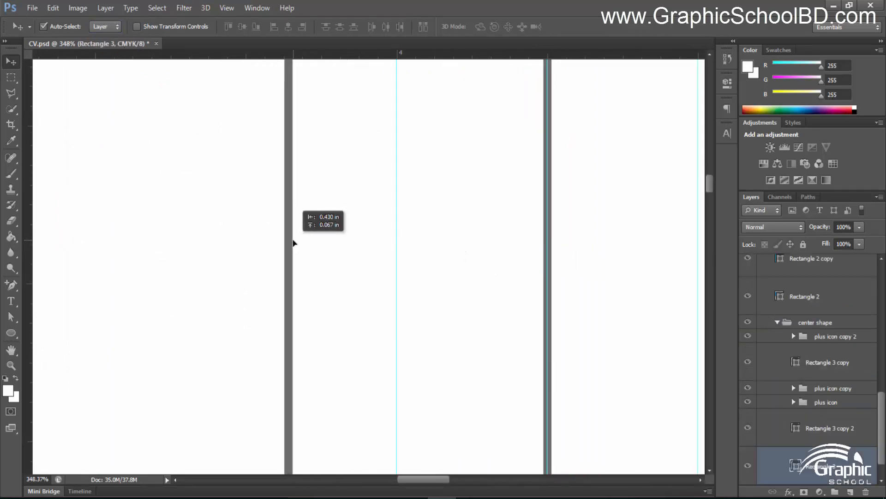
Halve the width of the copied bar to turn it into a thin line
scroll(305, 247, down, 5)
scroll(324, 249, down, 4)
scroll(305, 245, up, 2)
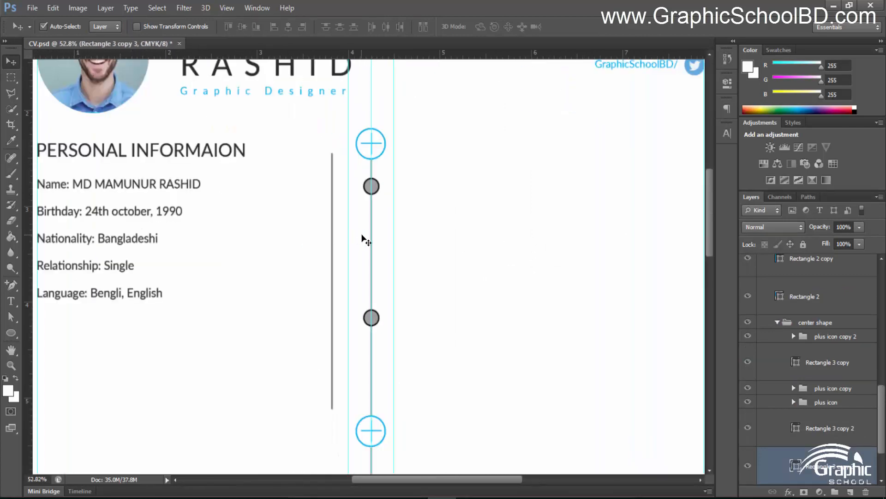
scroll(332, 252, up, 8)
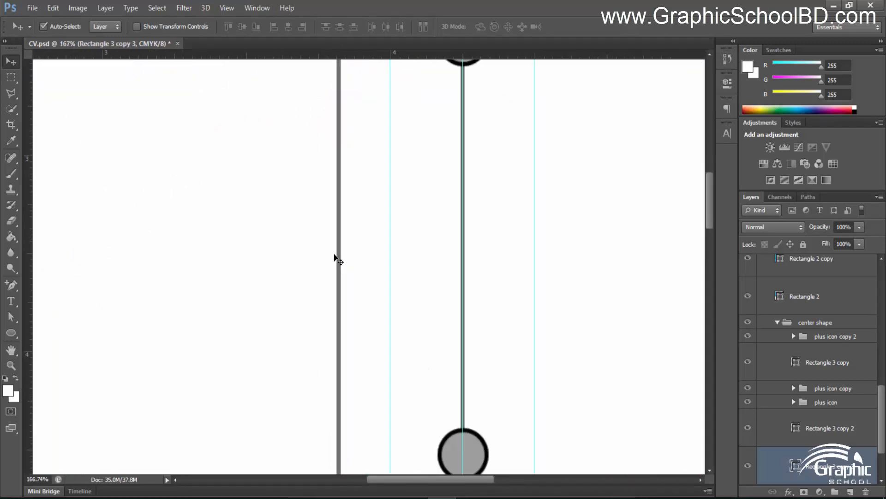
key(ctrl+t)
scroll(347, 275, up, 5)
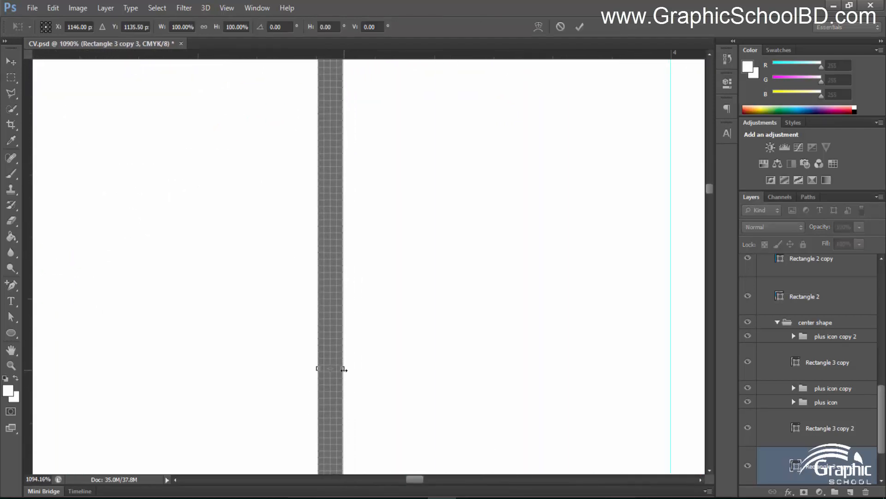
drag(343, 369, 331, 369)
scroll(331, 369, down, 5)
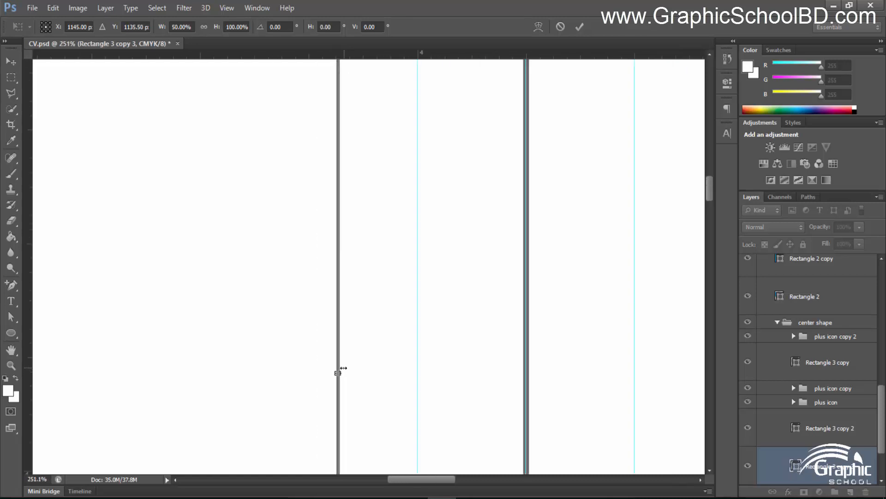
key(Return)
scroll(344, 368, down, 10)
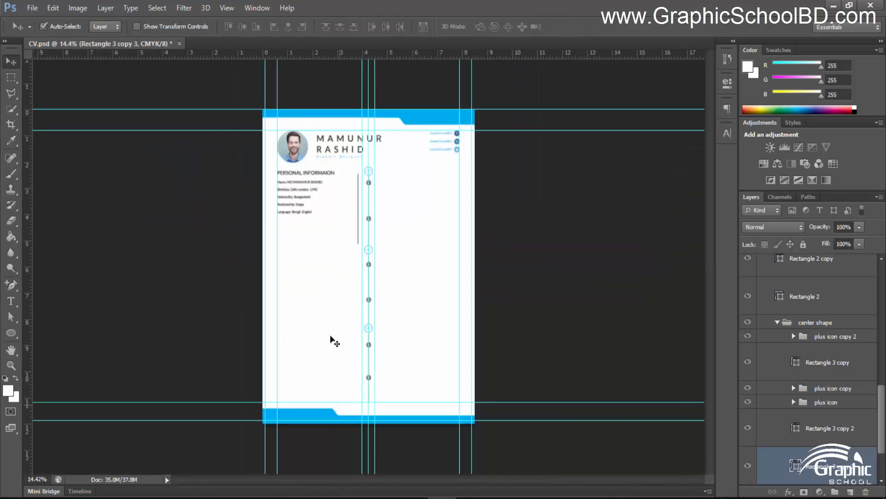
scroll(346, 162, up, 6)
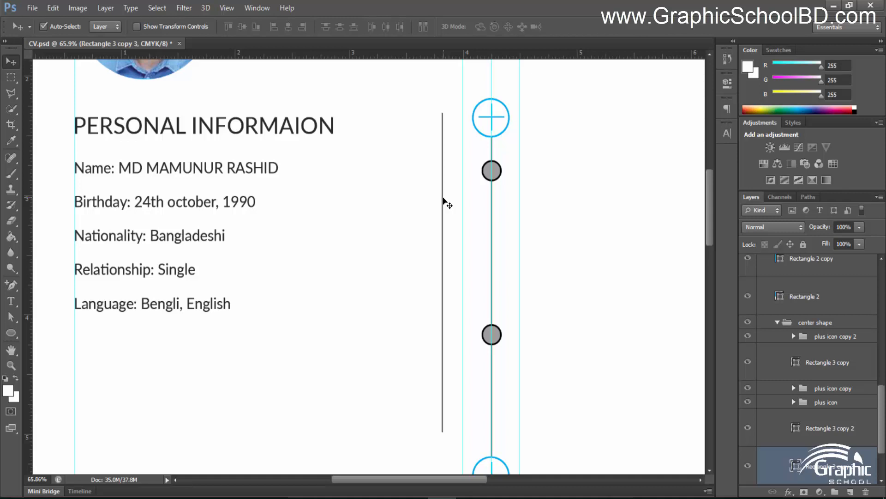
scroll(442, 200, down, 5)
Stretch the thin line down from the Personal Information heading to the footer guide
key(ctrl+t)
scroll(431, 340, up, 3)
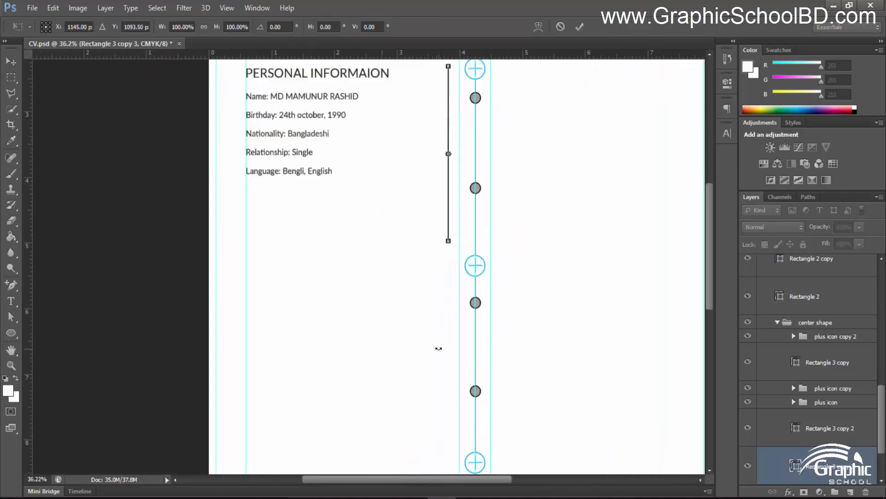
scroll(438, 349, down, 4)
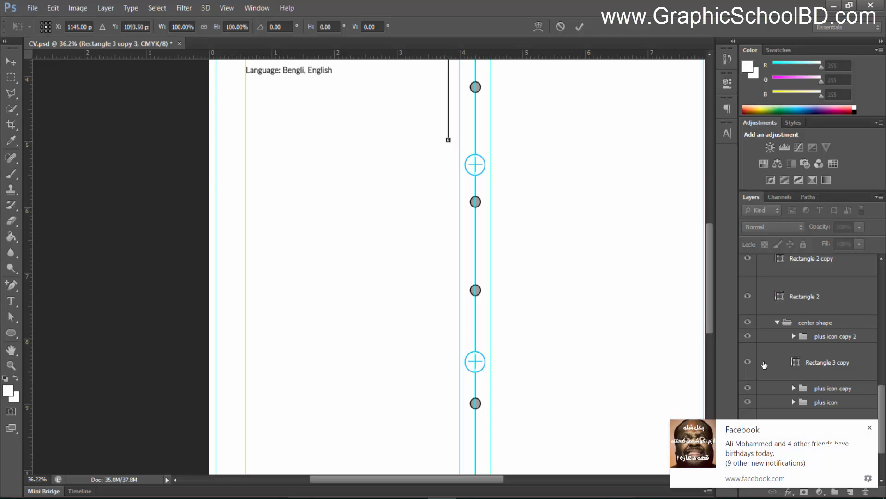
click(867, 429)
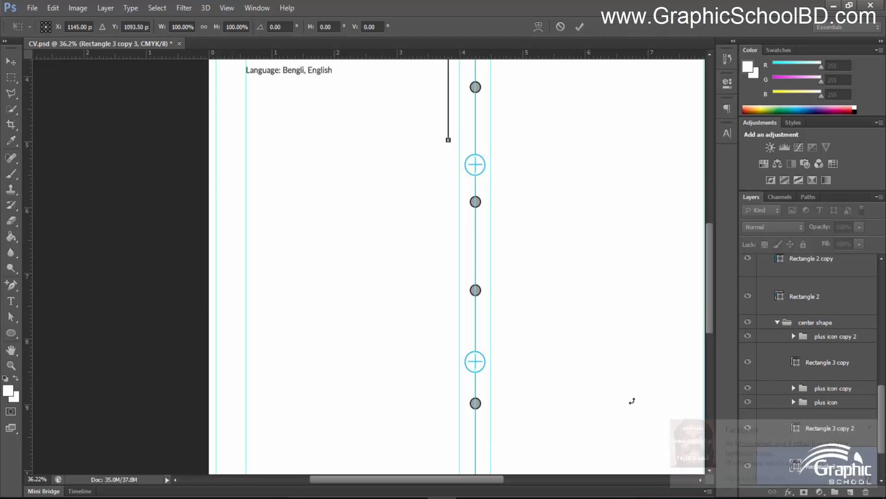
scroll(448, 141, up, 10)
scroll(450, 126, up, 3)
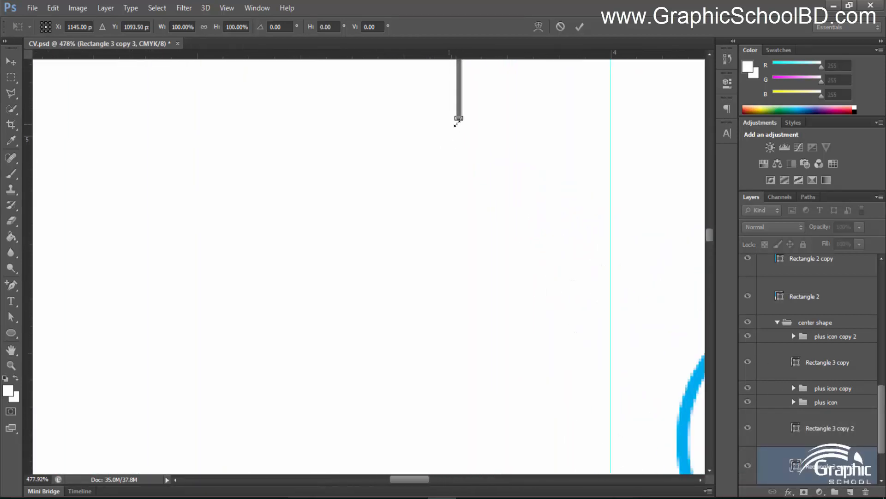
drag(459, 118, 424, 163)
scroll(465, 423, down, 4)
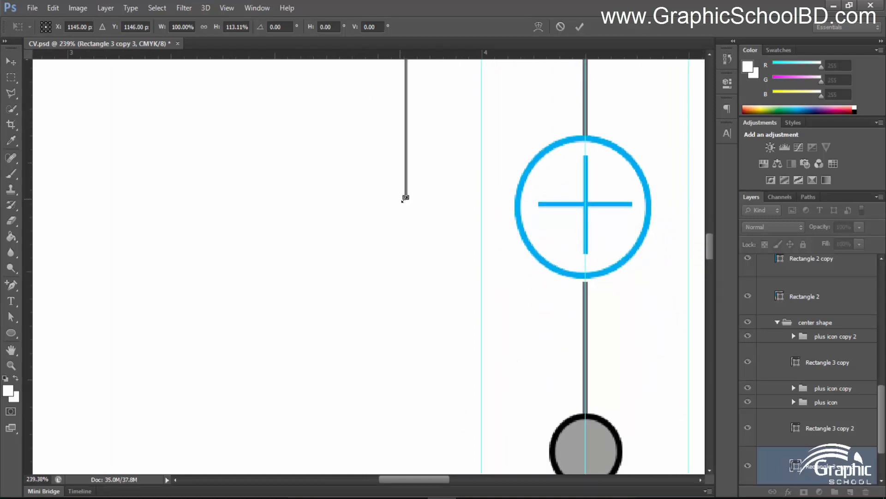
drag(406, 198, 425, 203)
scroll(433, 425, down, 4)
scroll(411, 251, down, 5)
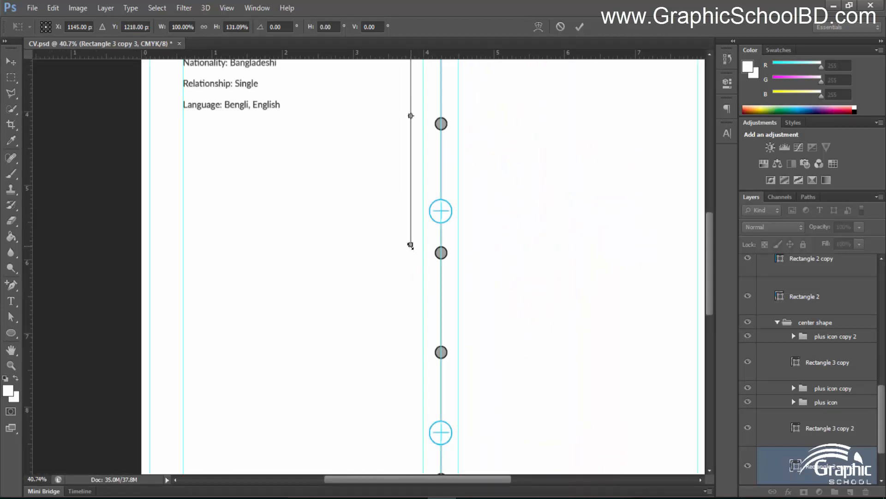
scroll(409, 248, up, 8)
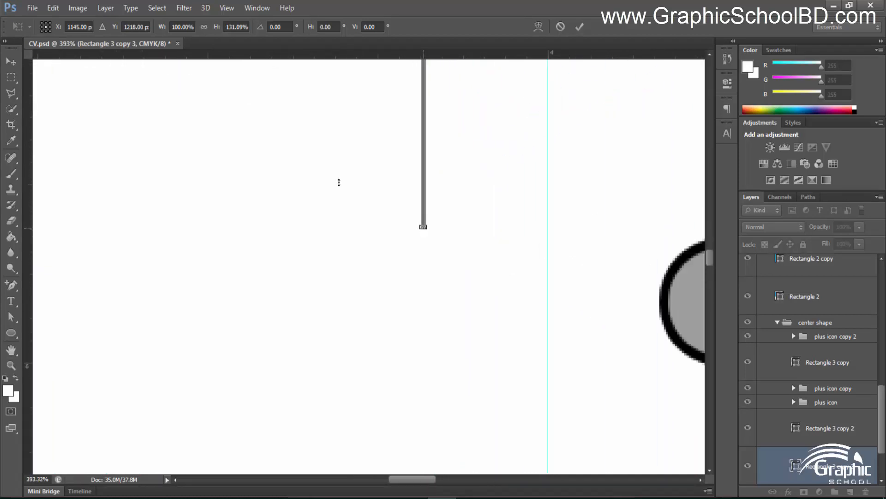
drag(423, 227, 421, 466)
drag(460, 423, 458, 91)
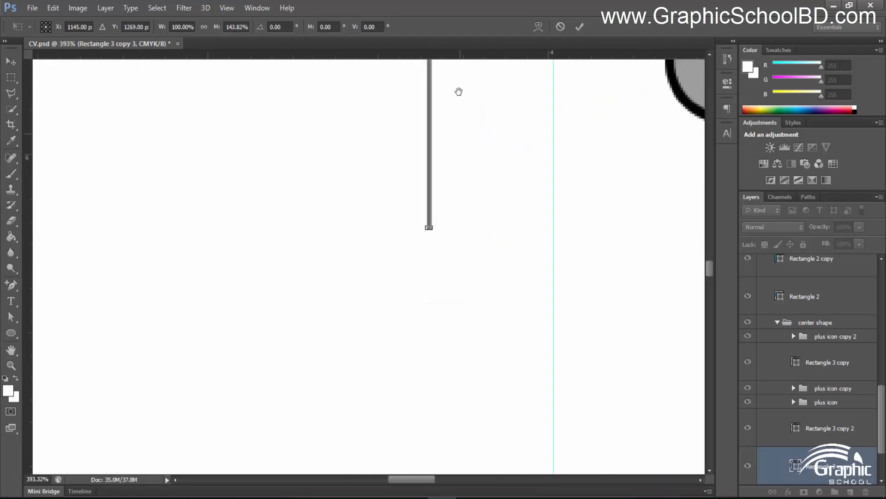
drag(409, 217, 370, 330)
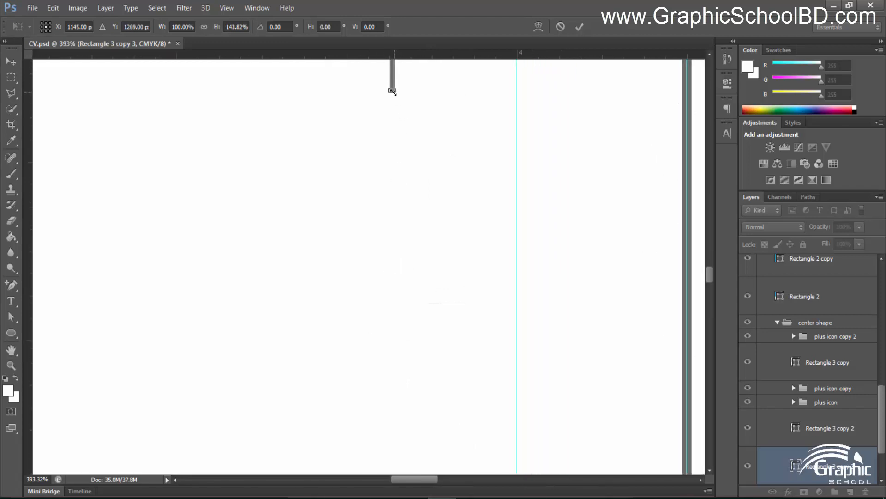
drag(393, 94, 371, 450)
drag(395, 408, 400, 105)
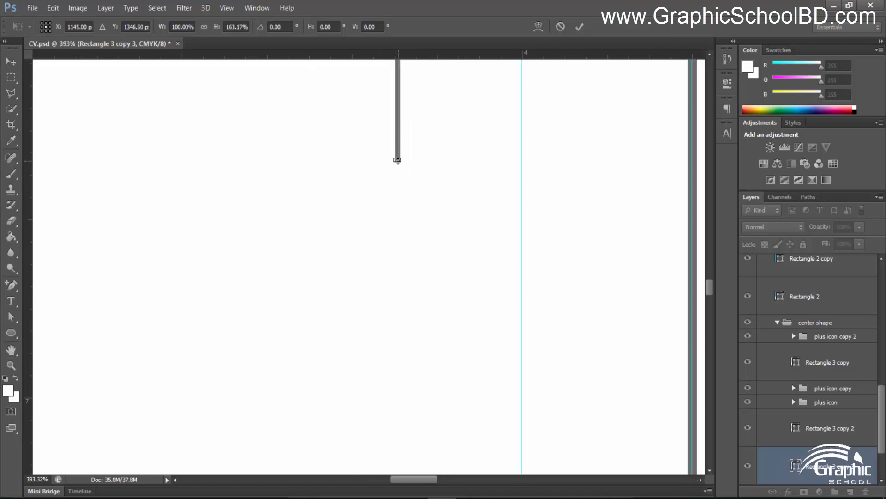
drag(397, 160, 397, 429)
drag(469, 445, 447, 76)
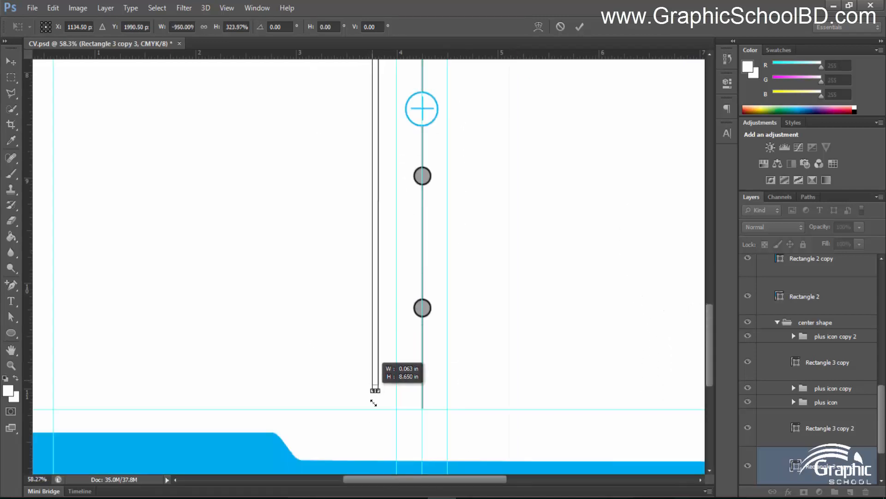
drag(374, 401, 378, 408)
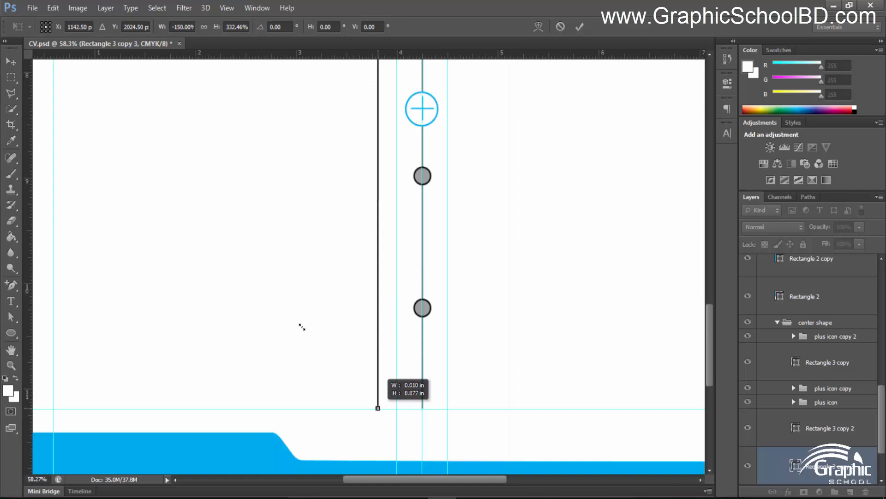
click(579, 26)
scroll(339, 370, up, 1)
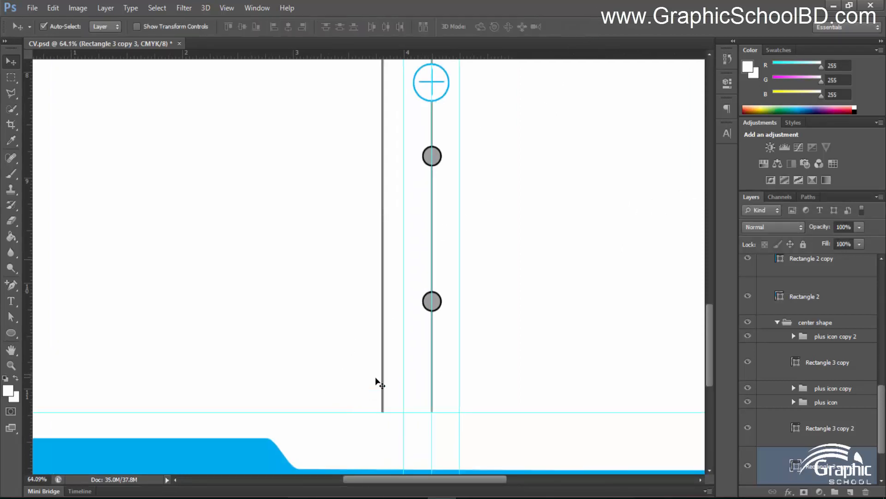
Alt-drag the thin vertical line left to create Rectangle 3 copy 4
scroll(378, 384, up, 4)
scroll(449, 329, down, 6)
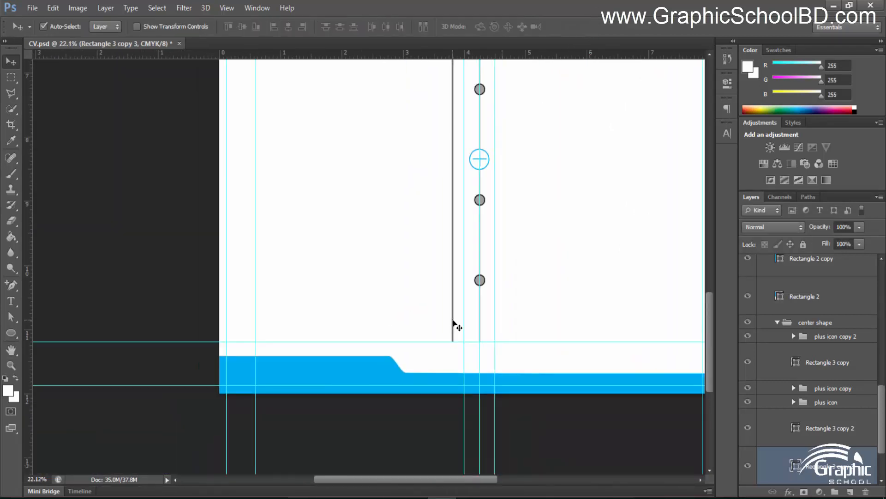
scroll(487, 208, down, 5)
scroll(323, 244, up, 5)
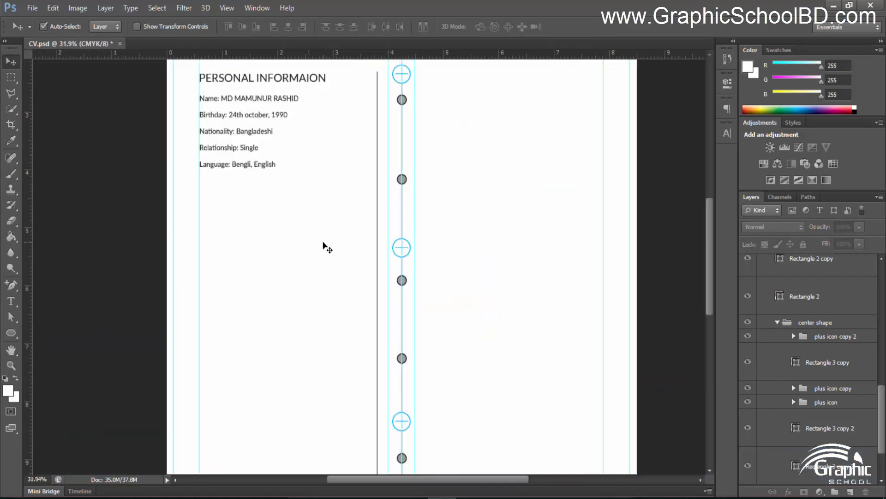
scroll(323, 202, up, 4)
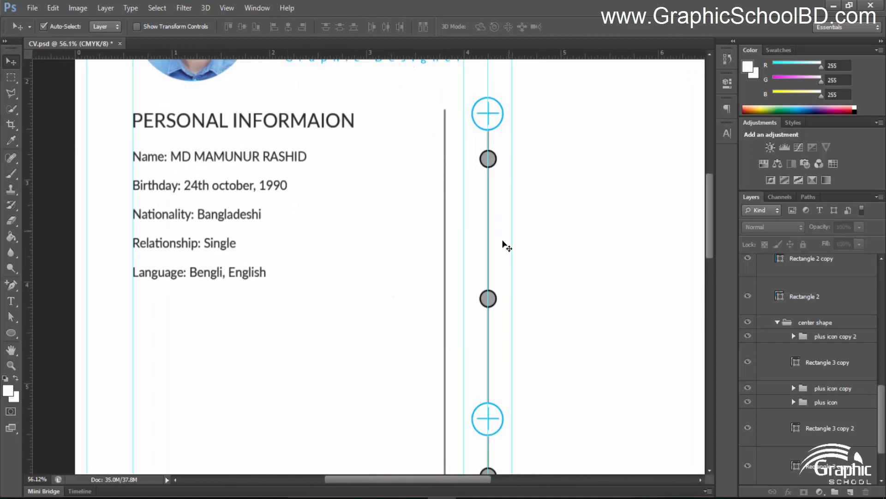
scroll(484, 353, up, 3)
drag(228, 283, 370, 341)
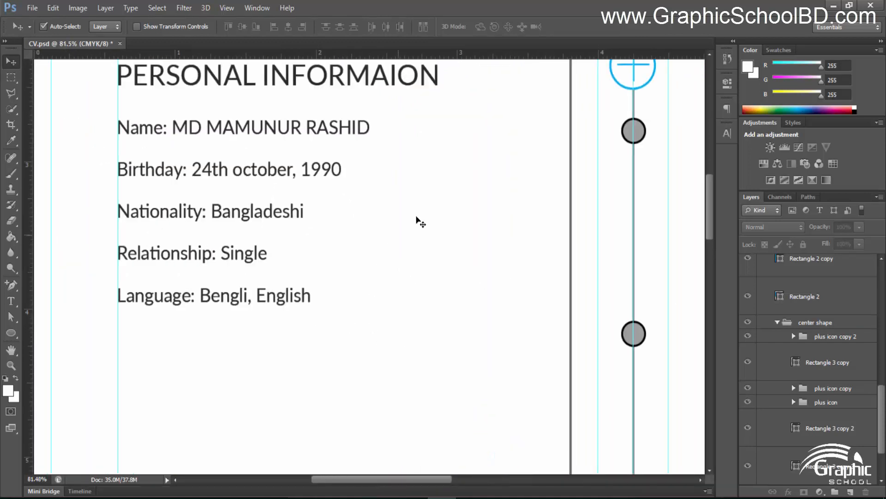
scroll(415, 218, up, 2)
drag(352, 216, 349, 230)
scroll(683, 235, up, 5)
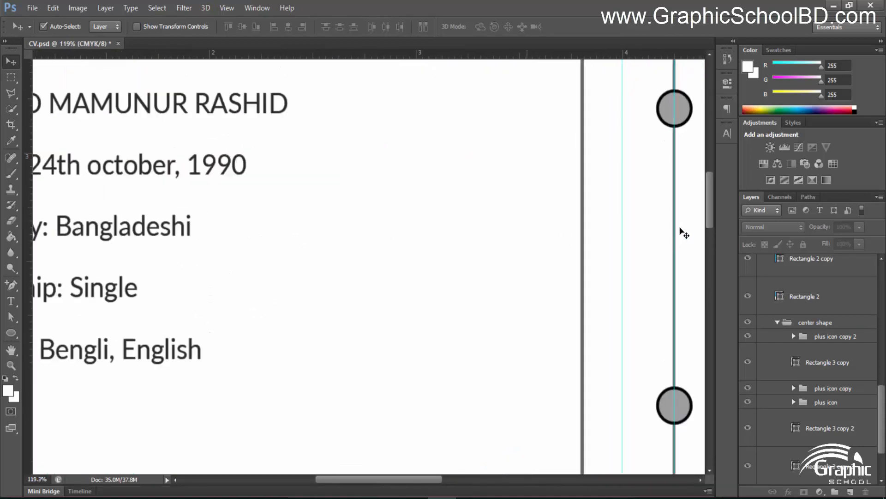
click(672, 239)
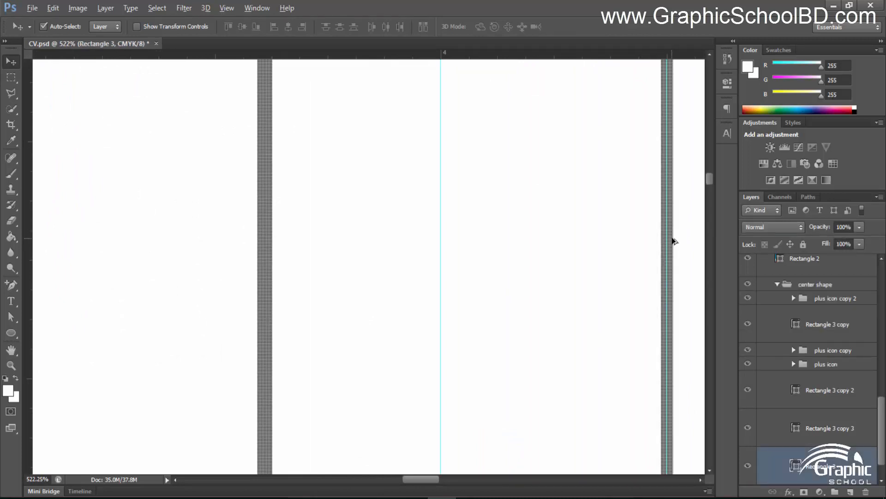
alt+drag(672, 239, 115, 196)
scroll(169, 198, down, 14)
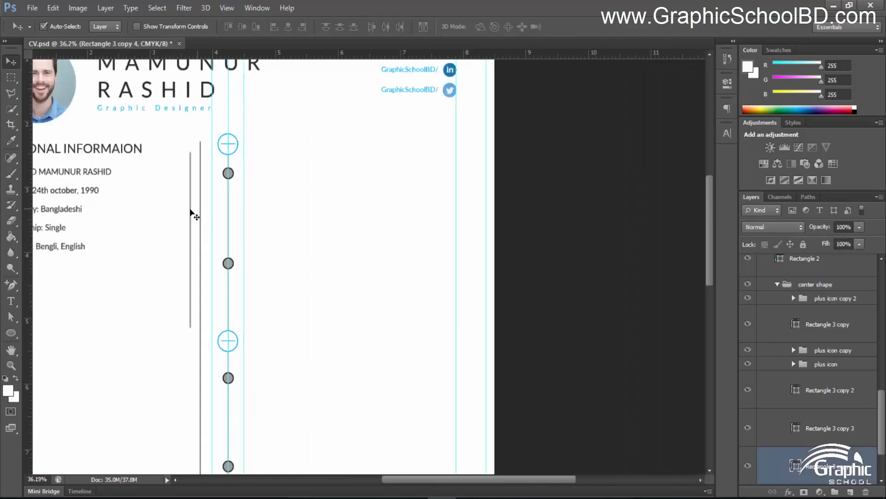
scroll(355, 253, up, 4)
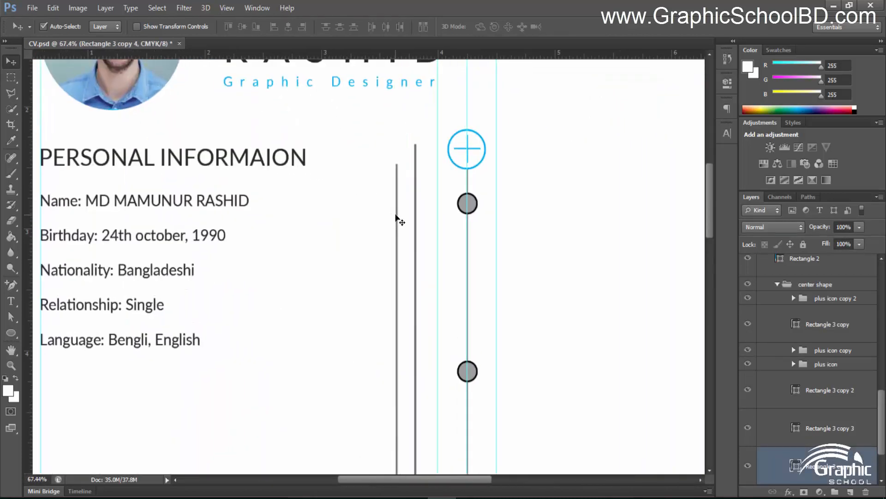
Rotate the copied line -90° so it lies horizontal
drag(398, 220, 358, 214)
key(ctrl+t)
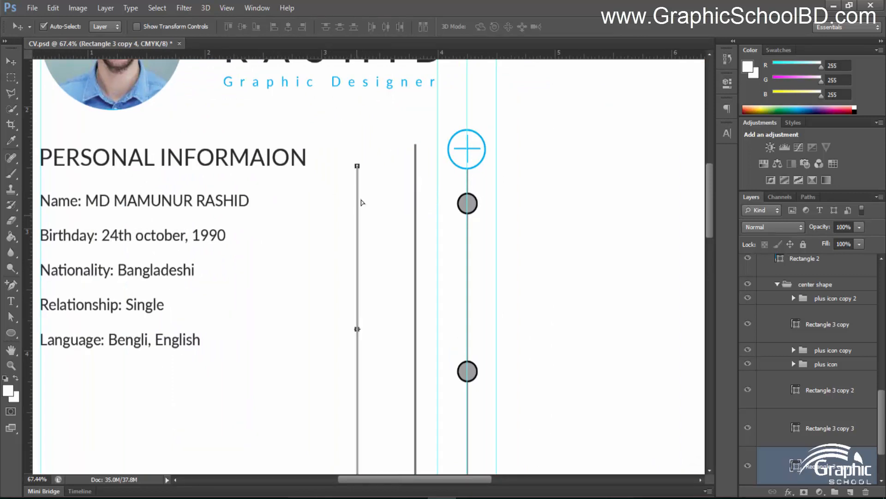
drag(366, 159, 205, 256)
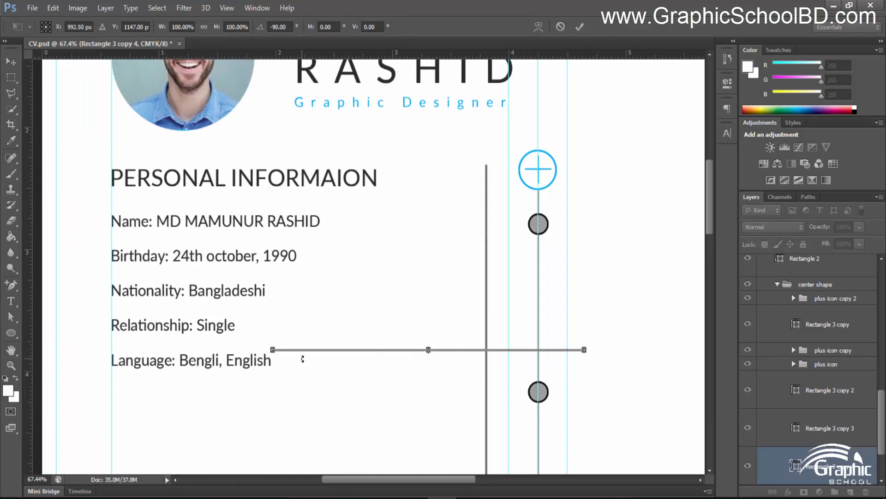
key(Return)
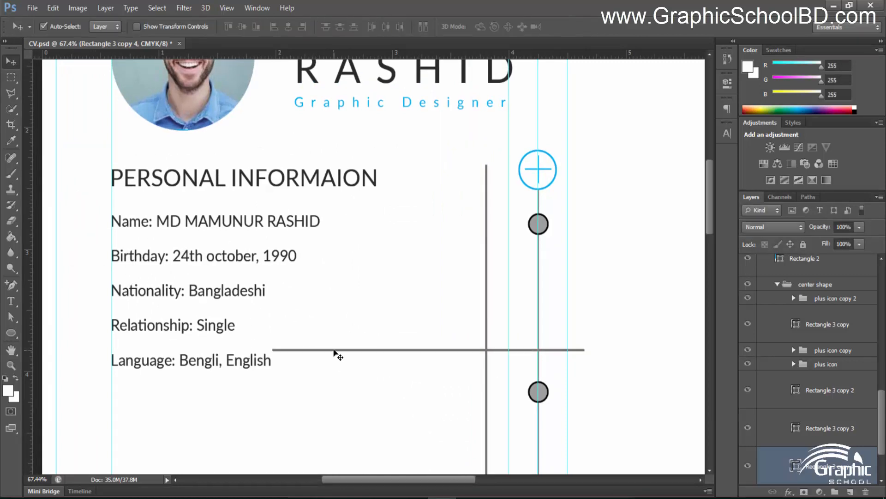
Place the horizontal line under PERSONAL INFORMAION and stretch it right to the vertical line
drag(334, 352, 174, 205)
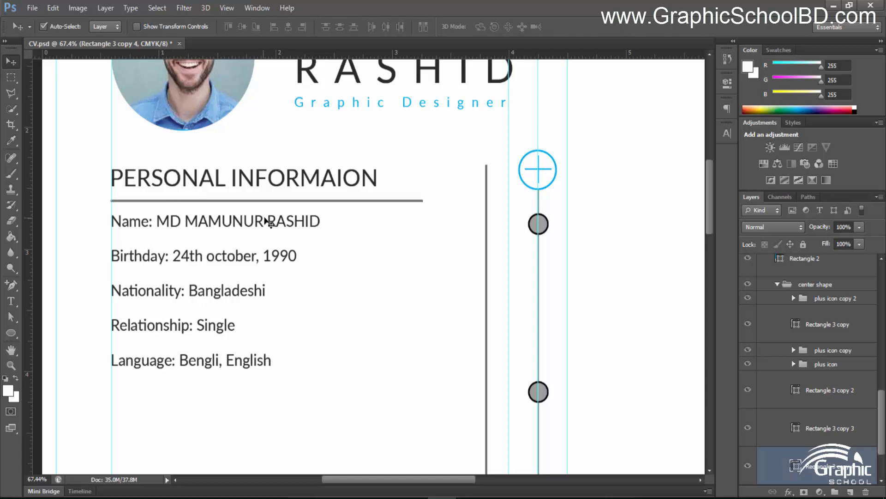
key(ctrl+t)
scroll(323, 230, up, 3)
drag(395, 206, 507, 223)
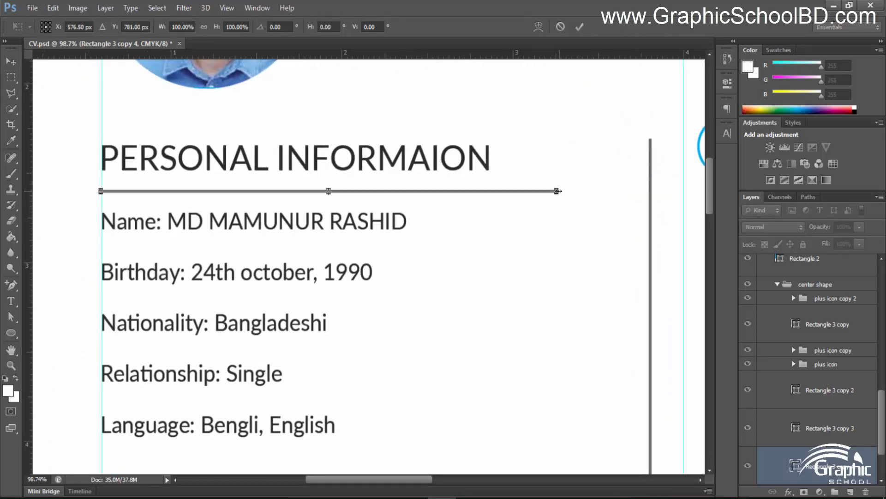
drag(558, 191, 650, 190)
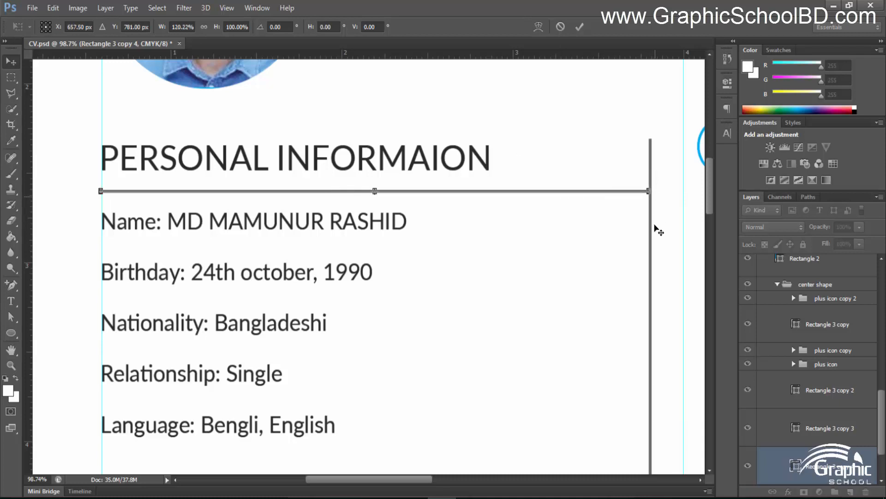
key(Return)
scroll(522, 267, down, 8)
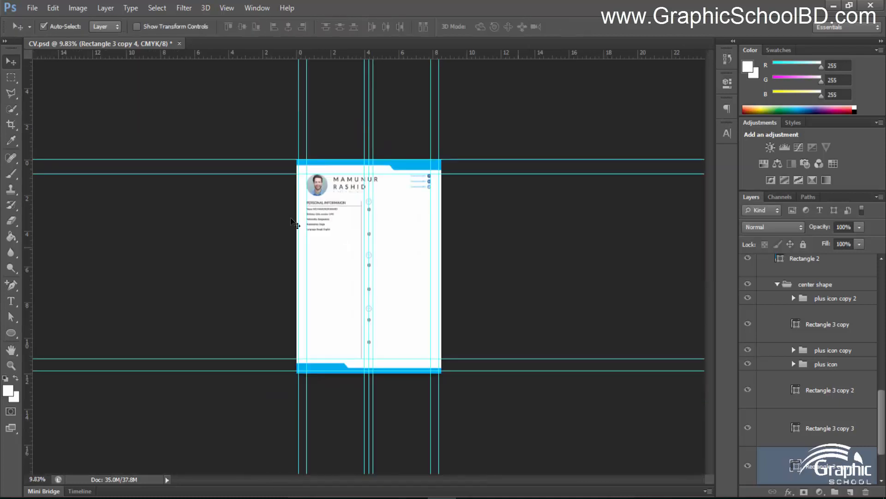
Make the underline beneath the heading half as thick
click(290, 218)
key(ctrl+equal)
key(ctrl+equal)
scroll(296, 160, up, 3)
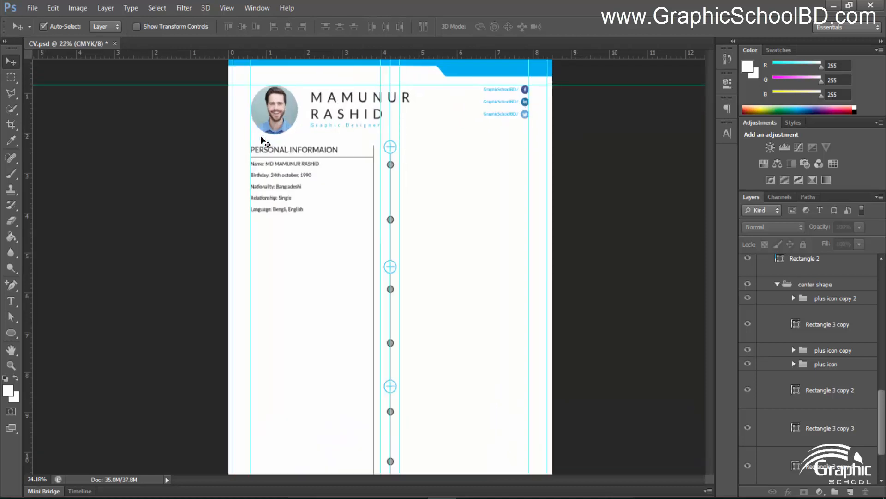
scroll(417, 164, up, 4)
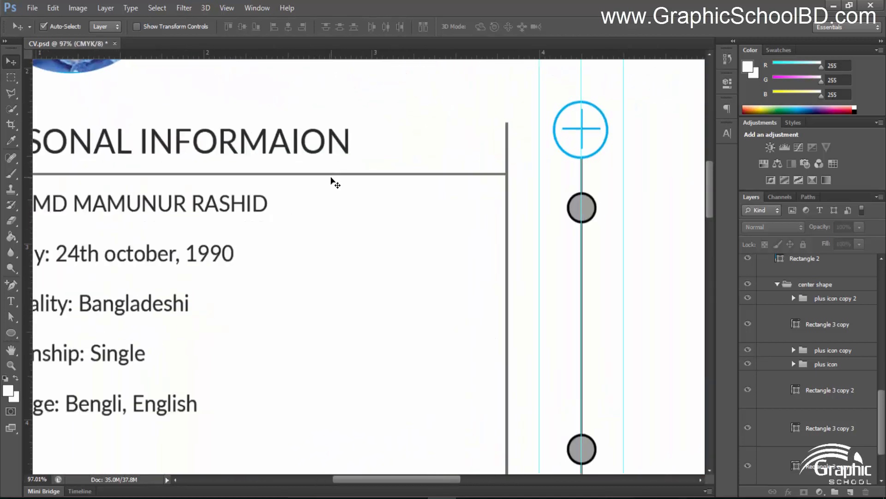
click(265, 141)
scroll(263, 141, up, 4)
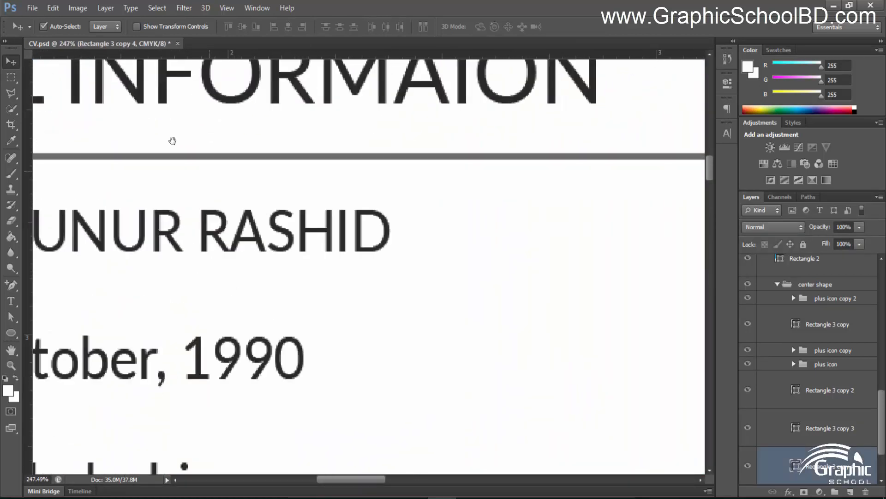
key(ctrl+t)
scroll(346, 241, up, 5)
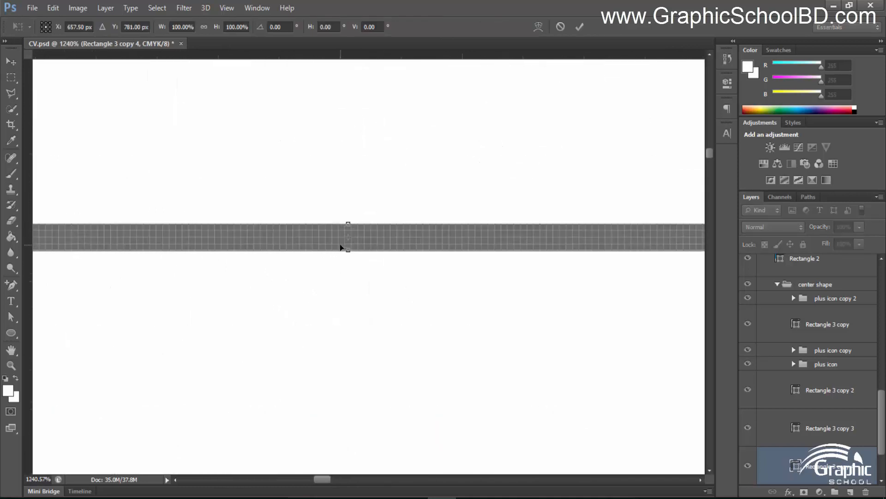
drag(349, 252, 352, 236)
key(Return)
scroll(500, 265, down, 10)
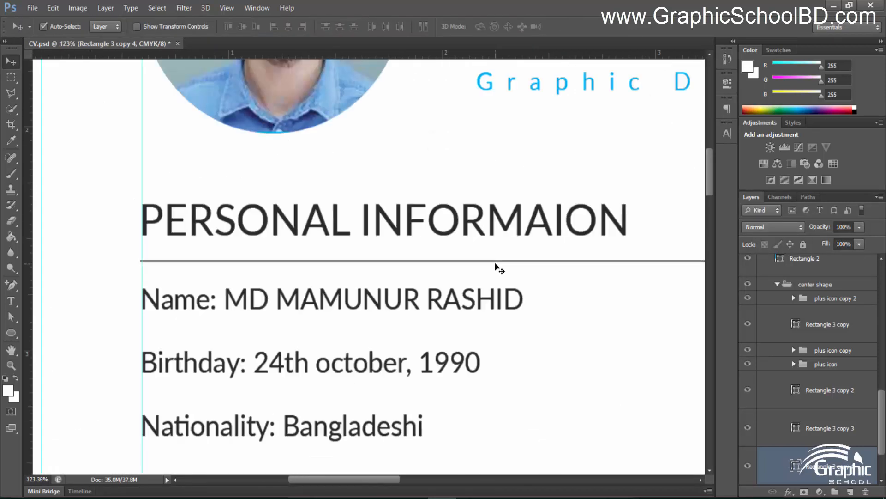
Duplicate the heading underline to sit below the Name row
scroll(614, 337, up, 3)
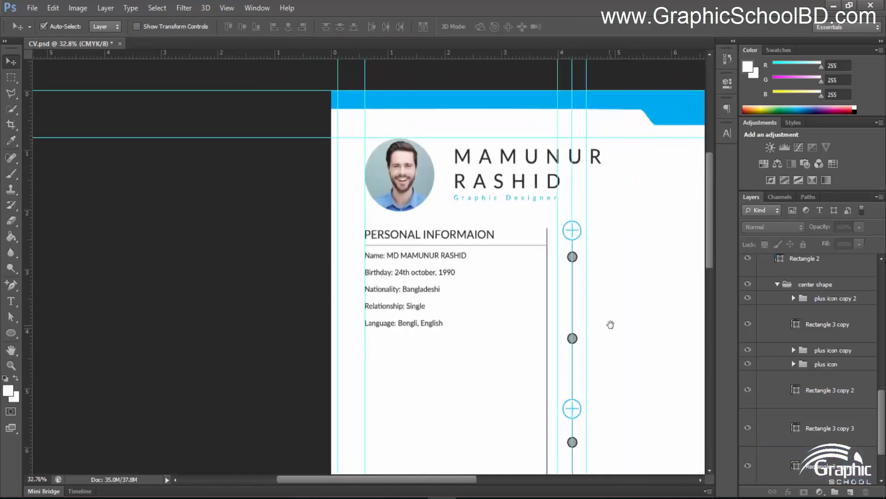
drag(610, 323, 512, 307)
scroll(364, 276, up, 8)
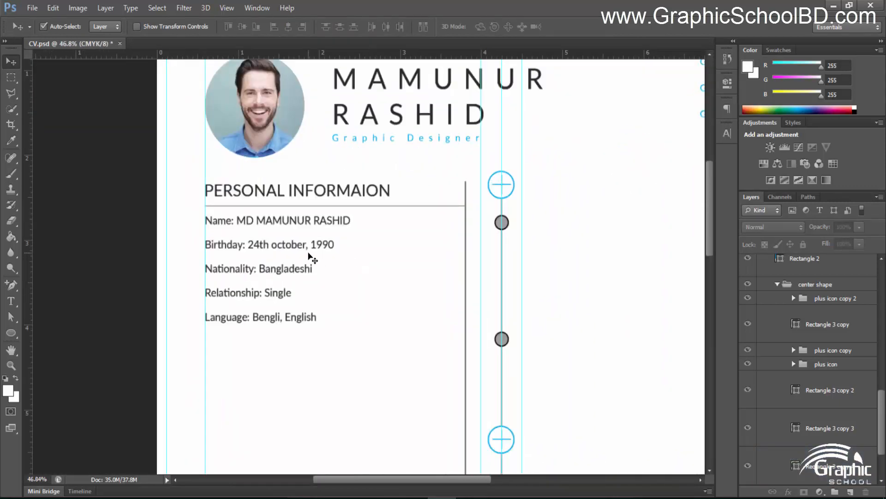
click(321, 206)
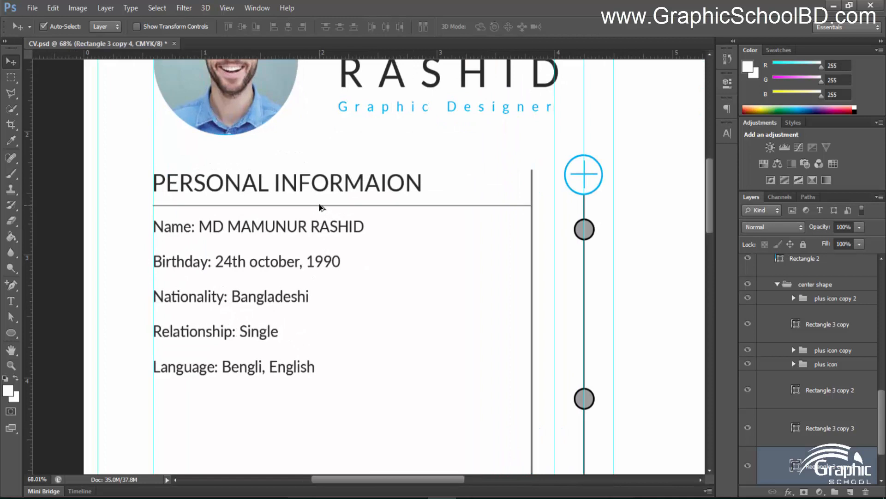
drag(322, 213, 325, 276)
Undo the stray text copy, then add separator lines under the Birthday through Language rows
key(ctrl+z)
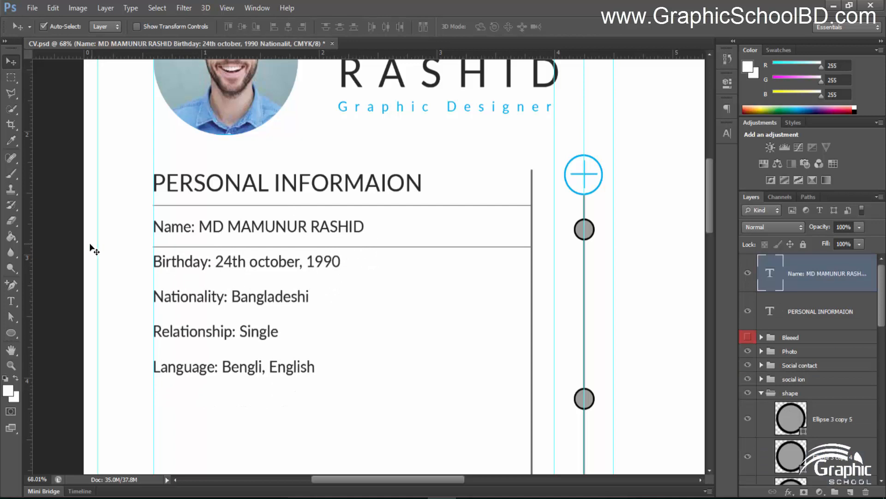
click(141, 246)
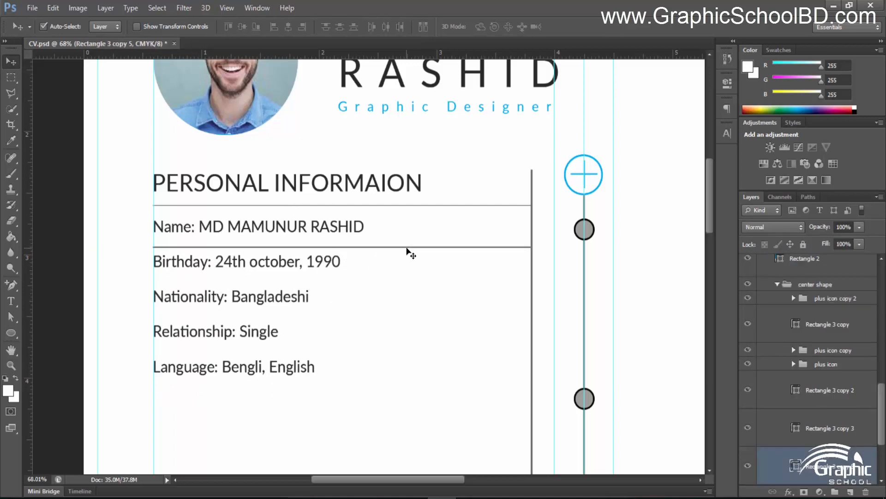
drag(407, 247, 405, 281)
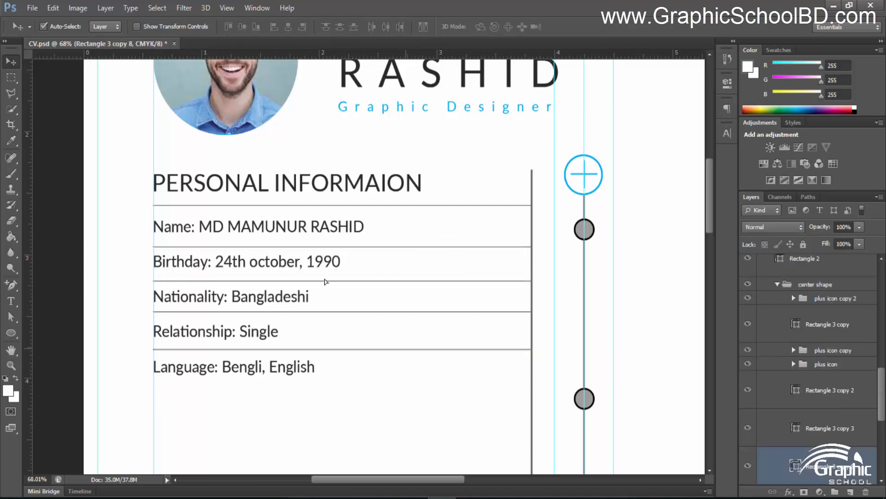
drag(406, 349, 407, 384)
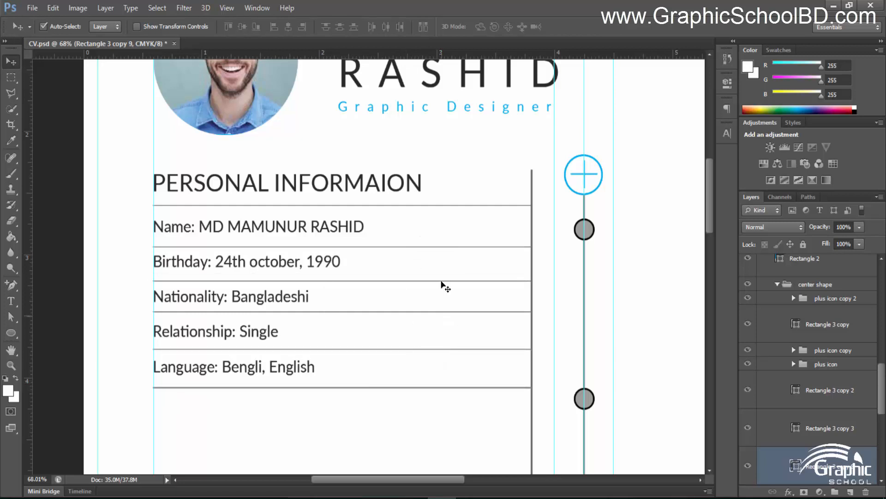
click(388, 205)
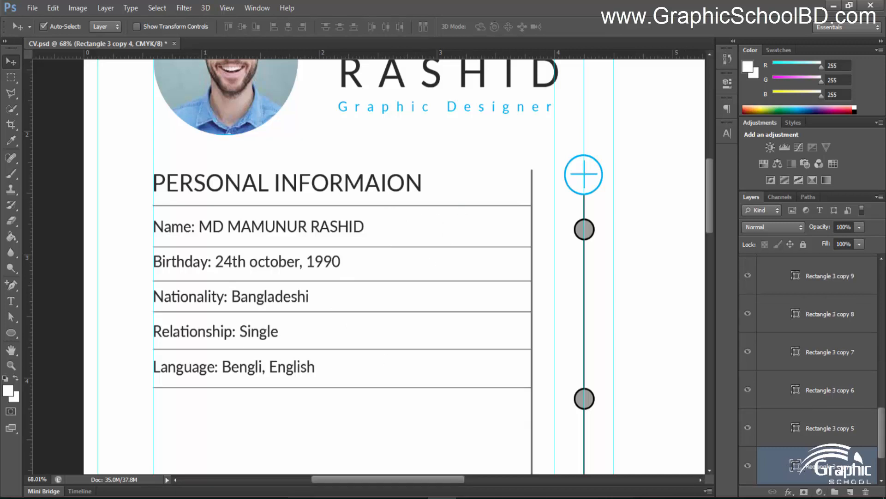
Select all separator line layers and distribute their vertical centers evenly
click(409, 387)
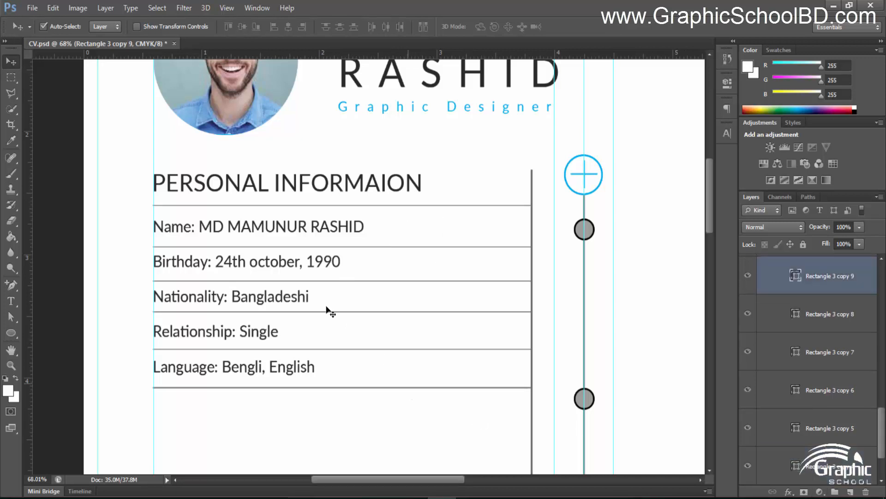
shift+click(830, 474)
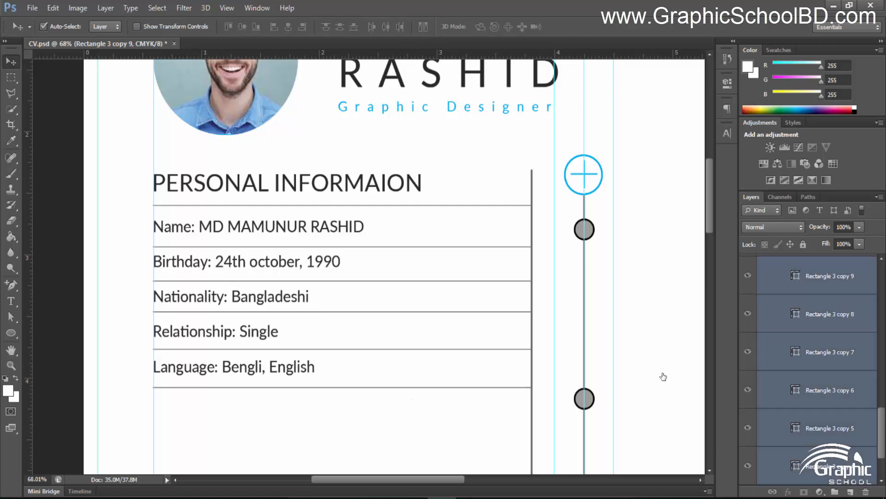
click(339, 27)
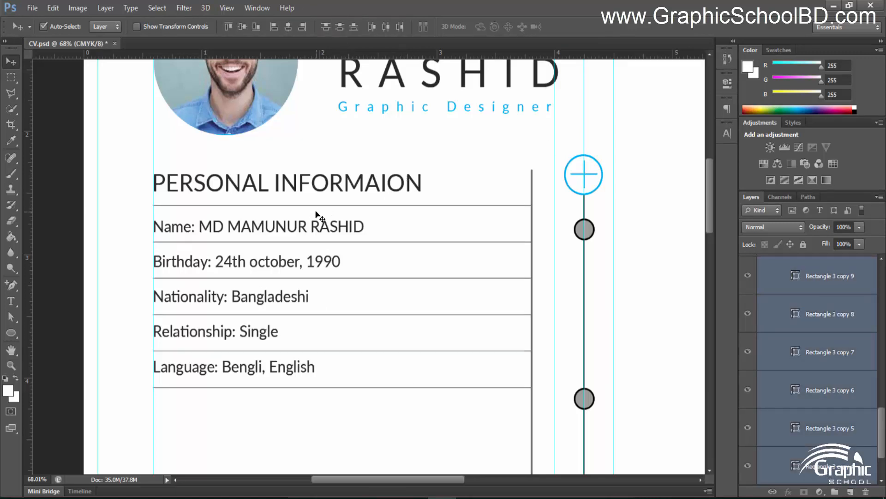
scroll(249, 297, down, 5)
click(98, 258)
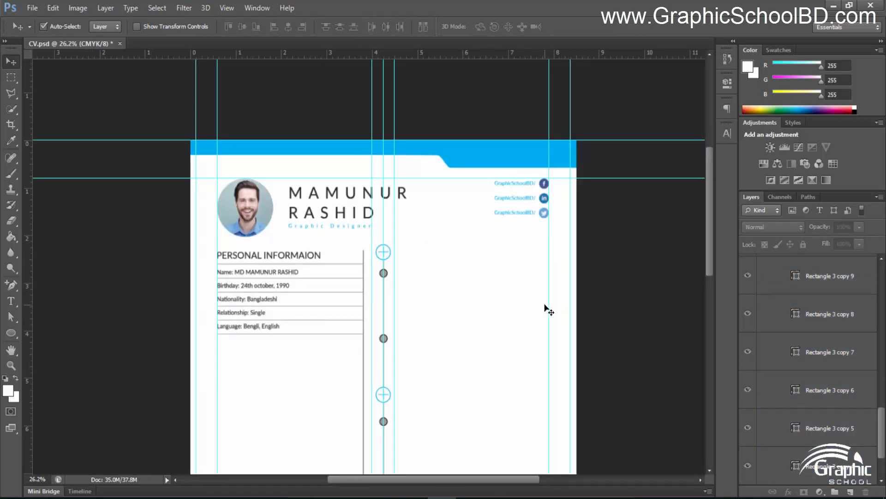
scroll(461, 332, down, 3)
scroll(310, 182, up, 4)
scroll(272, 178, up, 1)
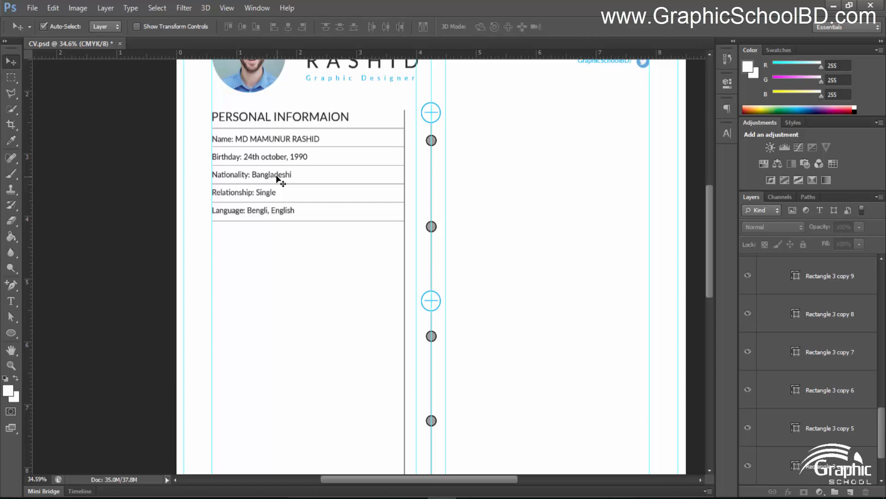
Group the Name and PERSONAL INFORMAION text layers together
scroll(280, 180, down, 3)
scroll(293, 242, up, 3)
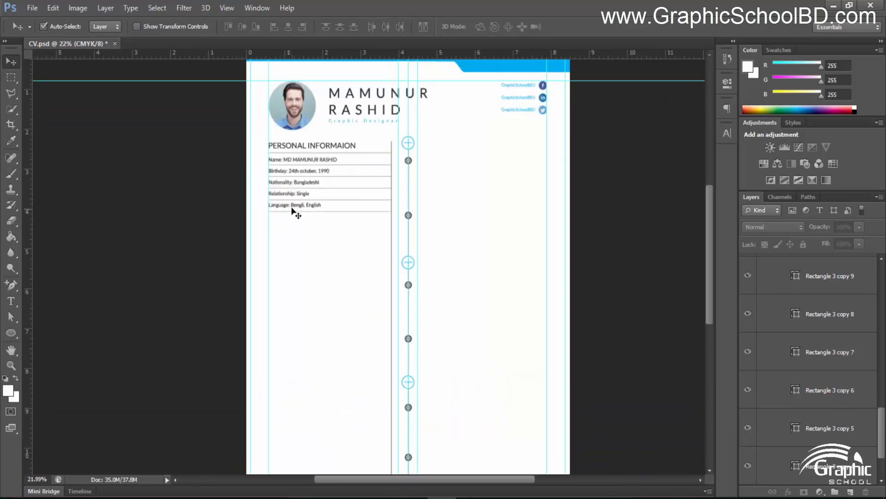
scroll(311, 224, up, 1)
drag(498, 266, 424, 266)
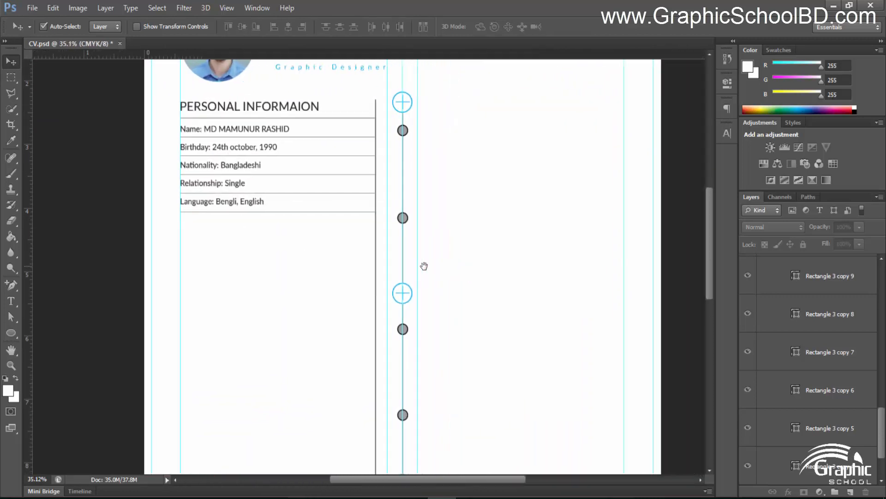
scroll(228, 306, up, 1)
scroll(228, 306, up, 1)
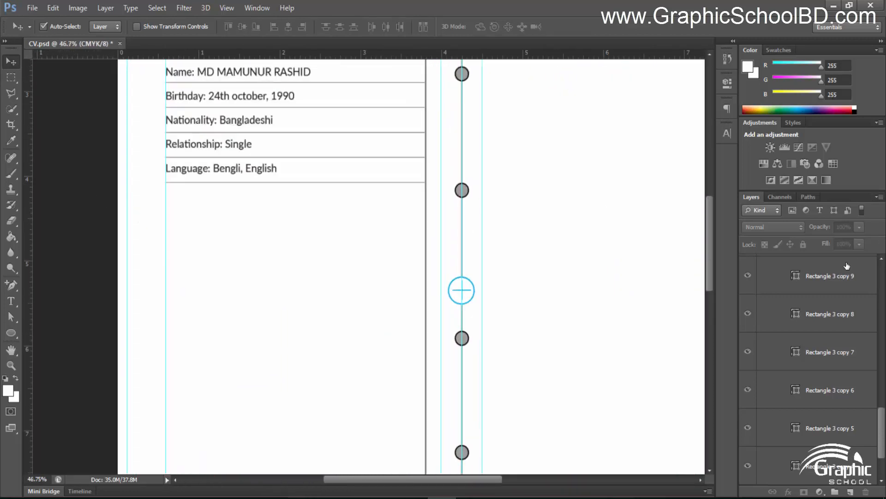
scroll(847, 266, up, 10)
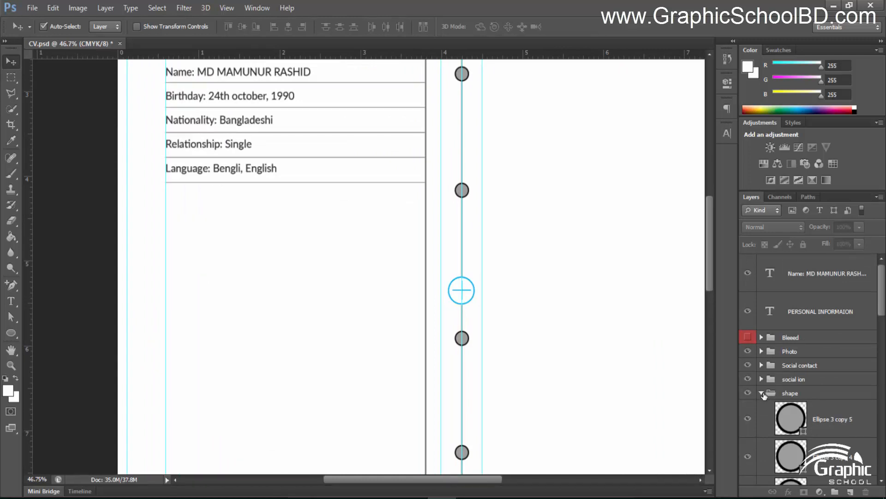
click(762, 393)
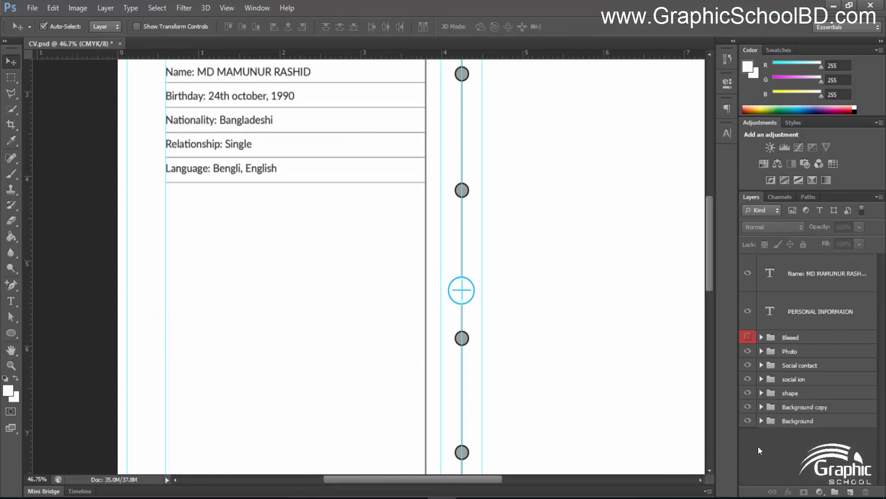
click(801, 280)
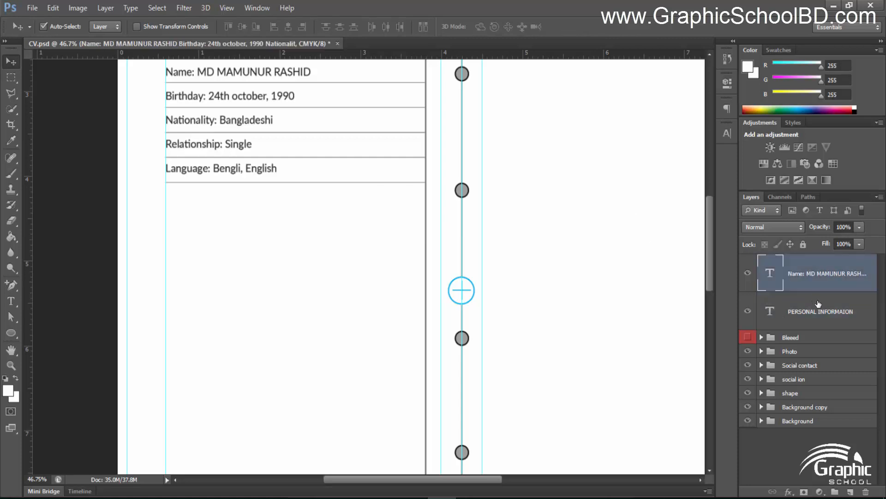
shift+click(790, 310)
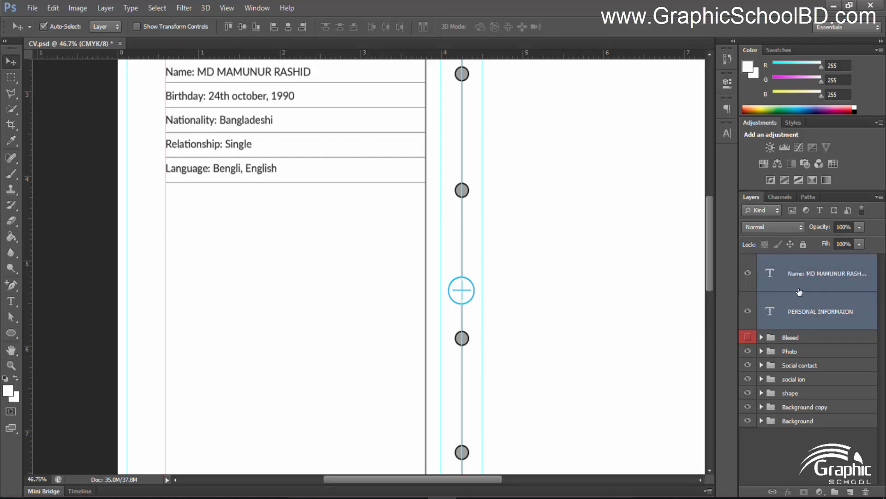
key(ctrl+g)
Rename the new group 'Personal informaion'
double_click(797, 260)
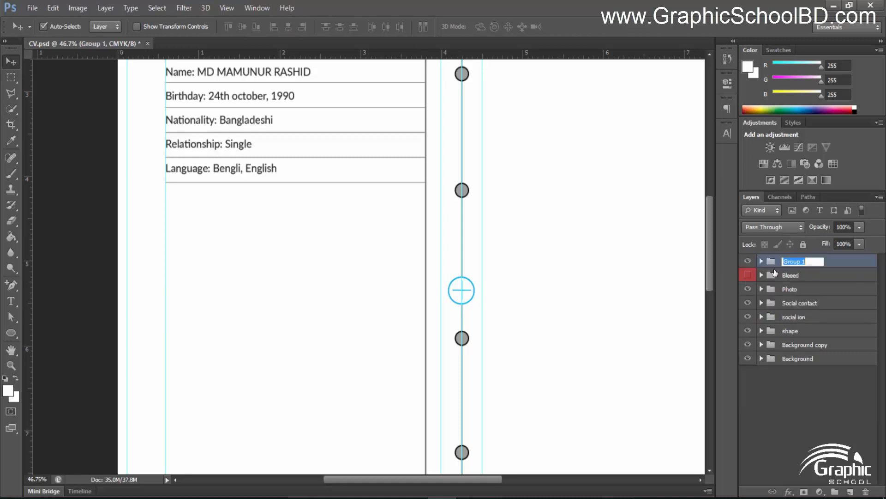
text(Personal informaion text)
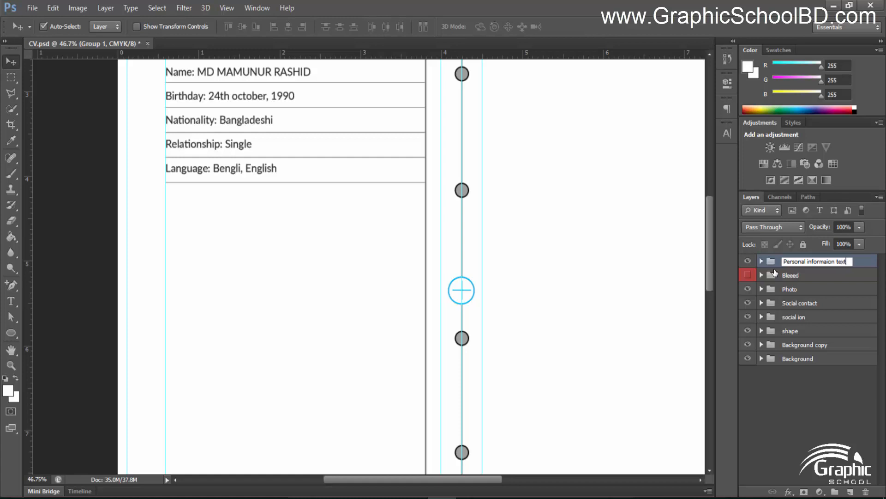
key(Return)
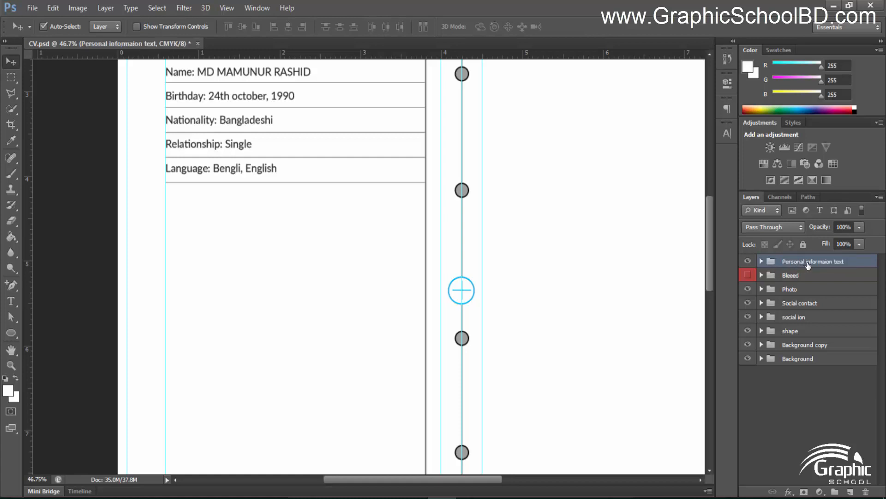
Move the group just below the Social contact group in the Layers panel
drag(813, 262, 807, 307)
key(ctrl+z)
drag(805, 261, 797, 310)
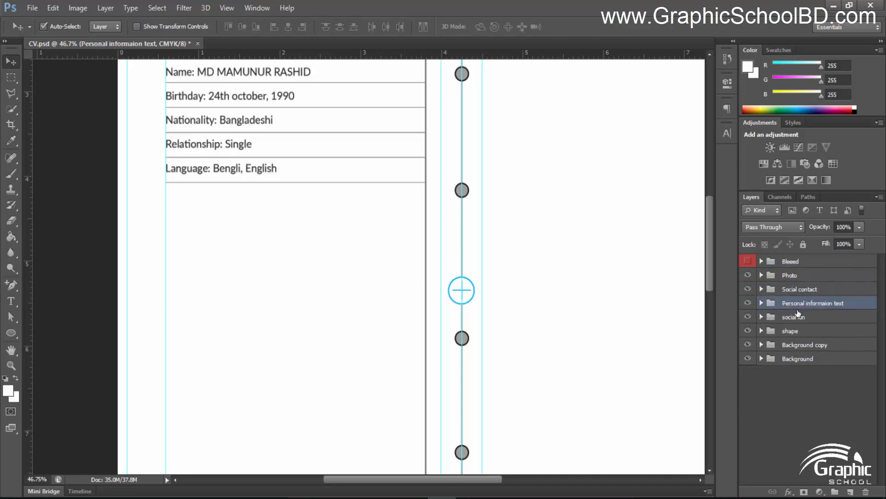
click(800, 403)
scroll(151, 174, up, 3)
drag(332, 271, 305, 245)
Add a 'CONTACT INFO' heading below the personal information list
click(11, 301)
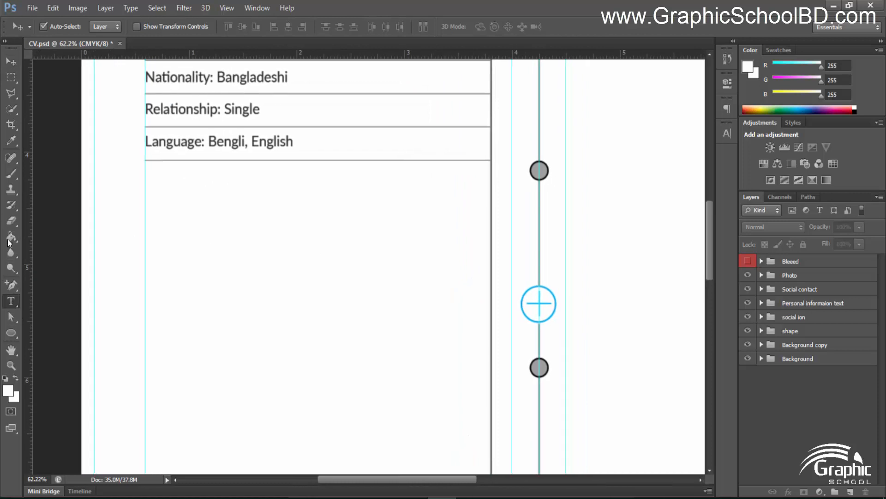
click(148, 223)
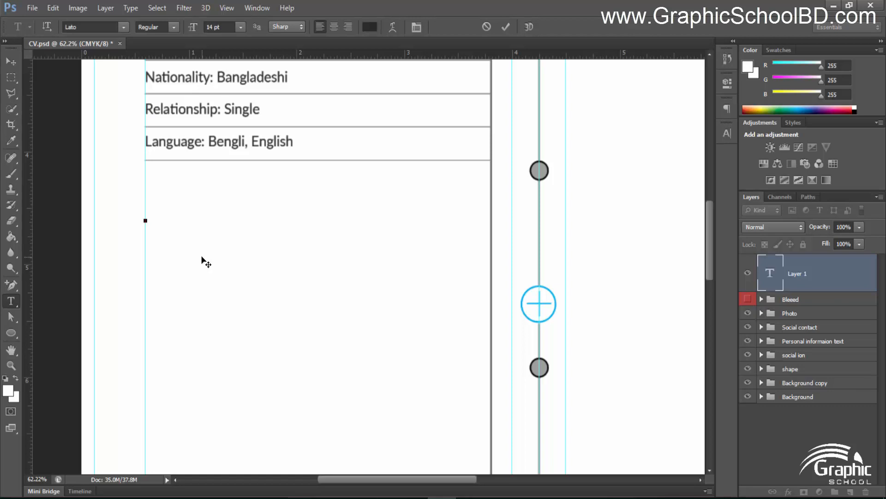
text(CONTACT INFO)
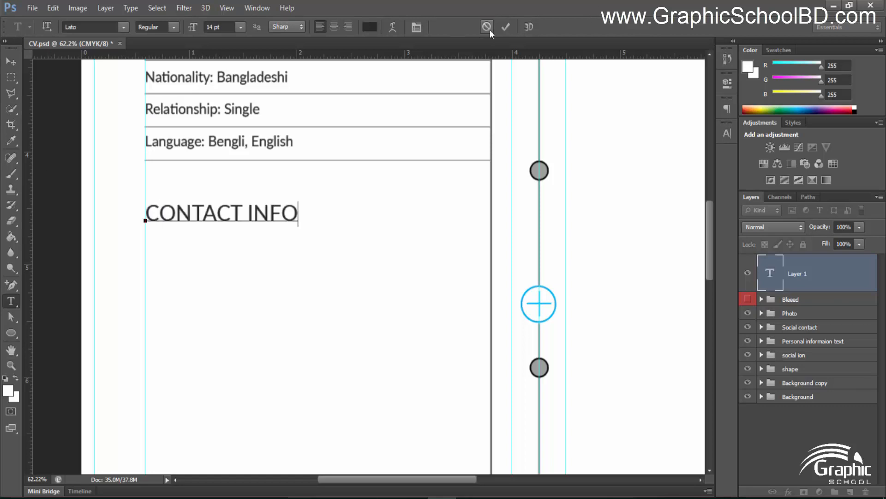
click(506, 27)
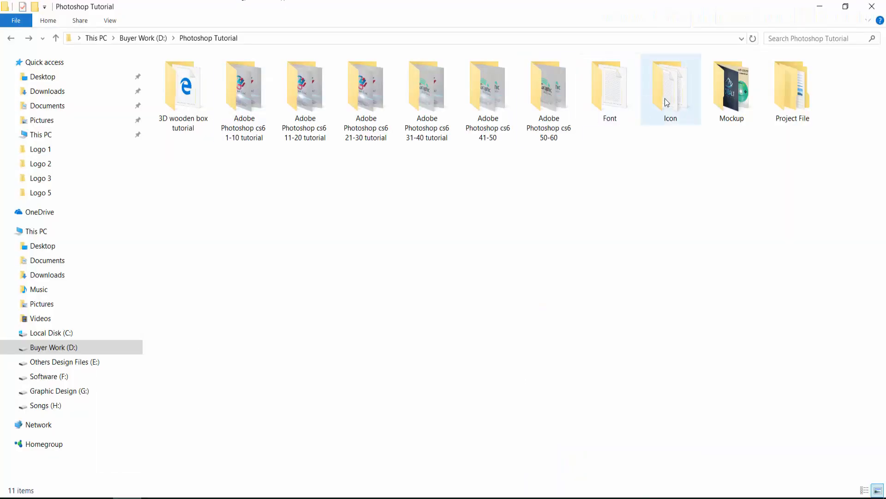
Open phone-call-2 from the Icon > Phone folder in Photoshop
double_click(664, 98)
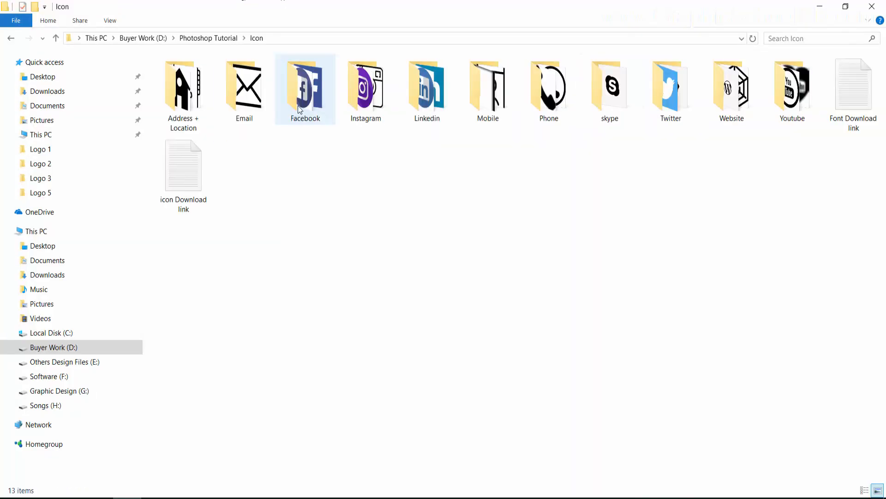
double_click(539, 98)
double_click(550, 91)
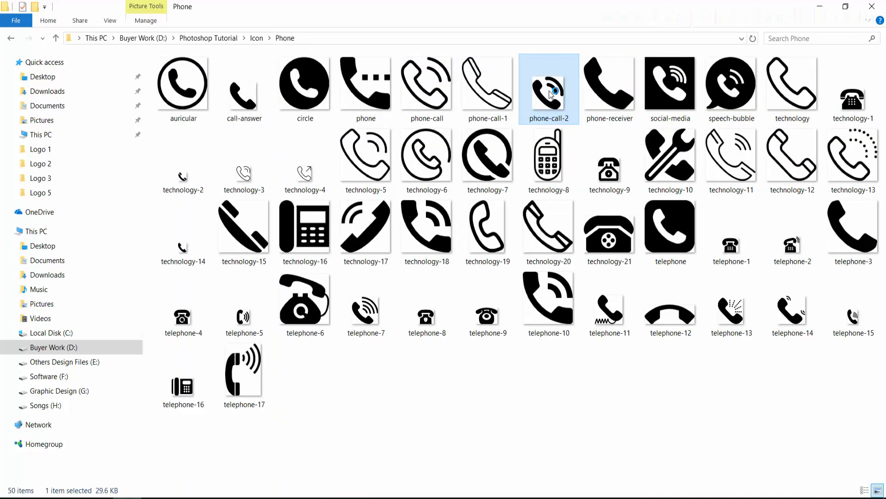
Drag the phone icon into the CV under CONTACT INFO and close phone-call-2
key(v)
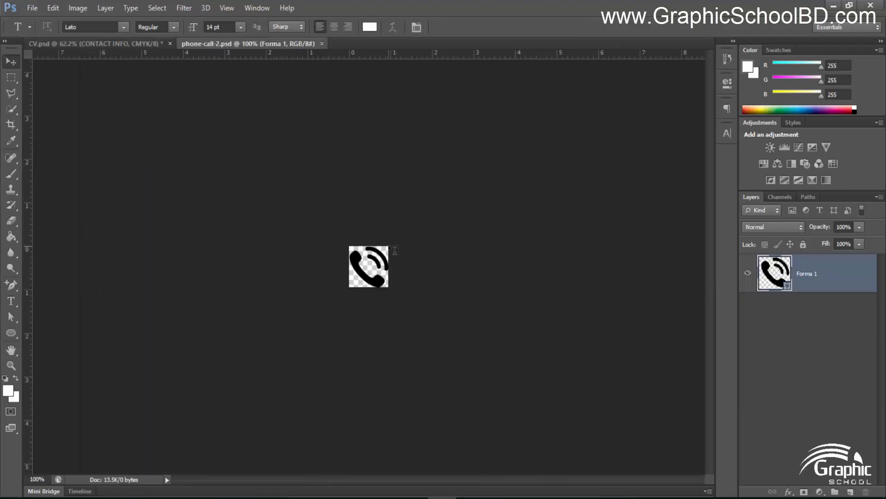
drag(371, 276, 163, 275)
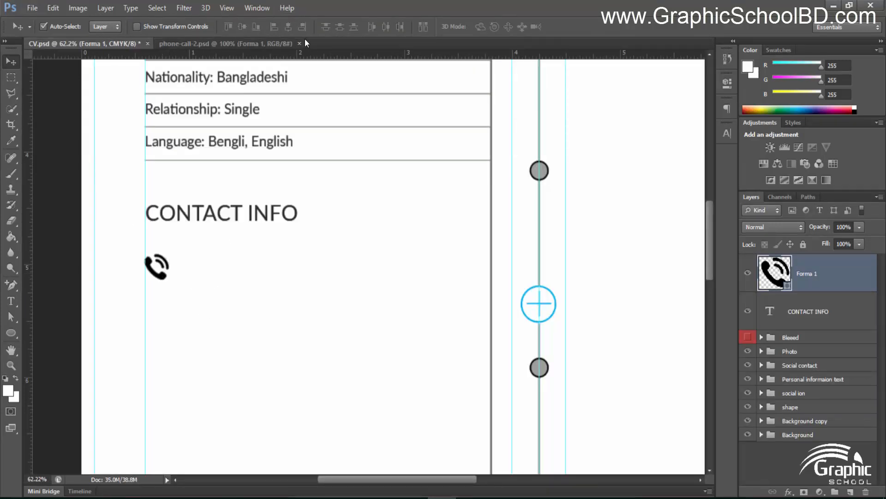
click(300, 43)
Open the envelope icon from the Icon > Email folder, keeping its layers
key(alt+Tab)
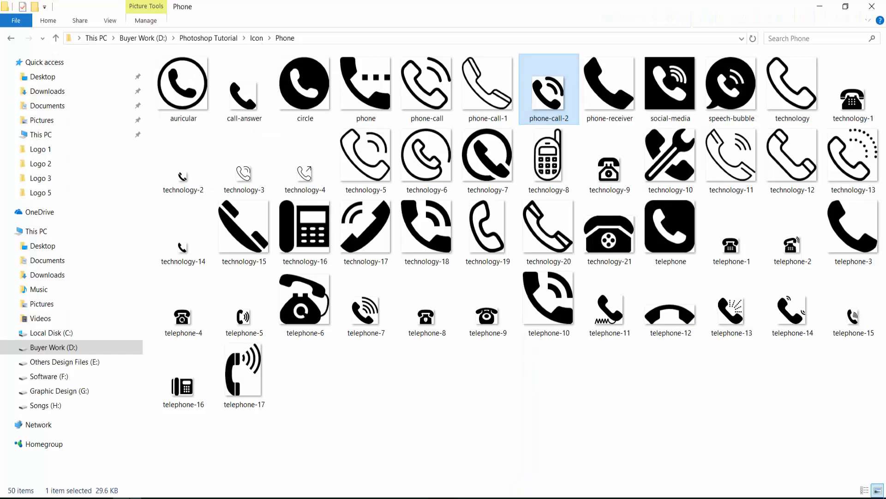
click(11, 39)
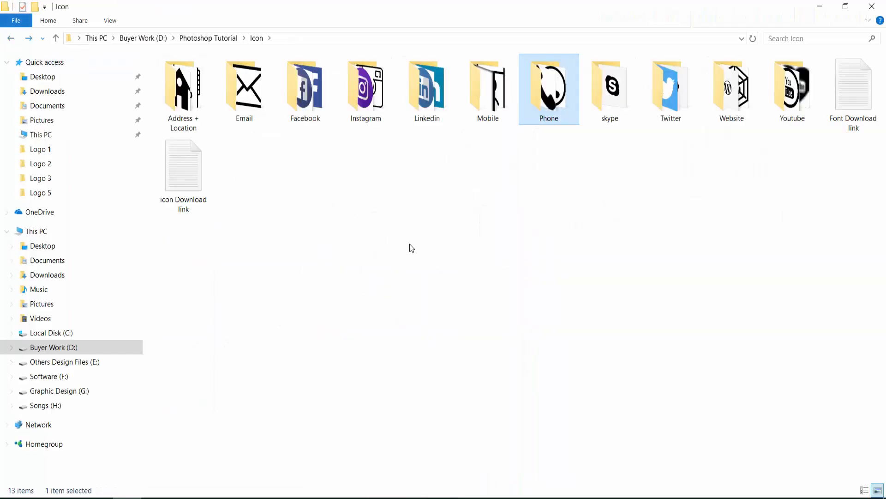
double_click(231, 89)
double_click(184, 79)
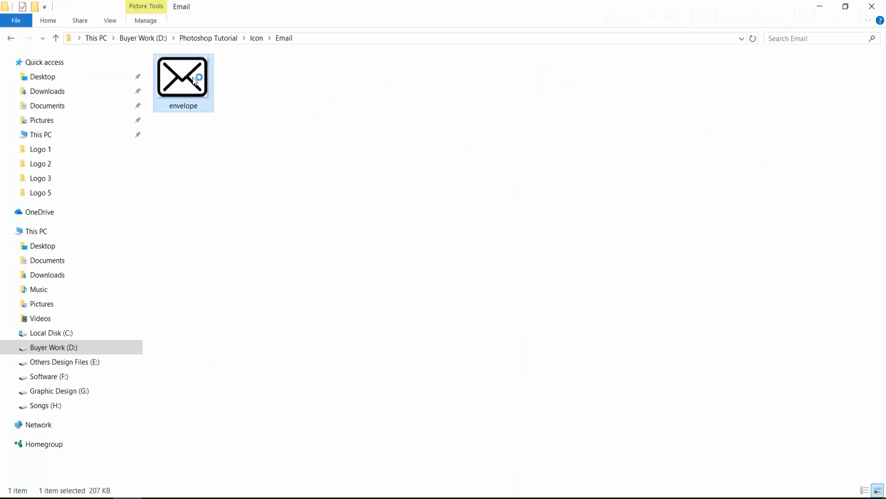
click(384, 207)
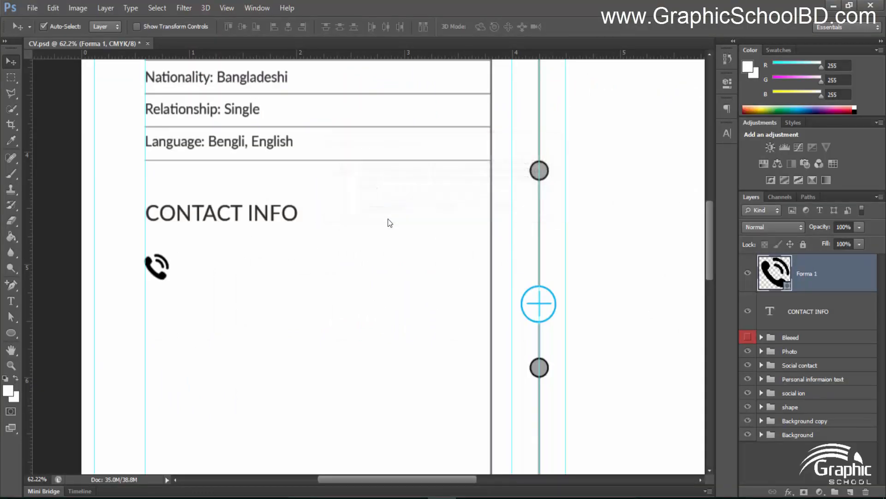
Drag the envelope icon into the CV and scale it down to about 7.7%
drag(109, 50, 344, 304)
key(ctrl+t)
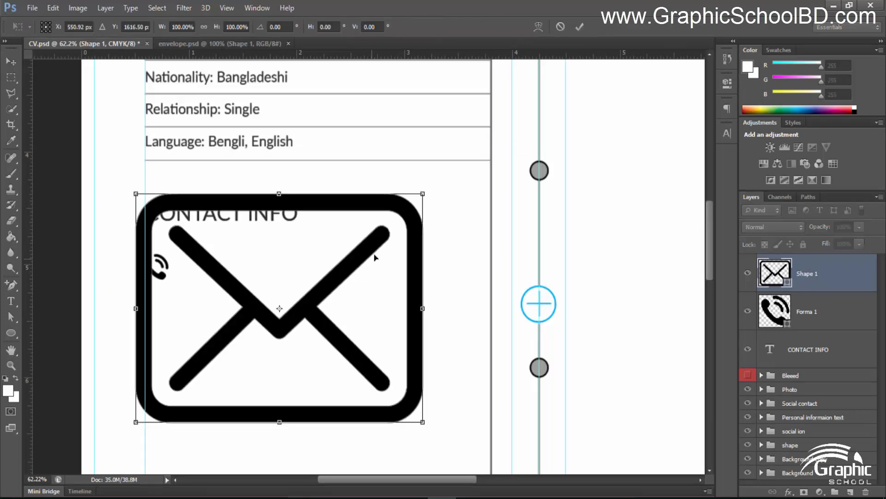
drag(423, 193, 160, 311)
key(Return)
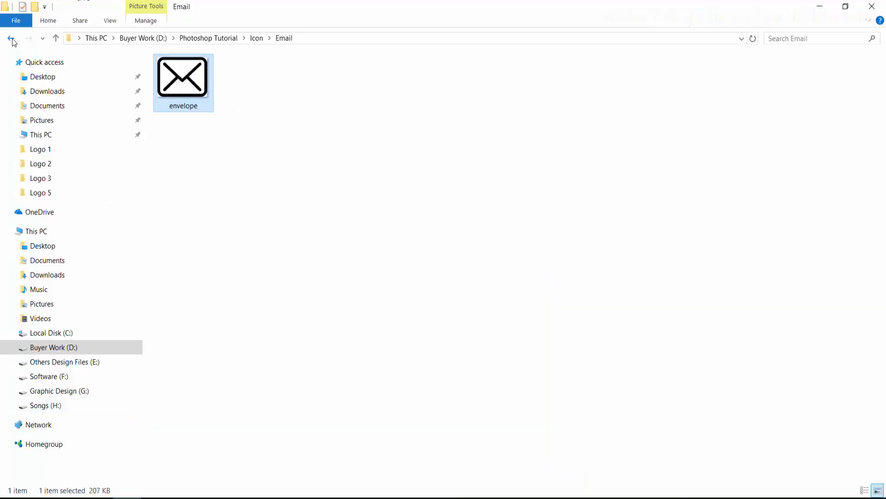
Open gps-2 from the Icon > Address + Location folder
click(12, 38)
double_click(176, 89)
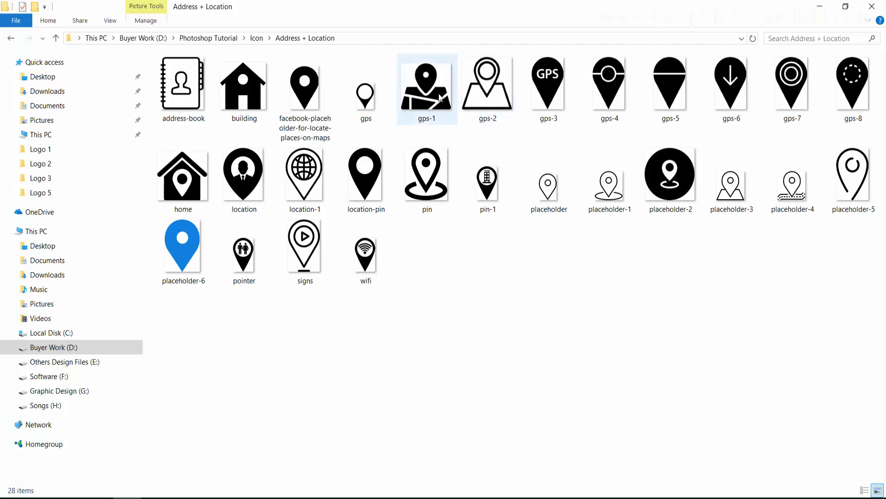
double_click(482, 87)
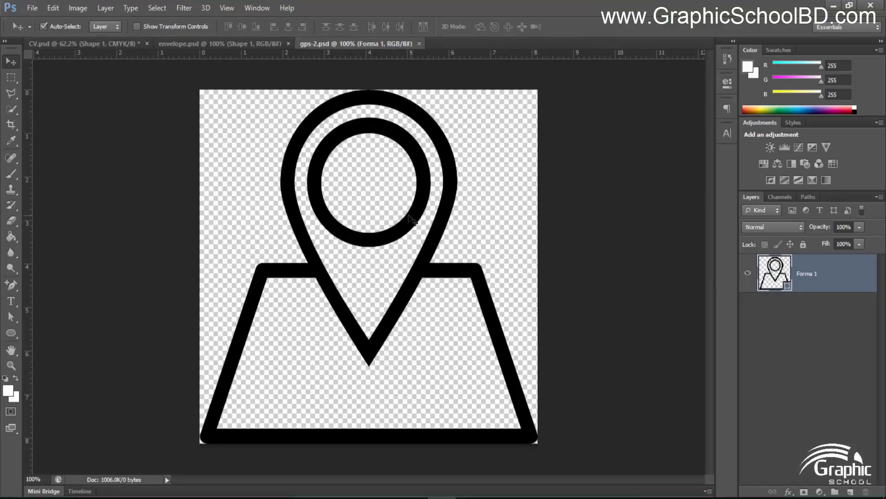
Bring the gps-2 pin under the envelope at about 9%, then close envelope and gps-2
drag(412, 220, 215, 214)
key(ctrl+t)
drag(345, 186, 158, 350)
key(Return)
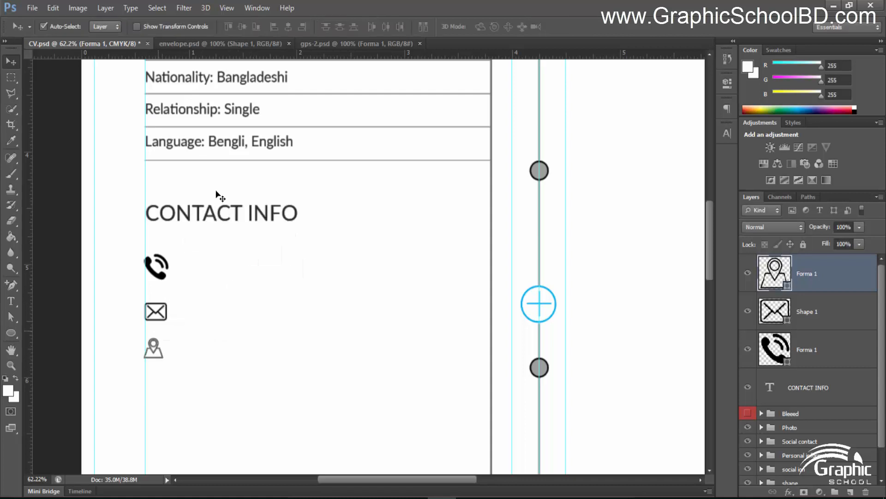
click(289, 43)
click(279, 43)
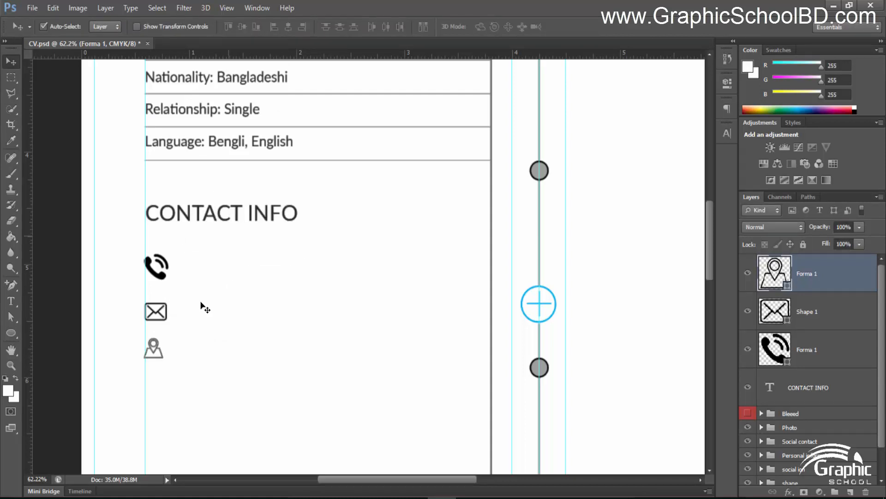
Scale the phone icon down to about 78% to match the other icons
scroll(173, 332, up, 4)
scroll(255, 286, down, 9)
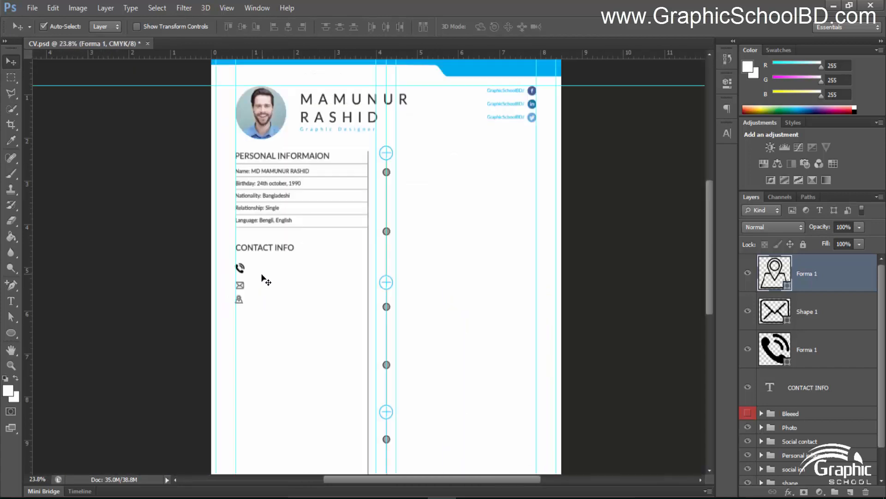
scroll(235, 311, down, 2)
scroll(263, 291, up, 8)
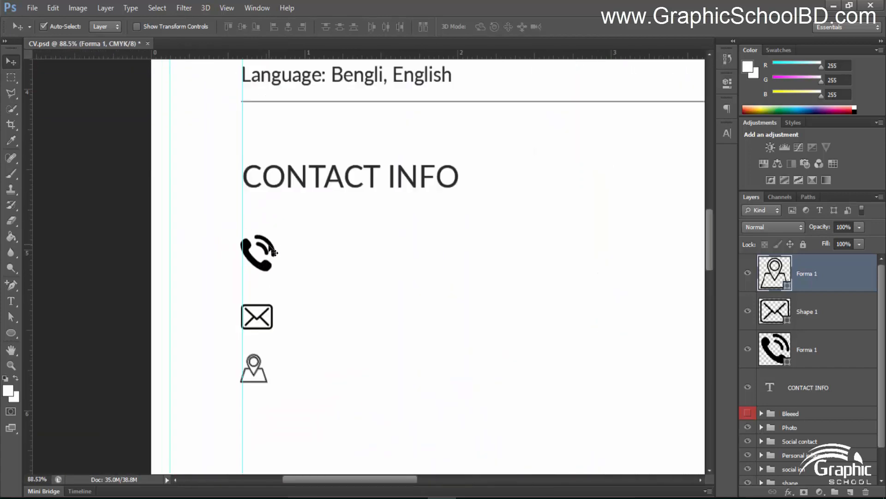
click(272, 258)
key(ctrl+t)
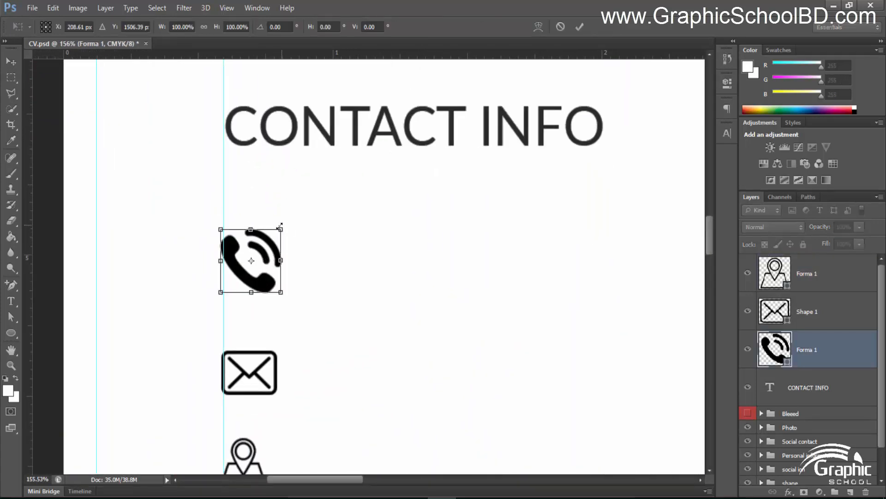
drag(278, 226, 271, 239)
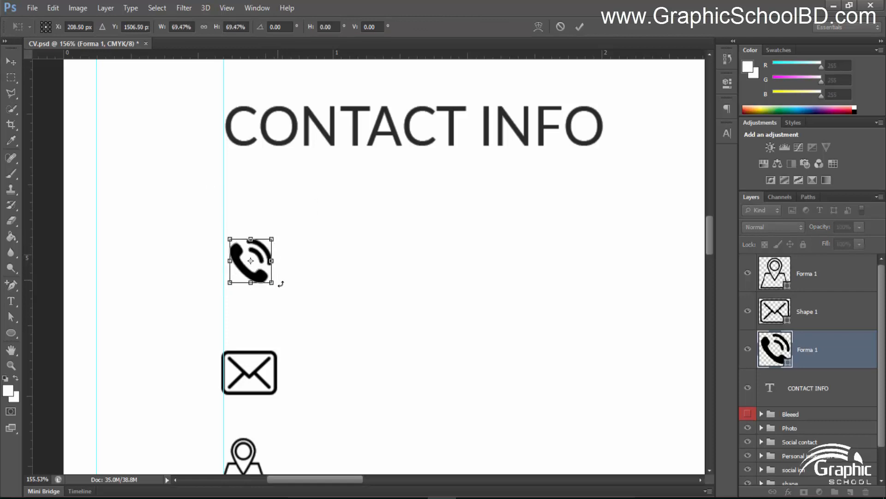
scroll(259, 273, down, 2)
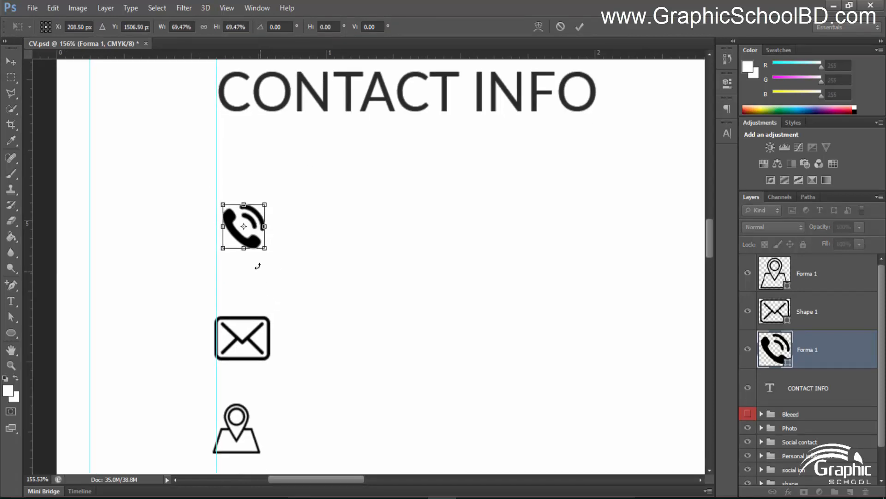
drag(265, 204, 268, 201)
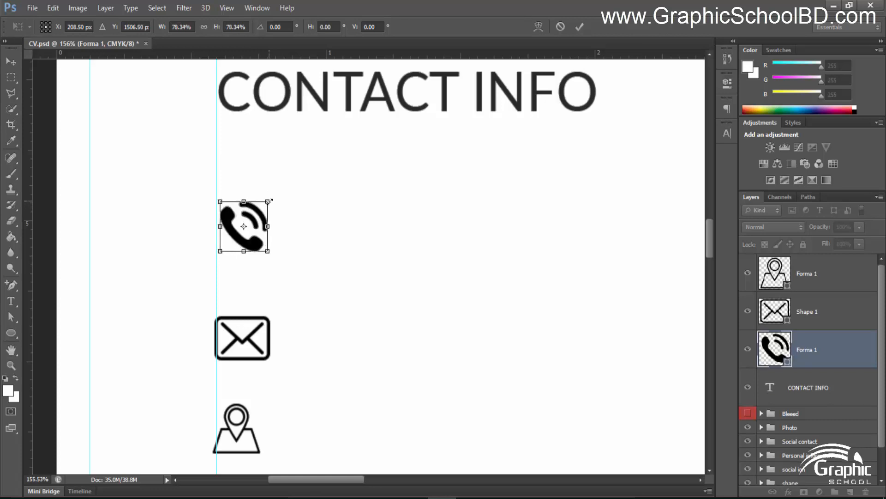
key(Return)
Select the phone, envelope and location icon layers together
click(243, 321)
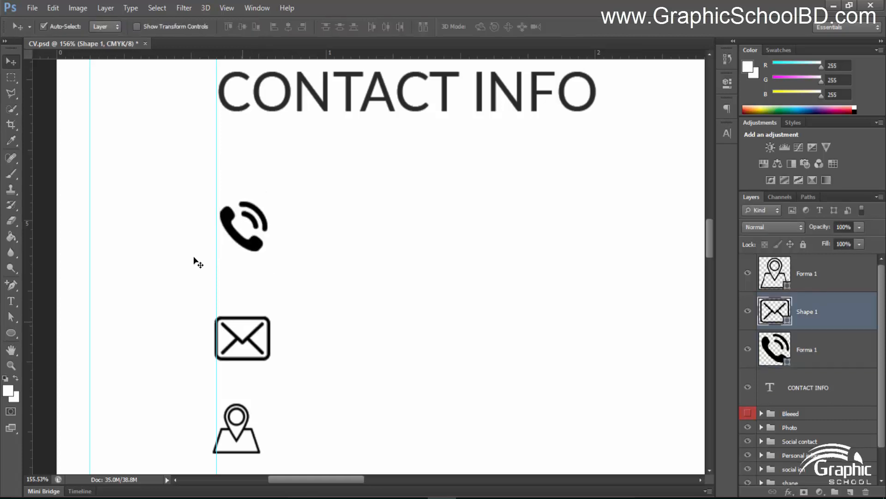
click(813, 273)
shift+click(809, 341)
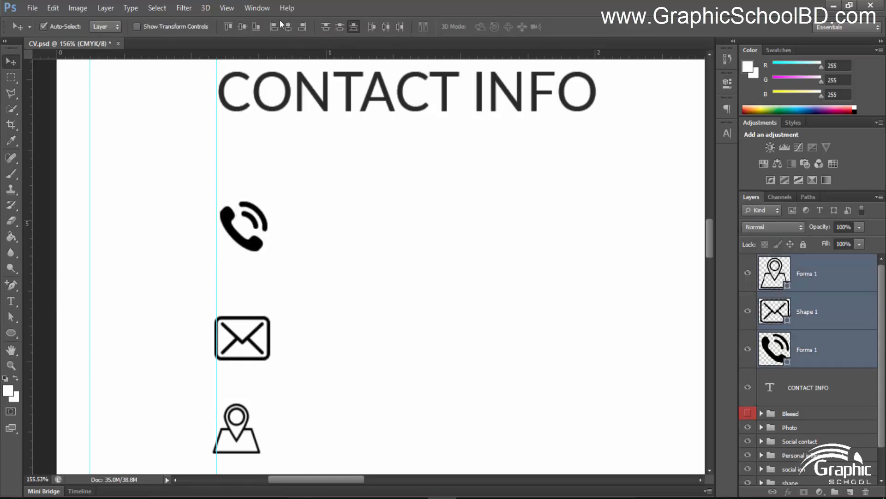
Distribute the vertical centers of the three contact icons
click(353, 27)
click(340, 27)
scroll(401, 236, down, 3)
scroll(342, 253, up, 4)
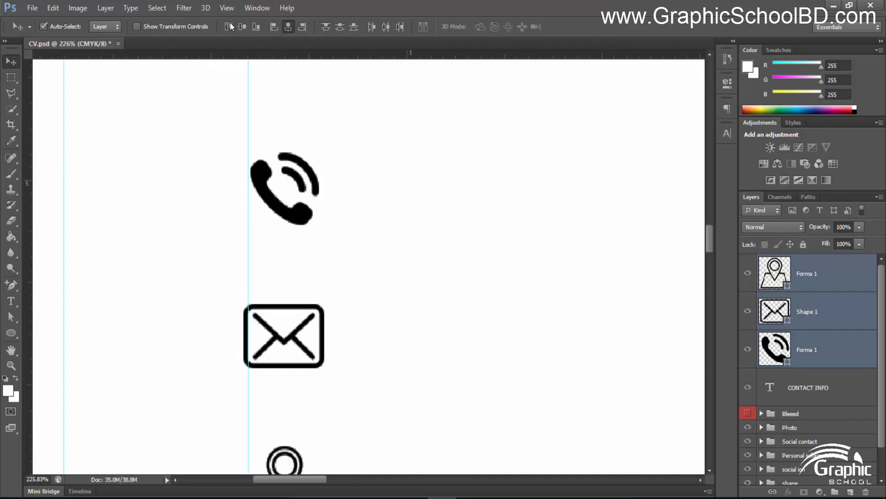
scroll(342, 317, down, 2)
scroll(345, 322, down, 5)
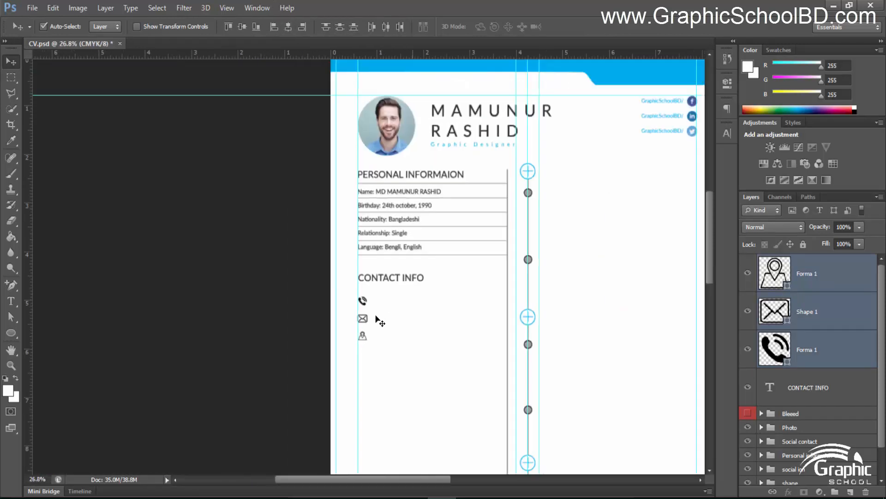
scroll(240, 278, up, 1)
scroll(240, 279, up, 5)
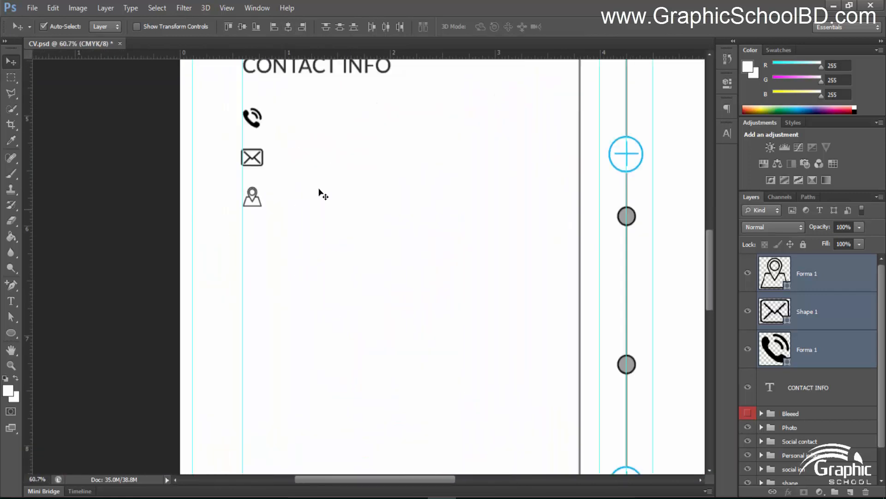
drag(329, 185, 330, 386)
Reorder the layers: phone at the top, envelope above the location icon
click(807, 348)
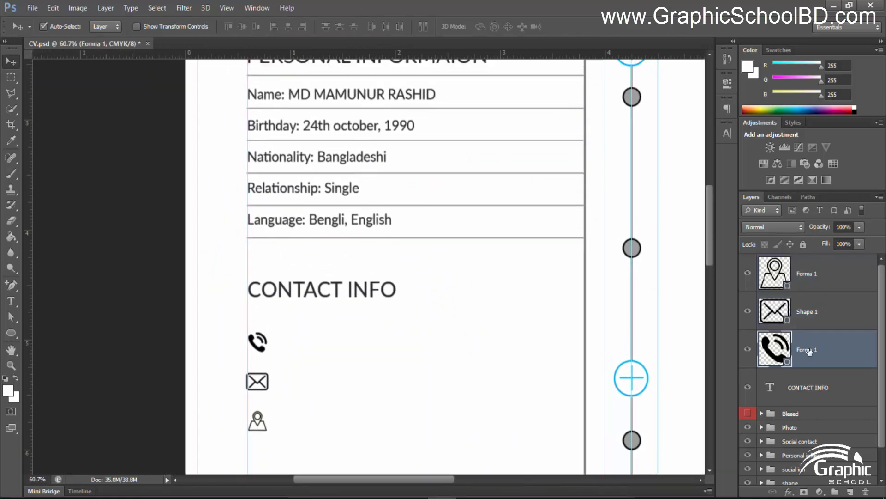
drag(807, 348, 807, 267)
drag(801, 340, 805, 301)
Nudge the envelope and pin icons lower, then evenly distribute all three icons vertically
key(shift+Down)
key(shift+Down)
key(shift+Down)
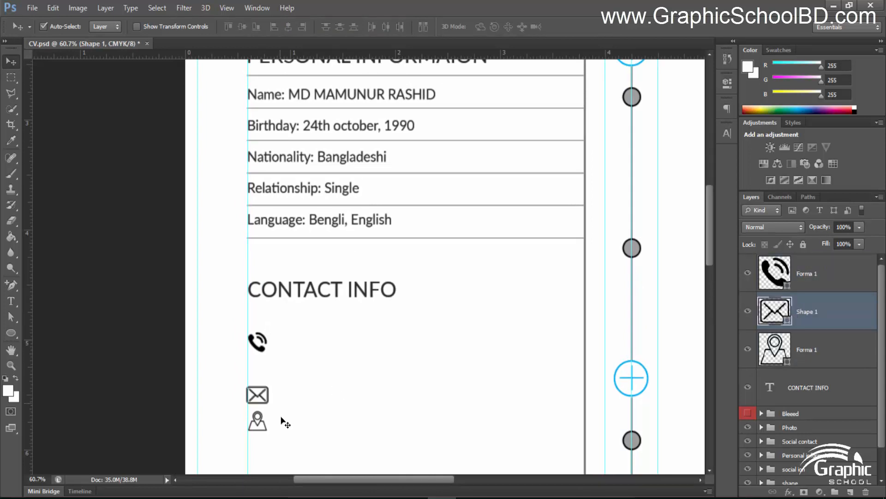
drag(328, 418, 316, 331)
key(Up)
key(Up)
key(Up)
key(Up)
key(Up)
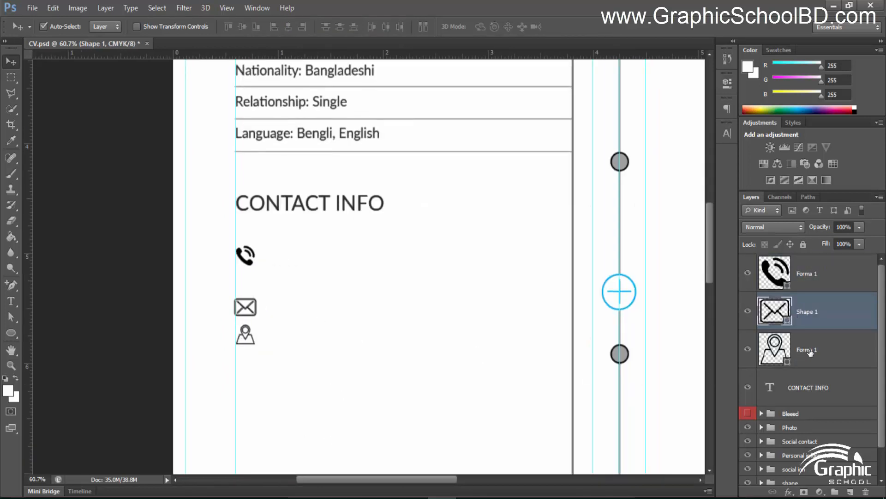
click(811, 352)
key(Down)
key(Down)
key(Down)
key(shift+Down)
key(shift+Down)
key(shift+Down)
key(shift+Down)
key(shift+Down)
key(shift+Down)
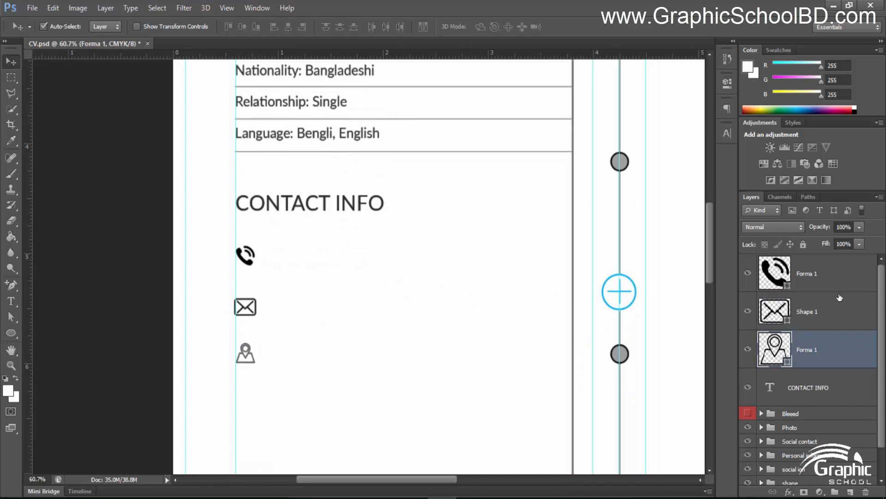
shift+click(847, 280)
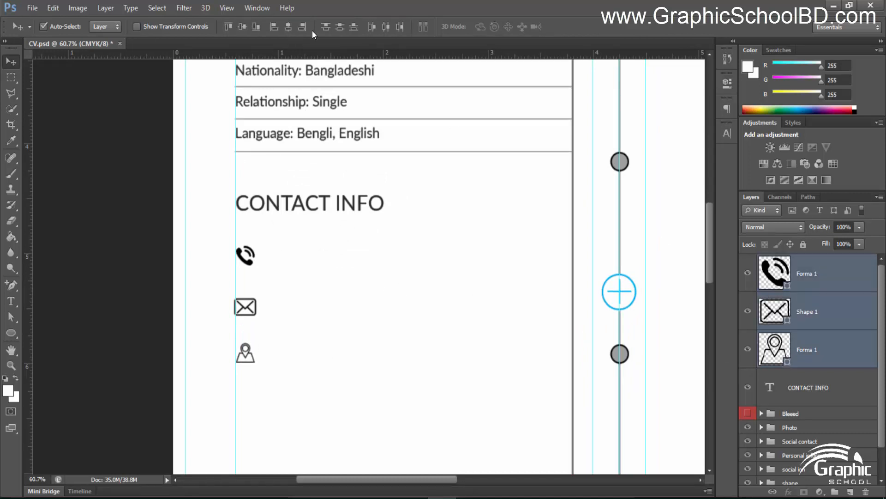
click(340, 26)
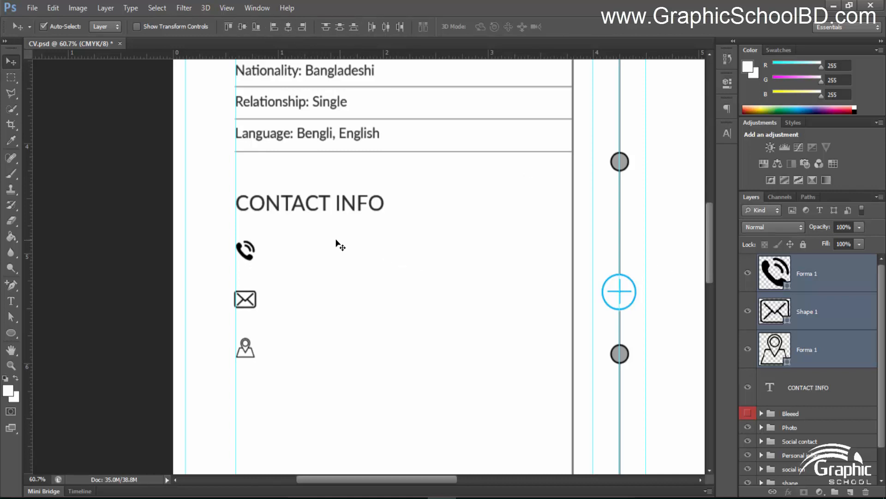
Recolour the phone icon blue (#00aeef) sampled from the cyan timeline circle
scroll(339, 245, down, 2)
click(123, 255)
scroll(415, 311, up, 2)
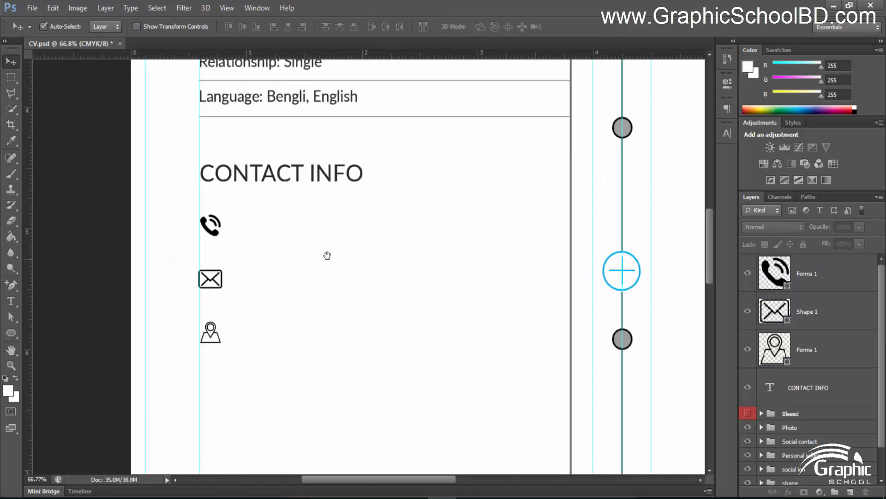
drag(327, 256, 325, 288)
click(788, 286)
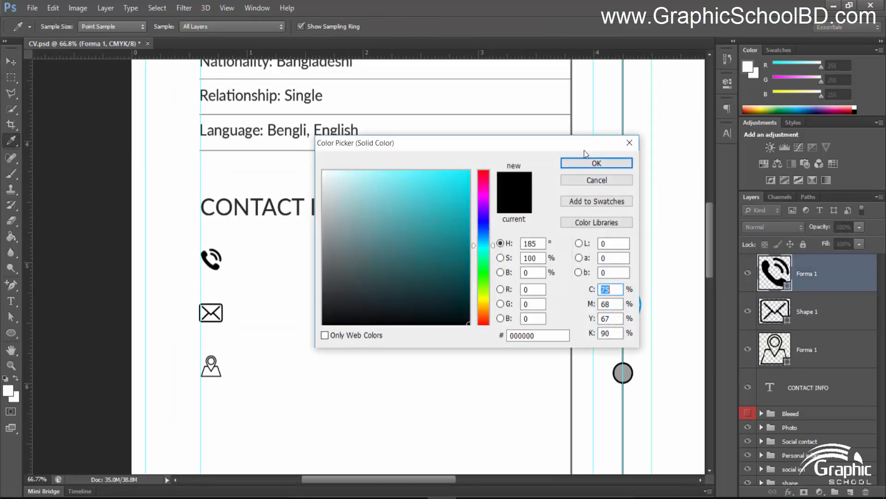
drag(516, 144, 440, 134)
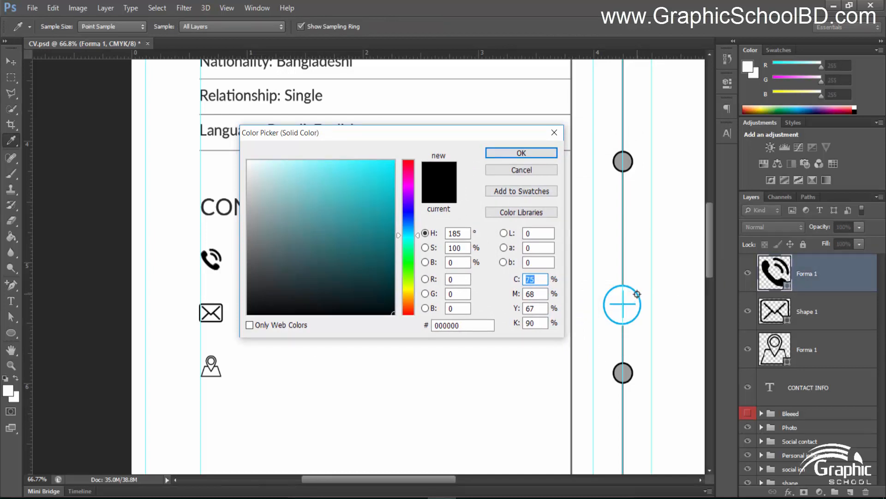
click(637, 294)
key(Return)
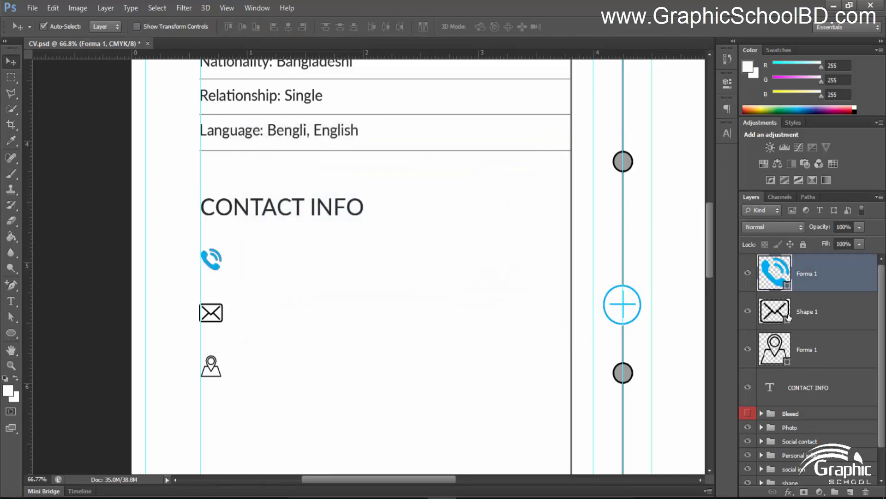
Recolour the envelope and location icons with the same blue sampled from the phone
double_click(788, 318)
click(212, 263)
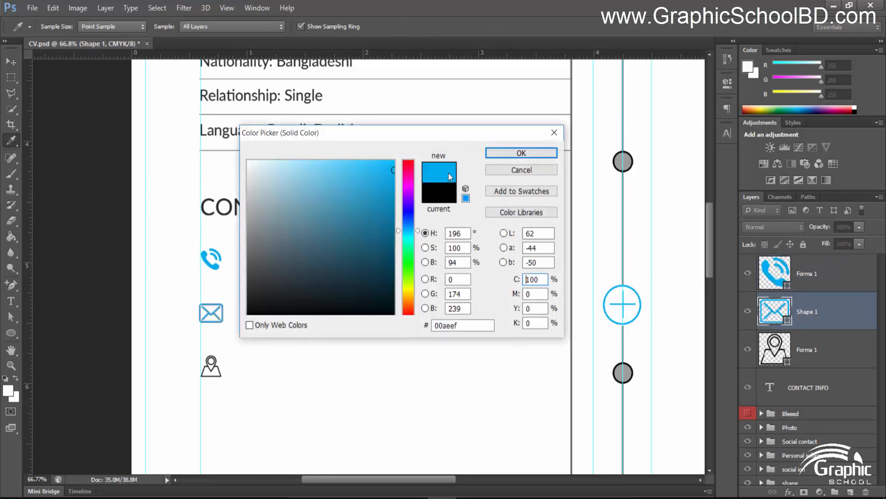
click(521, 153)
double_click(783, 359)
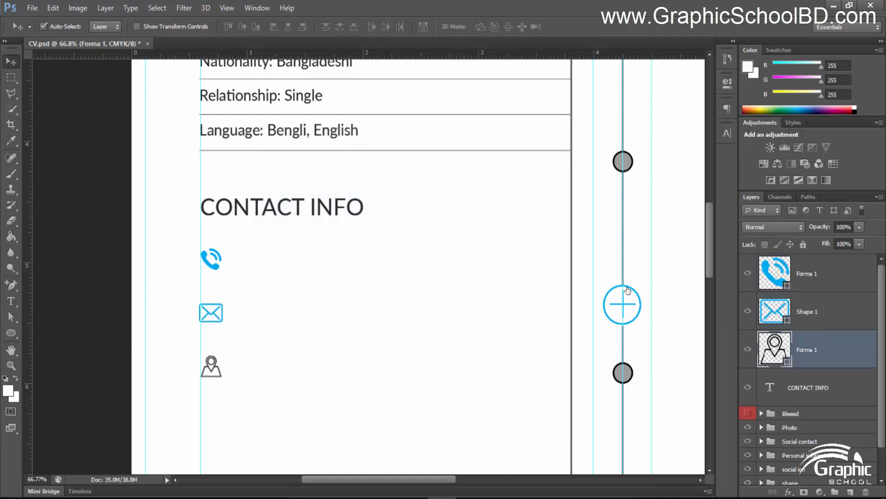
click(204, 255)
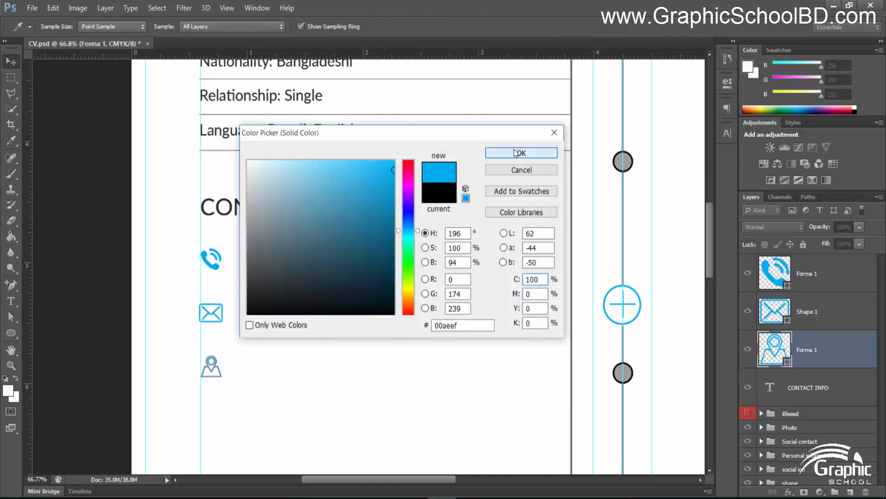
click(521, 153)
click(808, 280)
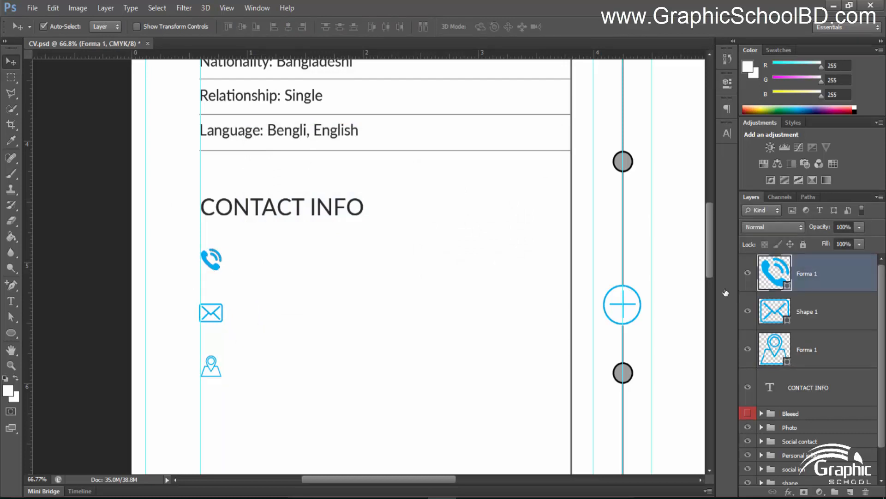
click(98, 276)
key(t)
scroll(343, 267, up, 2)
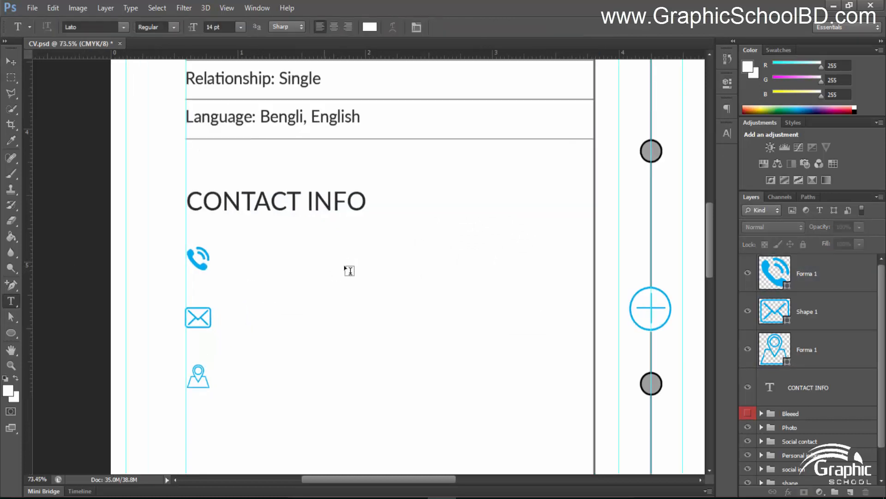
Start a caption beside the phone icon in 9 pt, colour #242424
click(223, 248)
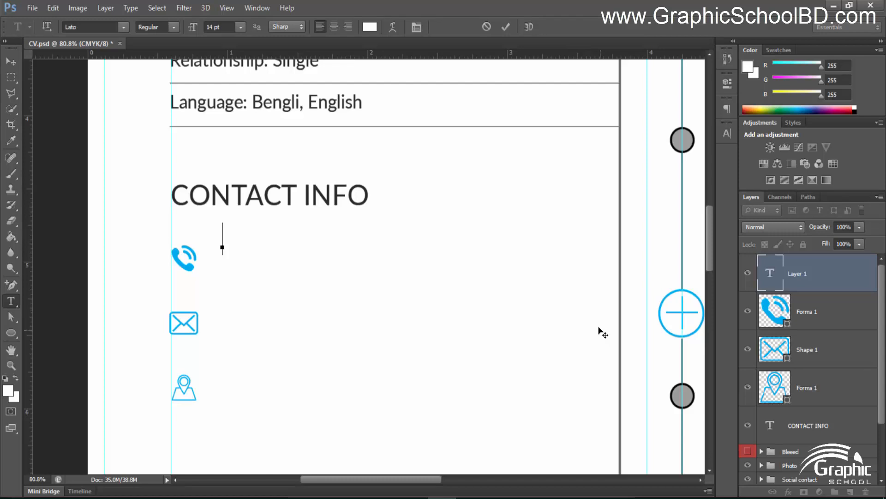
click(211, 24)
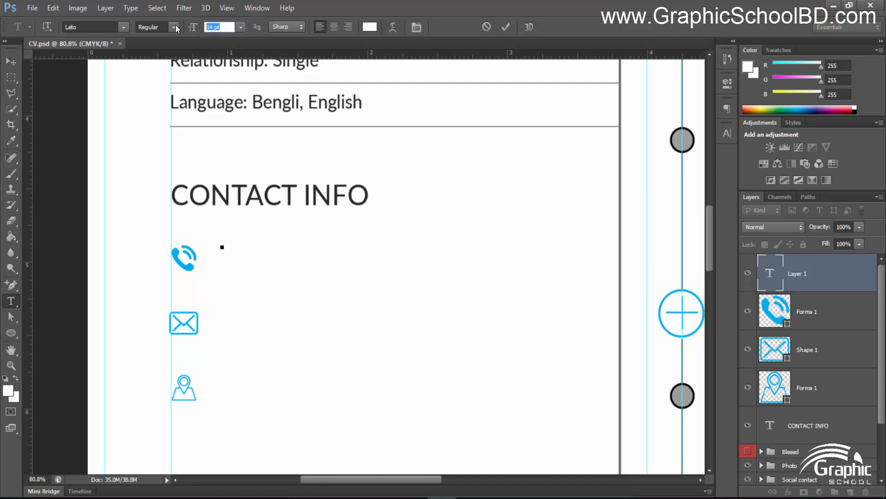
text(9)
key(Return)
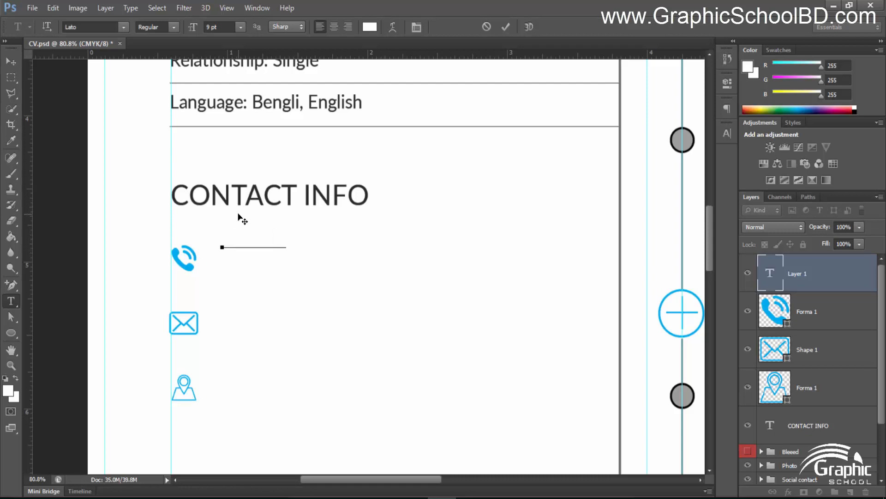
key(ctrl+a)
click(369, 26)
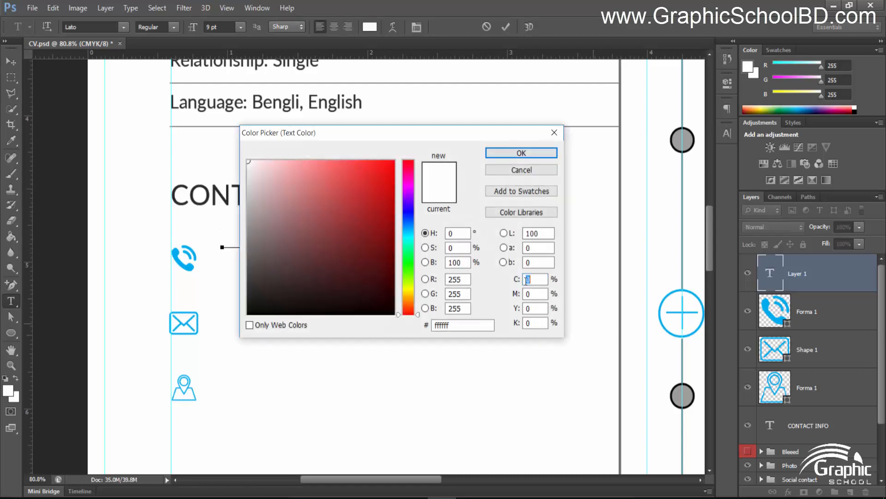
text(242424)
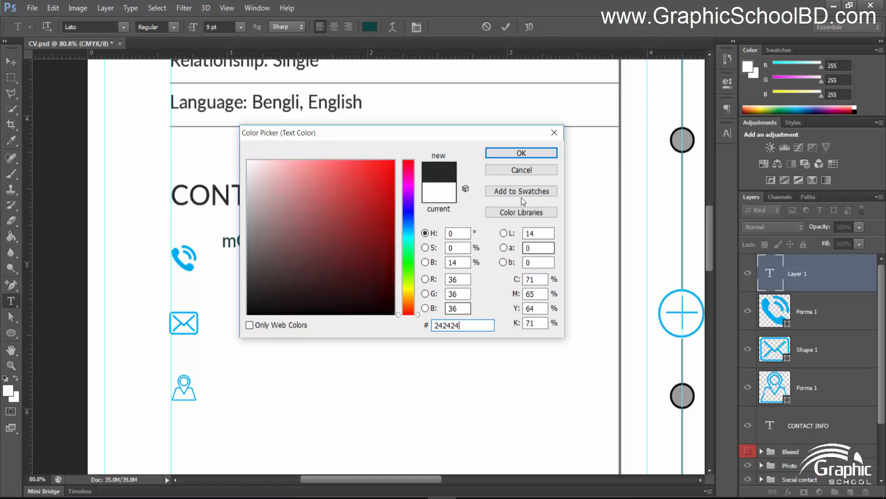
key(Return)
Write 'Mobile:' with the mobile phone number on the next line
click(261, 246)
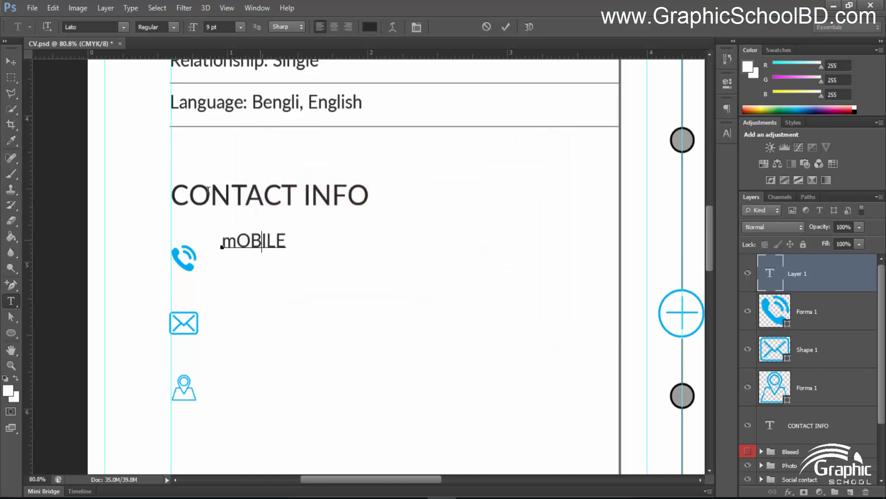
key(ctrl+a)
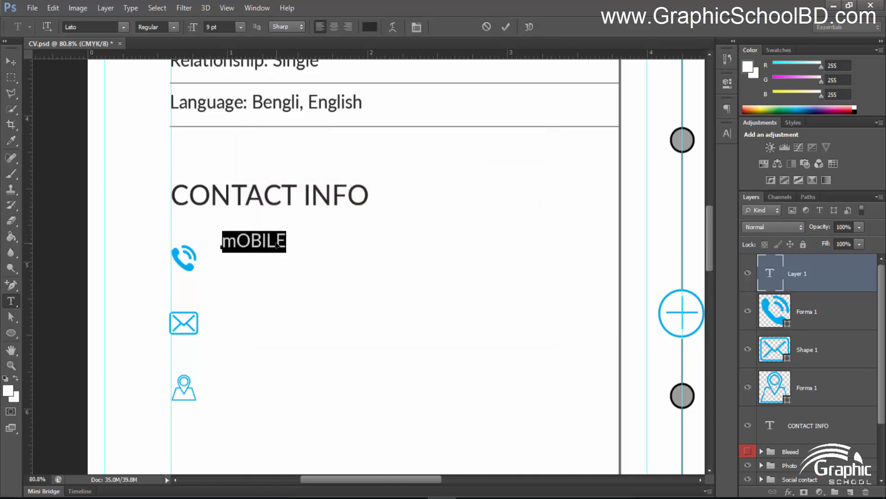
text(Mobile)
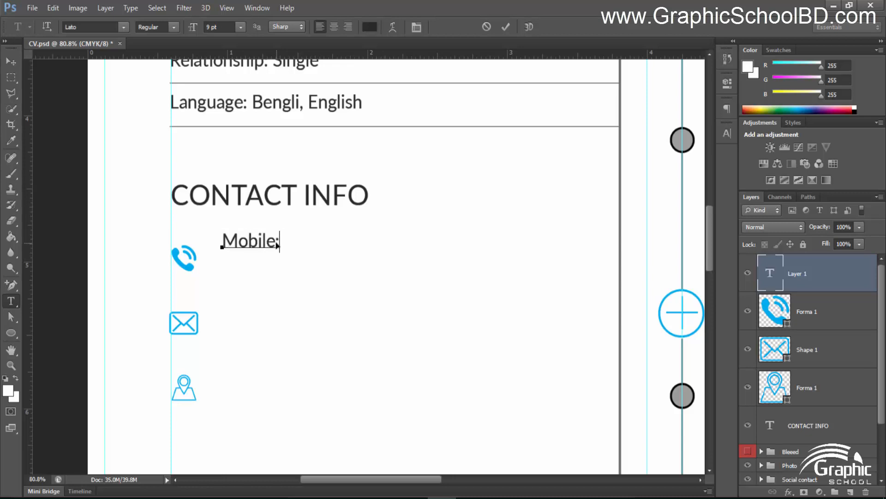
text(:)
key(Return)
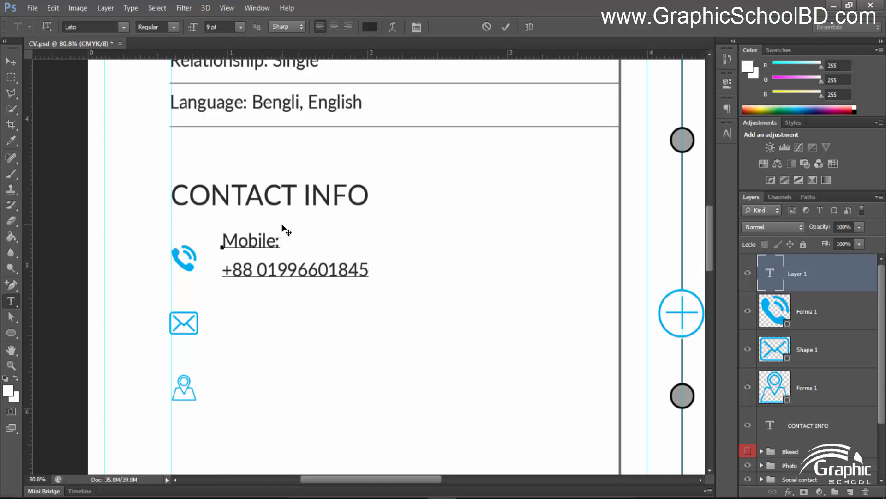
click(10, 62)
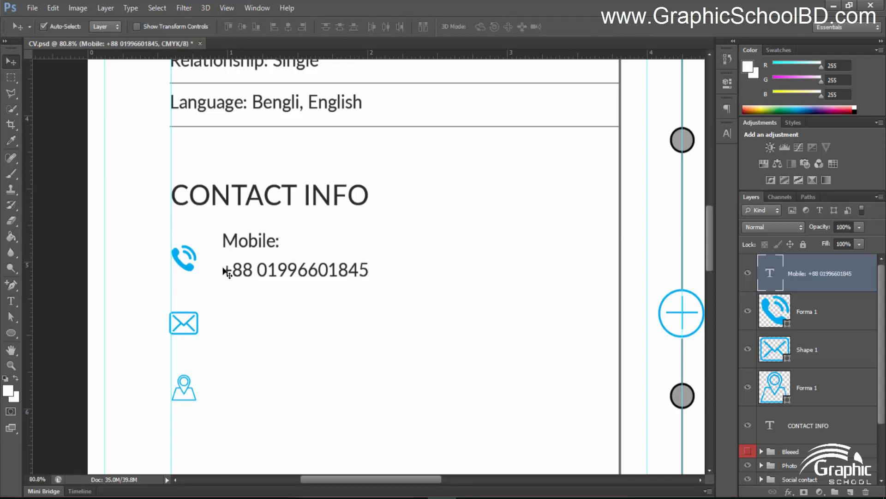
Tighten the Mobile text's leading to 11.43 pt and nudge it down slightly
key(t)
click(267, 269)
key(ctrl+a)
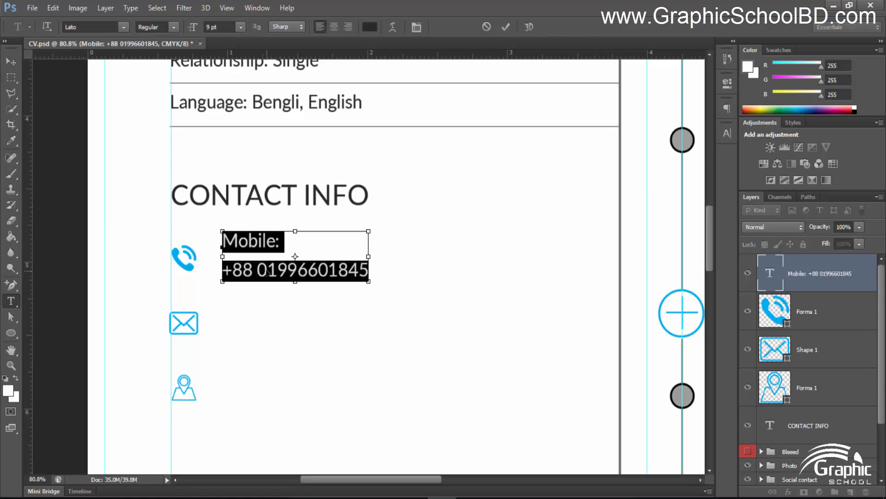
click(727, 133)
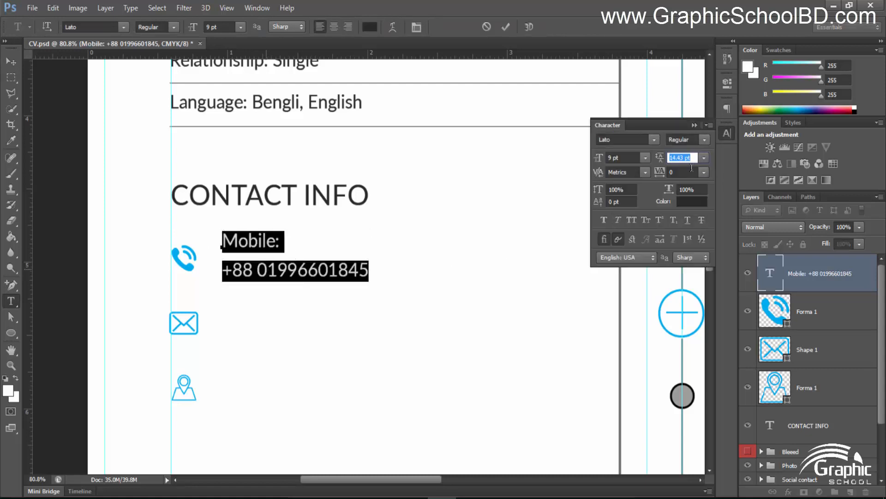
key(Down)
key(Down)
key(Down)
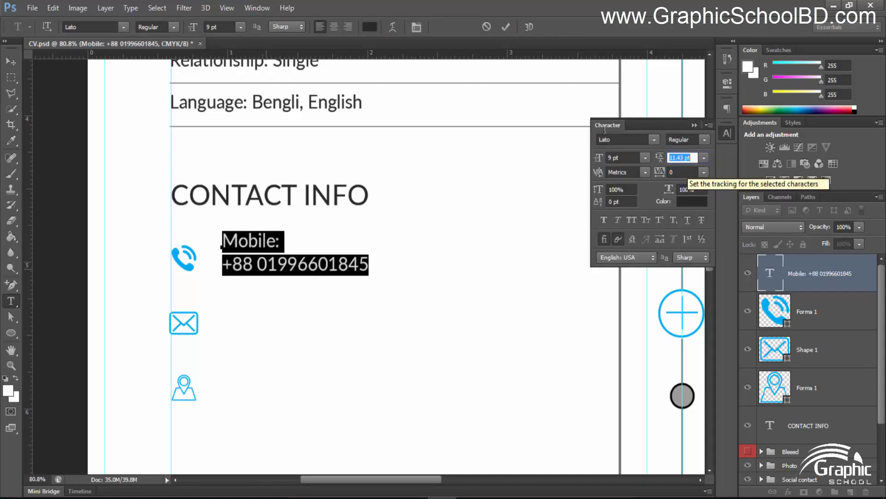
click(506, 27)
click(11, 63)
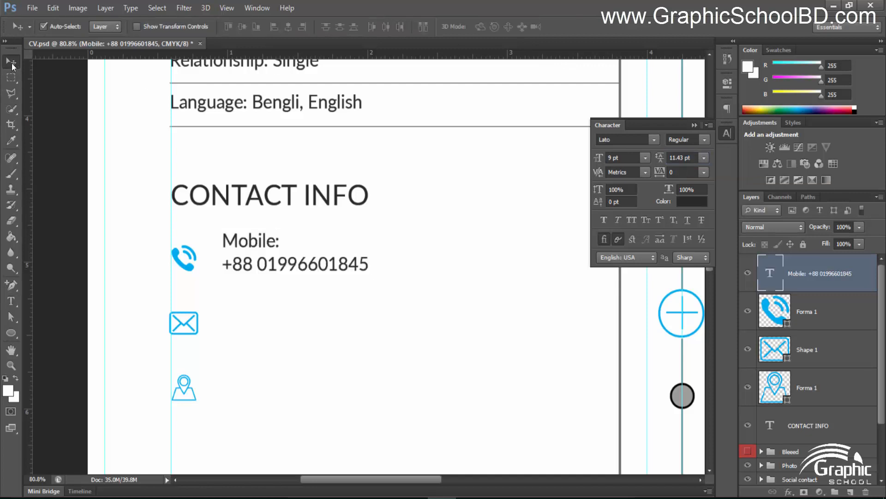
key(Down)
key(Down)
key(Down)
key(Down)
key(Down)
key(Down)
key(Down)
key(Down)
key(Down)
key(Down)
key(Down)
key(Down)
key(Down)
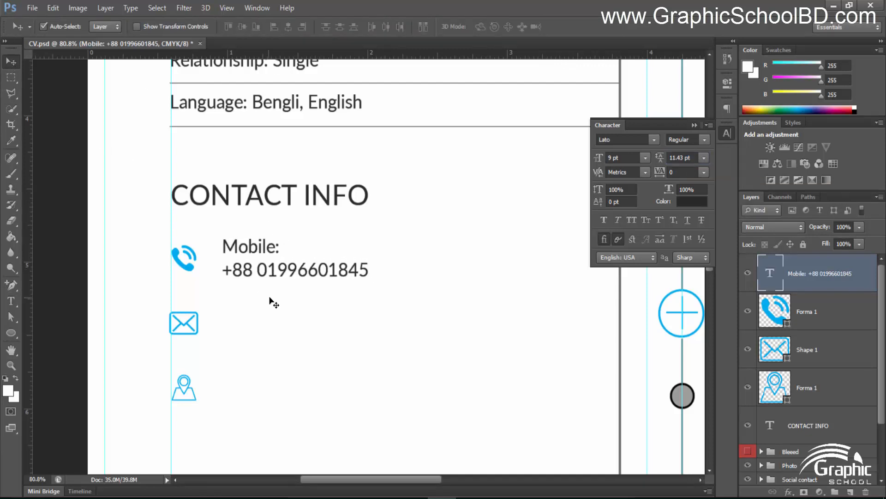
Copy the Mobile text beside the envelope icon and retype it as the Email entry
drag(277, 276, 276, 338)
key(t)
click(269, 336)
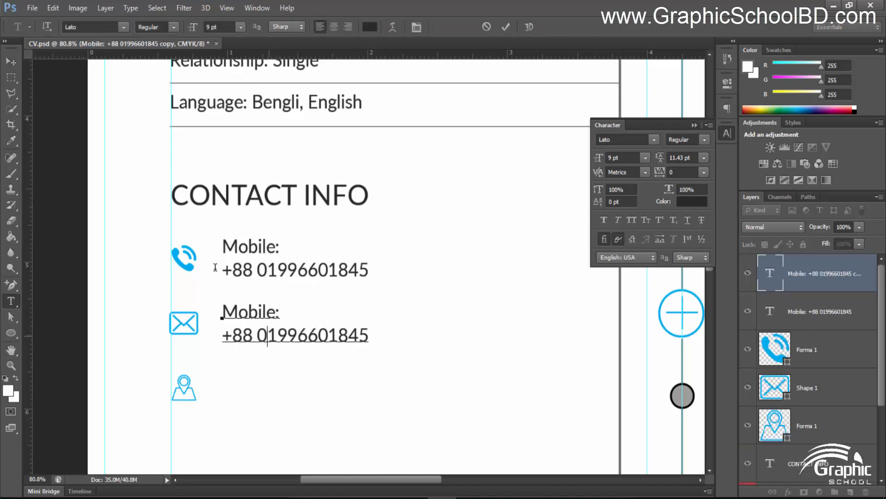
key(ctrl+a)
text(E)
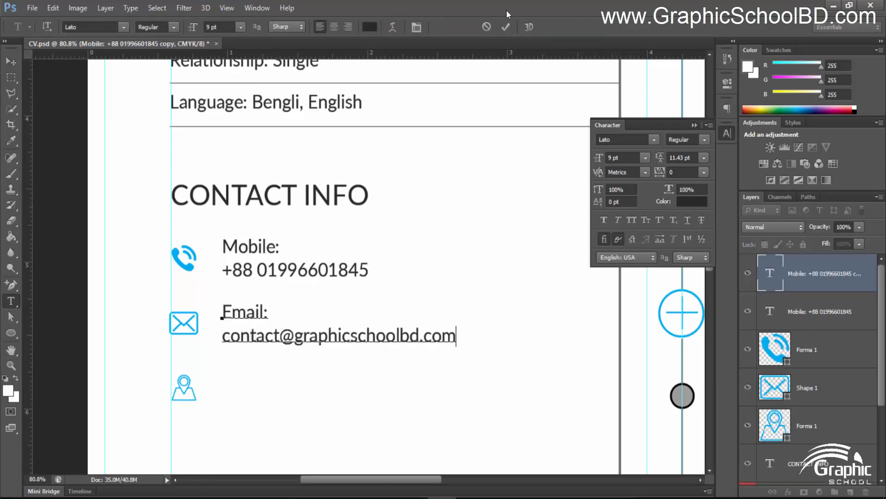
click(506, 27)
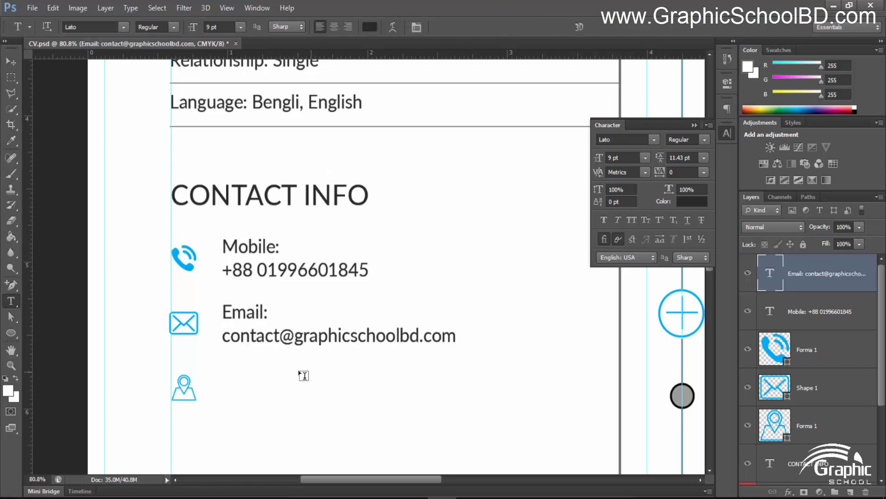
click(11, 61)
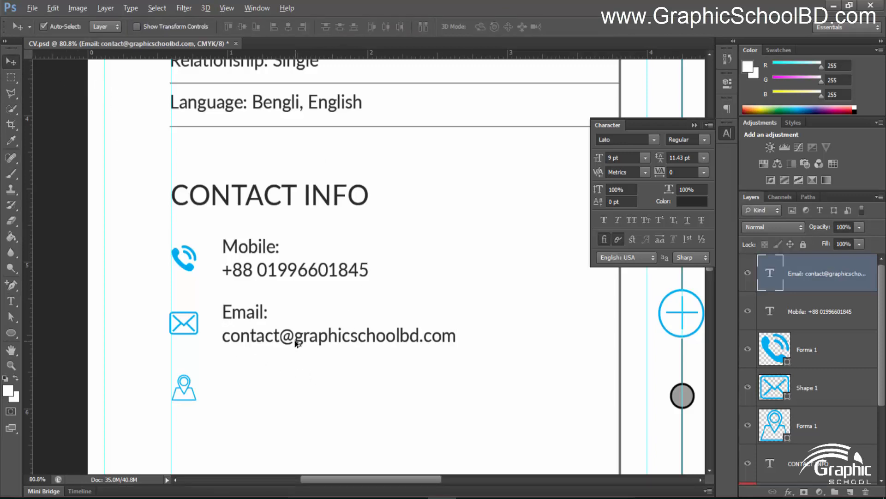
Copy the entry beside the pin icon and retype it as 'Address:' with the postal address below
drag(270, 337, 270, 399)
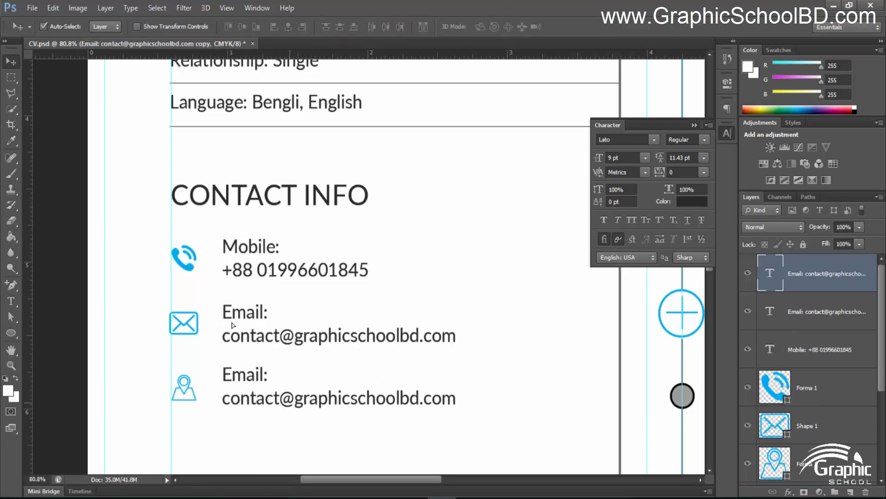
key(t)
click(270, 400)
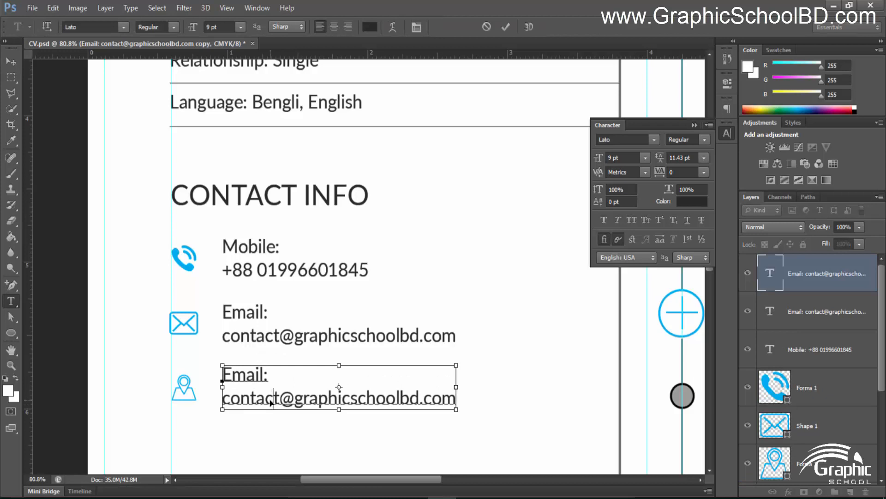
key(ctrl+a)
key(ctrl+a)
text(Address:)
key(Return)
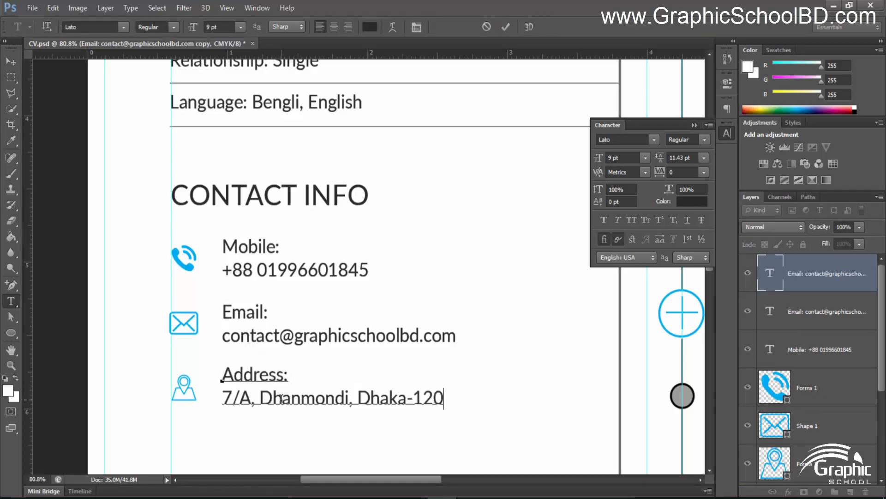
click(505, 26)
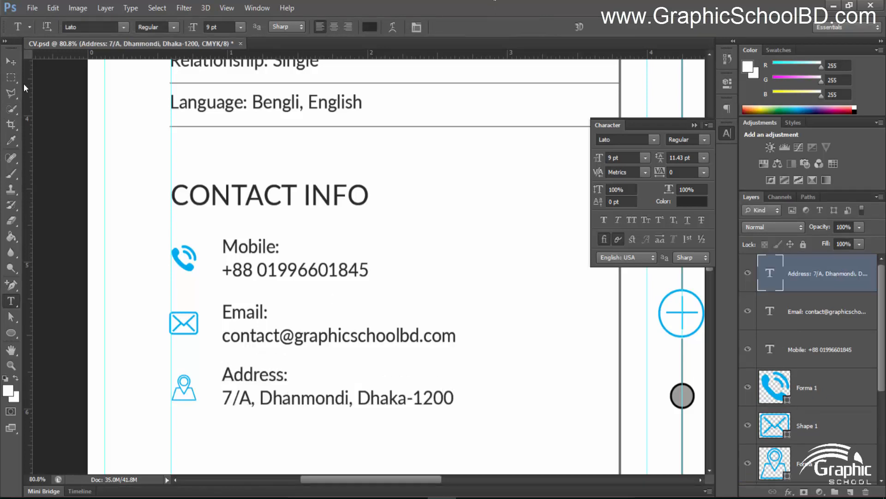
click(11, 61)
scroll(395, 325, down, 4)
Duplicate the divider line under the Language row down into the contact rows
scroll(395, 322, up, 5)
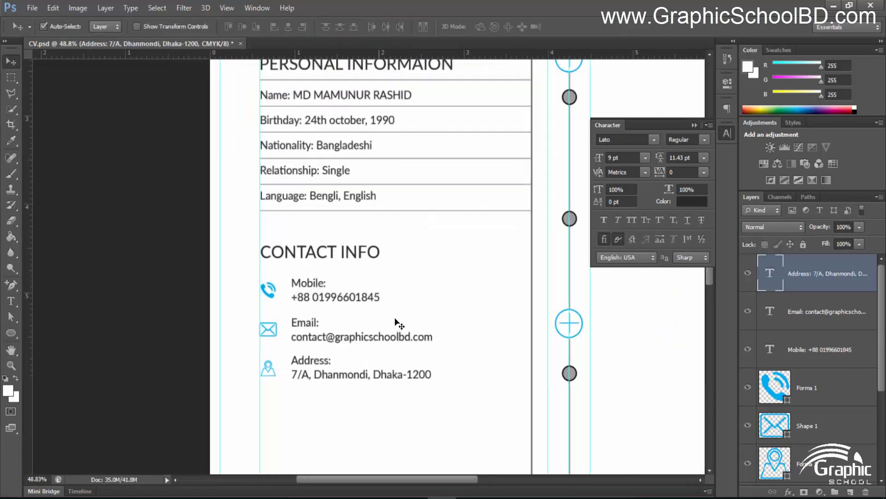
drag(412, 316, 391, 321)
scroll(393, 322, down, 9)
scroll(395, 326, up, 5)
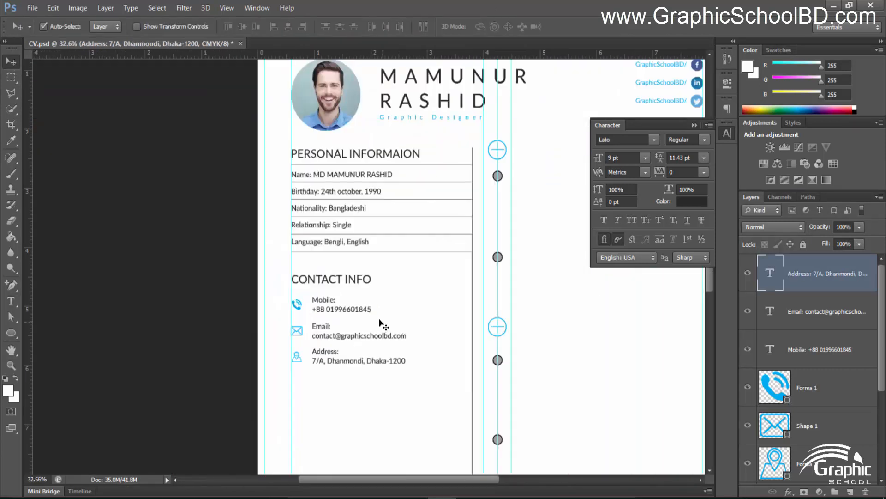
click(351, 224)
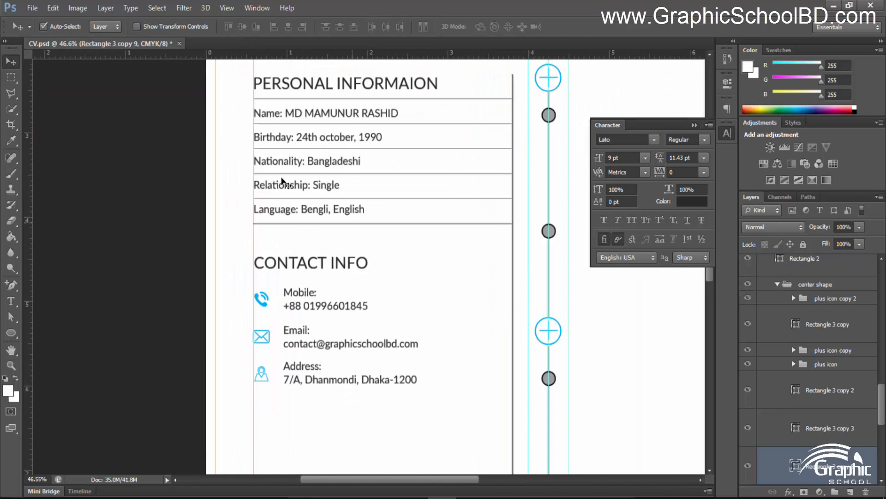
drag(356, 223, 356, 396)
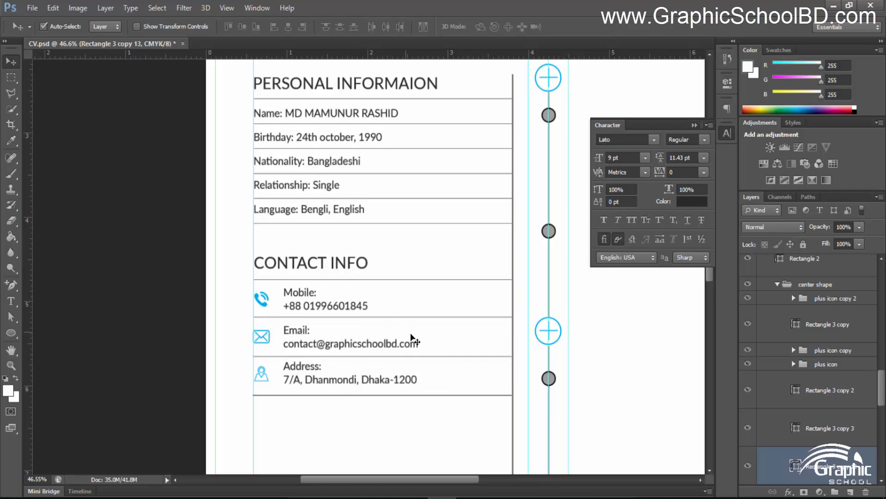
Select the contact divider lines and distribute their vertical centres evenly
scroll(412, 338, up, 1)
drag(423, 343, 419, 314)
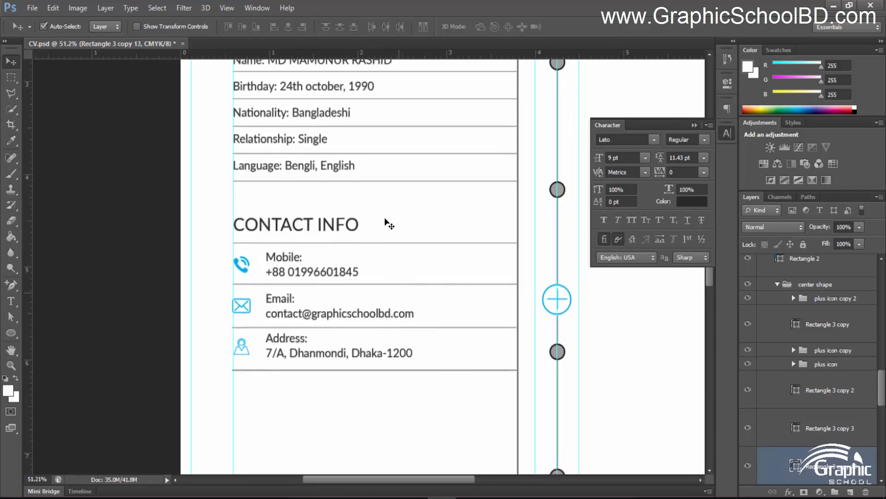
click(387, 243)
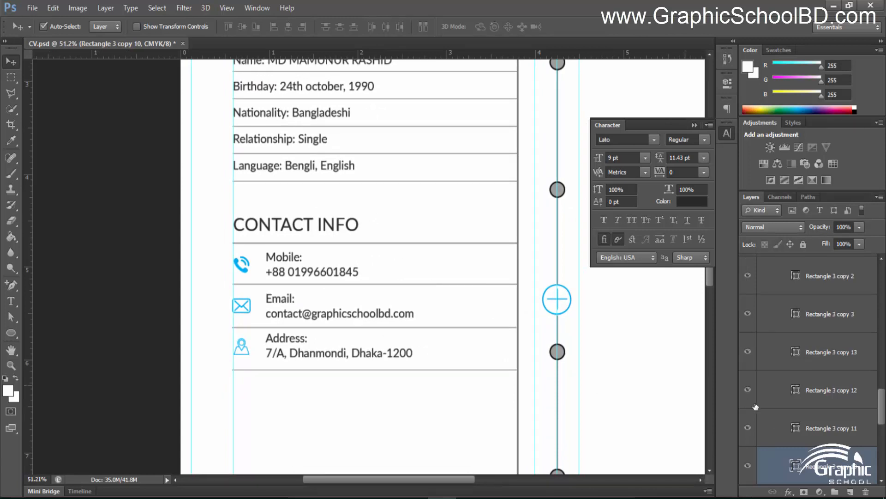
click(449, 376)
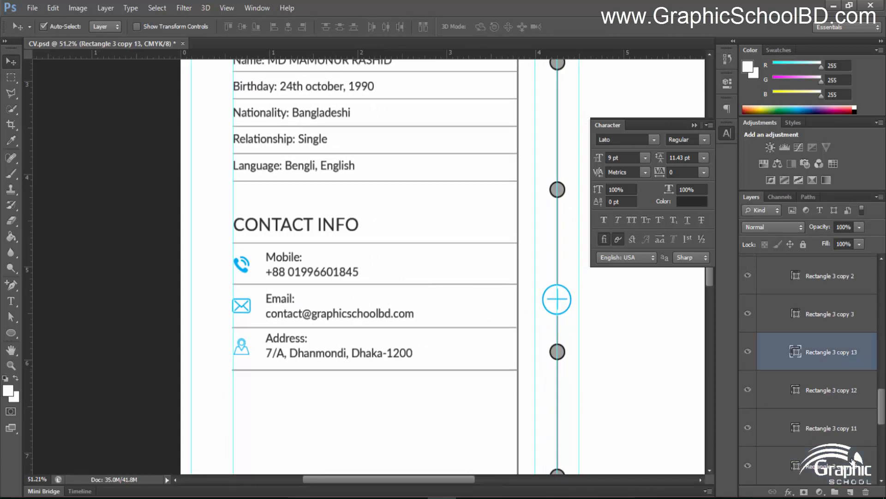
shift+click(834, 464)
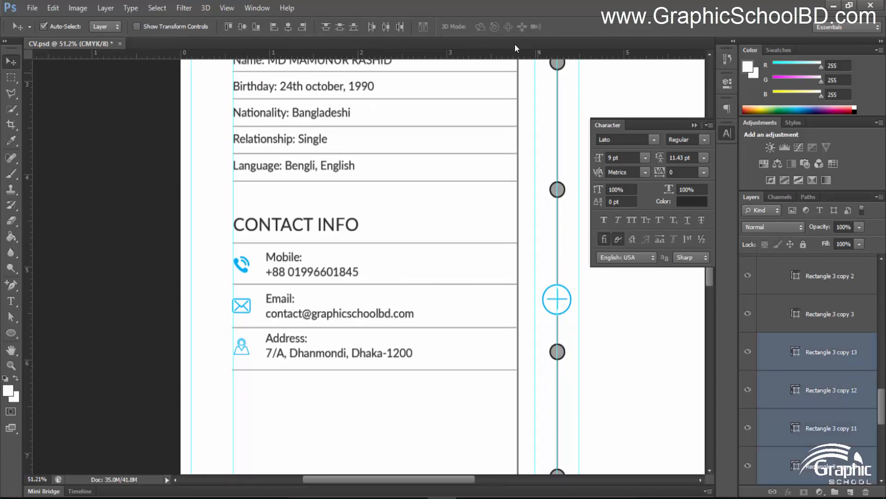
click(344, 28)
click(48, 213)
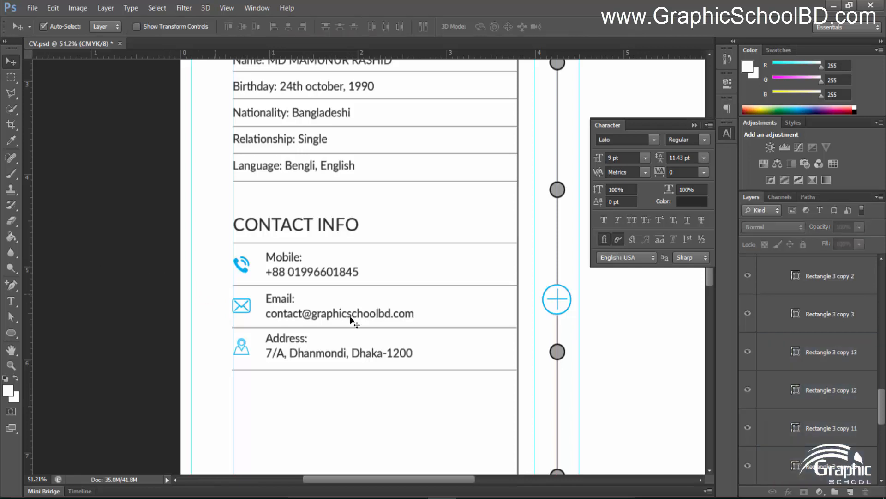
scroll(395, 323, down, 9)
scroll(336, 223, up, 3)
scroll(337, 228, up, 3)
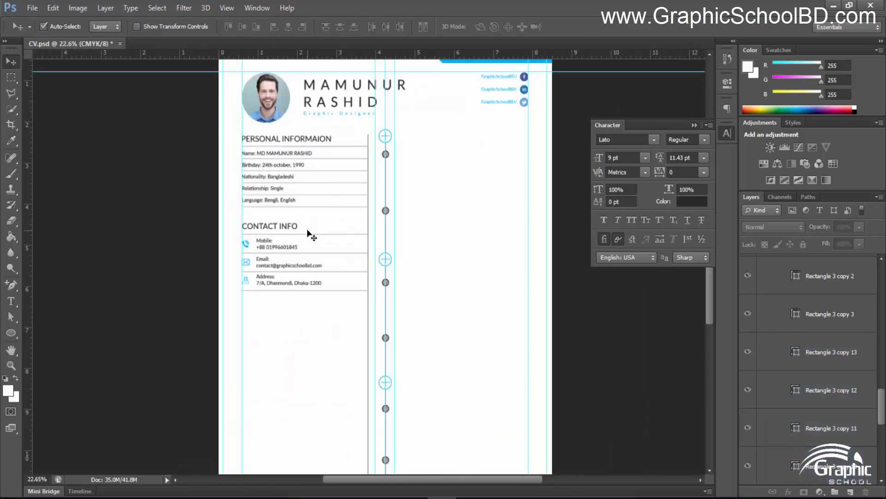
scroll(323, 277, up, 6)
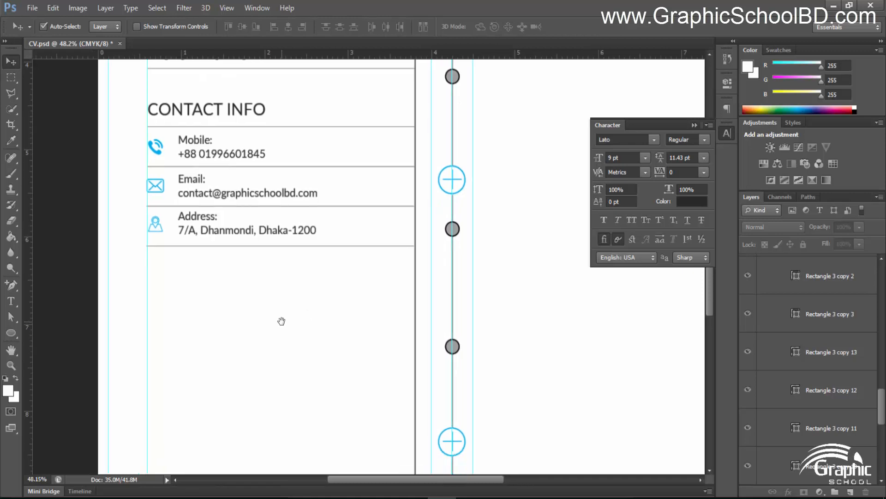
scroll(302, 321, down, 3)
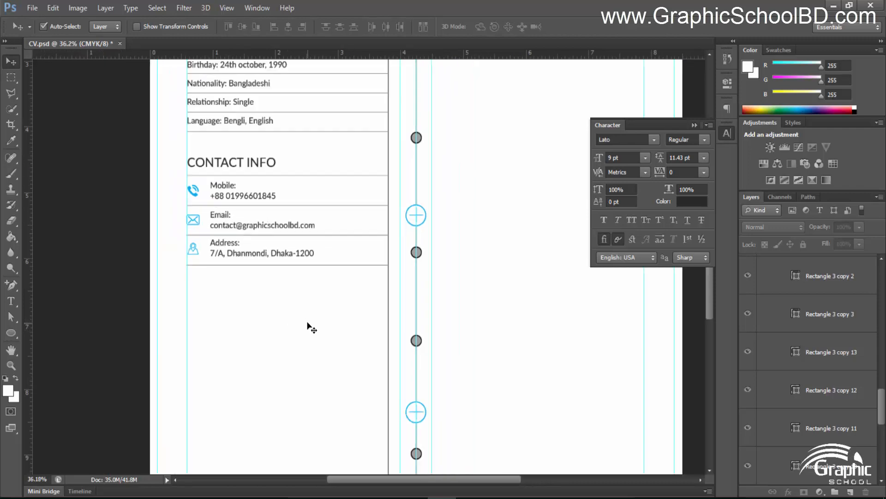
scroll(307, 322, up, 4)
drag(272, 327, 277, 270)
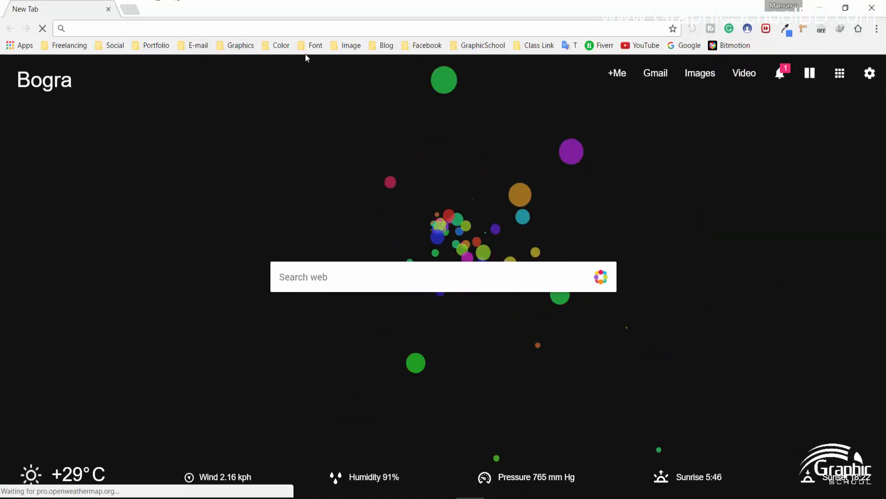
Open the Flat Icon site from the Graphics bookmarks folder
click(316, 46)
mouse_move(286, 54)
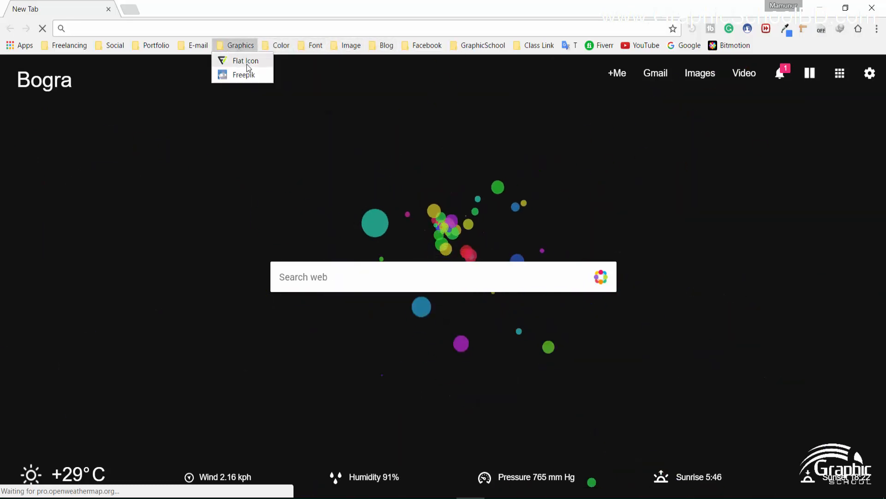
click(225, 60)
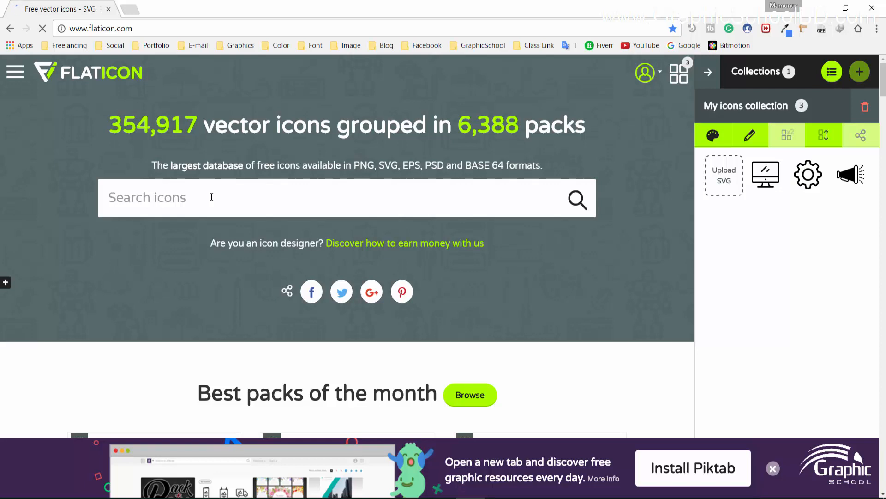
Search 'writing' and add the pencil-in-square icon to the collection
text(w)
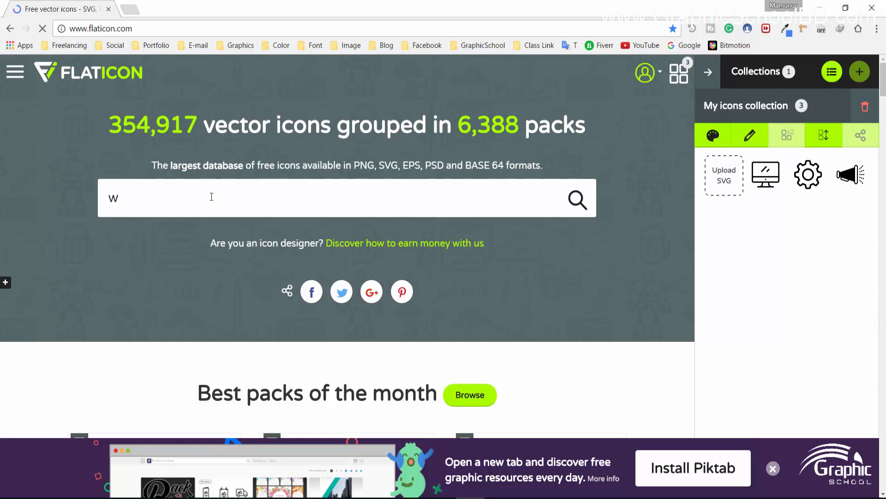
text(rith)
key(BackSpace)
text(ing)
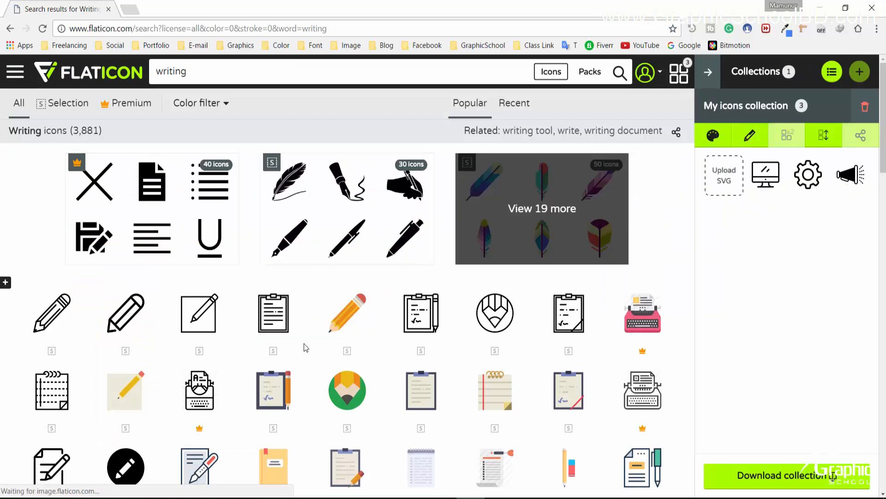
scroll(305, 347, down, 3)
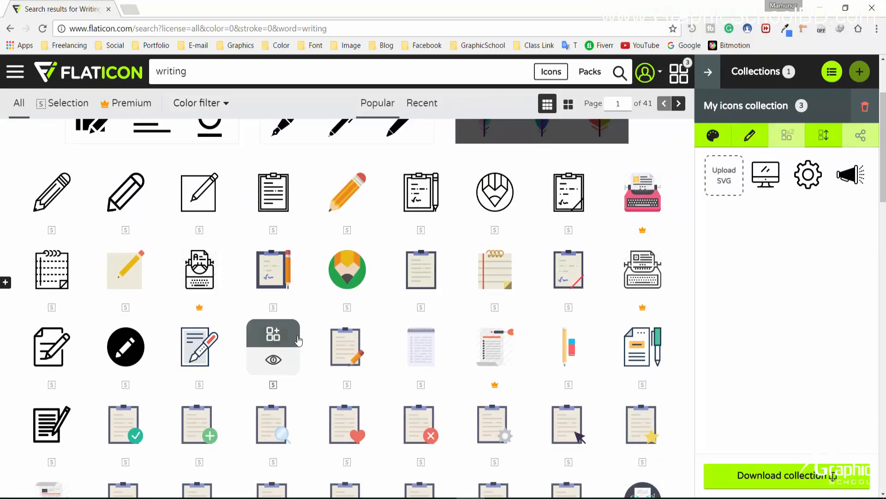
scroll(295, 343, down, 8)
scroll(293, 341, down, 7)
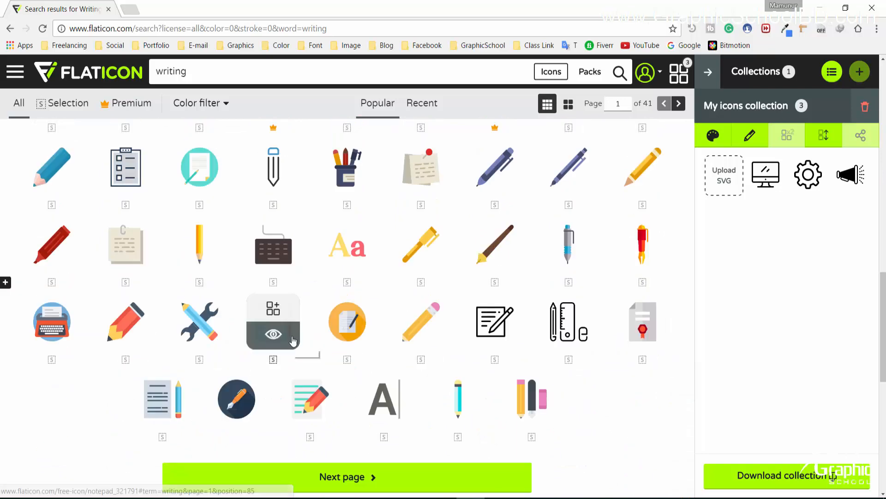
scroll(245, 314, up, 15)
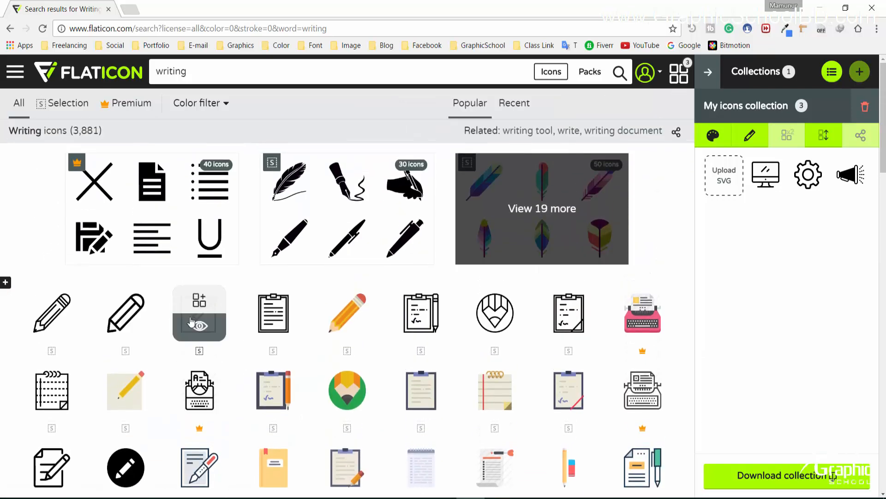
click(200, 305)
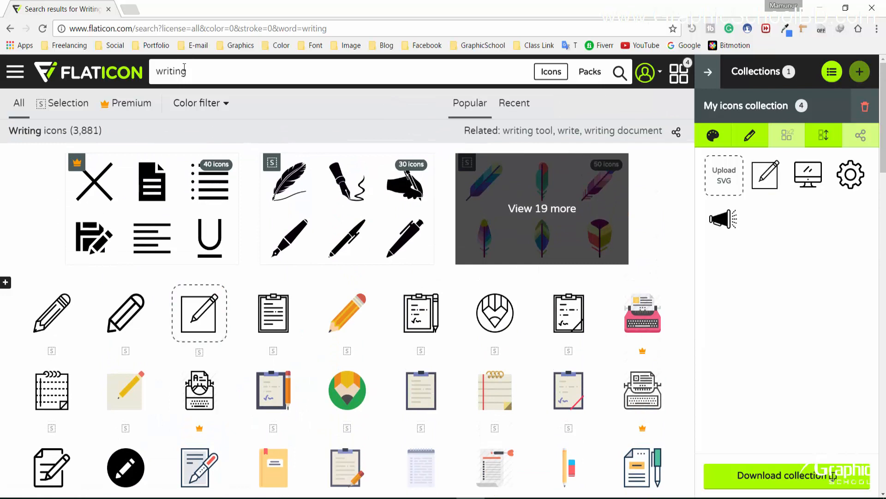
Remove the monitor, gear and megaphone icons from the collection
click(219, 74)
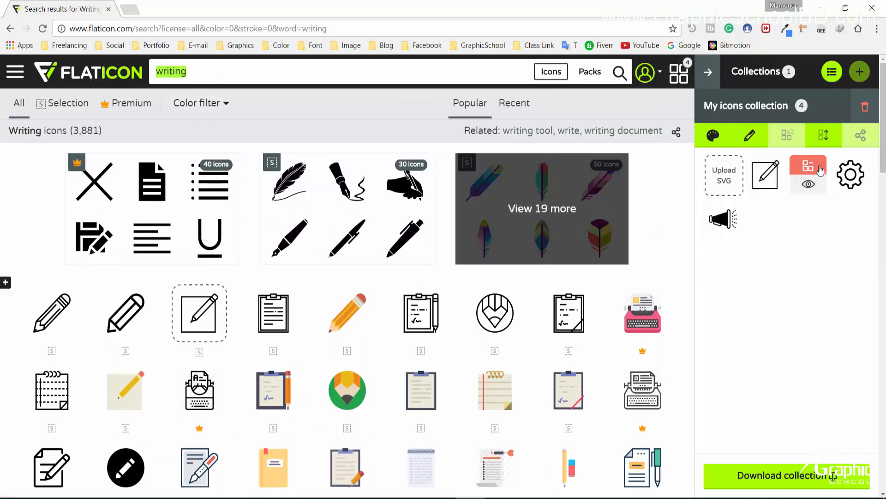
click(815, 167)
click(816, 167)
click(816, 167)
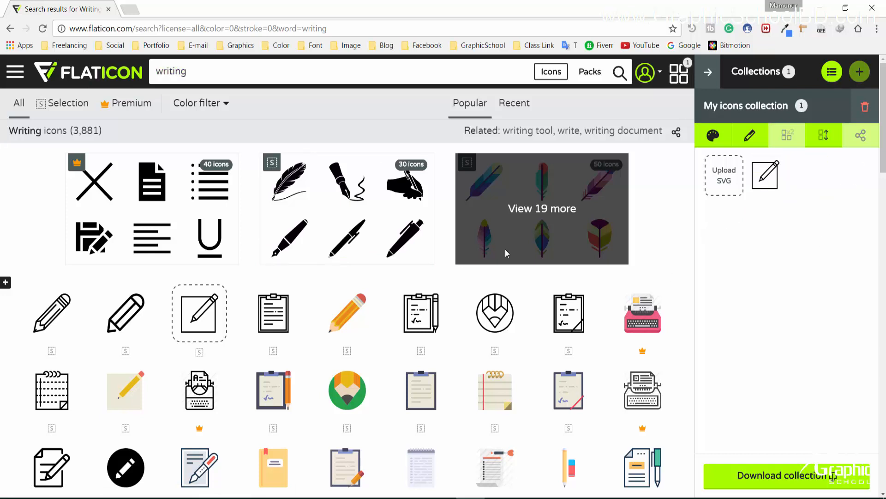
key(ctrl+a)
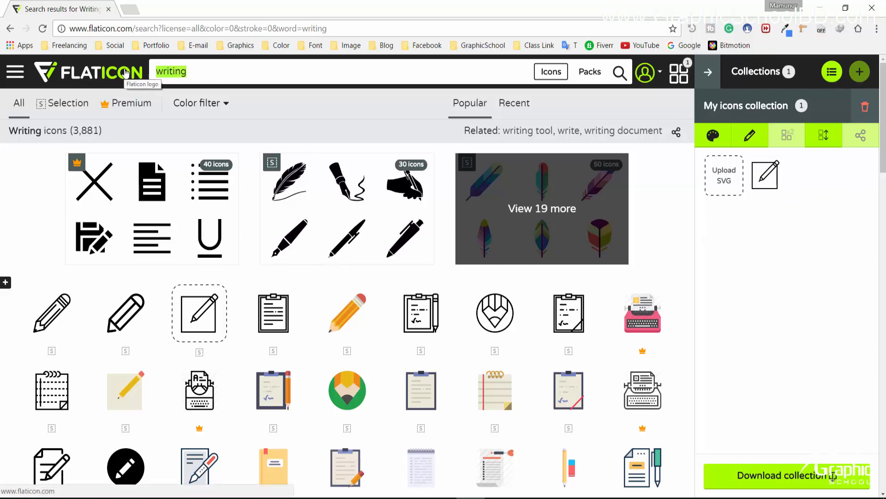
Search 'driving' and 'cycling' and add the black car and bicycle icons
text(driving)
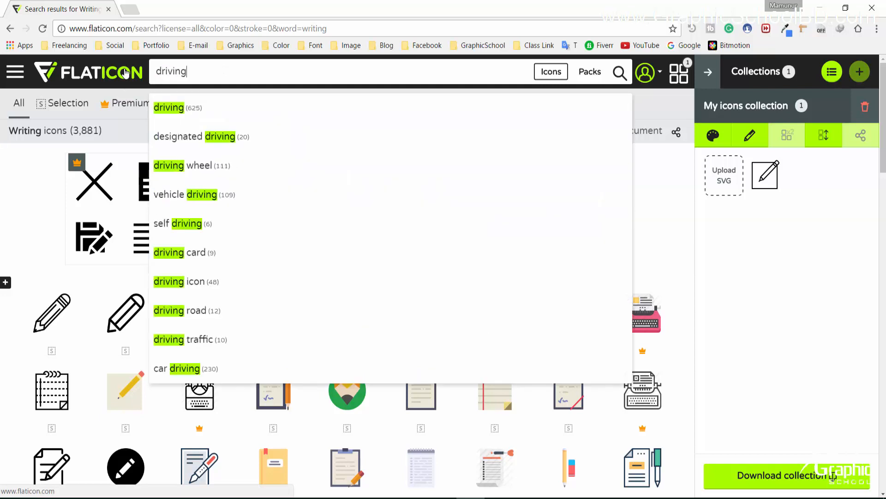
key(Return)
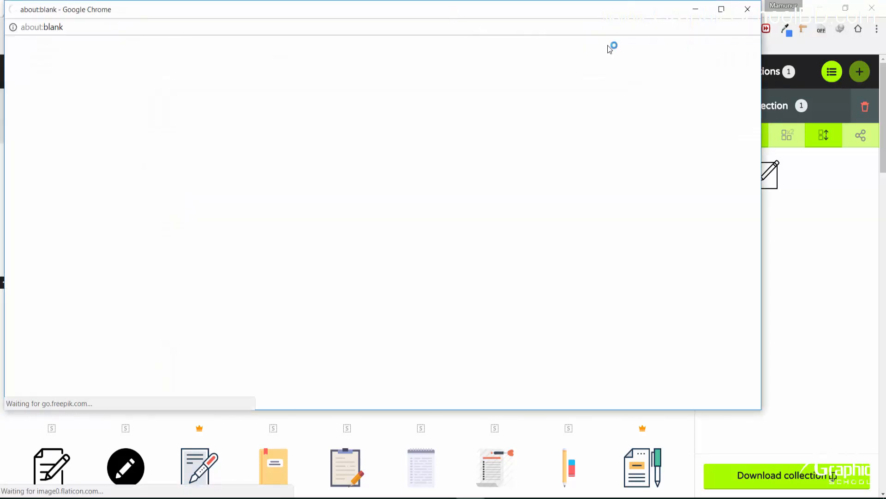
click(750, 10)
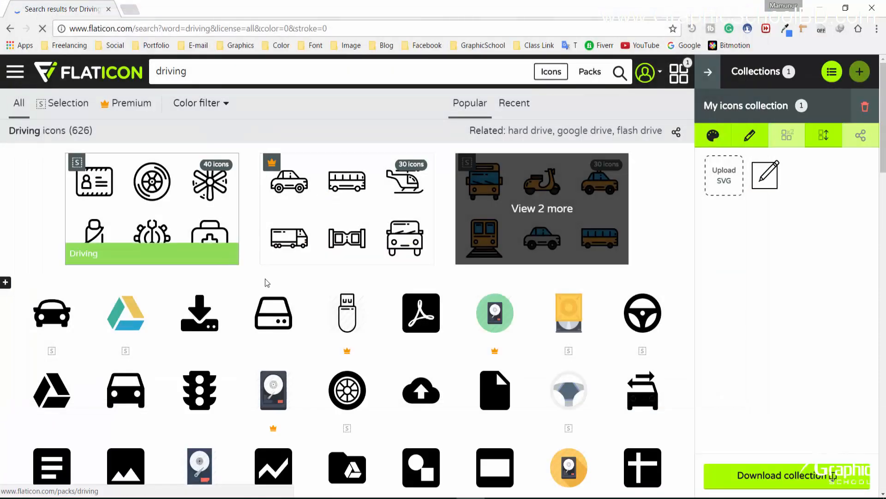
click(52, 299)
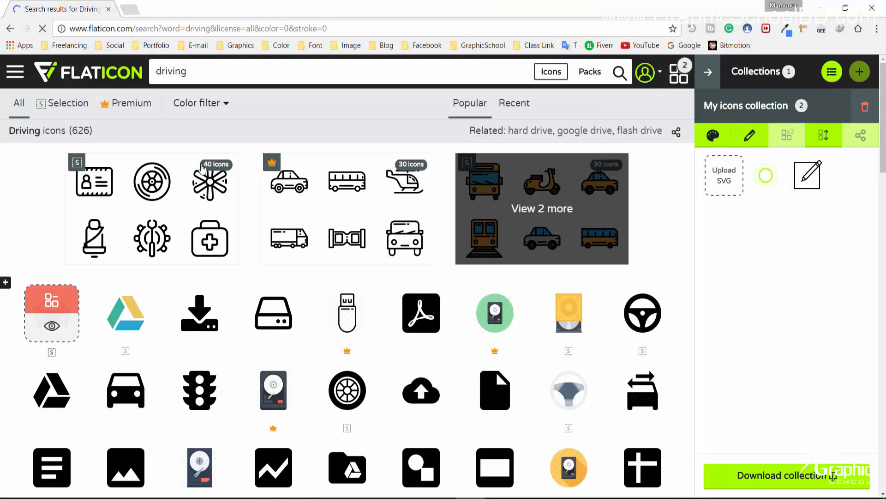
key(ctrl+a)
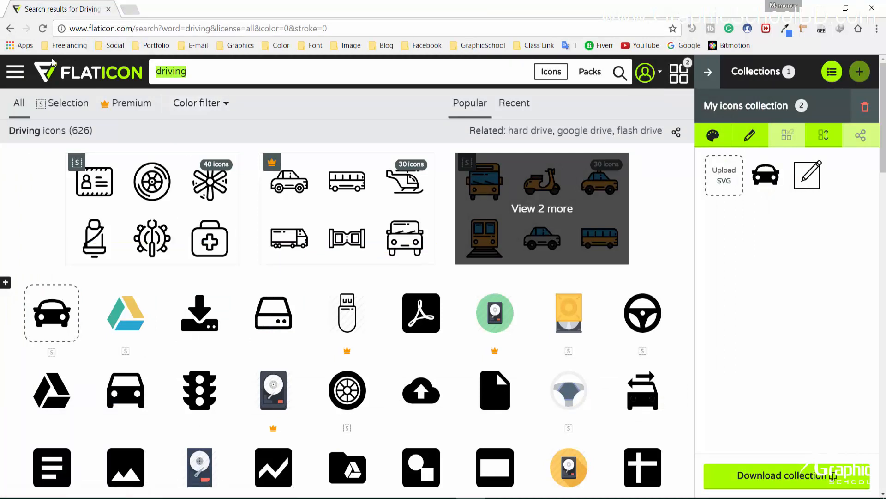
text(cycli)
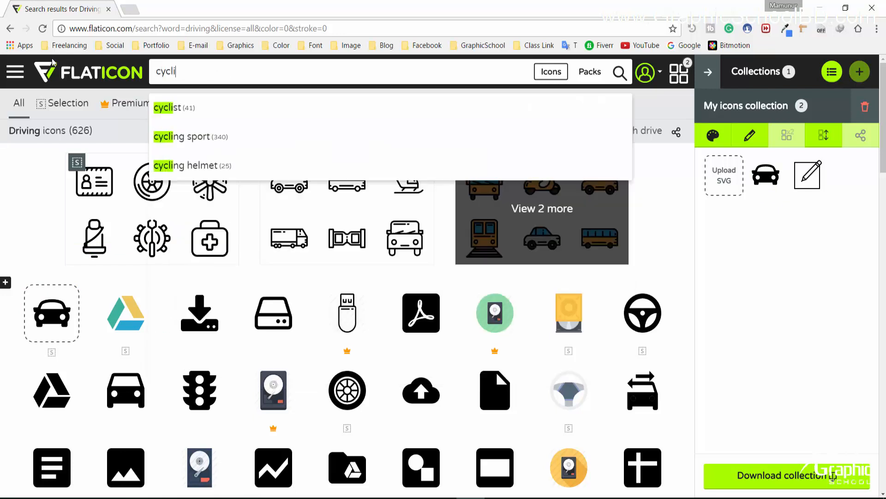
text(ng)
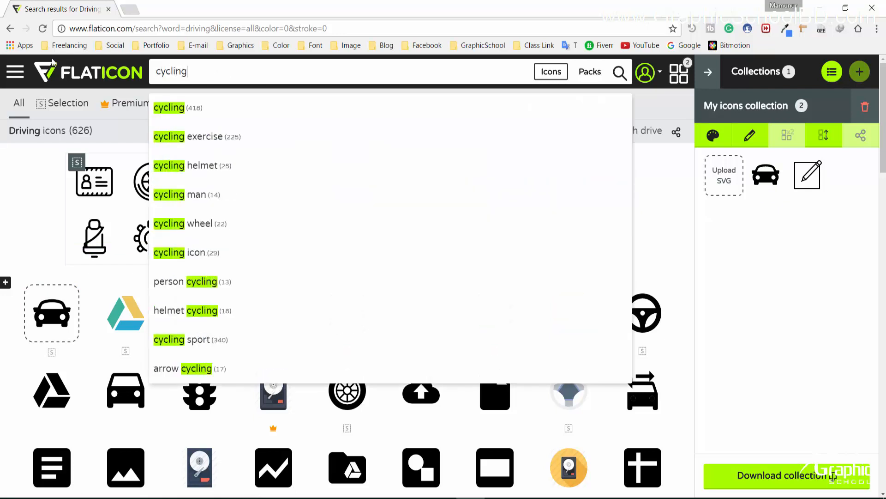
key(Return)
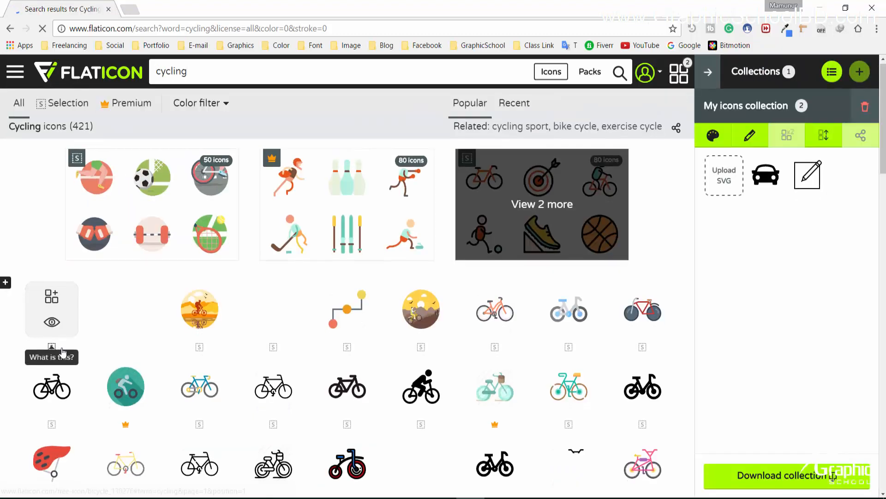
scroll(53, 337, down, 1)
click(51, 325)
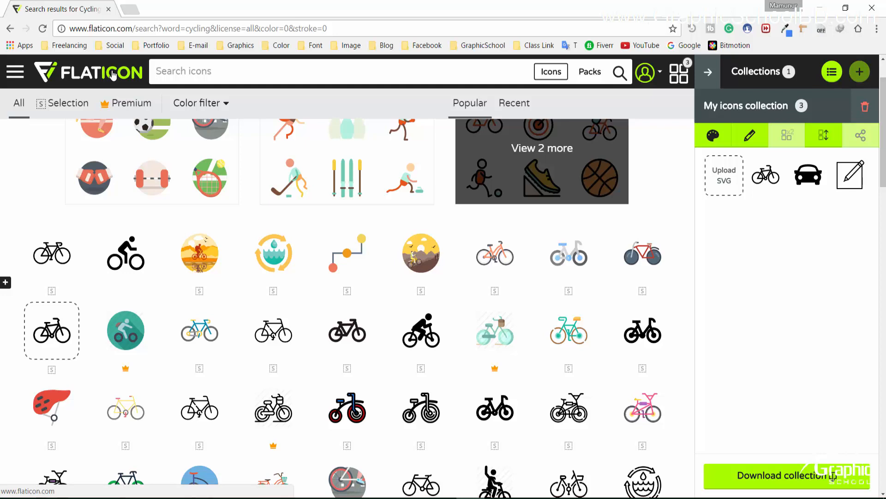
Search 'travel' and add the black airplane icon to the collection
text(travel)
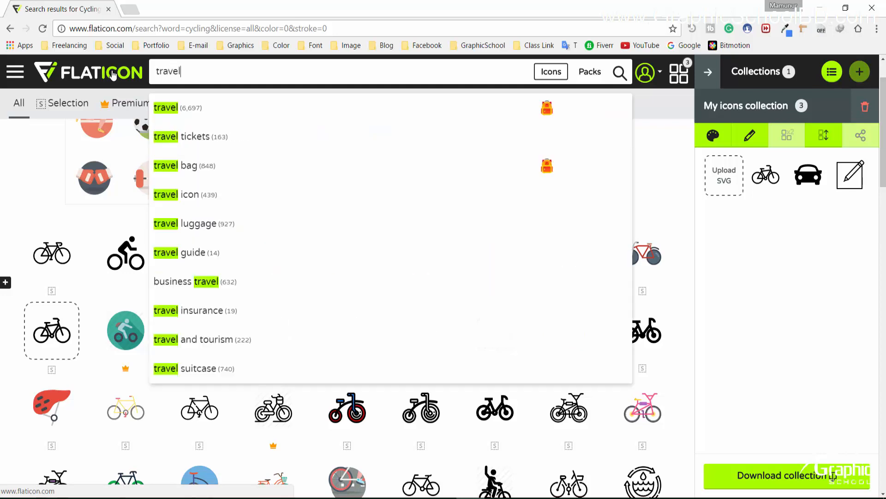
key(Return)
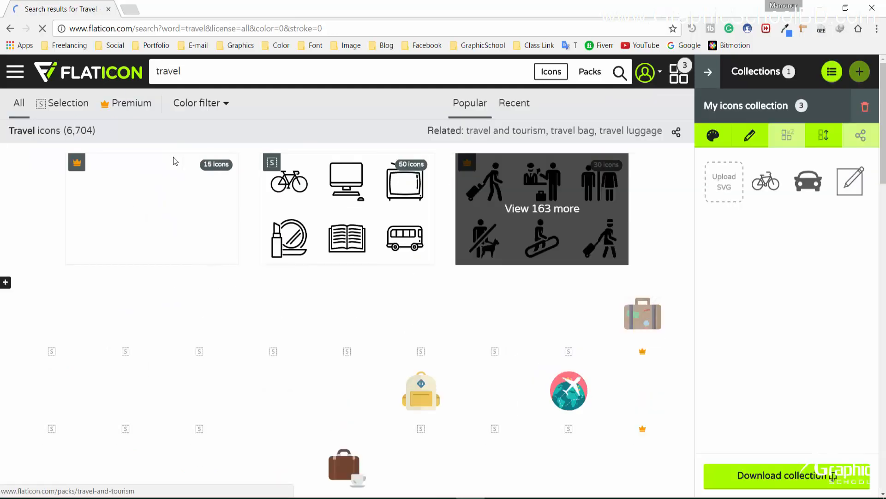
mouse_move(152, 317)
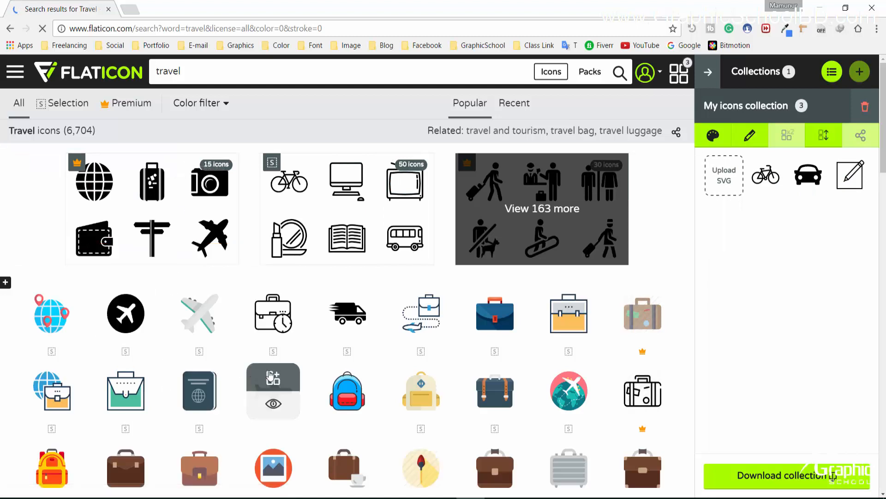
click(271, 377)
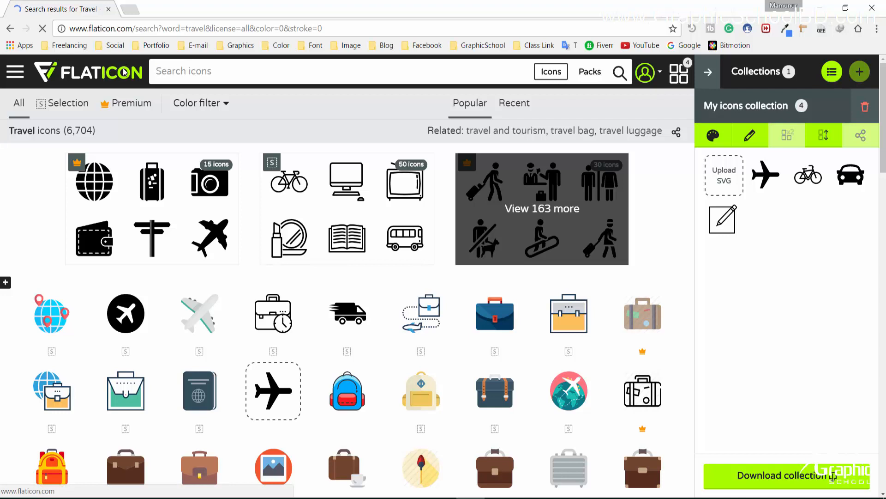
Search 'fishing' and add the black fish icon to the collection
text(f)
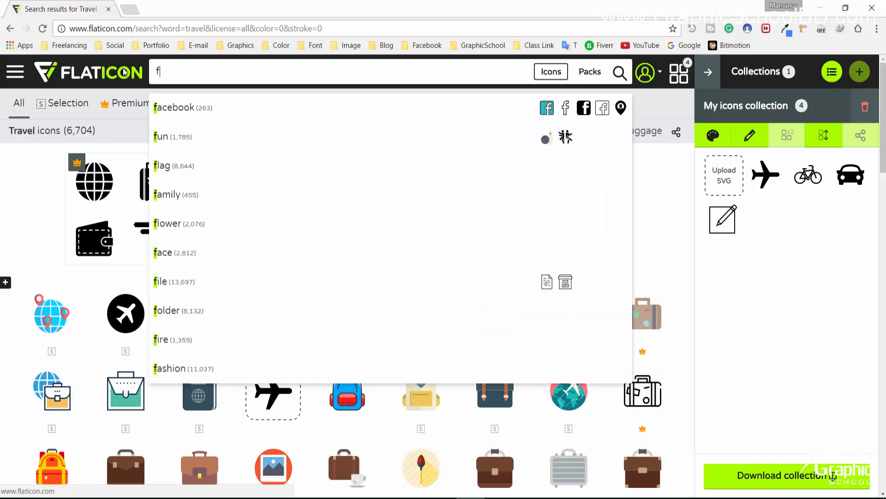
text(ishi)
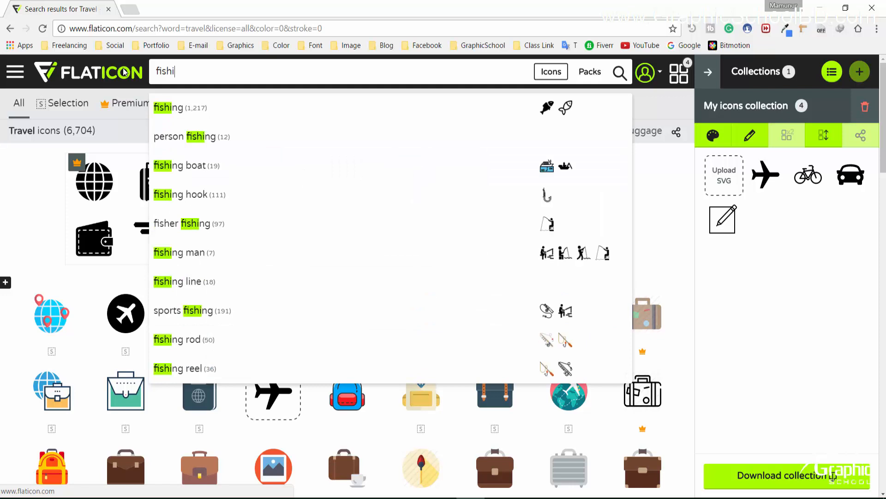
text(ng)
key(Return)
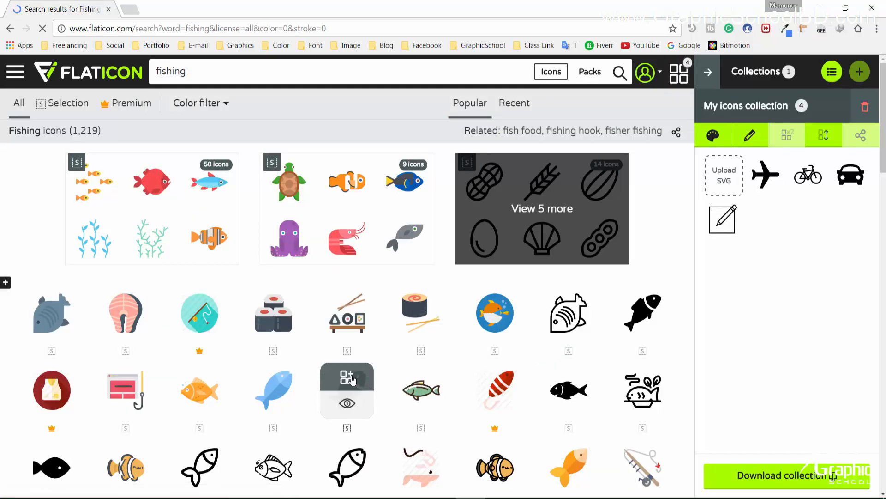
click(347, 376)
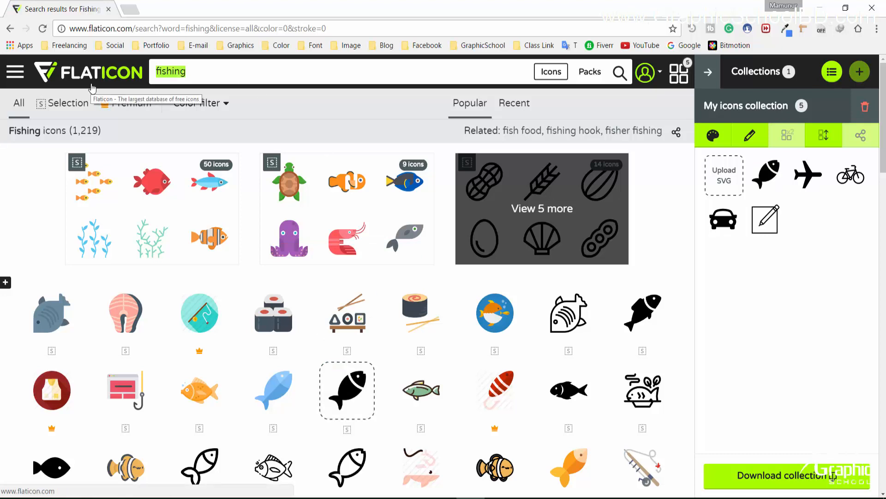
Search 'boat riding' and add the boat-riding icon to the collection
key(BackSpace)
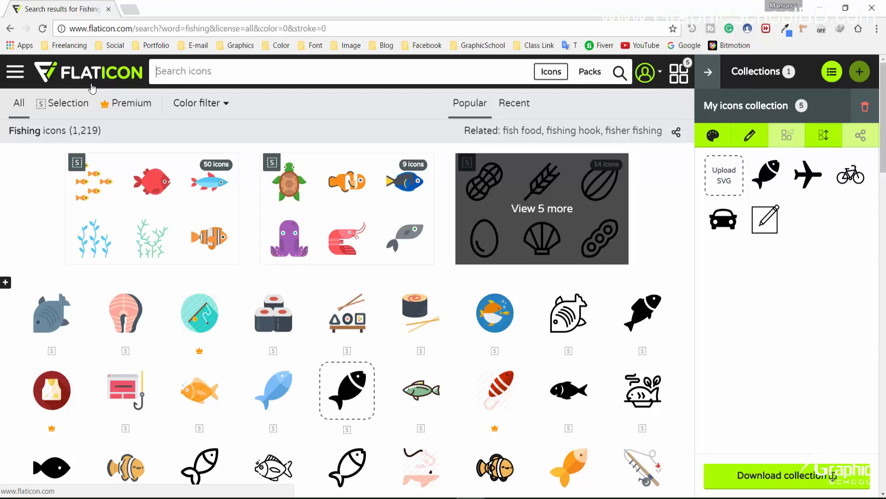
text(boia)
key(BackSpace)
key(BackSpace)
text(at)
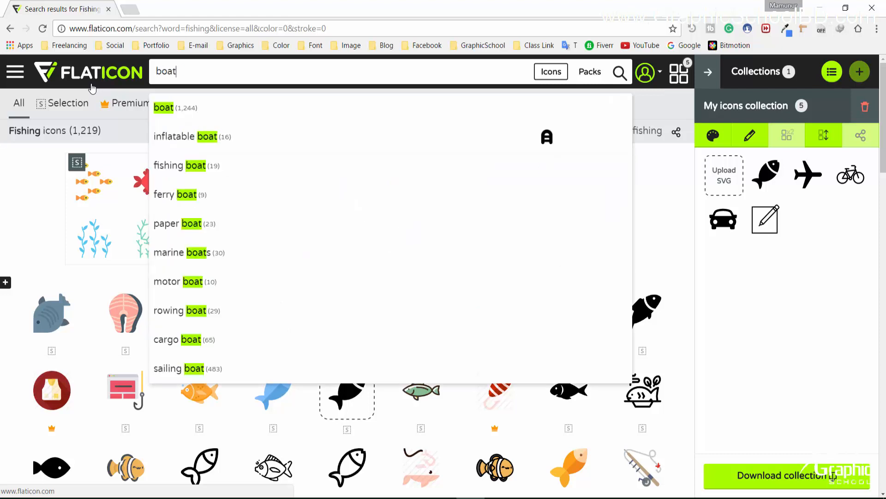
text( riding)
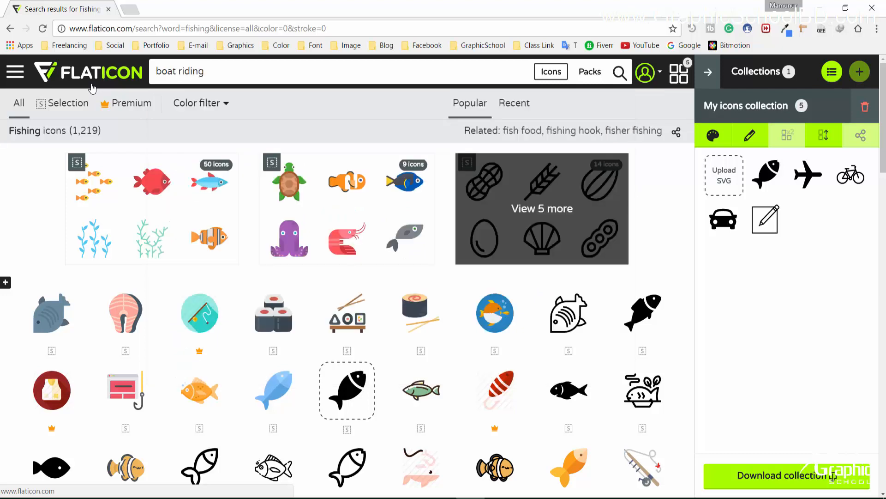
key(Return)
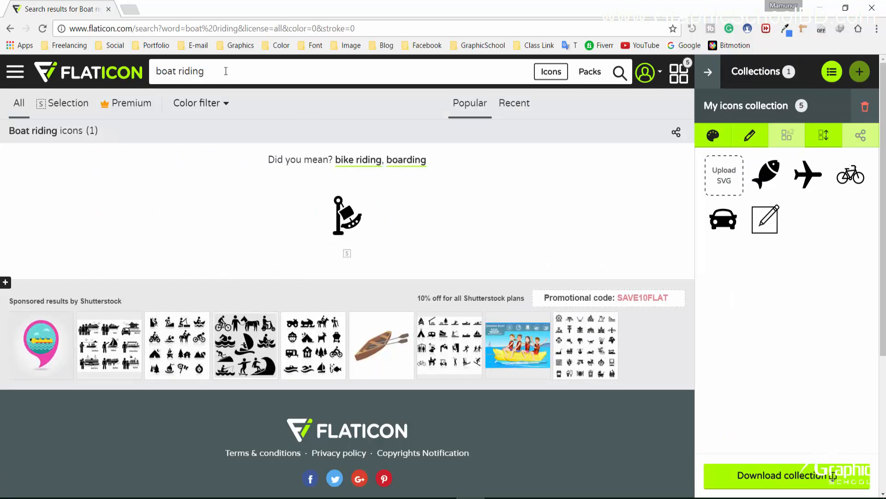
key(ctrl+a)
key(BackSpace)
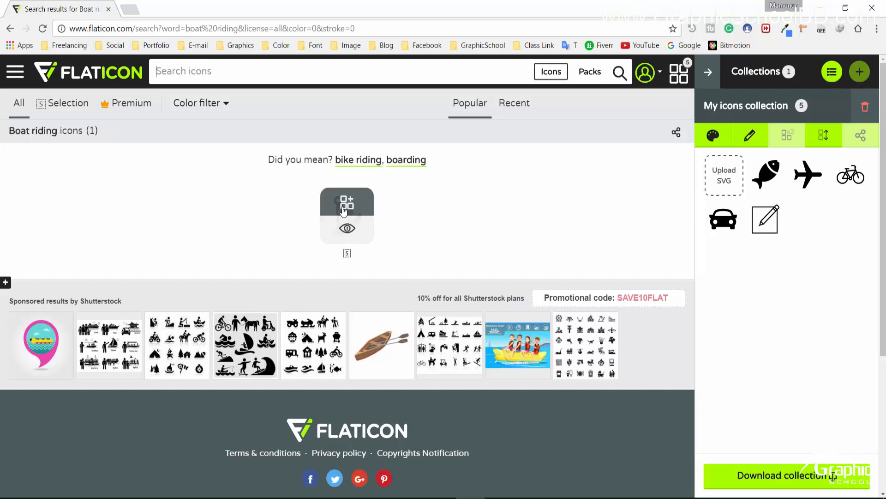
click(347, 210)
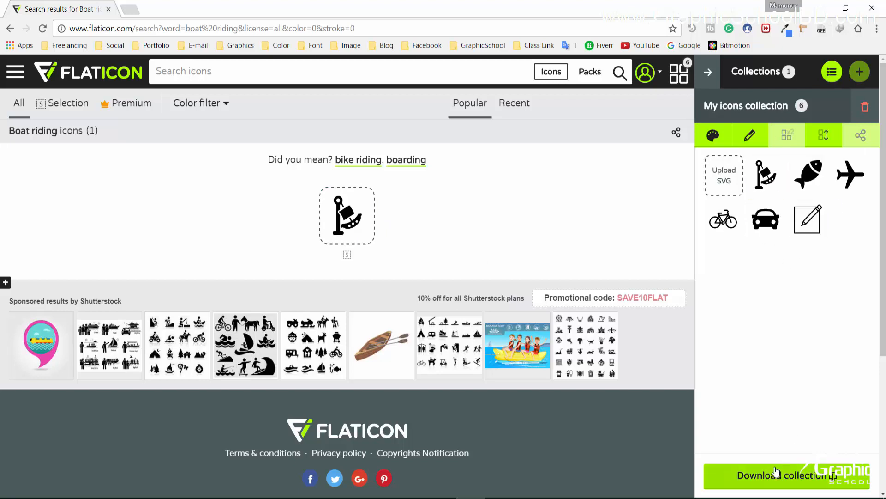
Download the collection as a free PSD and open my-icons-collection_3.zip's psd folder
click(800, 480)
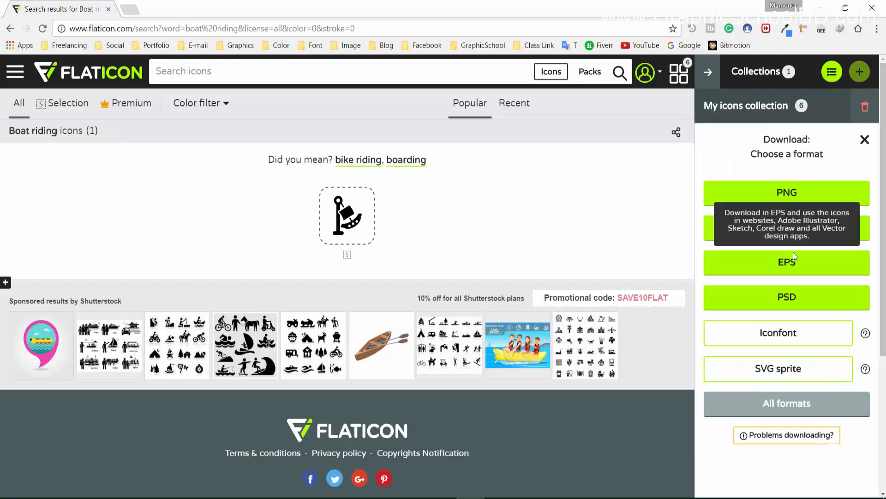
click(787, 296)
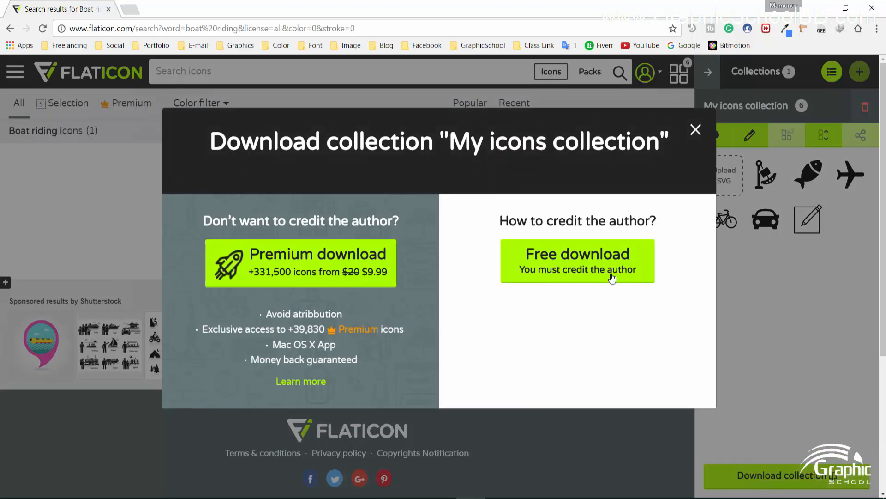
click(591, 262)
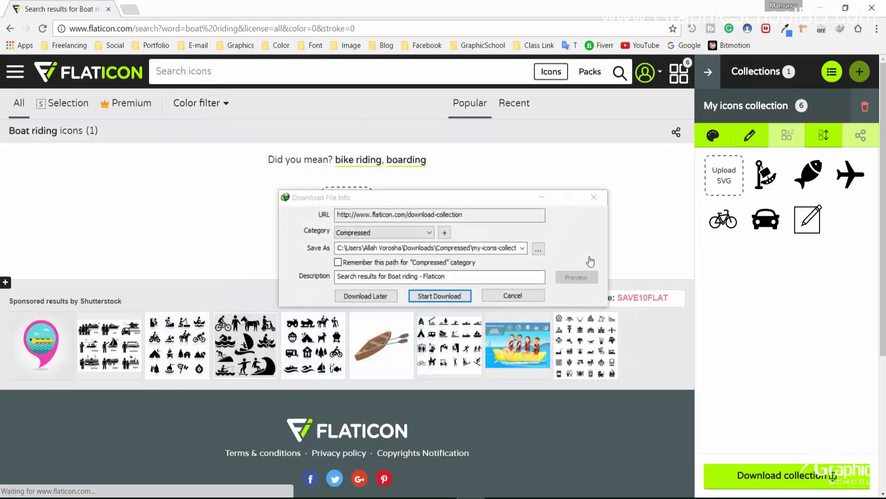
click(435, 296)
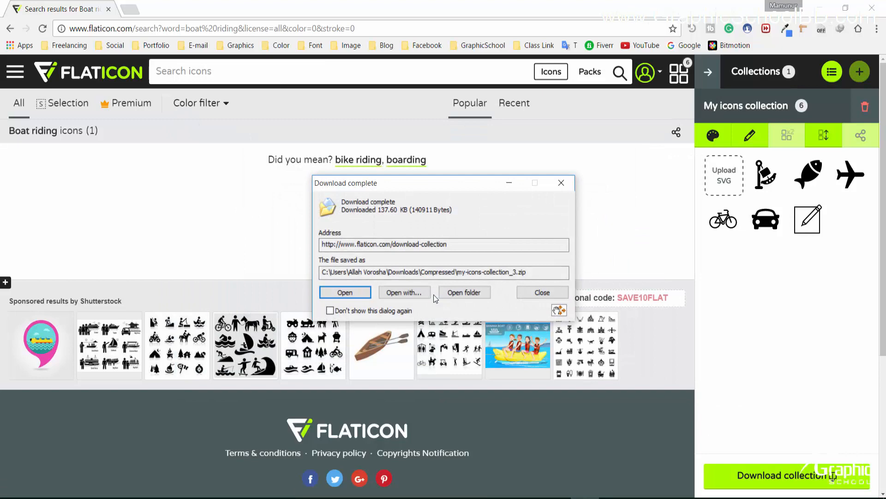
click(361, 297)
double_click(74, 192)
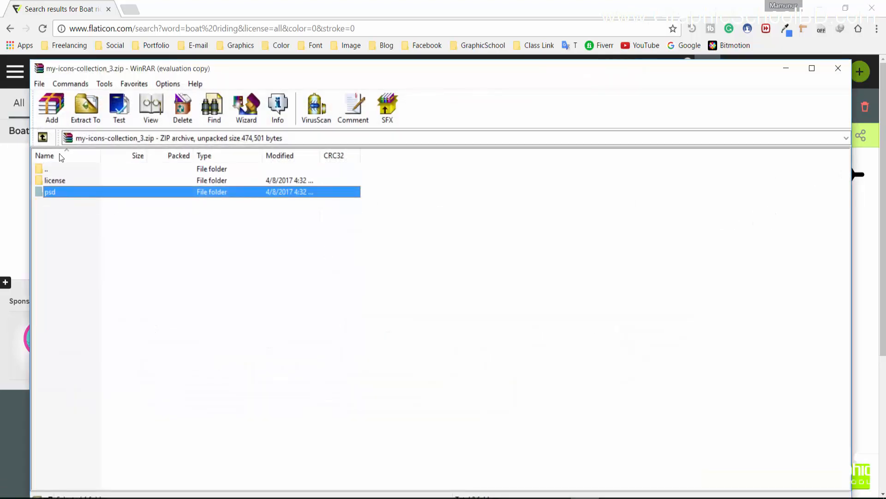
Open 001-fairground-ride, 002-fish and 003-black-plane PSDs in Photoshop, keeping layers
click(59, 181)
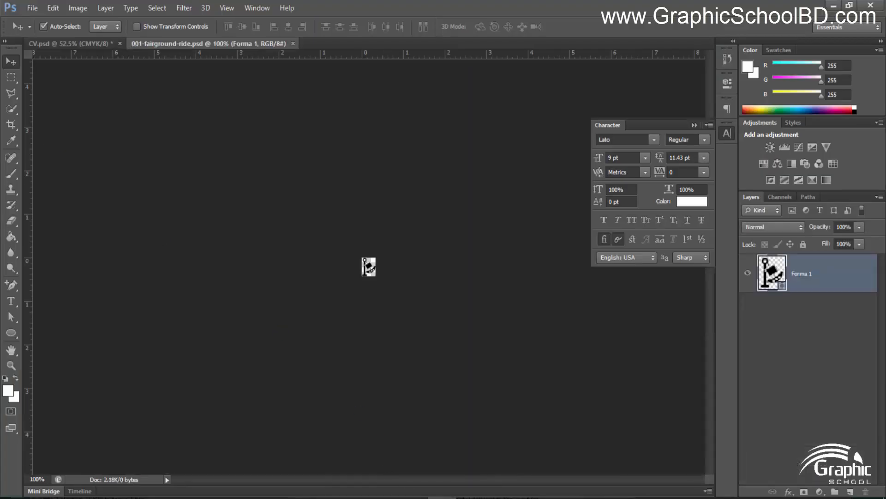
key(alt+Tab)
double_click(60, 192)
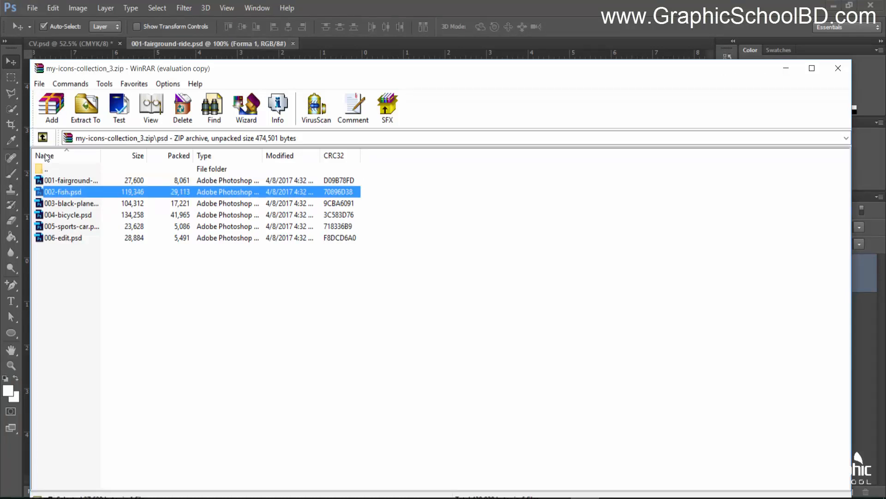
key(Return)
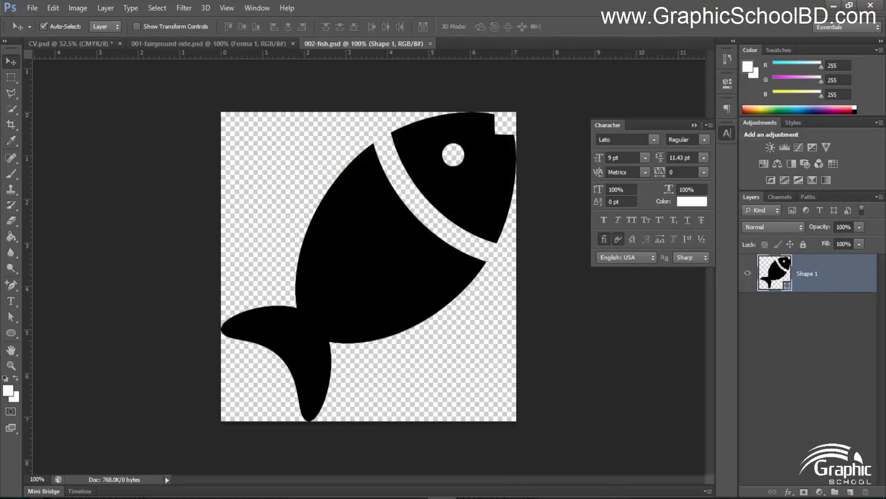
key(alt+Tab)
double_click(91, 202)
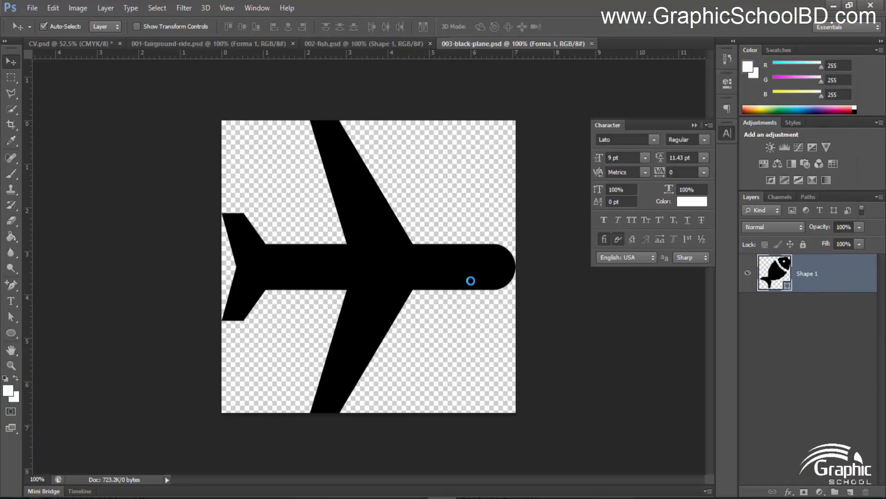
key(alt+Tab)
Open 004-bicycle, 005-sports-car and 006-edit PSDs in Photoshop, then minimize WinRAR
double_click(57, 213)
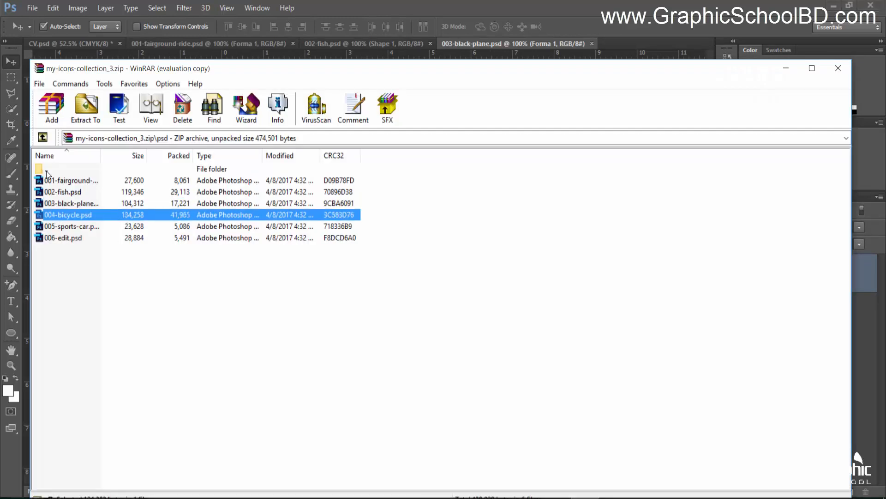
key(Return)
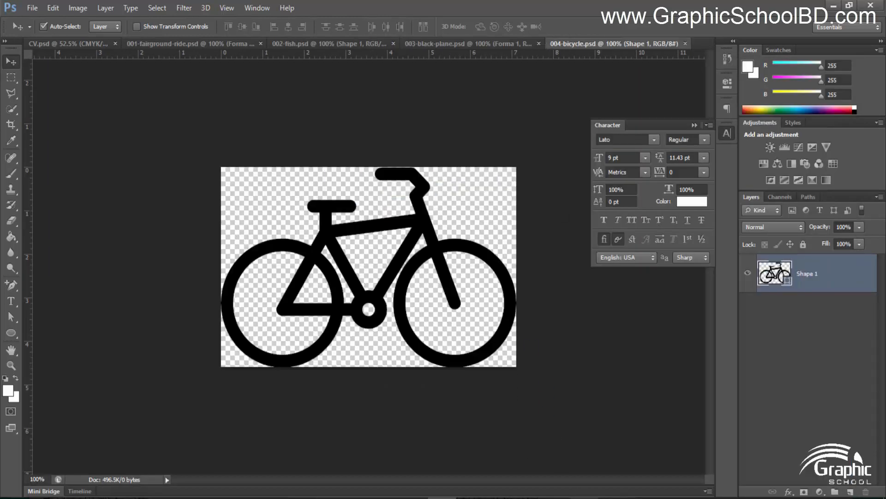
key(alt+Tab)
double_click(60, 223)
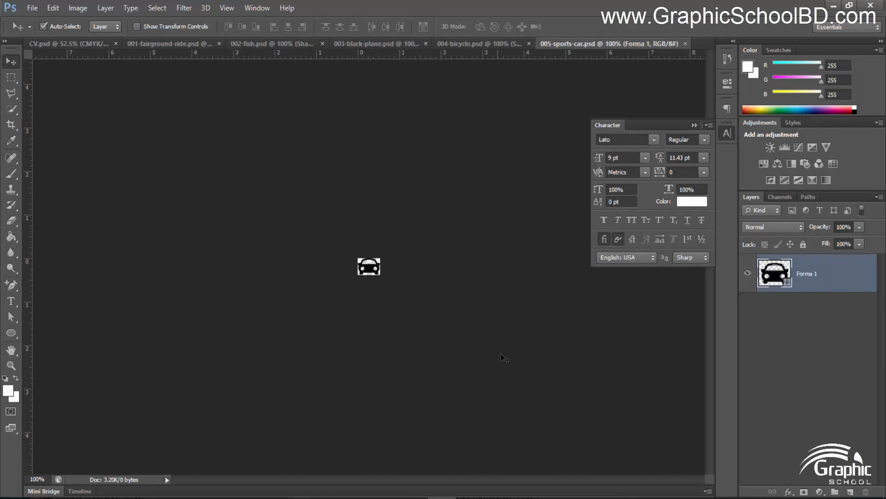
key(alt+Tab)
double_click(62, 237)
key(alt+Tab)
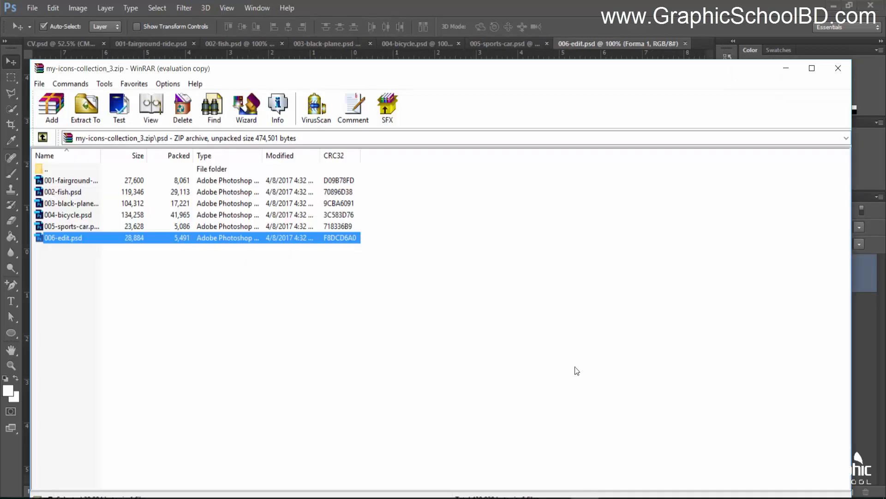
click(786, 69)
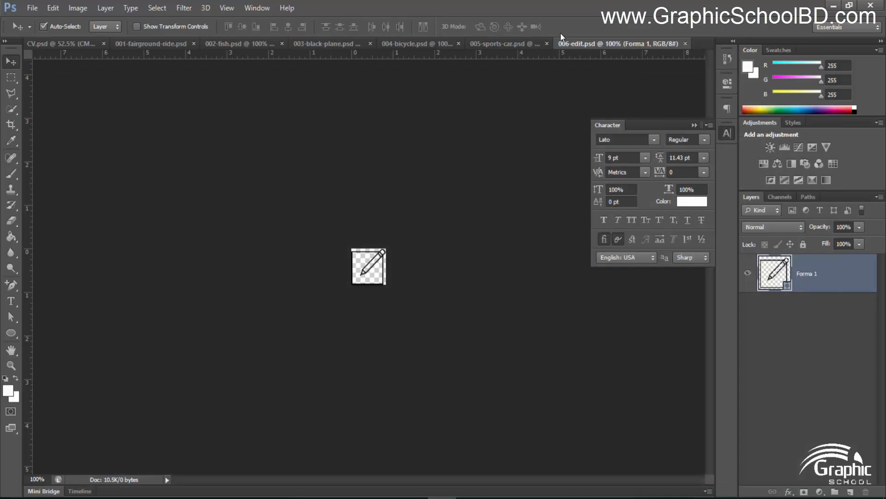
Copy the fairground-ride icon below the address block, enlarge it, and close its file
click(192, 48)
drag(362, 264, 154, 269)
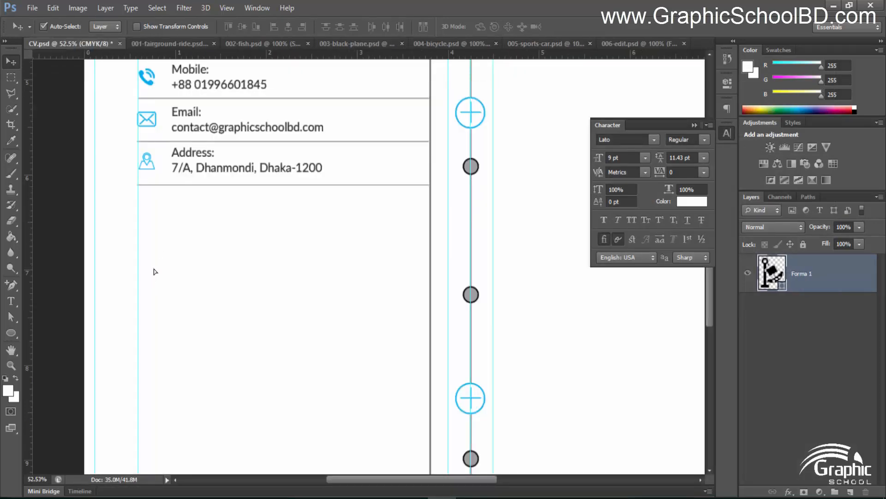
key(ctrl+t)
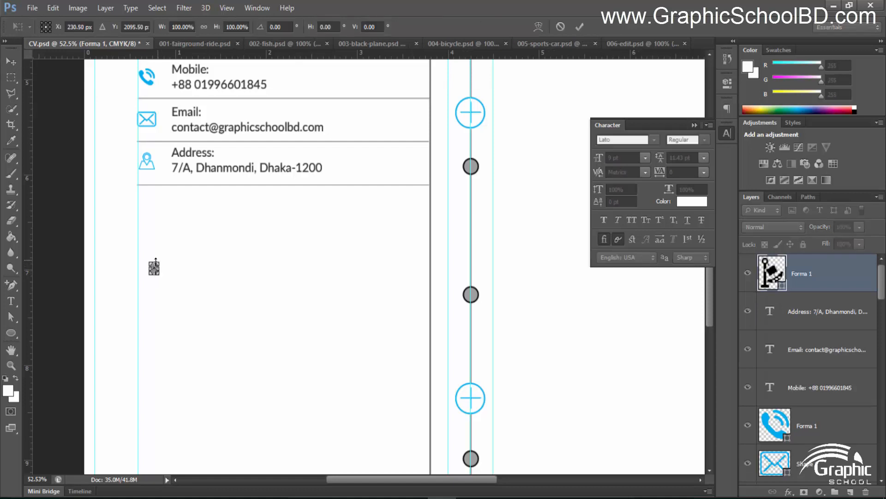
drag(161, 259, 168, 251)
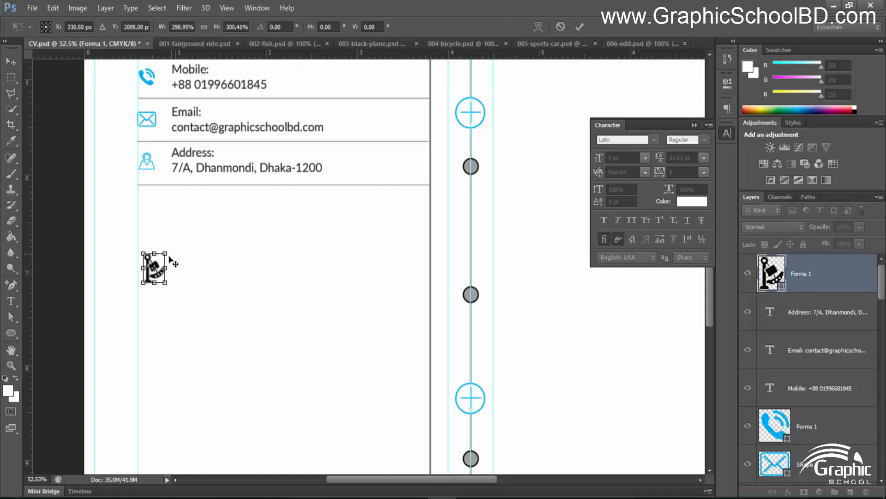
key(Return)
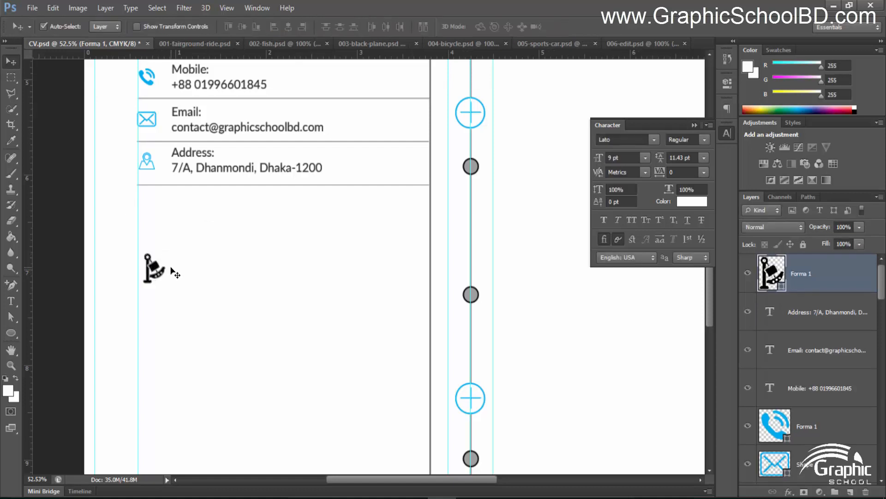
click(188, 44)
click(272, 44)
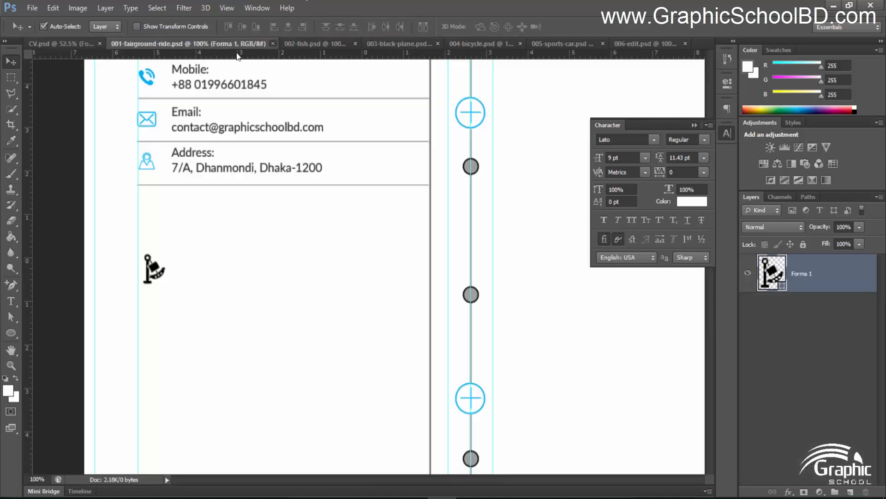
Copy the fish icon beside it at about 18% scale and close 002-fish.psd
click(185, 44)
drag(403, 243, 226, 261)
key(ctrl+t)
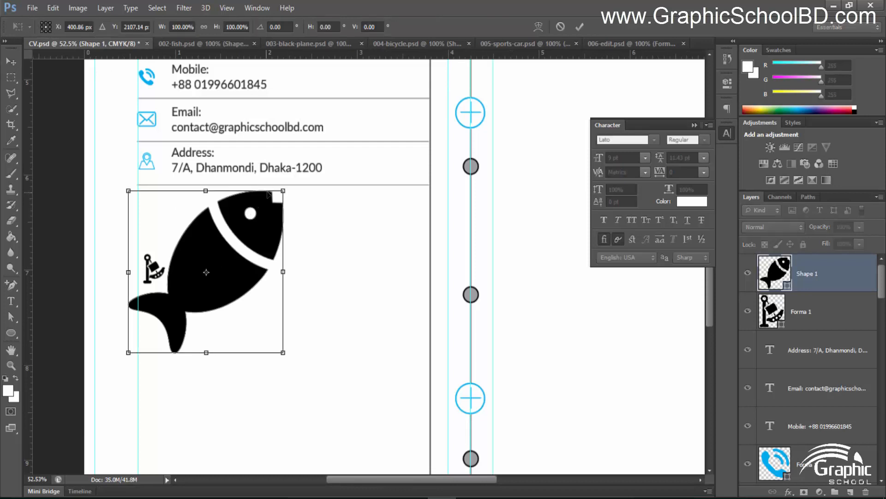
drag(283, 189, 220, 257)
key(Return)
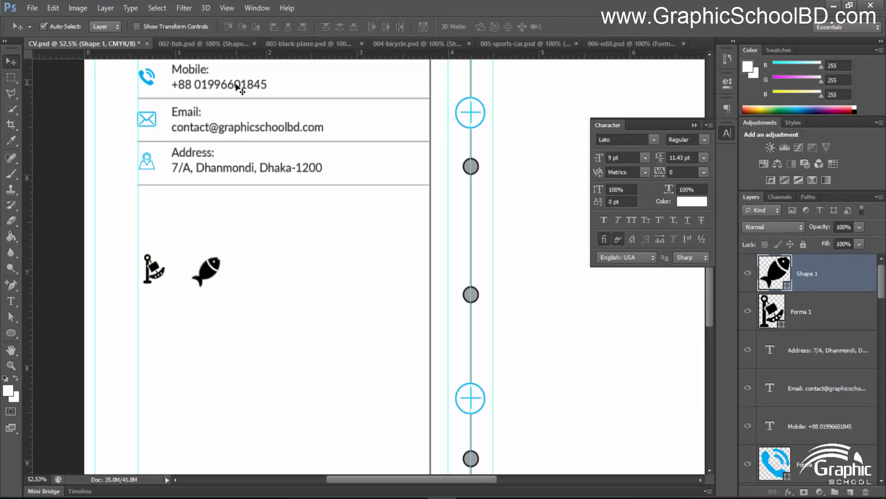
click(253, 43)
Copy the plane icon into the CV at about 27% scale and close its file
click(223, 43)
drag(372, 281, 197, 227)
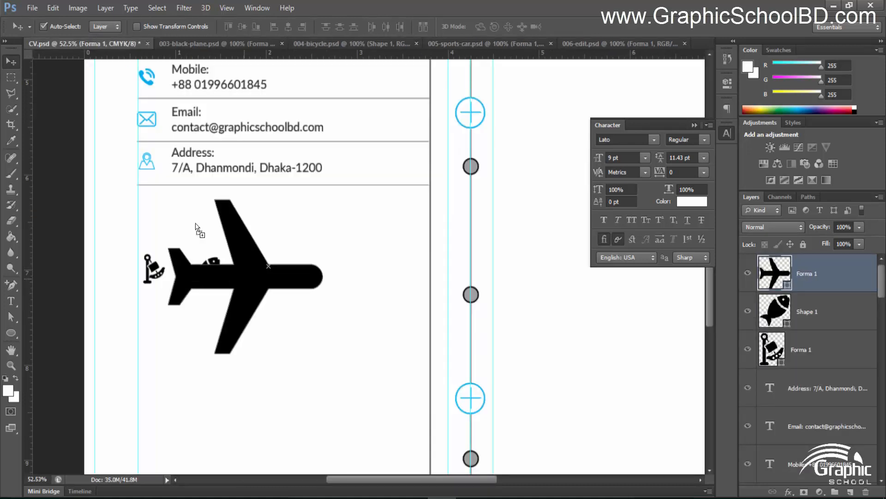
key(ctrl+t)
drag(325, 197, 275, 274)
key(Return)
click(229, 41)
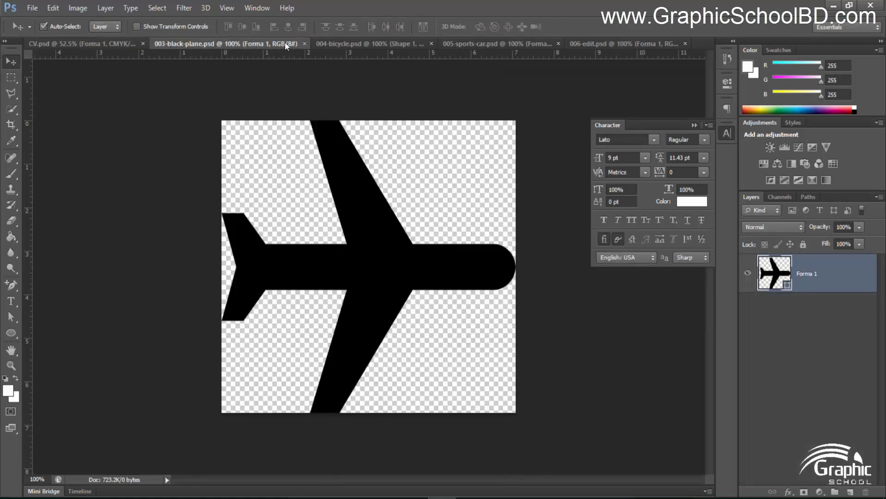
click(304, 44)
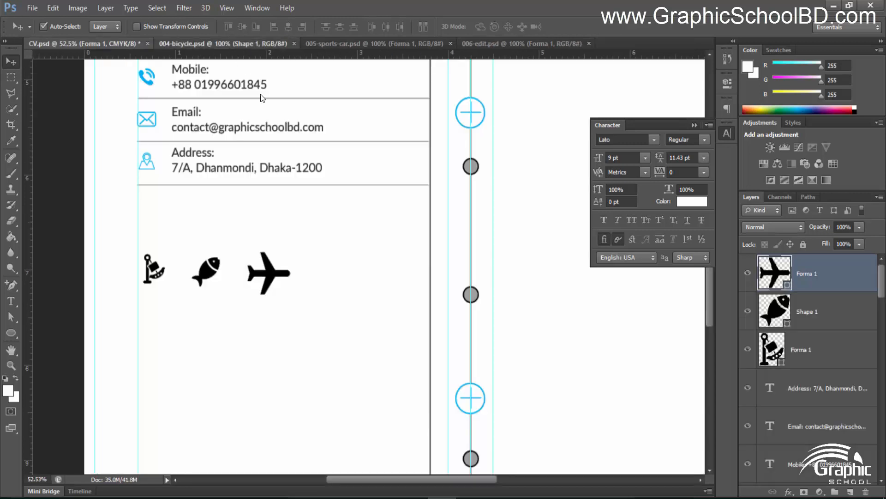
Copy the bicycle icon into the CV at about 26% scale and close its file
click(262, 43)
drag(323, 282, 326, 302)
key(ctrl+t)
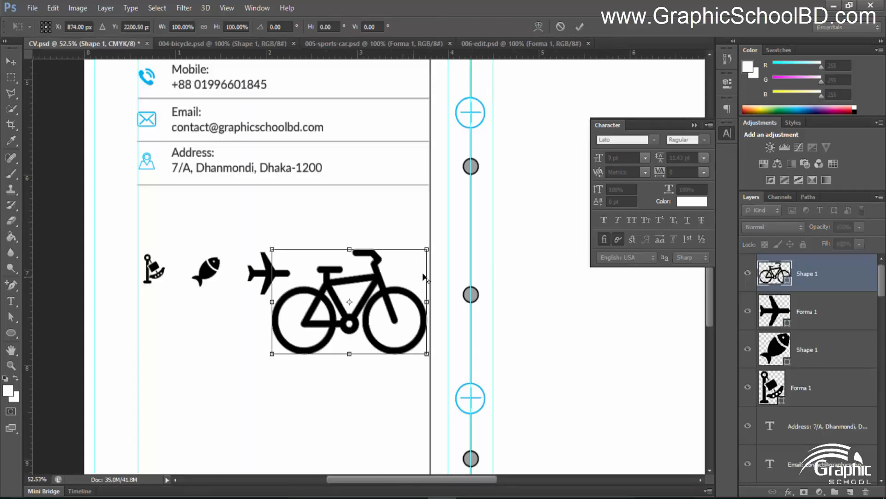
drag(428, 251, 378, 282)
key(Return)
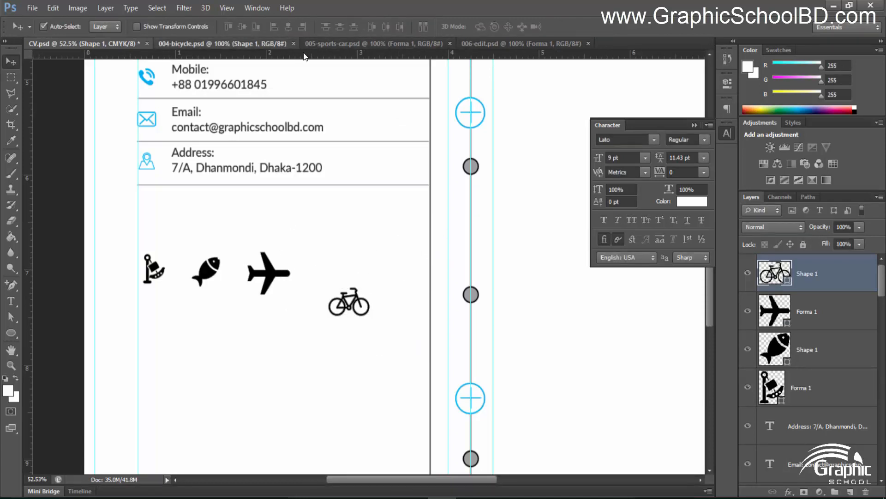
click(294, 43)
Place the car icon in a second row with the bicycle beside it, closing the car file
click(239, 44)
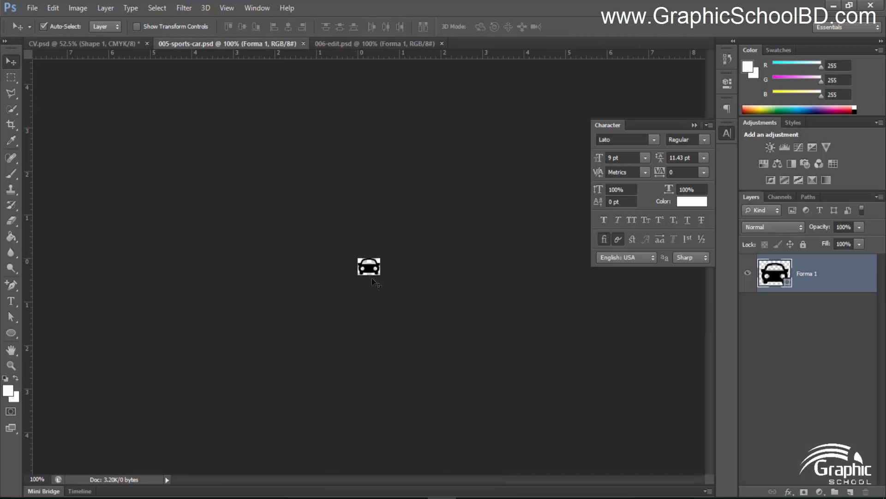
drag(372, 277, 160, 347)
key(ctrl+t)
key(Return)
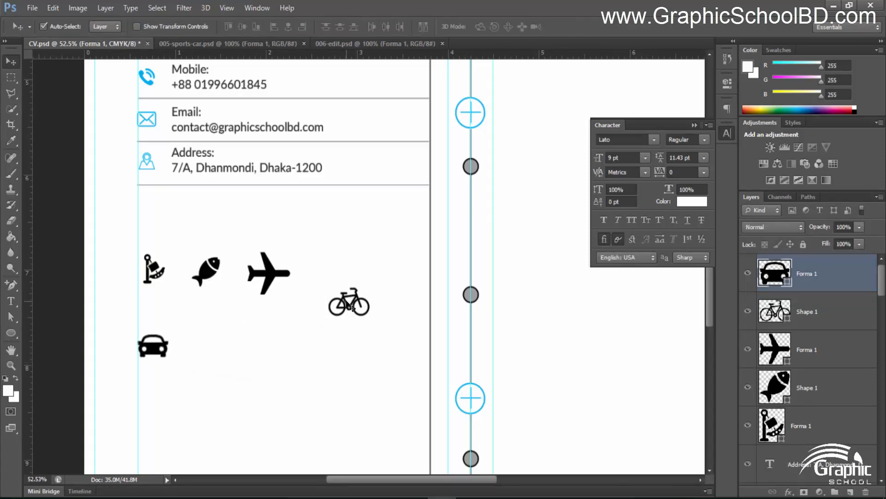
drag(350, 307, 226, 352)
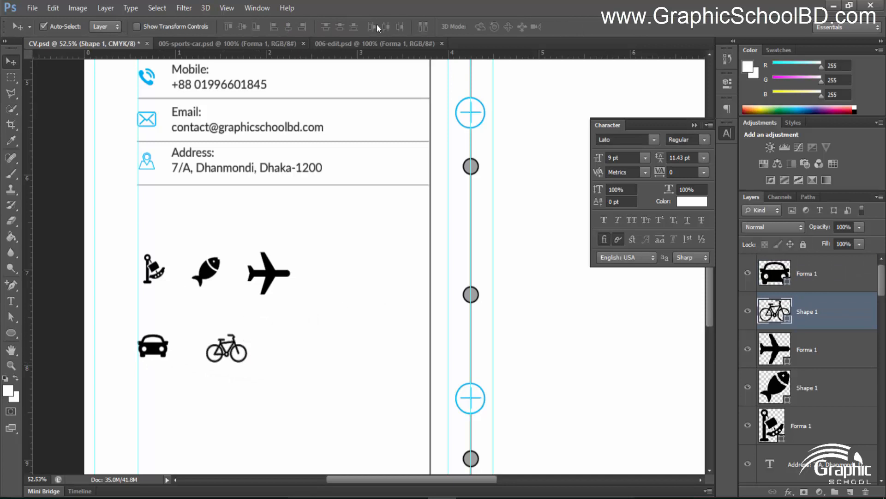
click(230, 42)
Bring the pencil icon in enlarged, then shift the airplane and fish icons right
click(303, 44)
click(276, 43)
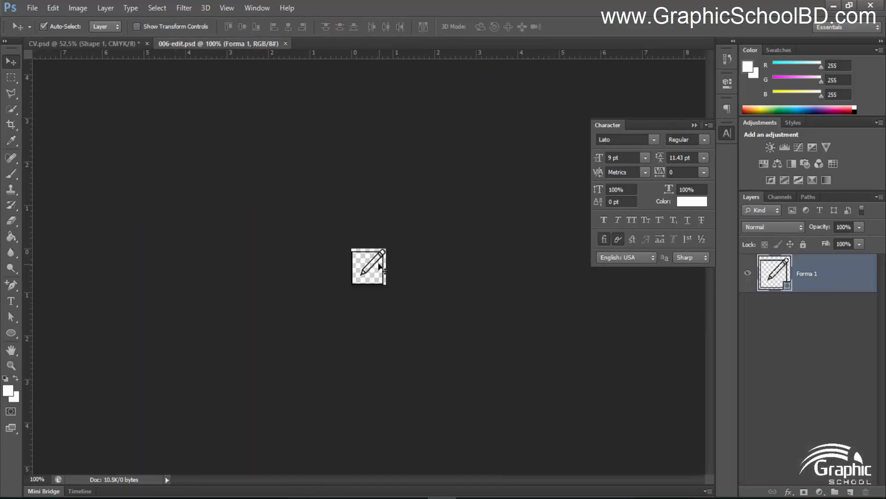
mouse_move(380, 267)
mouse_down()
mouse_move(142, 33)
mouse_move(291, 346)
mouse_move(303, 356)
mouse_move(312, 329)
mouse_move(307, 347)
mouse_up()
key(ctrl+t)
key(Return)
drag(276, 272, 301, 272)
drag(215, 270, 226, 270)
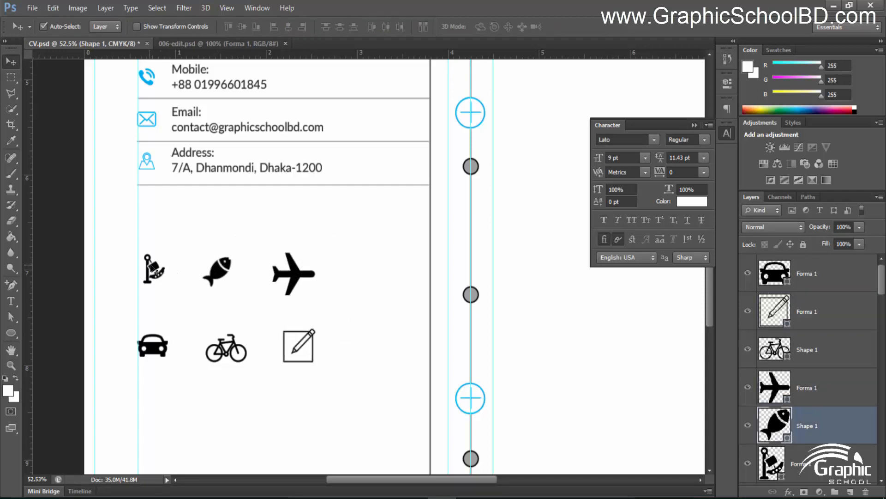
Scale the fishing flag and fish icons up slightly
click(153, 268)
key(ctrl+t)
drag(166, 254, 168, 251)
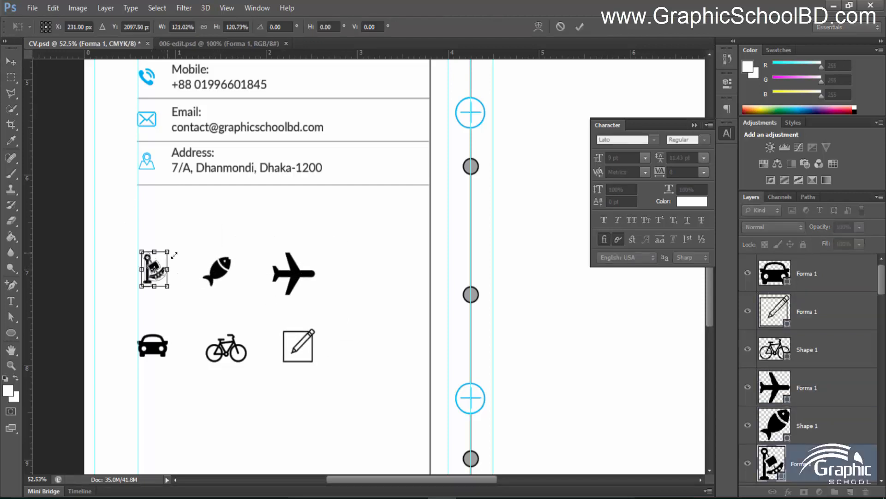
key(Return)
click(213, 273)
key(ctrl+t)
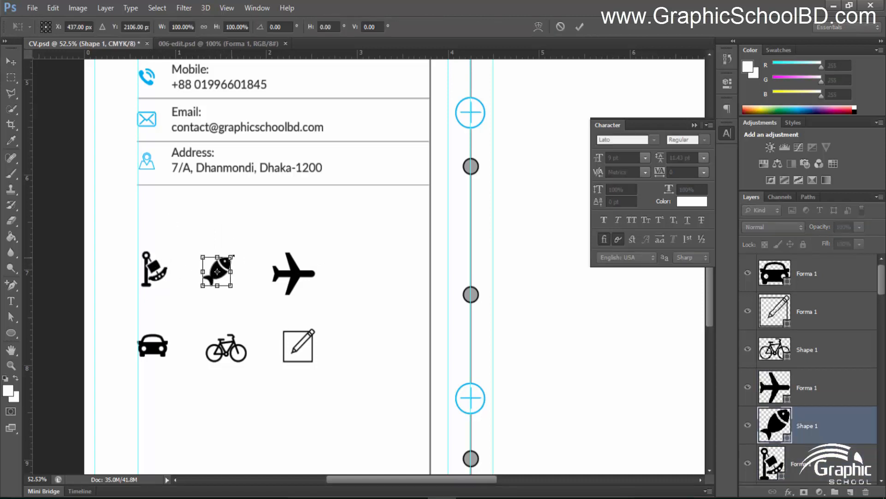
drag(231, 257, 238, 249)
key(Return)
Align the car, bicycle and pencil layers' vertical centres and distribute them horizontally
scroll(311, 314, down, 3)
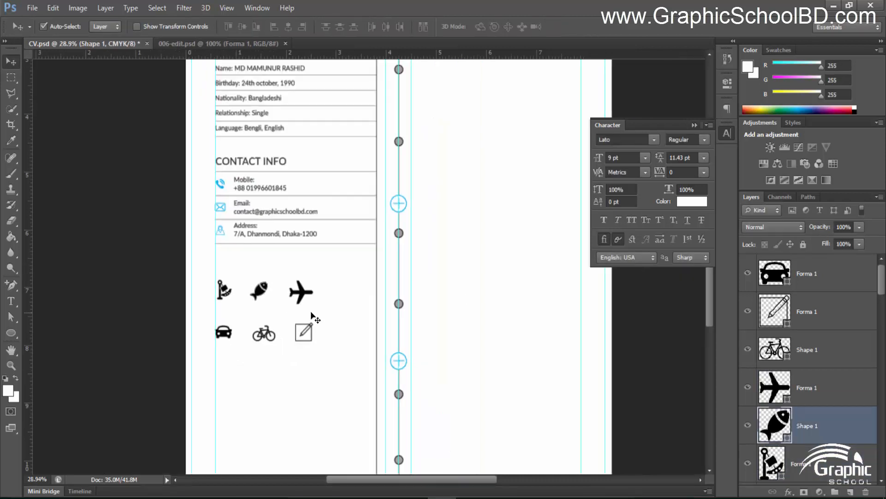
scroll(281, 331, up, 2)
click(794, 284)
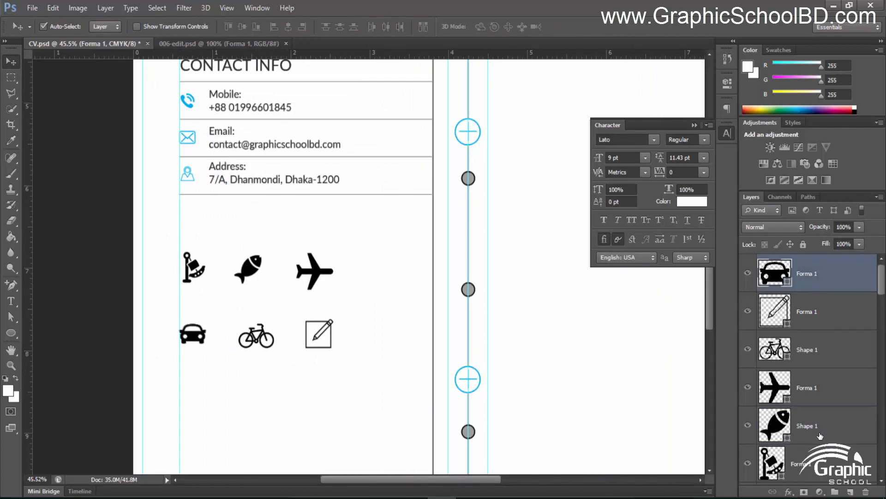
shift+click(809, 456)
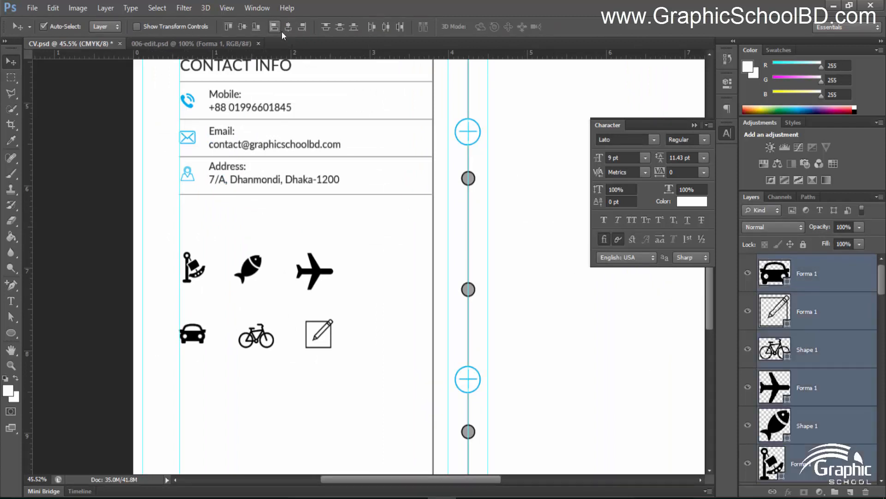
click(803, 279)
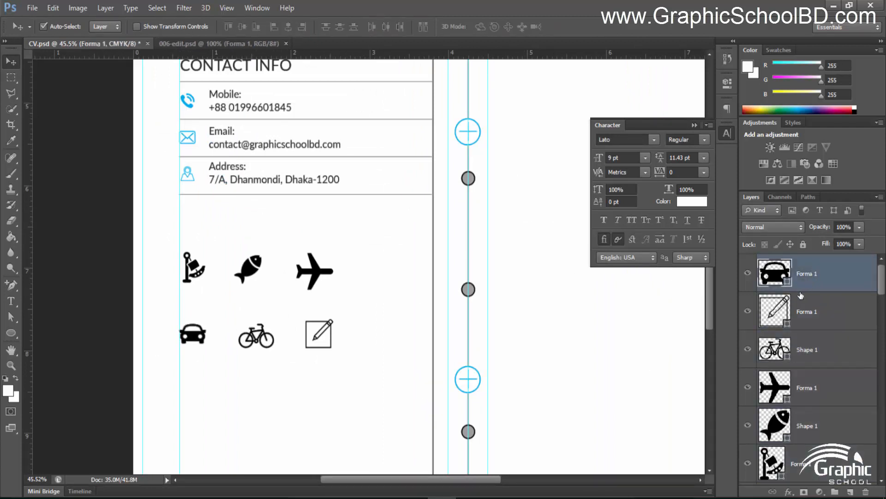
click(809, 317)
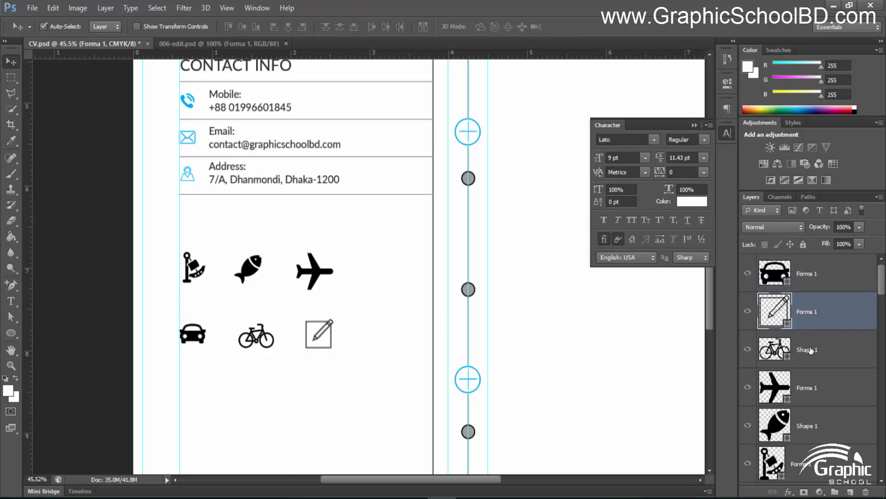
click(811, 350)
shift+click(812, 282)
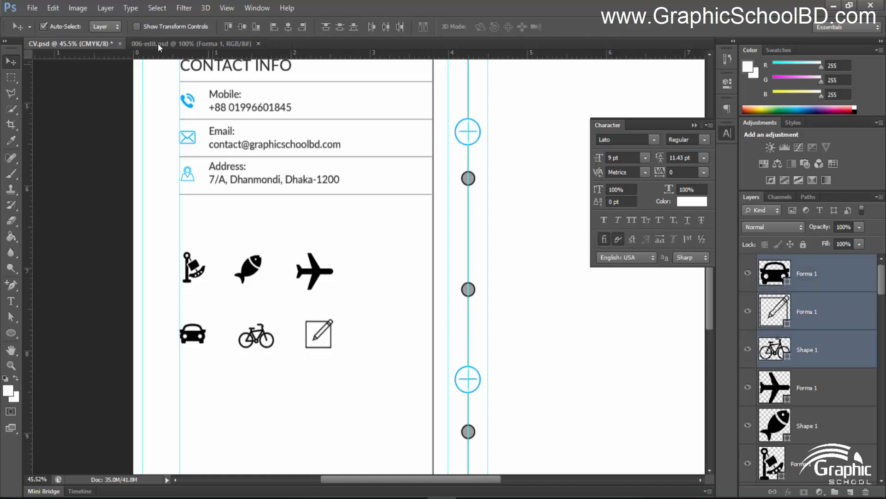
click(245, 26)
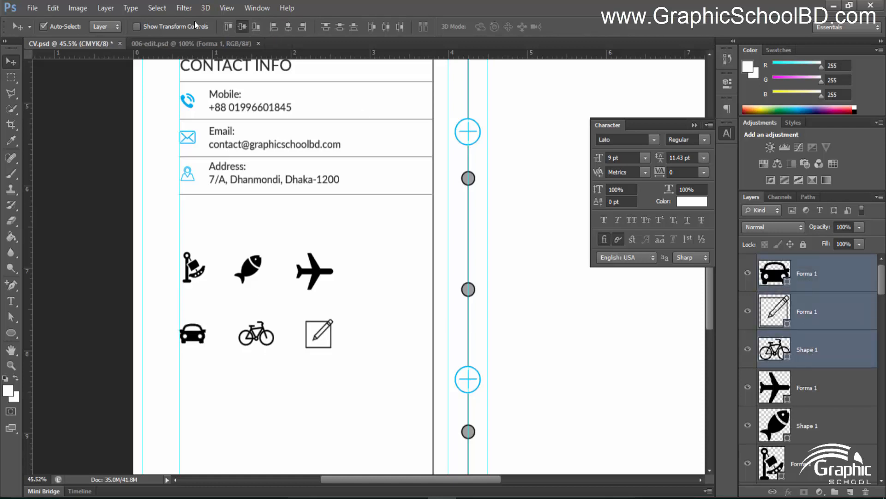
click(386, 27)
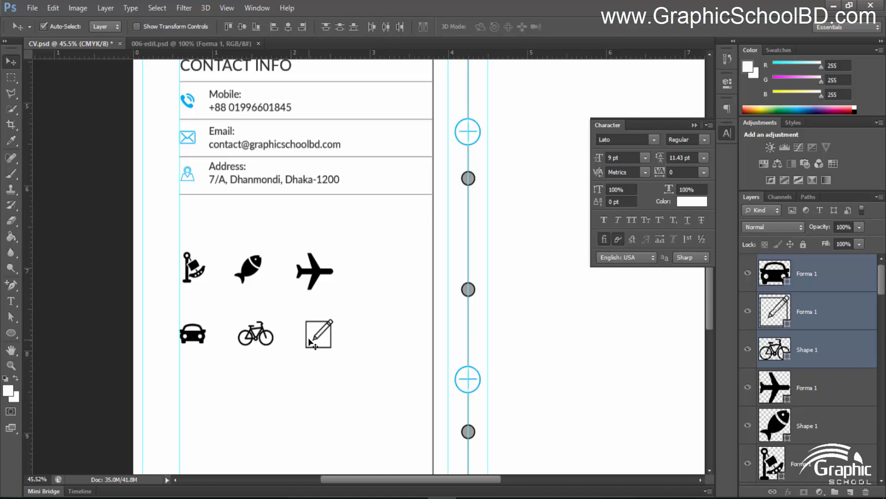
Move the car, bicycle and pencil icons right and space the bottom row evenly
click(118, 336)
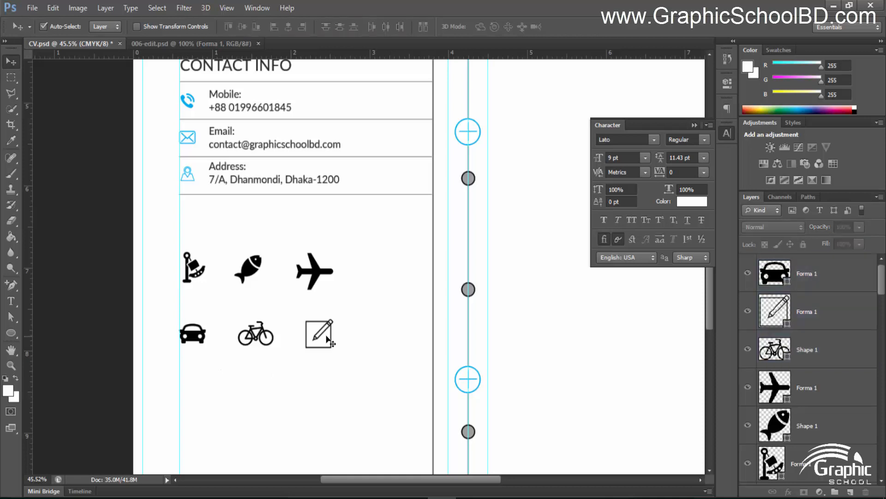
click(325, 333)
key(shift+Right)
key(shift+Right)
key(shift+Right)
key(shift+Right)
key(shift+Right)
key(shift+Right)
key(shift+Right)
key(shift+Right)
key(shift+Right)
key(shift+Right)
key(shift+Right)
key(shift+Right)
key(shift+Right)
key(shift+Right)
key(shift+Right)
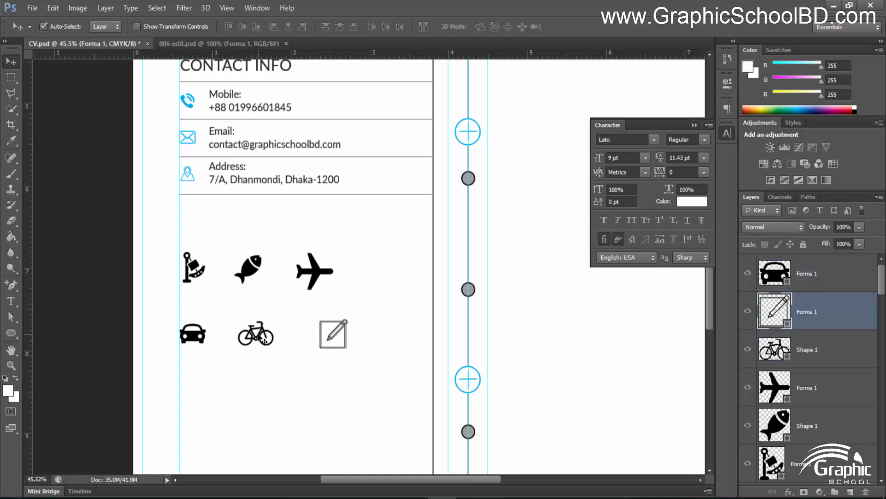
drag(265, 339, 287, 339)
drag(353, 341, 362, 341)
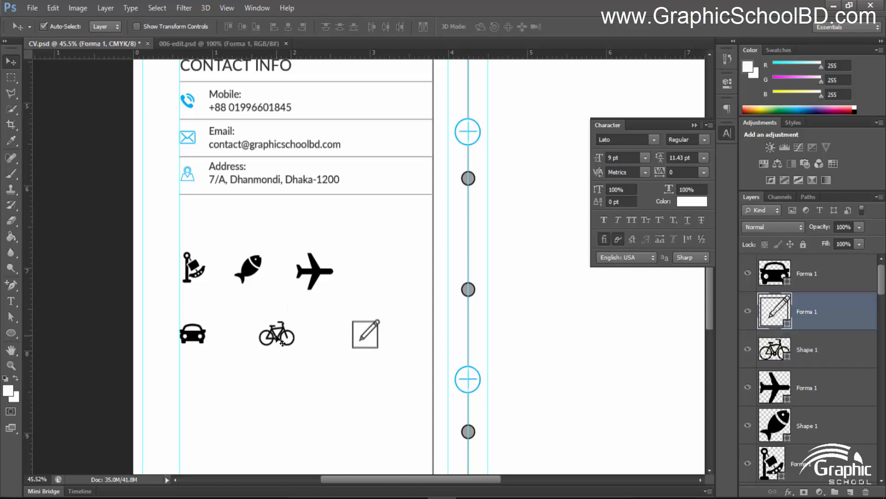
drag(276, 339, 285, 340)
click(197, 333)
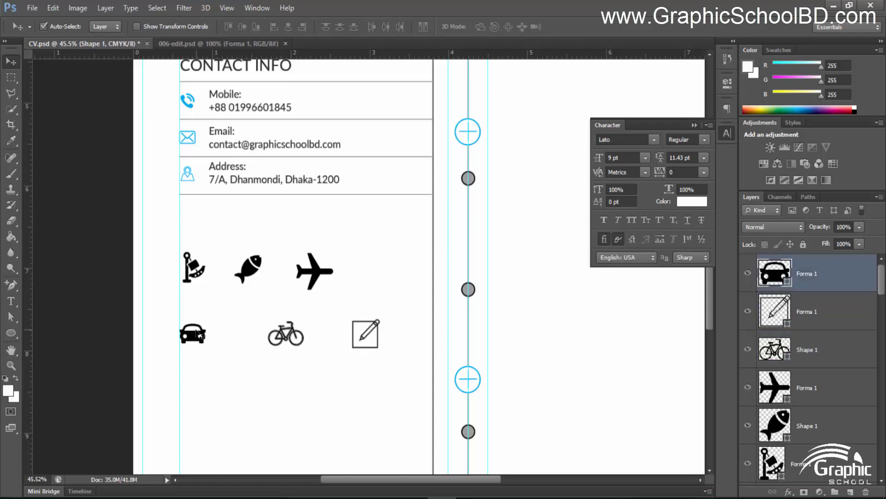
drag(200, 333, 223, 333)
drag(369, 334, 377, 334)
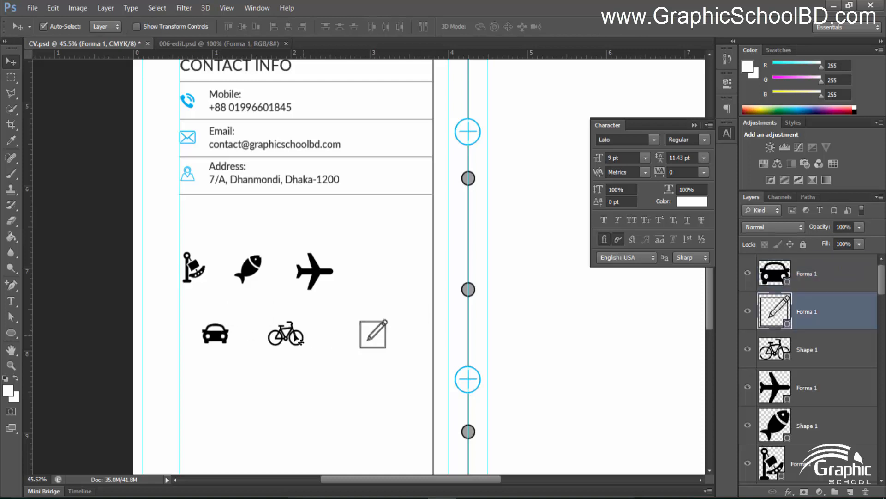
drag(299, 341, 306, 341)
shift+click(809, 290)
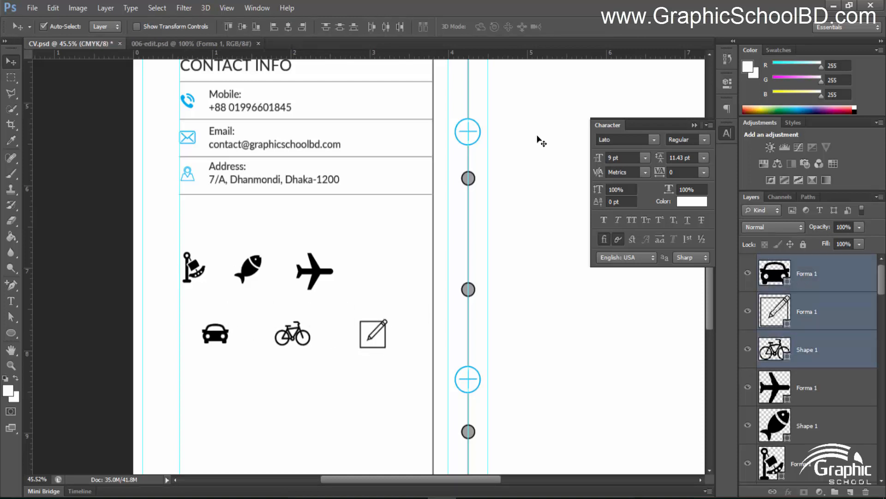
click(384, 28)
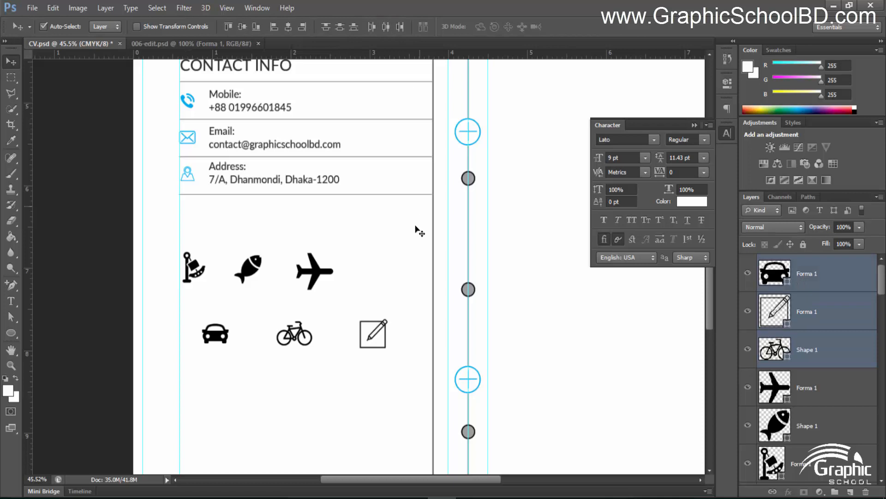
Move the flag icon toward the fish and space the flag, fish and airplane row evenly
click(200, 269)
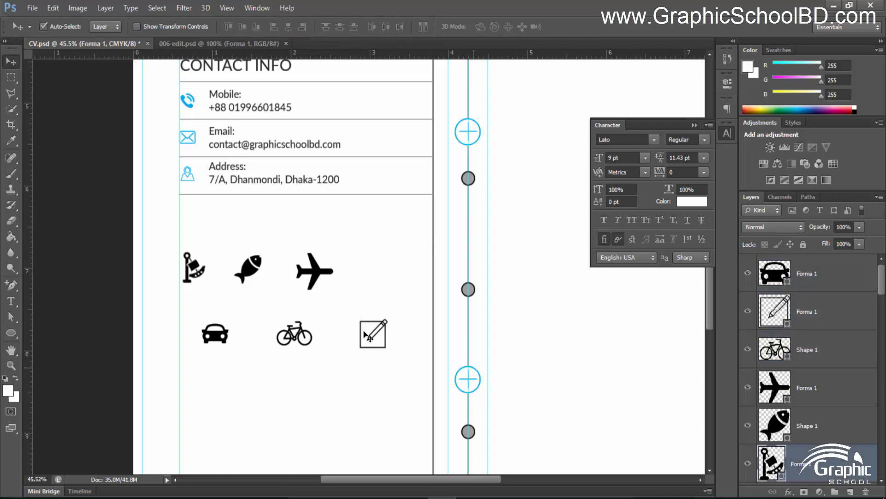
drag(207, 277, 385, 271)
scroll(847, 423, down, 3)
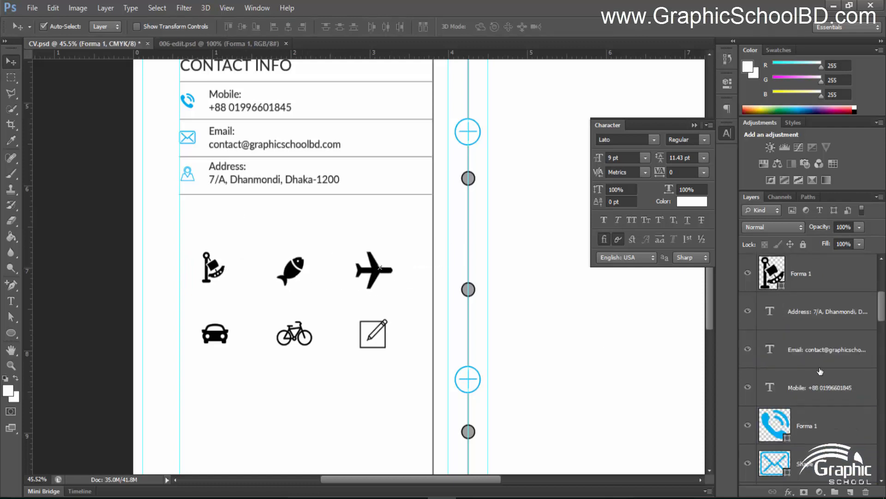
scroll(847, 423, up, 2)
shift+click(848, 425)
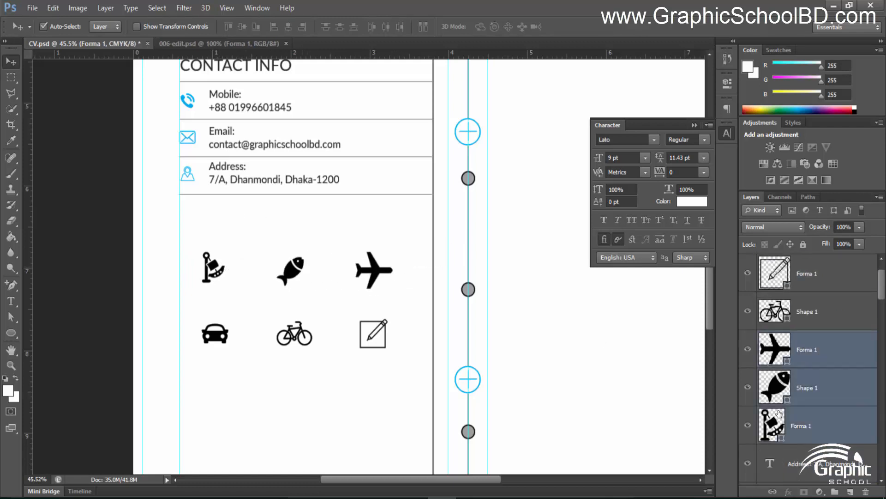
click(389, 28)
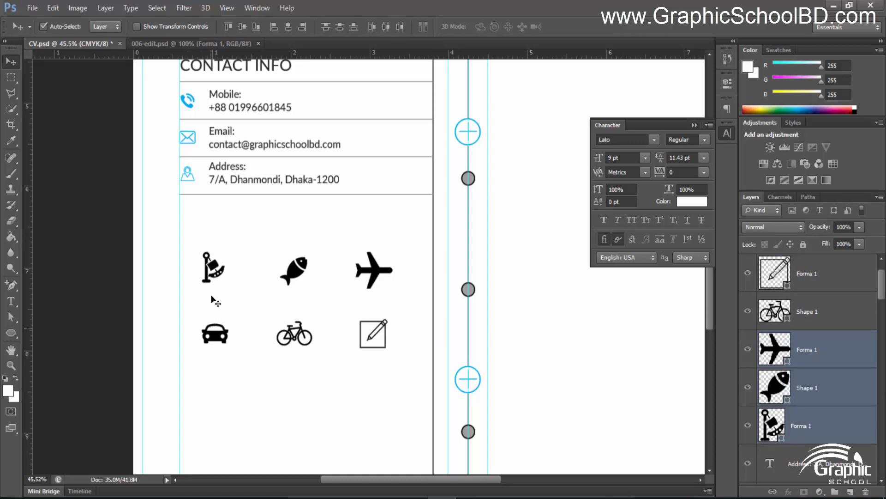
Select the icon layers column by column: flag with car, fish with bicycle, airplane with pencil
click(797, 426)
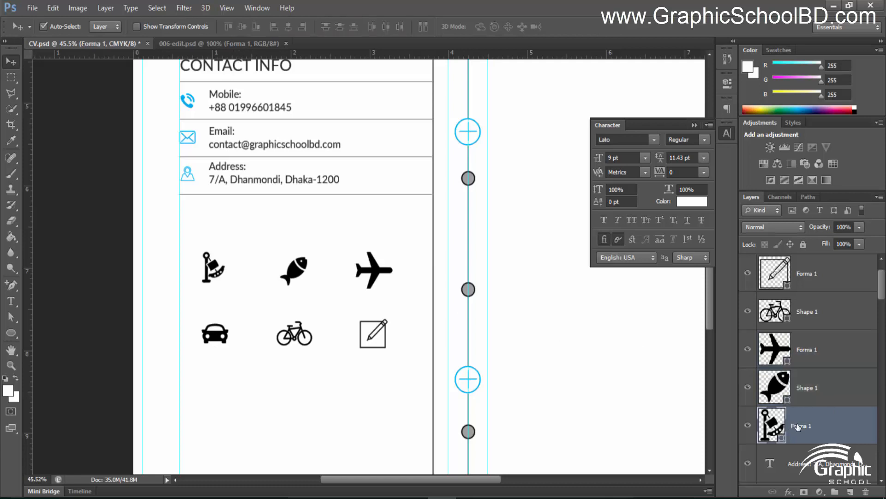
scroll(809, 294, down, 3)
scroll(803, 358, up, 4)
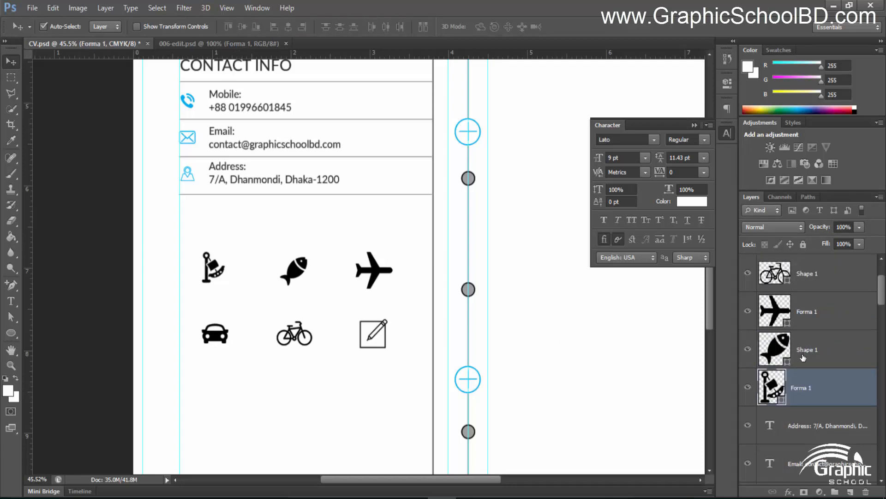
ctrl+click(829, 276)
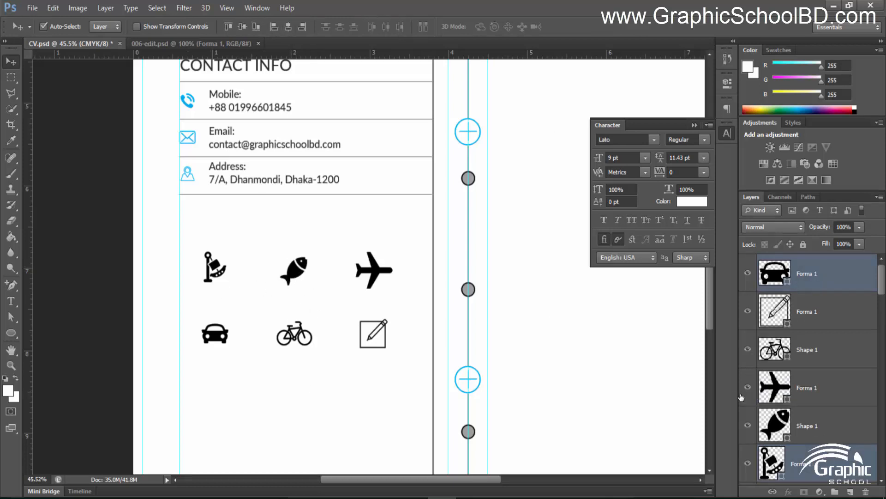
click(816, 408)
ctrl+click(838, 352)
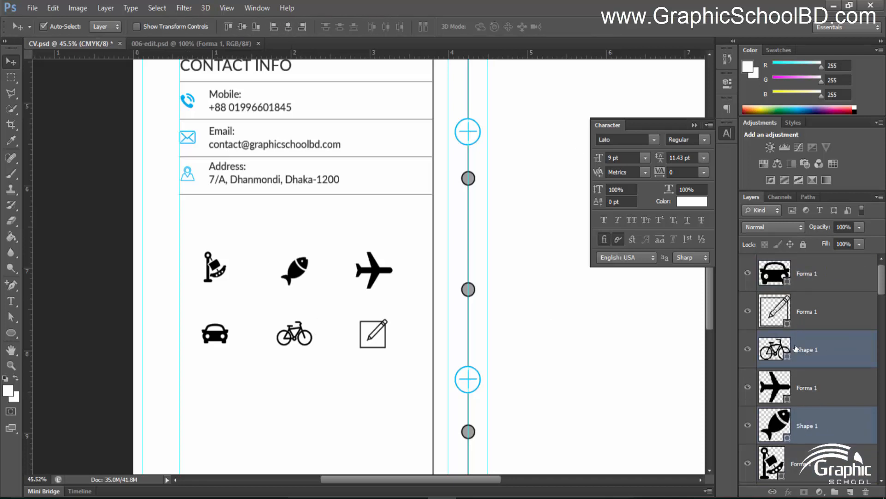
click(798, 380)
ctrl+click(817, 314)
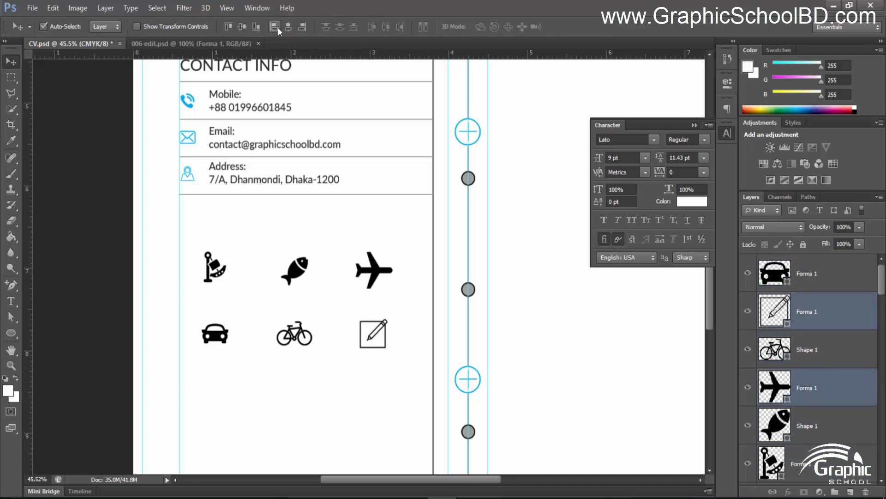
Zoom and pan the view in close on the hobby icon grid
click(11, 365)
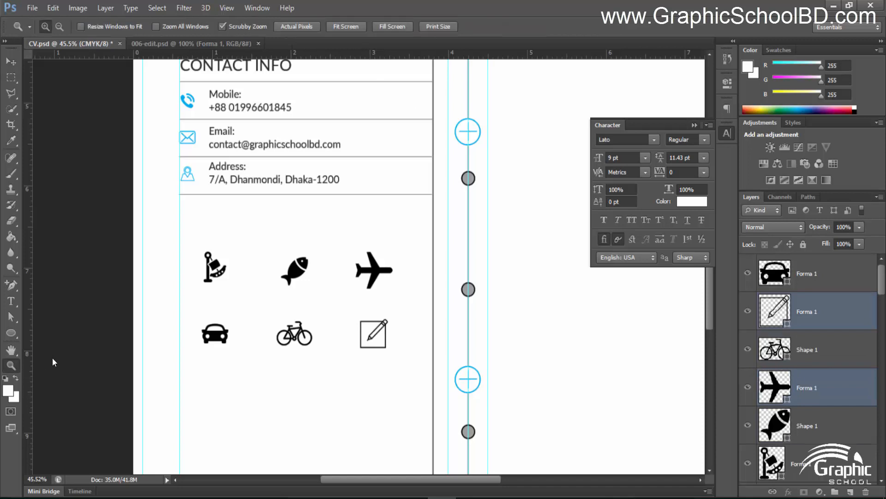
drag(111, 346, 37, 349)
drag(269, 309, 369, 332)
click(535, 378)
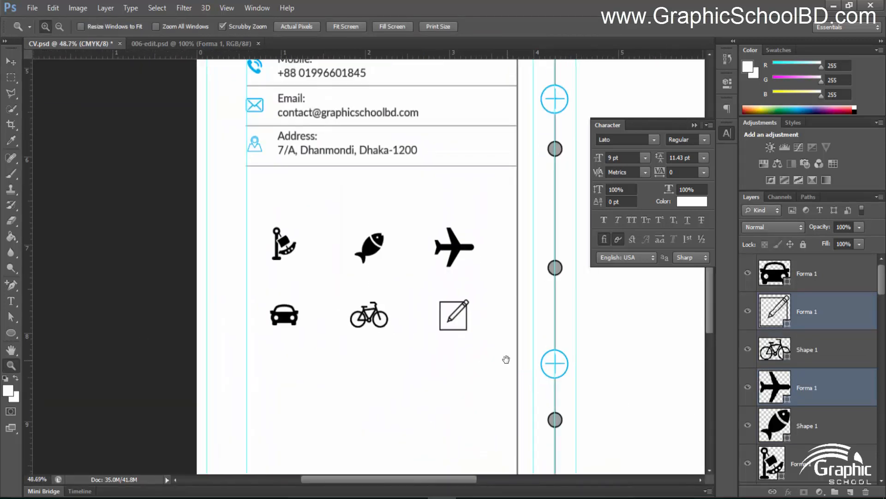
drag(440, 276, 408, 277)
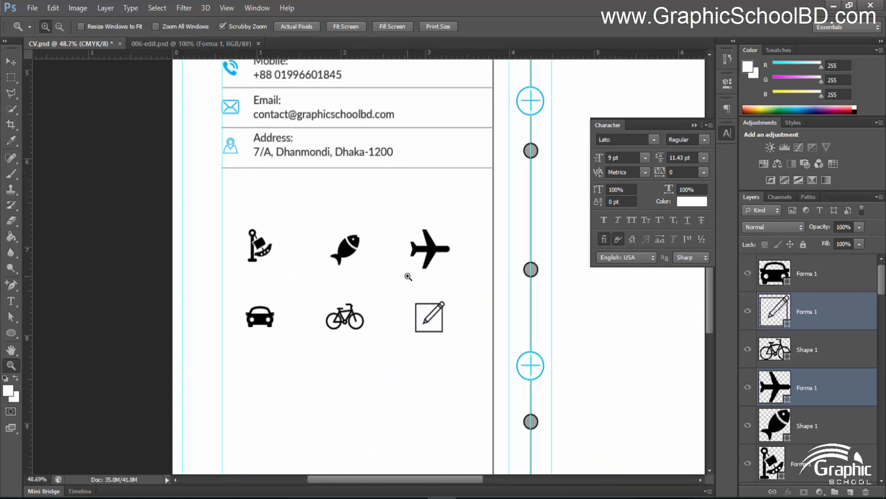
drag(307, 198, 306, 201)
click(80, 224)
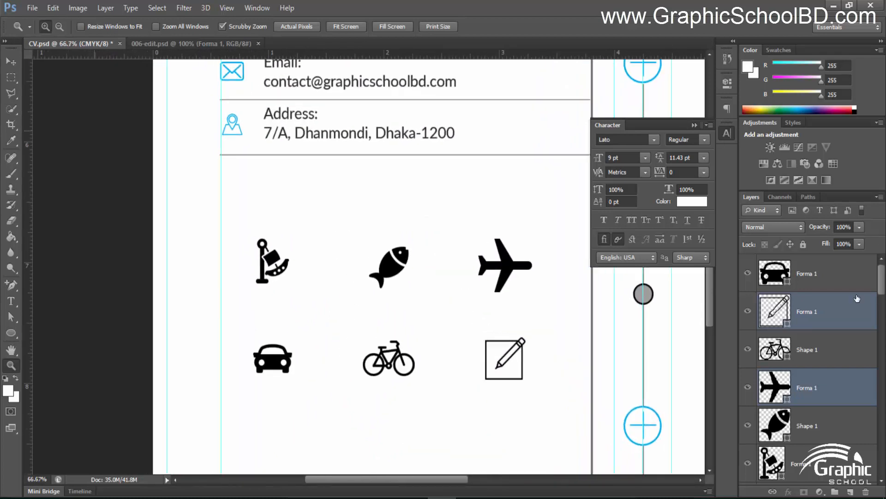
drag(471, 256, 448, 258)
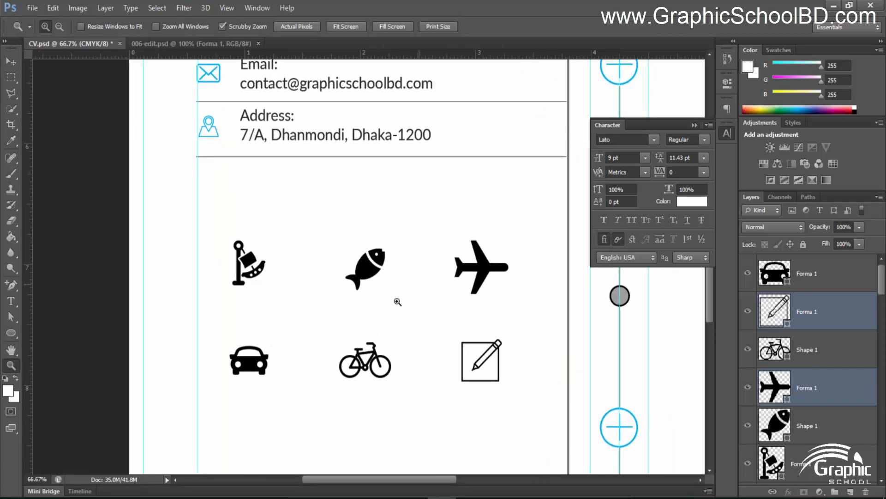
click(10, 301)
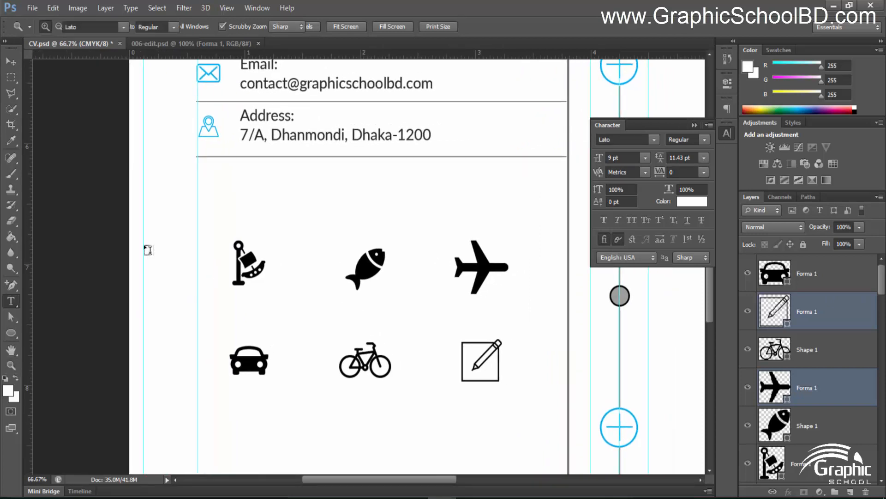
Type the HOBBIES heading above the icons and colour it dark grey #242424
click(203, 207)
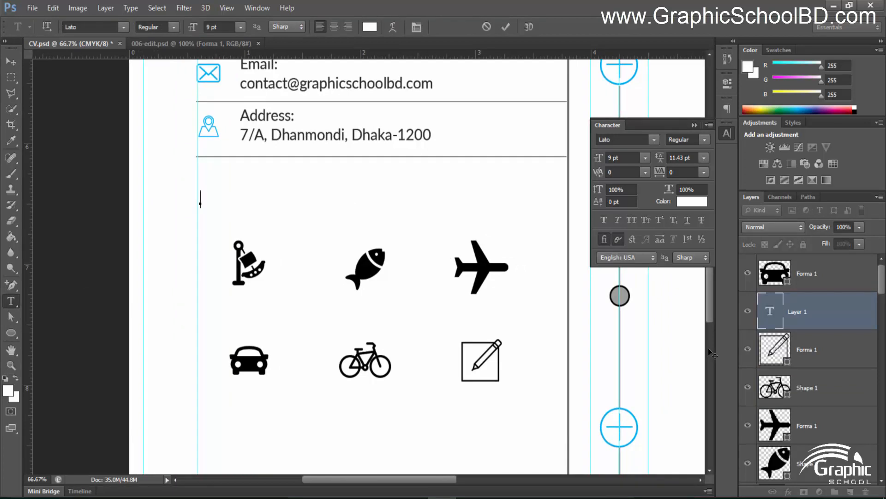
text(HO)
key(ctrl+a)
click(370, 26)
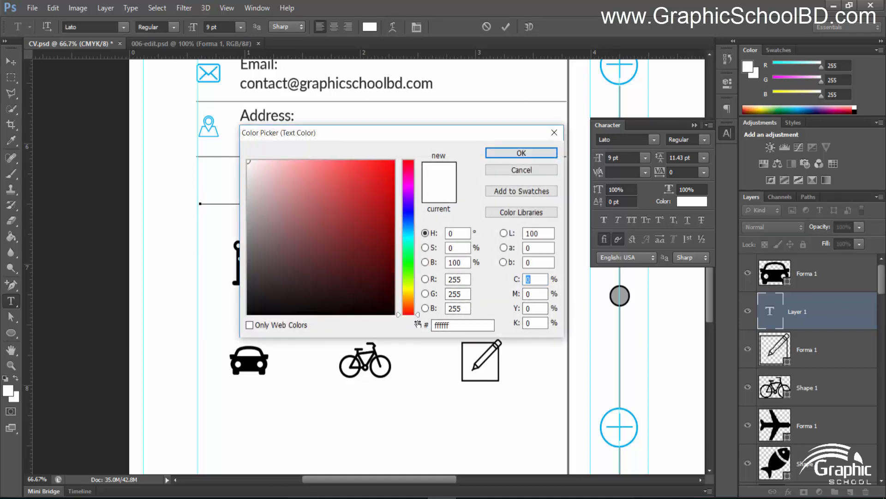
double_click(462, 326)
text(2)
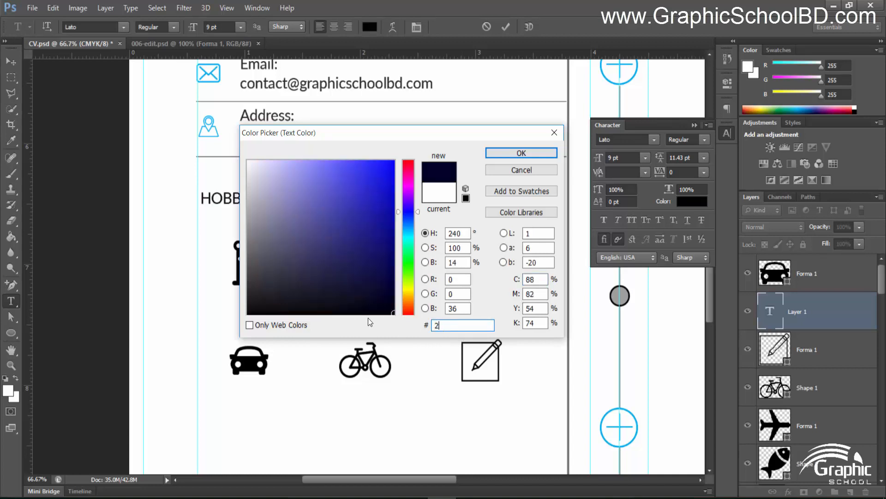
text(42424)
key(Return)
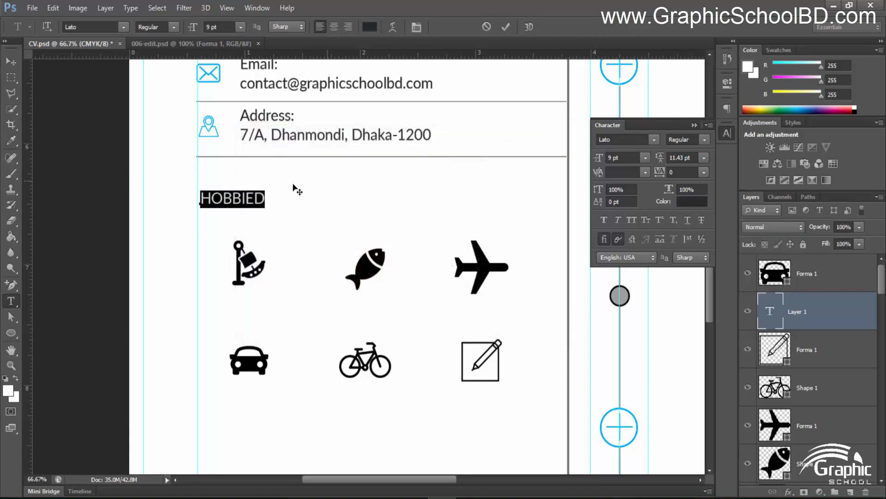
Set the HOBBIES heading to 14 pt and shift it left to the section edge
click(263, 200)
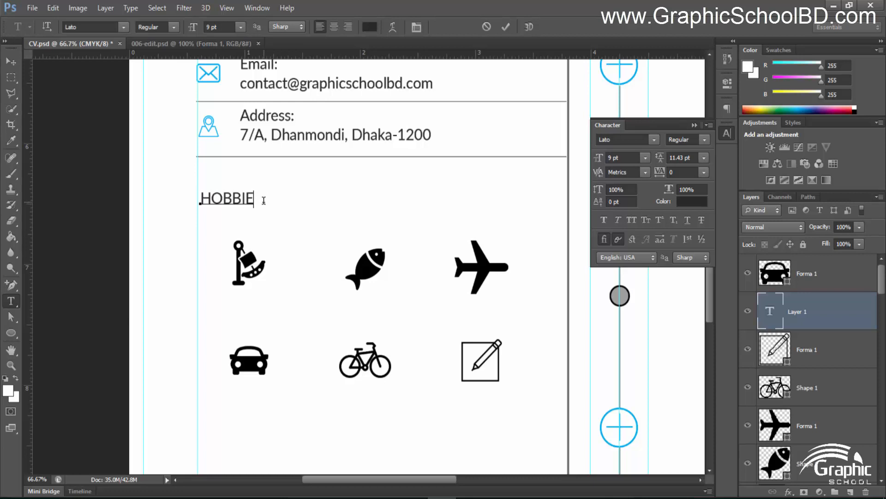
key(ctrl+a)
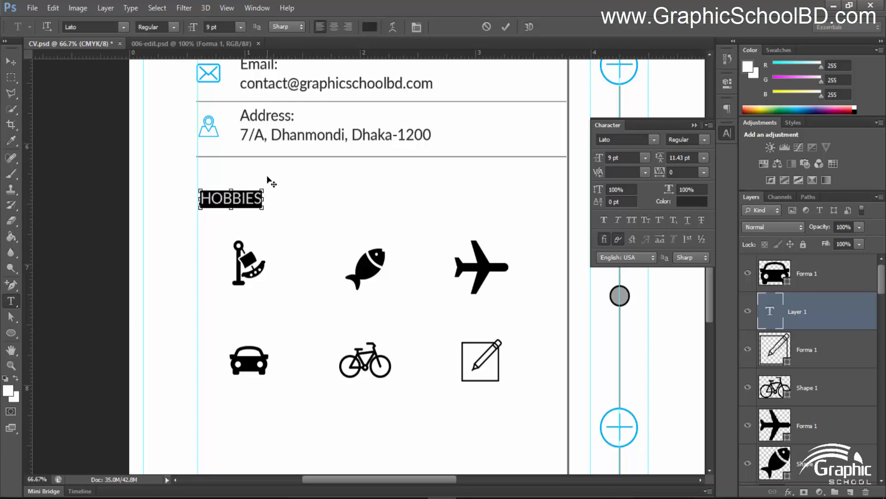
click(221, 24)
text(14)
key(Return)
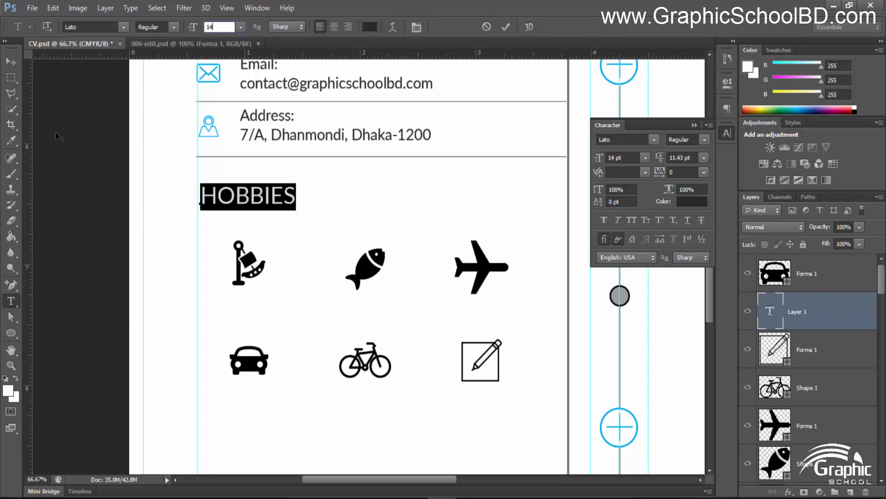
click(11, 62)
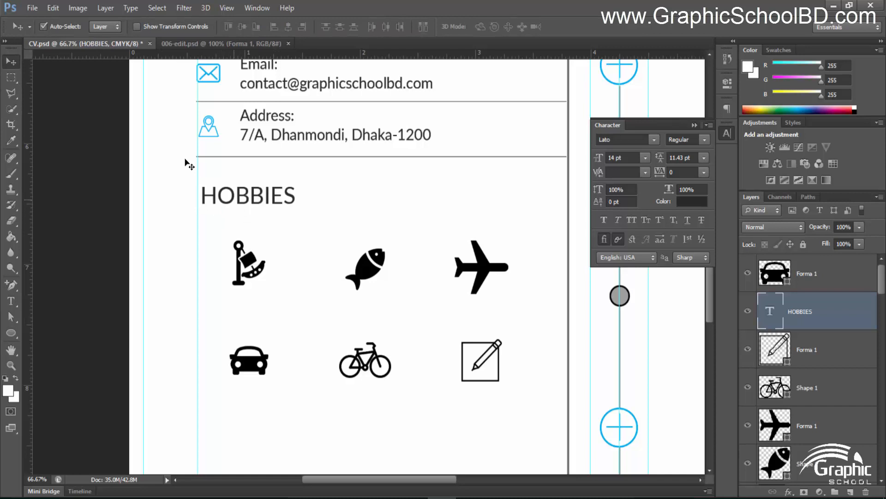
drag(232, 202, 227, 217)
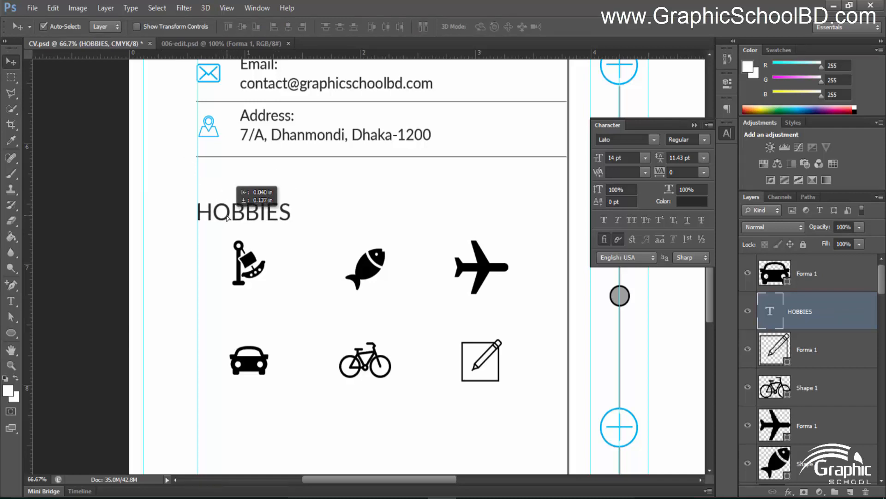
scroll(326, 344, down, 3)
scroll(326, 344, down, 1)
scroll(319, 339, up, 5)
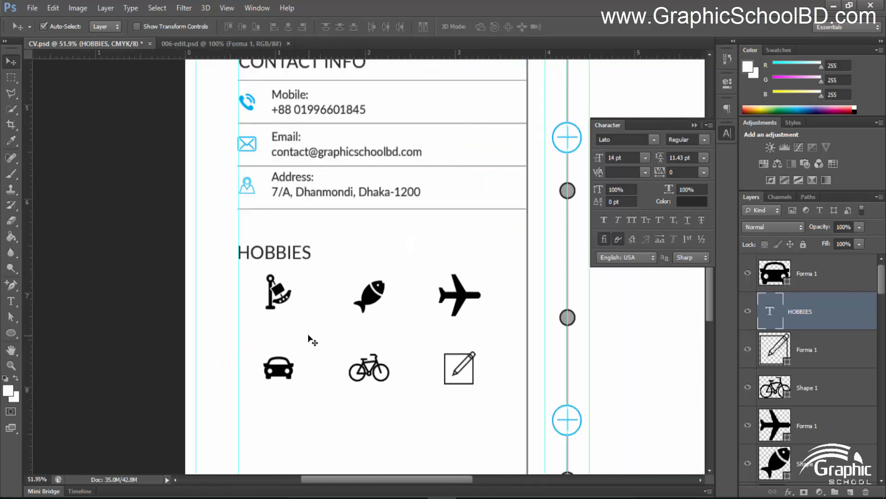
Add a 9 pt 'Boad Riding' caption below the boat icon
key(t)
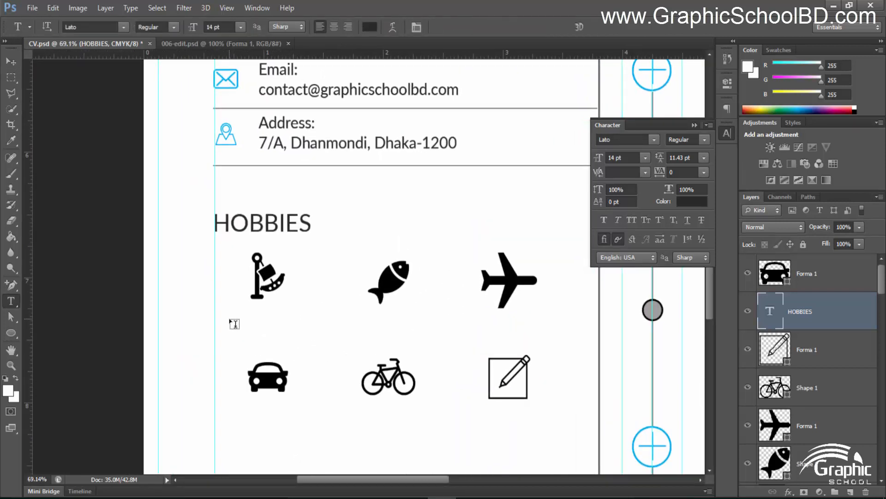
click(232, 317)
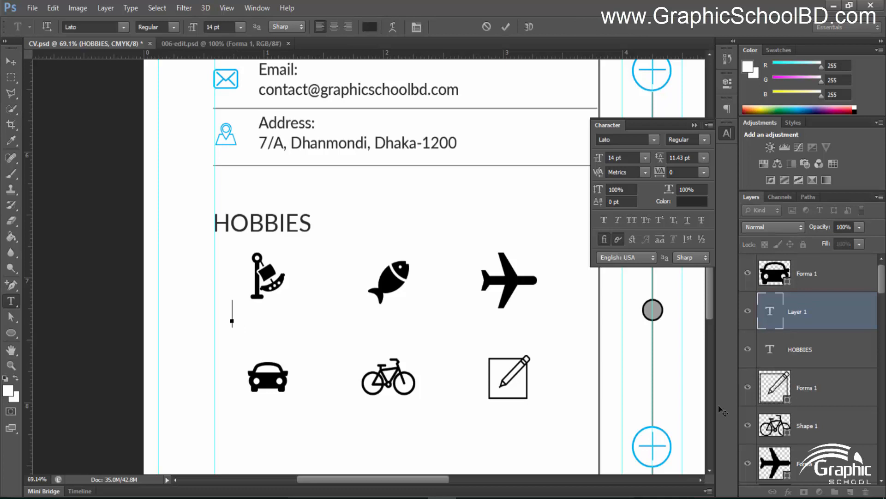
text(Boad Riding)
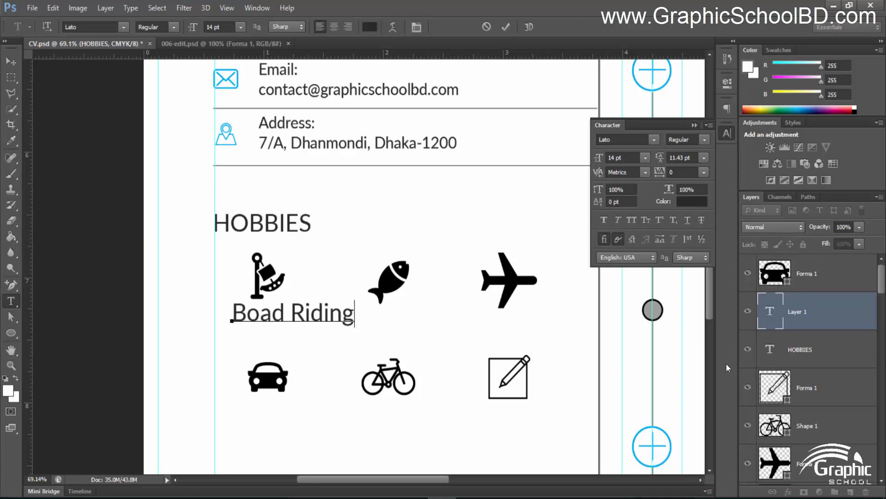
key(ctrl+a)
click(219, 26)
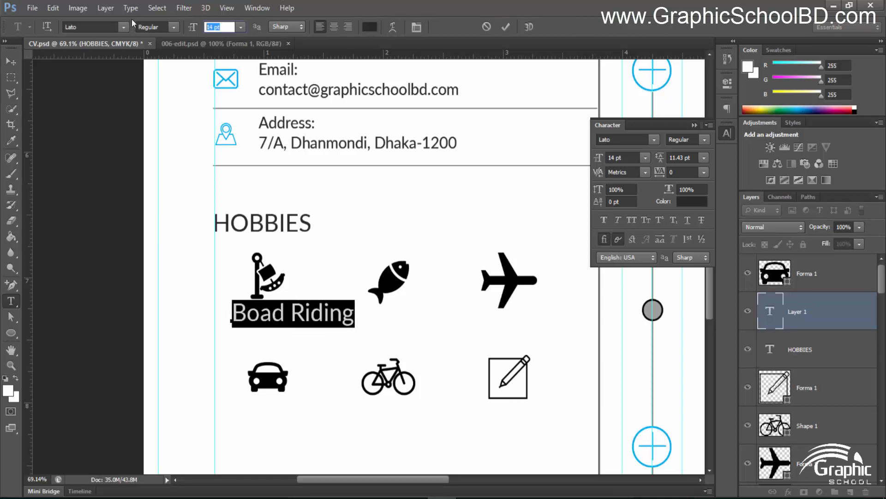
text(9)
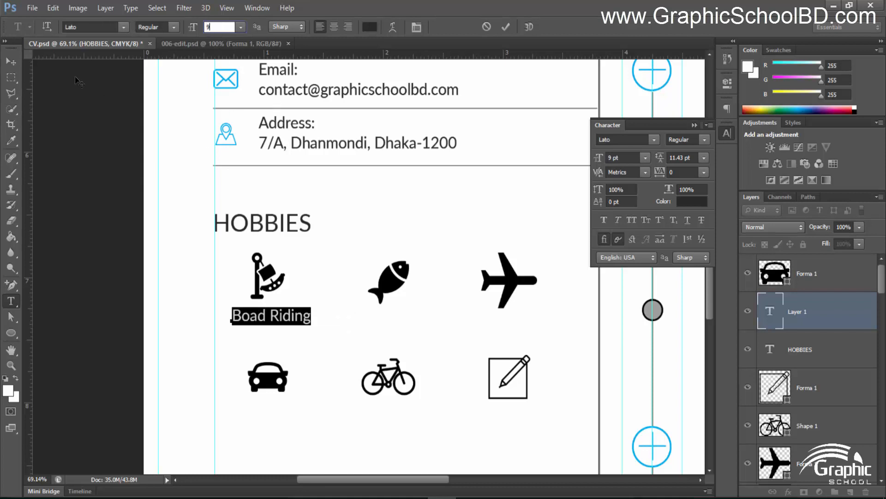
click(10, 61)
scroll(305, 330, up, 1)
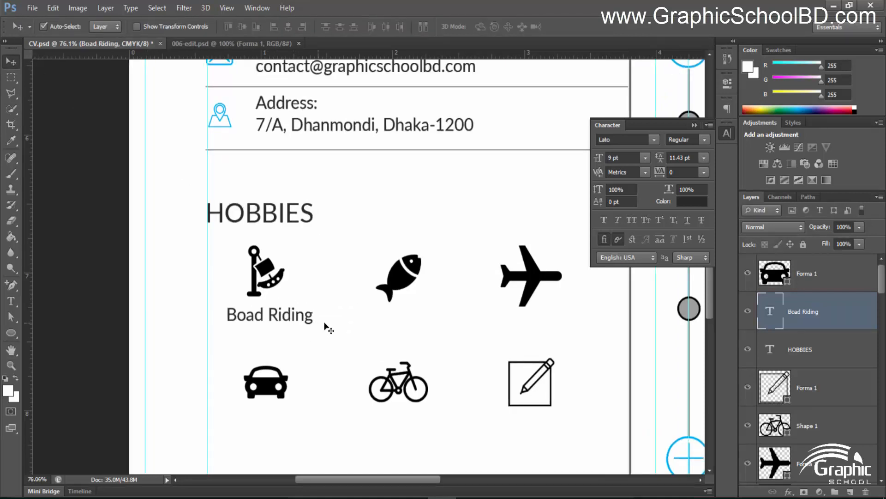
scroll(329, 329, up, 1)
Make the Boad Riding caption centre-aligned and centre it under the boat icon
key(t)
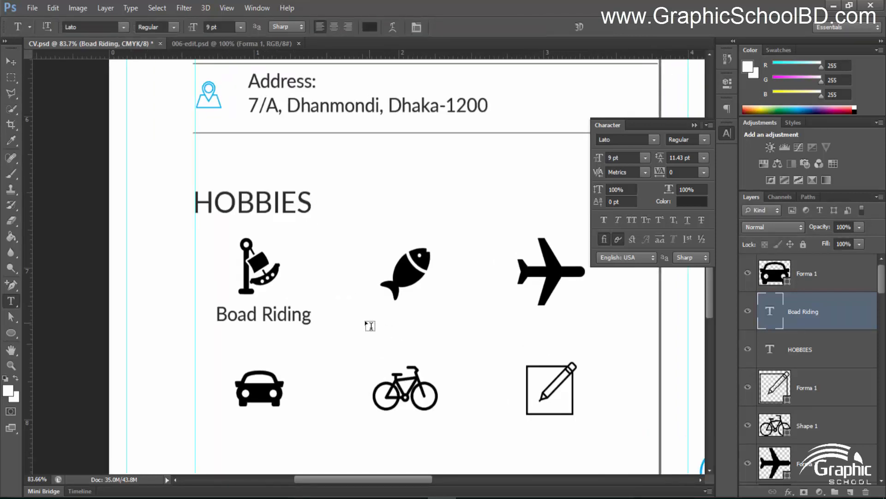
click(394, 322)
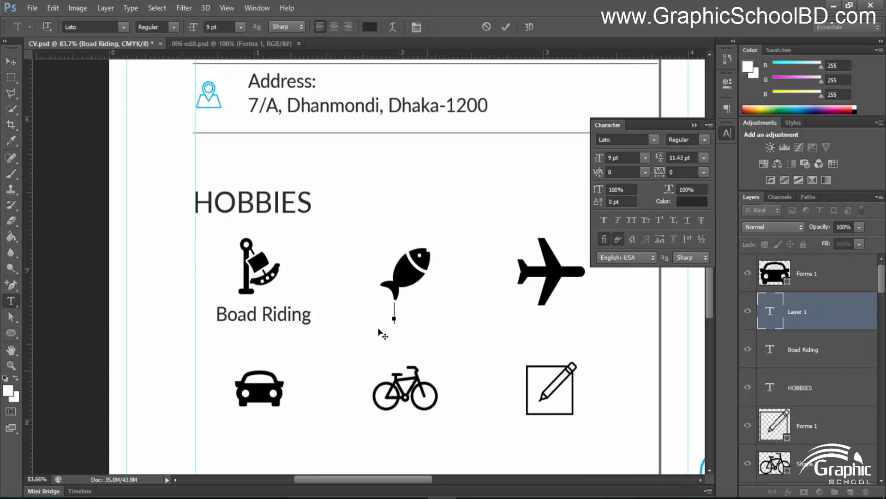
click(334, 27)
click(282, 325)
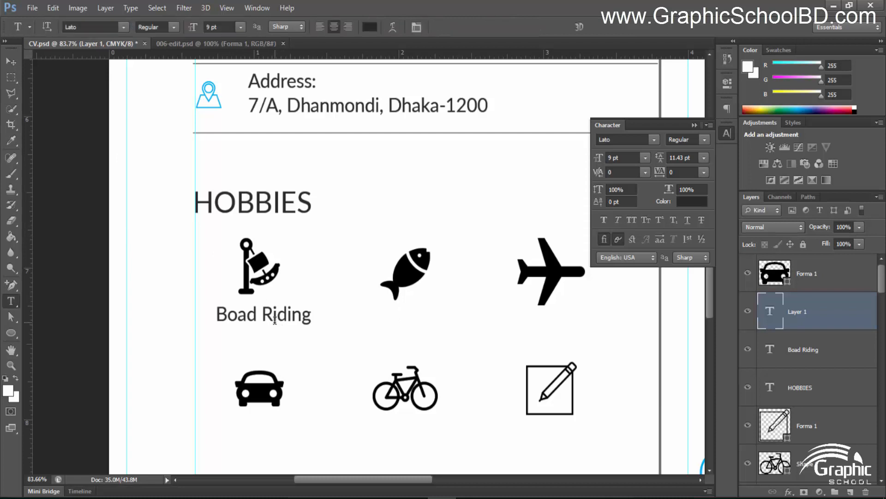
click(333, 26)
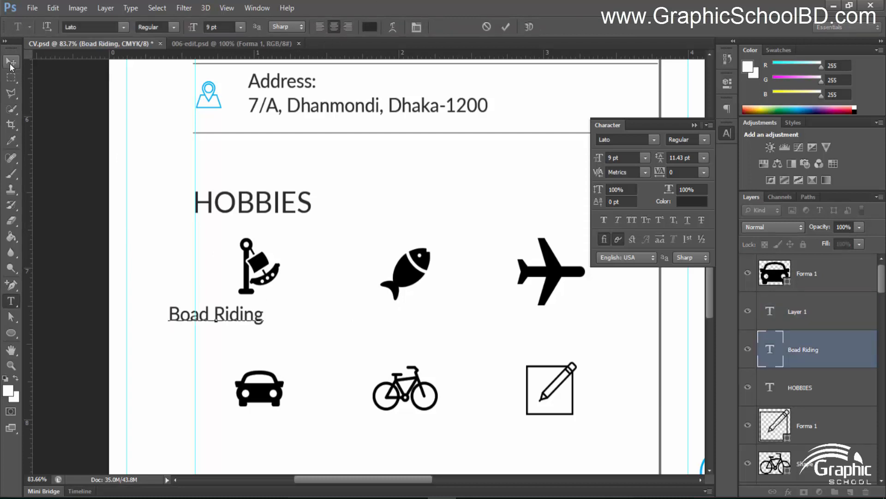
click(11, 61)
drag(262, 322, 303, 327)
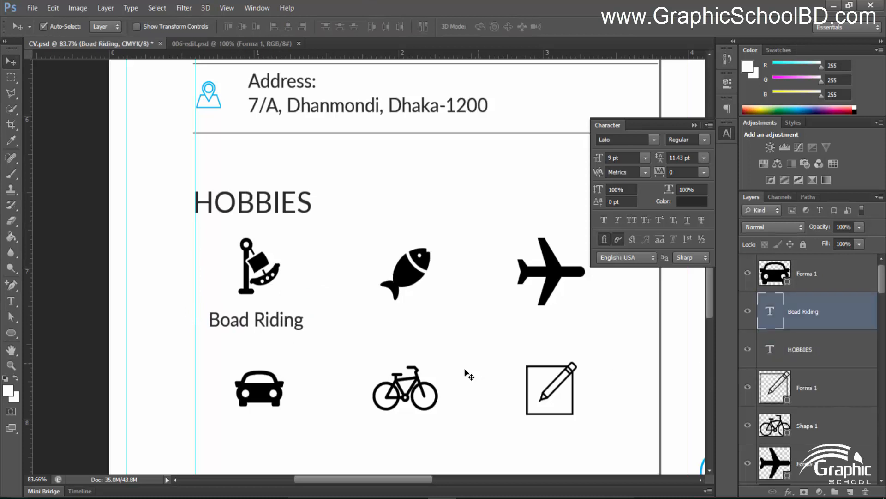
Add the Fishing caption under the fish and lower it level with Boad Riding
key(t)
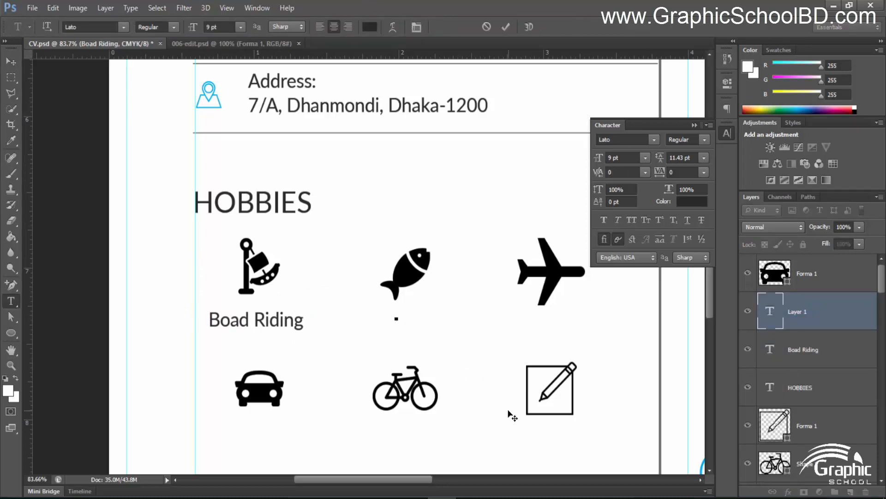
text(ishing)
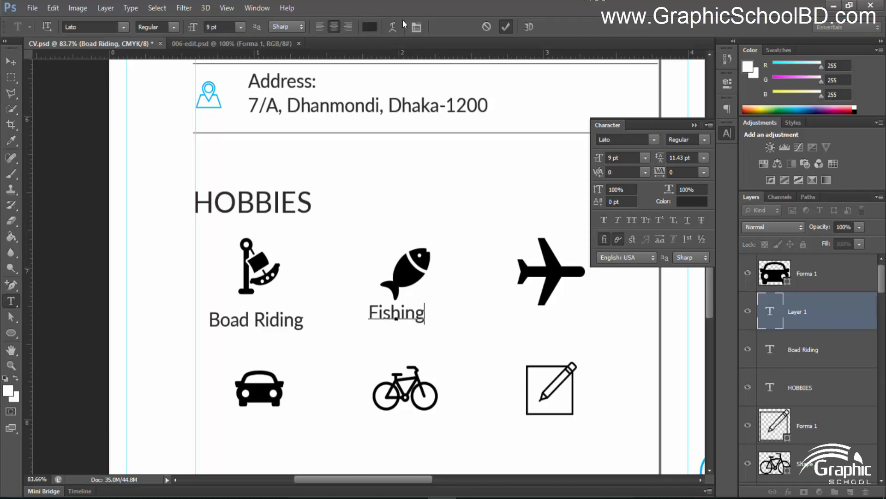
click(506, 26)
click(10, 62)
drag(289, 206, 200, 180)
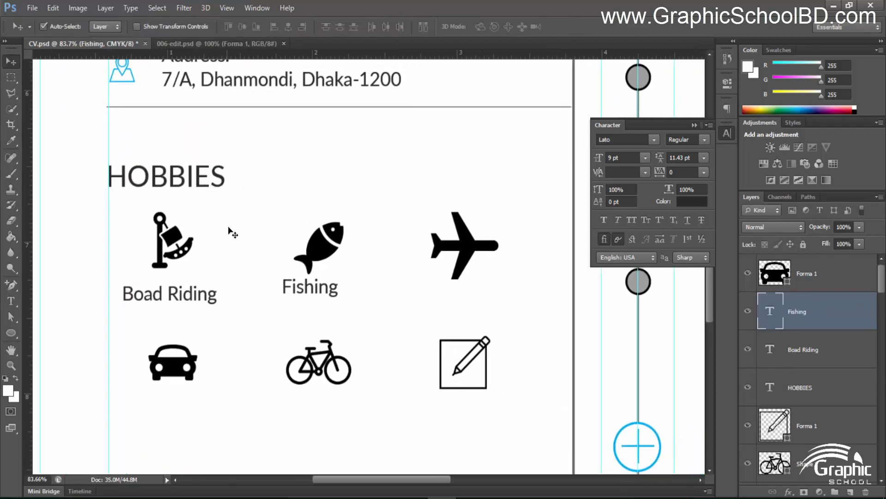
drag(306, 290, 307, 297)
Add the Travel caption under the airplane icon
key(t)
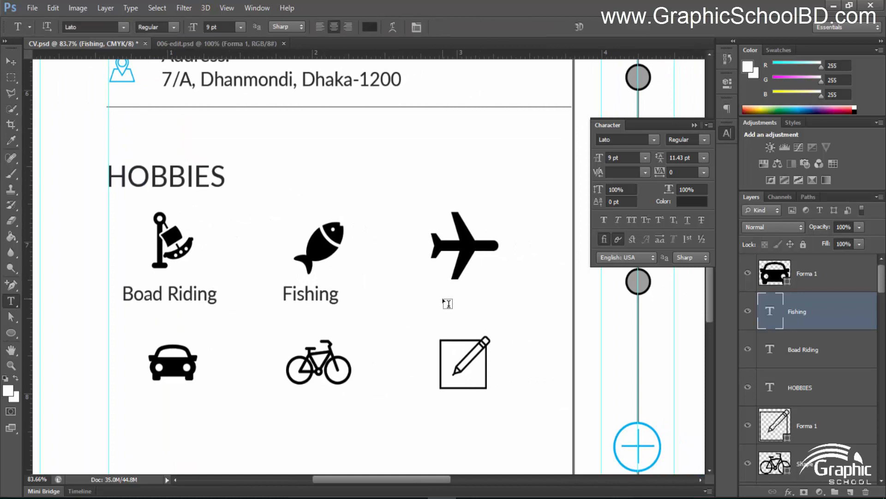
click(444, 298)
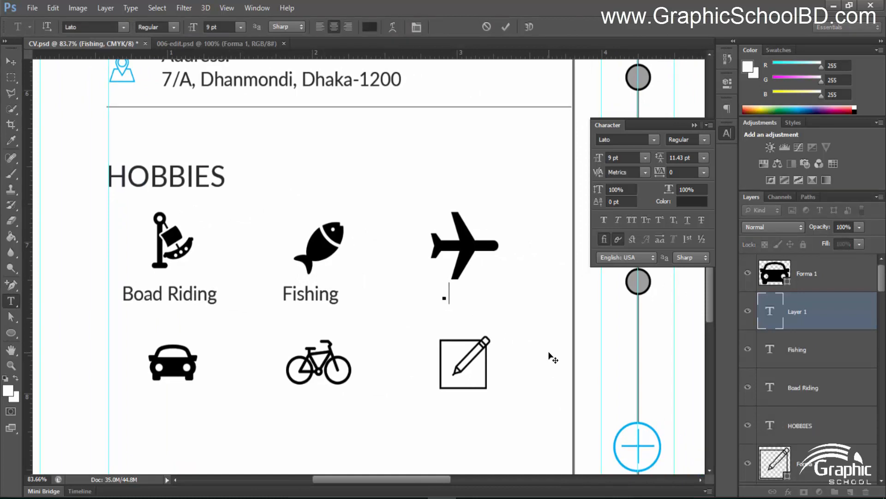
text(Travel)
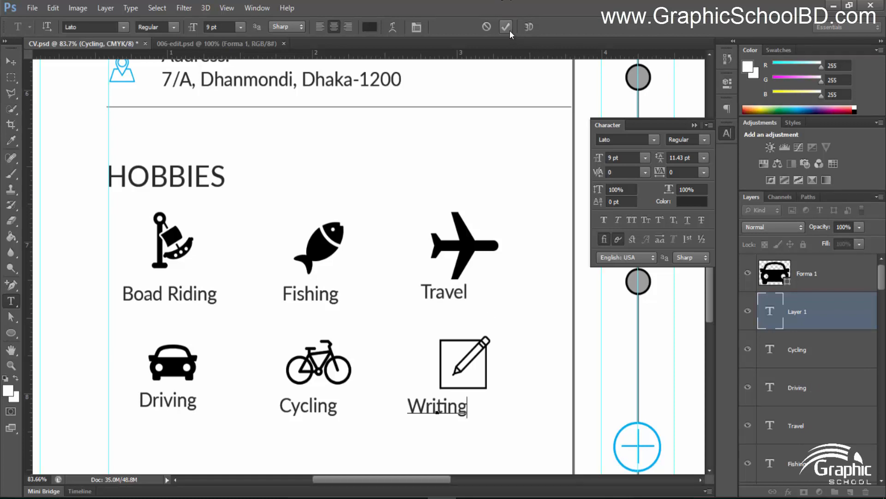
click(506, 28)
scroll(369, 356, down, 2)
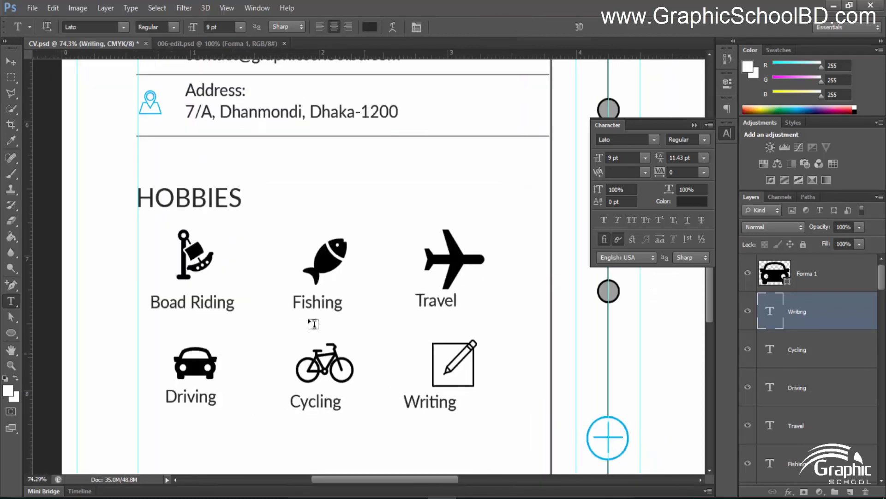
click(11, 62)
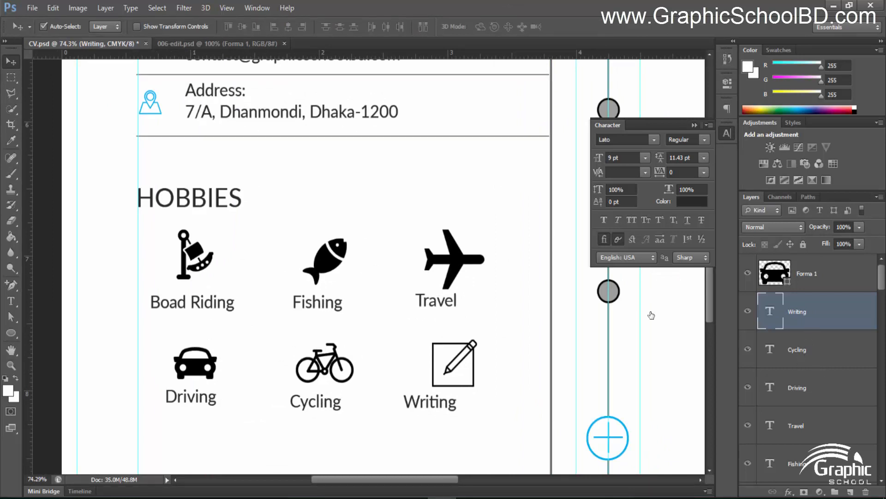
Align and evenly space the Driving, Cycling and Writing captions, nudging them right and down
shift+click(798, 388)
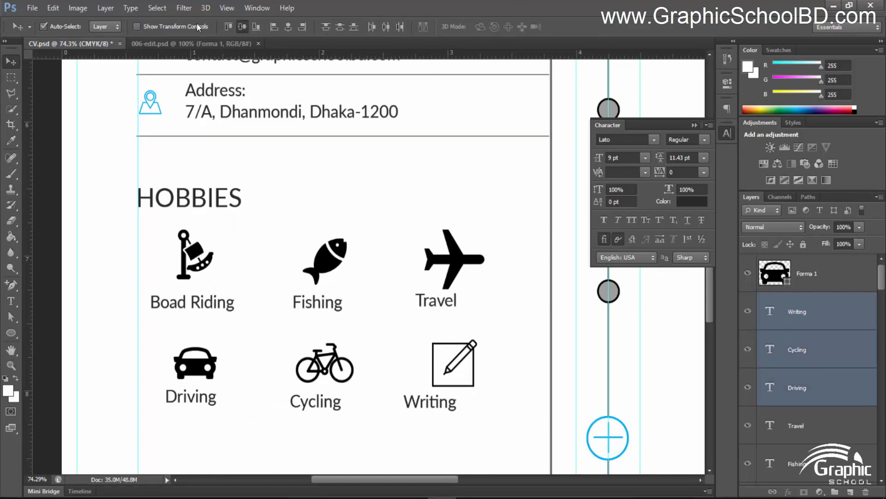
click(242, 27)
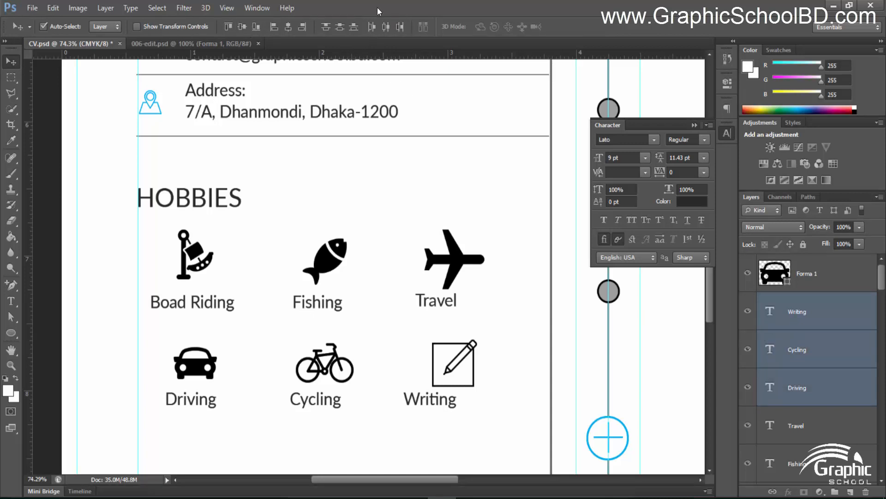
click(385, 27)
click(804, 393)
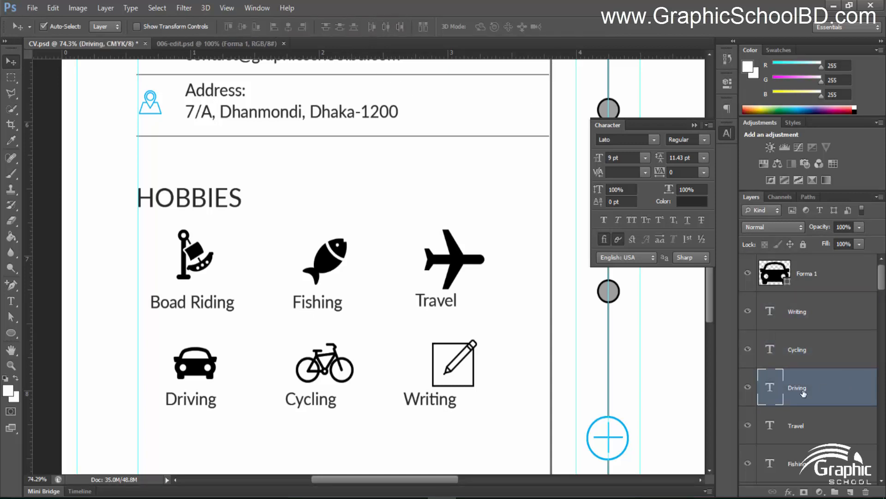
click(797, 314)
key(Right)
key(Right)
key(Right)
key(Right)
key(Right)
key(Right)
key(Right)
key(Right)
key(Right)
key(Right)
key(Right)
key(Right)
key(Right)
key(Right)
key(Right)
key(Right)
key(Right)
key(Right)
key(Right)
key(Right)
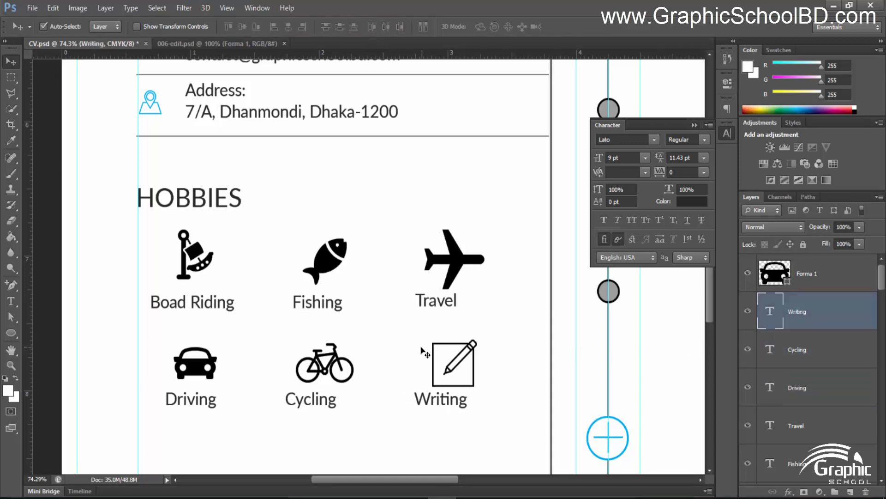
key(Right)
key(Right)
key(Right)
key(Right)
key(Right)
key(Right)
key(Right)
key(Right)
key(Right)
key(Right)
key(Right)
key(Right)
key(Right)
key(Right)
key(Right)
key(Right)
key(Right)
key(Right)
key(Right)
key(Right)
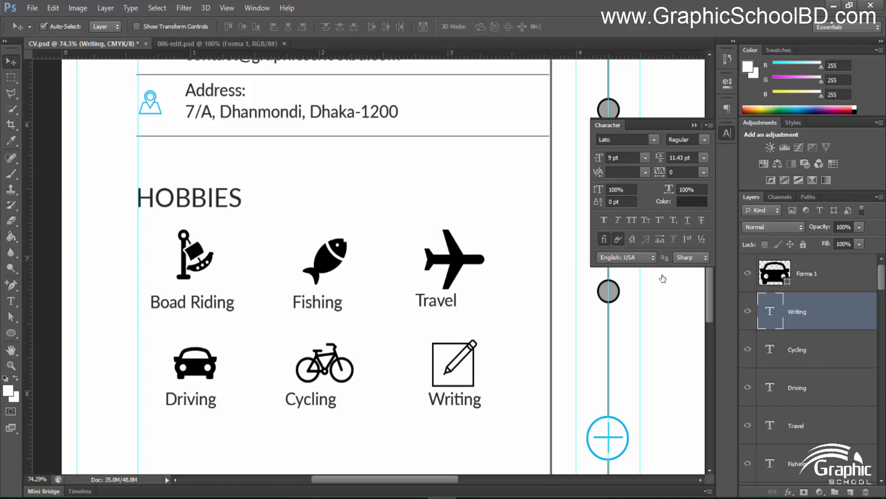
key(alt+bracketleft)
key(Right)
key(Right)
key(Right)
key(Right)
key(Right)
key(Right)
key(Right)
key(Right)
key(Right)
key(Right)
key(Right)
key(Right)
key(Right)
key(Right)
key(Right)
key(Right)
key(Right)
key(Right)
key(Right)
key(Right)
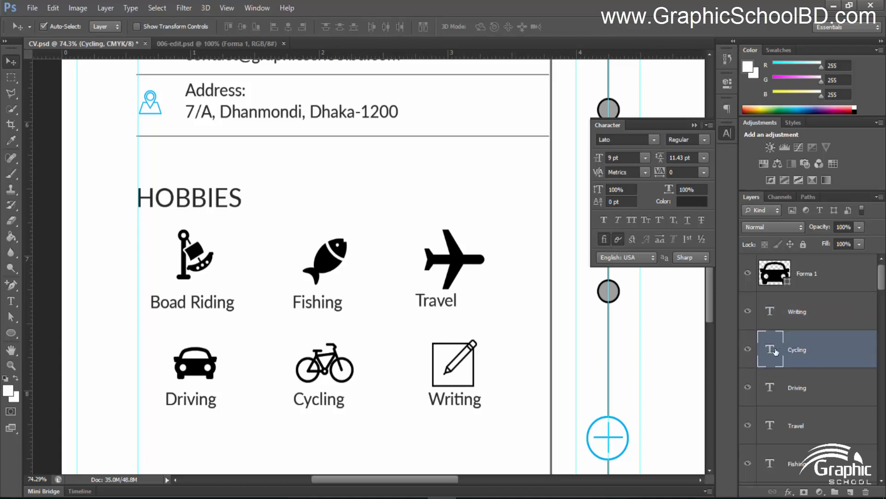
click(804, 315)
shift+click(794, 387)
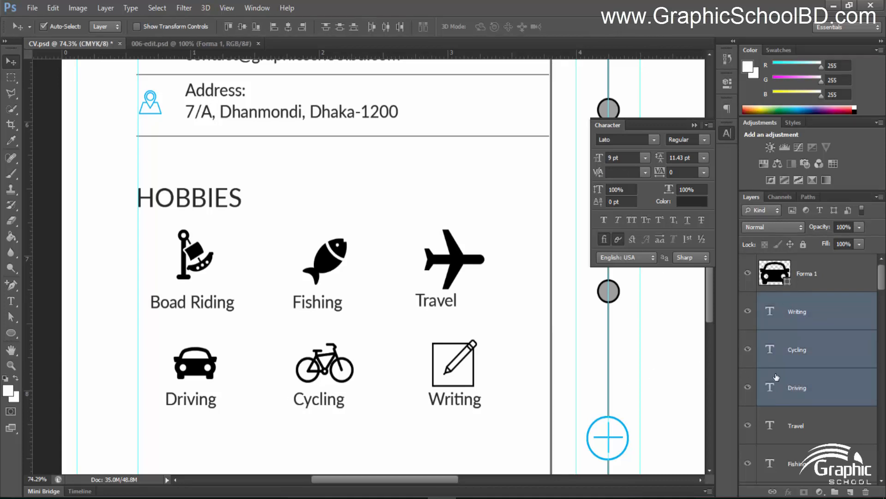
key(Down)
key(Down)
key(Down)
key(Down)
key(Down)
key(Down)
key(Down)
key(Down)
key(Down)
key(Down)
key(Down)
key(Down)
key(Down)
key(Down)
key(Down)
key(Down)
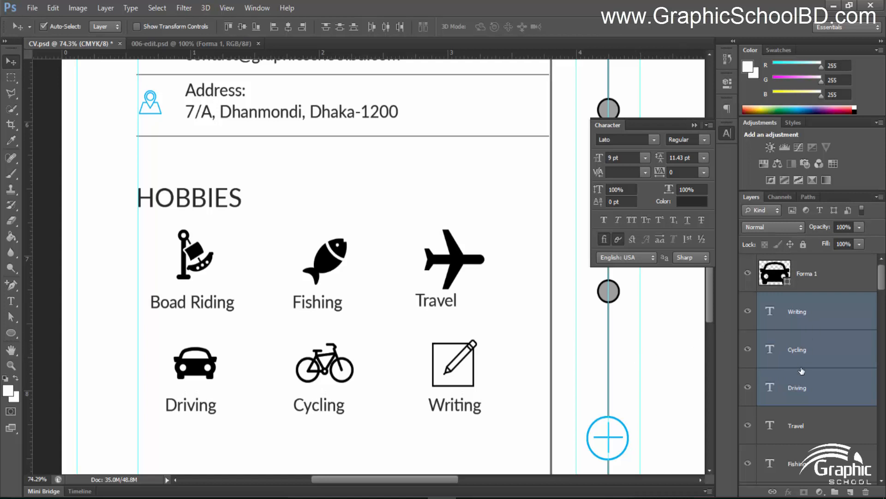
Select the Travel, Fishing and Board Riding captions and distribute them evenly
click(797, 431)
scroll(803, 388, down, 5)
scroll(804, 388, up, 2)
shift+click(803, 389)
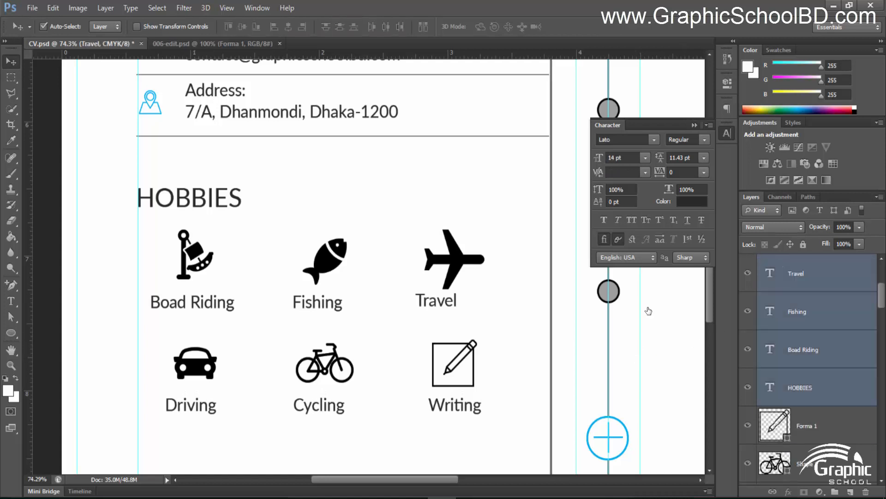
scroll(813, 404, up, 2)
click(812, 436)
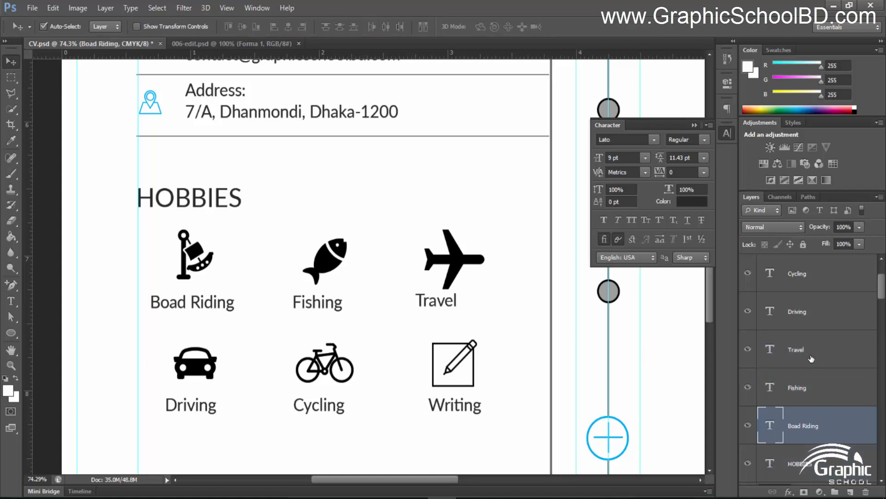
shift+click(815, 352)
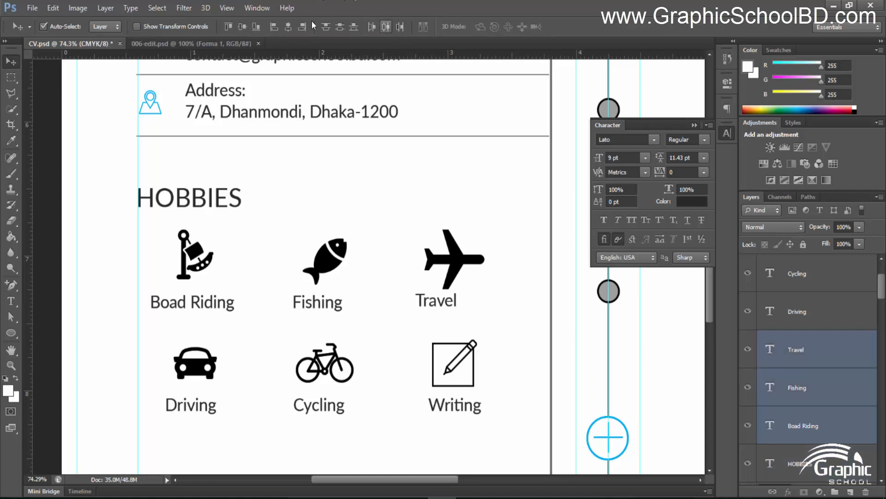
click(386, 26)
Nudge Travel right and re-space the top row so Travel centres under the airplane
click(810, 397)
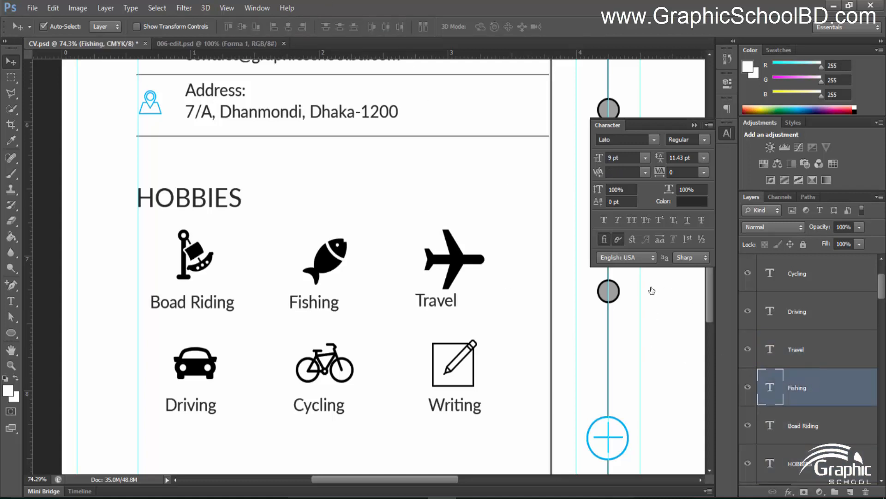
click(813, 362)
key(Right)
key(Right)
key(Right)
key(Right)
key(Right)
key(Right)
key(Right)
key(Right)
key(Right)
key(Right)
key(Right)
key(Right)
key(Right)
key(Right)
key(Right)
key(Right)
key(Right)
key(Right)
key(Right)
key(Right)
key(Right)
key(Right)
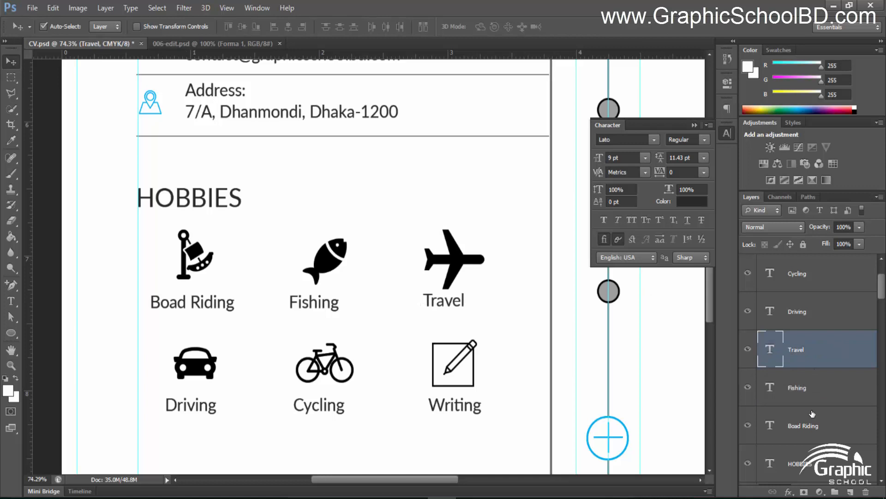
click(820, 393)
key(Right)
key(Right)
key(Right)
key(Right)
key(Right)
key(Right)
key(Right)
key(Right)
key(Right)
key(Right)
key(Right)
key(Right)
key(Right)
key(Right)
key(Right)
key(Right)
key(Right)
key(Right)
key(Right)
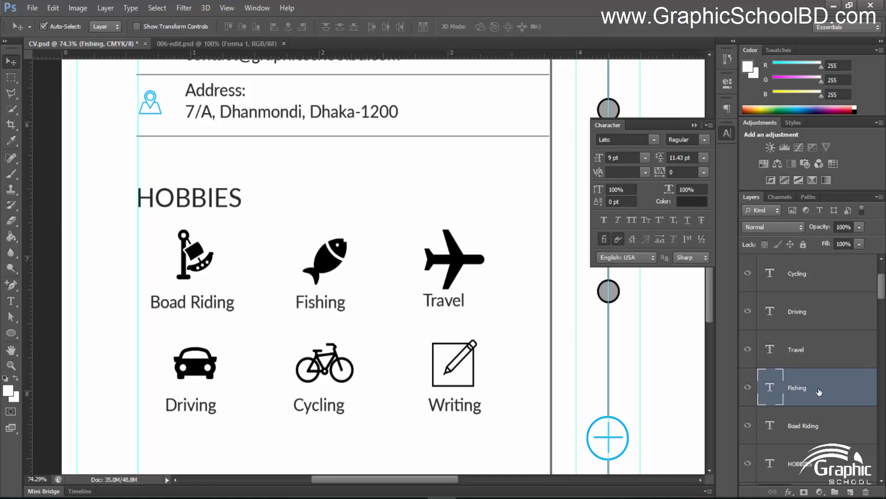
click(809, 355)
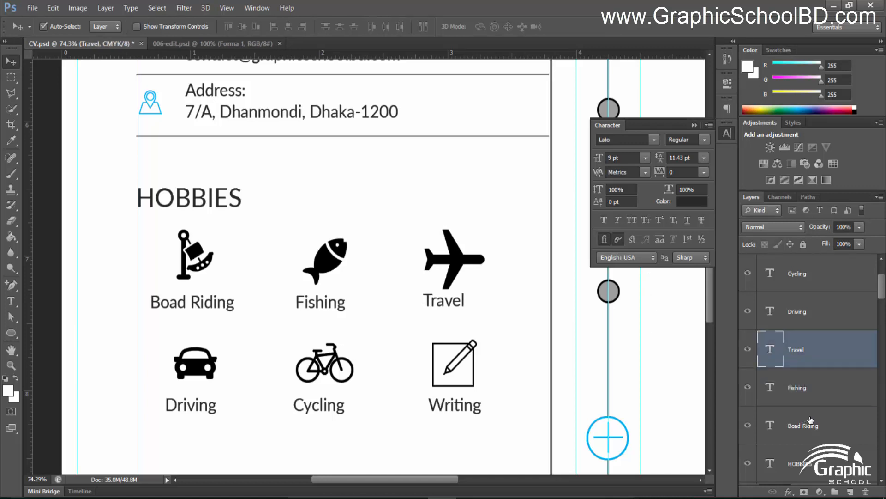
shift+click(810, 420)
click(386, 27)
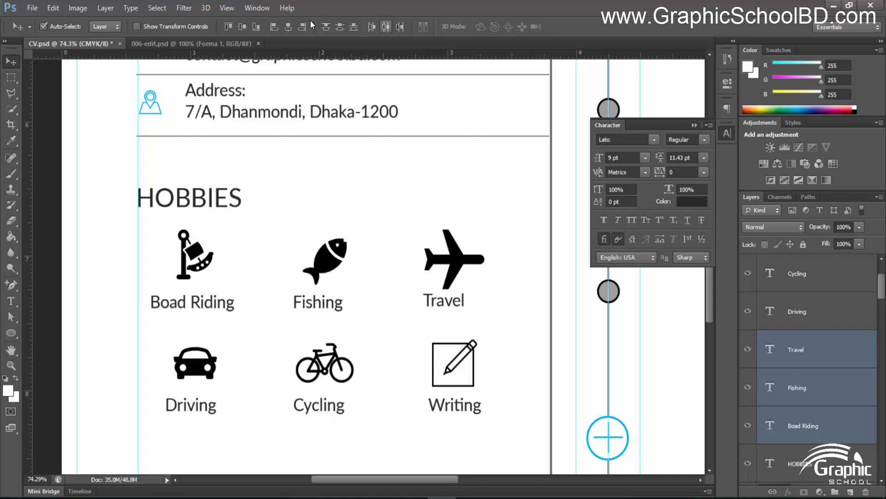
click(758, 388)
scroll(758, 336, up, 2)
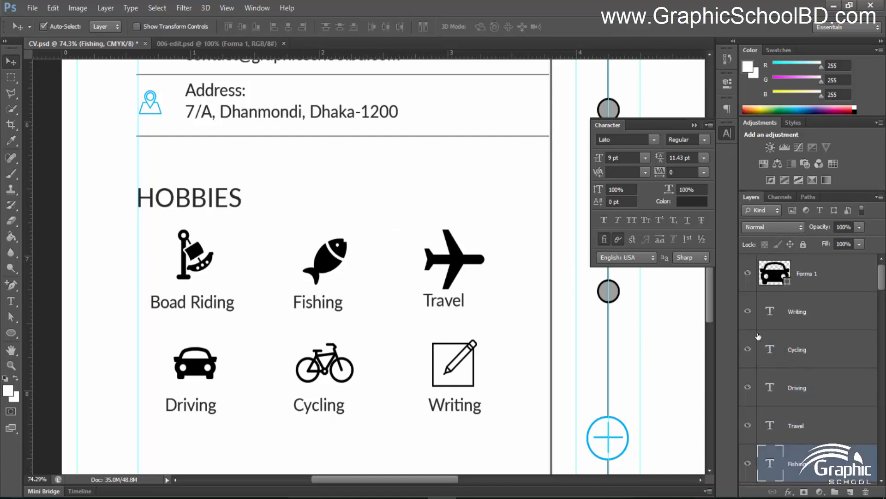
Colour the Writing caption blue using CMYK 100, 0, 0, 0
double_click(775, 315)
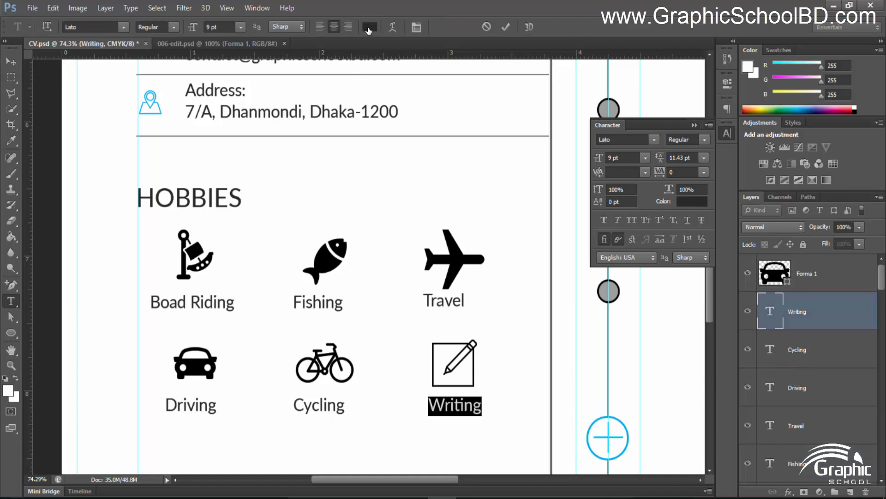
click(369, 27)
text(100)
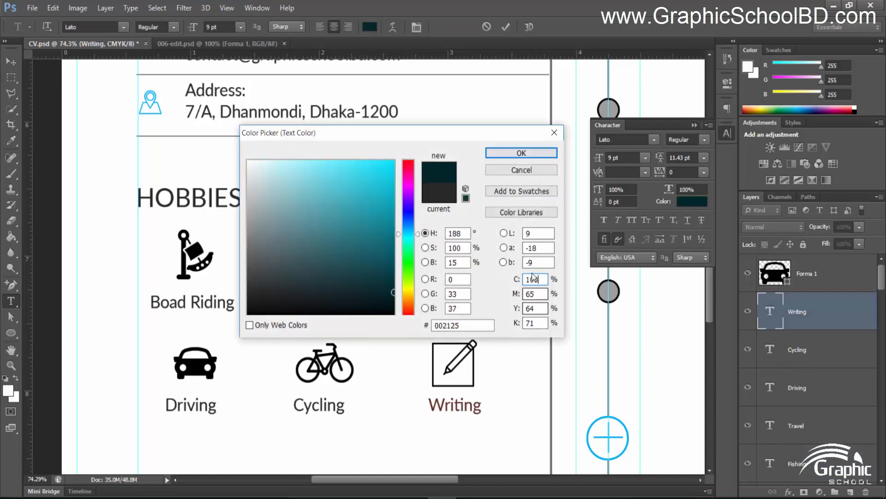
key(Tab)
text(0)
key(Tab)
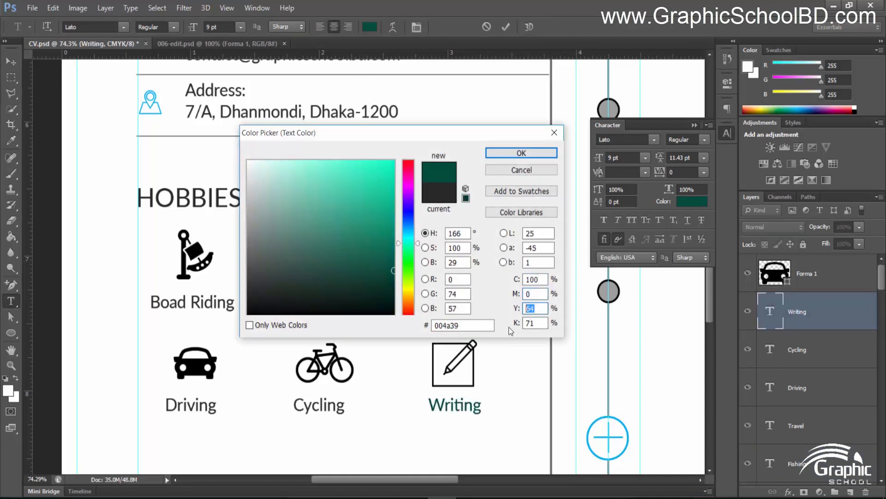
text(0)
key(Tab)
text(0)
key(Tab)
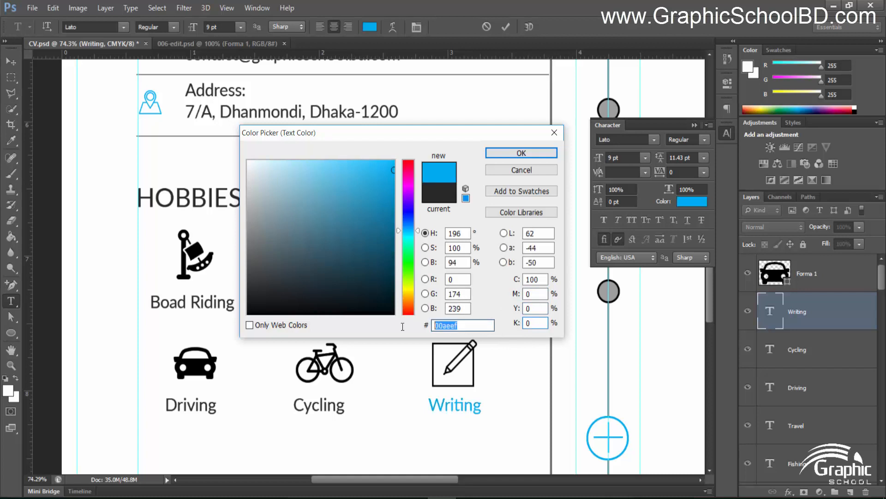
click(523, 153)
Make the Cycling and Driving captions blue by pasting hex 00aeef
double_click(770, 349)
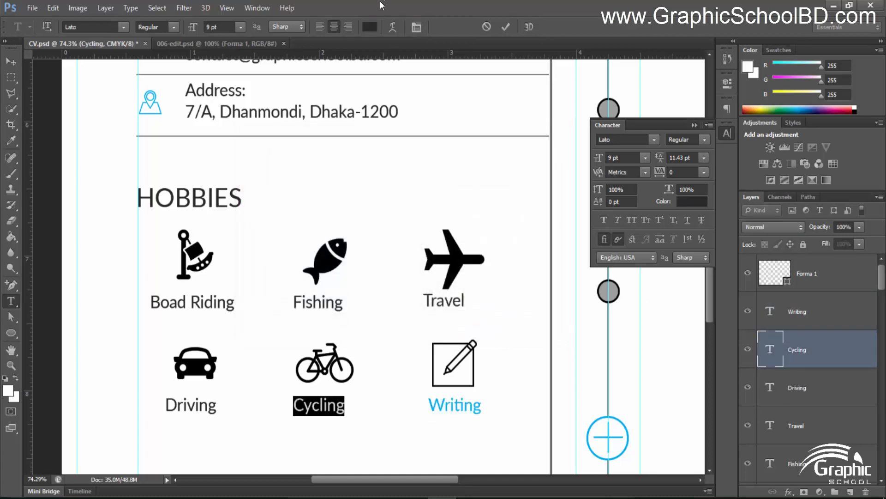
click(369, 27)
drag(471, 325, 386, 323)
text(00aeef)
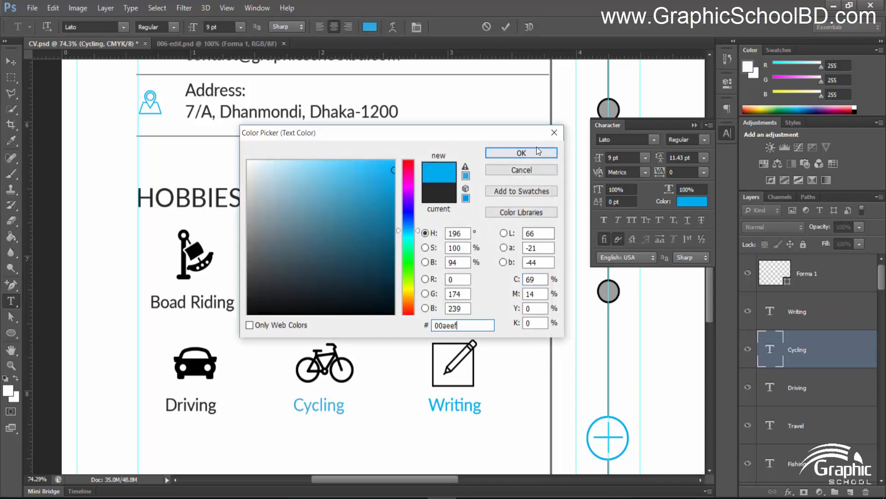
click(538, 152)
double_click(770, 387)
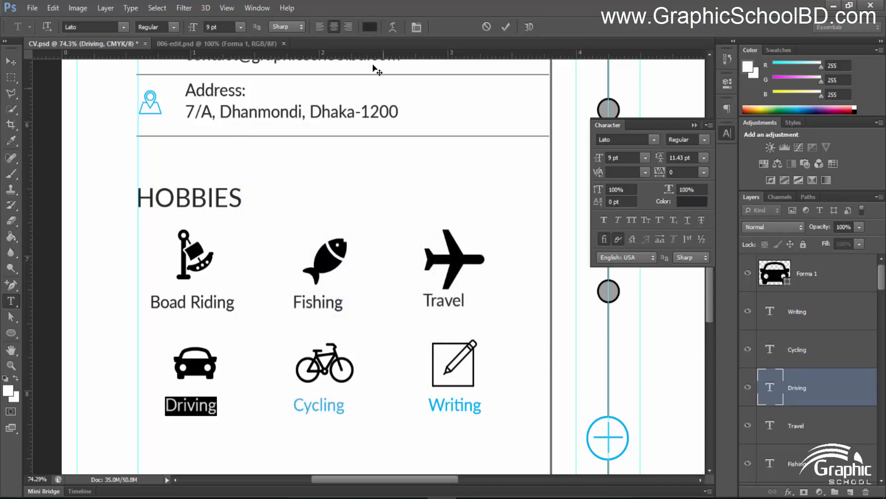
click(369, 27)
drag(471, 325, 434, 325)
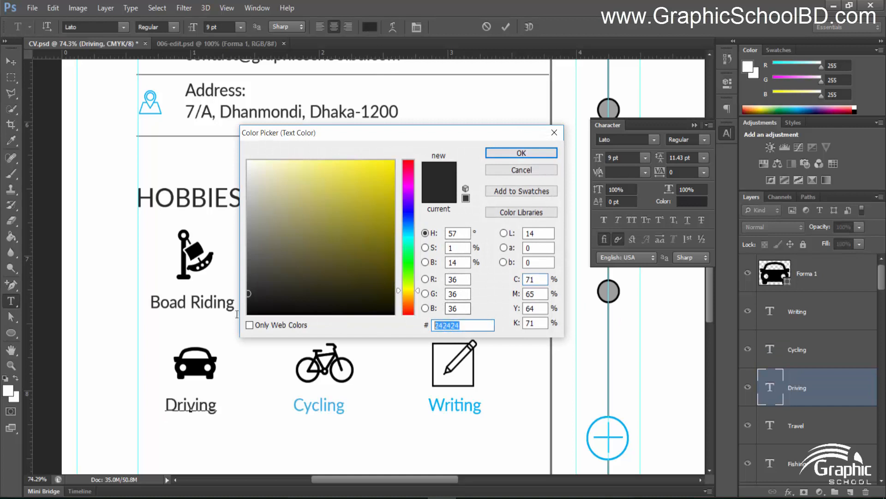
text(00aeef)
click(500, 158)
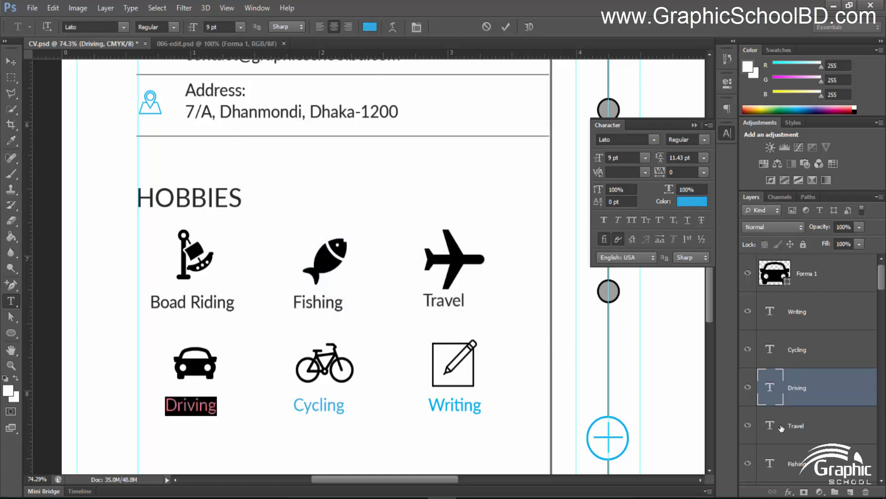
Make the Travel and Fishing captions blue with hex 00aeef
double_click(770, 425)
click(372, 28)
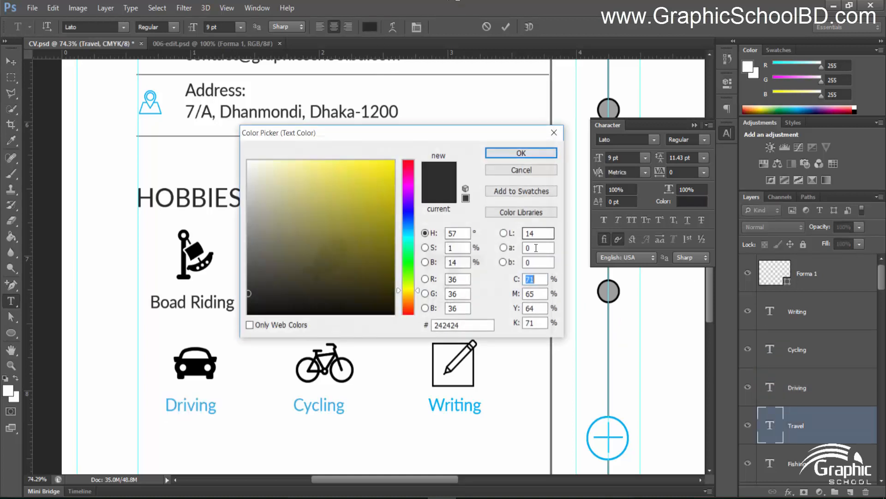
drag(471, 325, 434, 325)
text(00aeef)
click(545, 157)
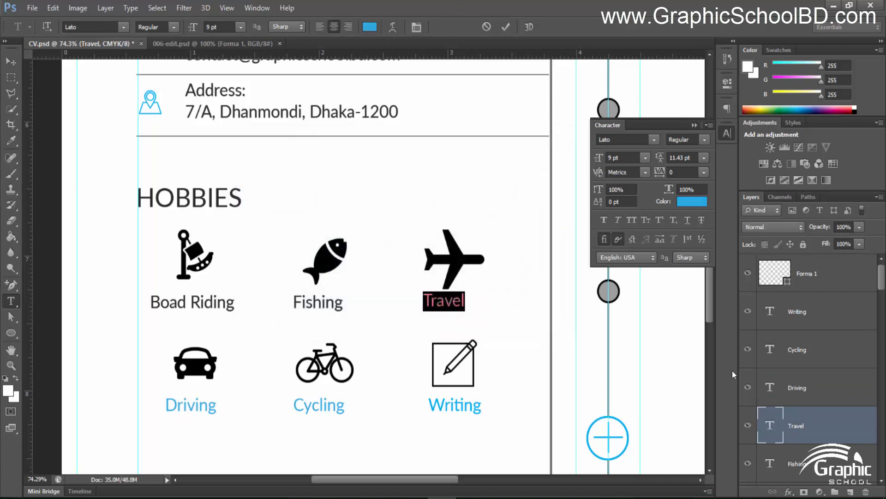
scroll(775, 365, down, 3)
click(773, 362)
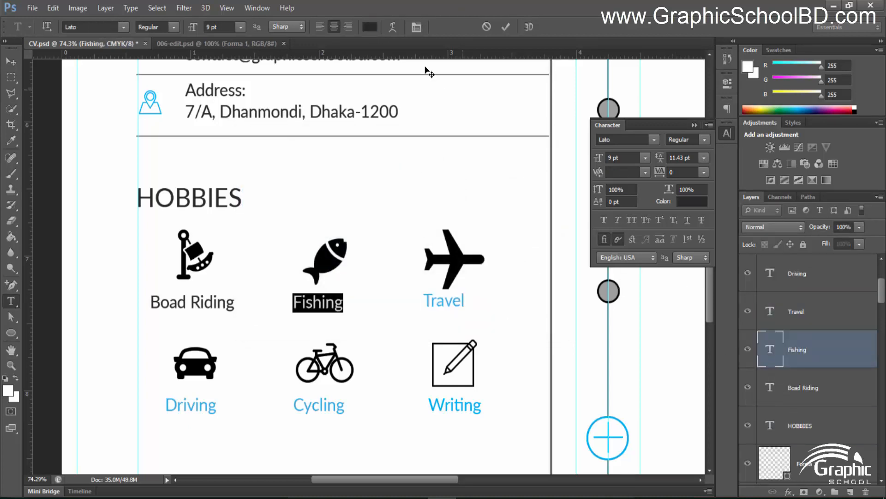
click(371, 28)
drag(469, 326, 417, 322)
text(00aeef)
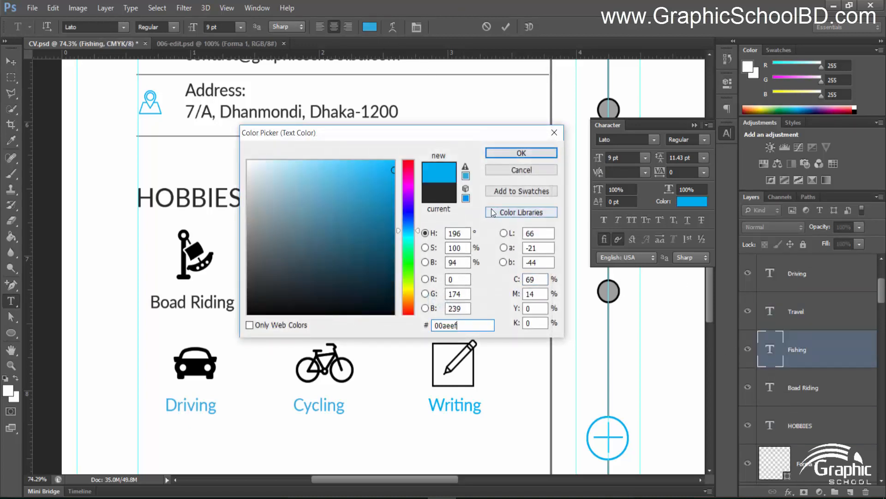
click(521, 153)
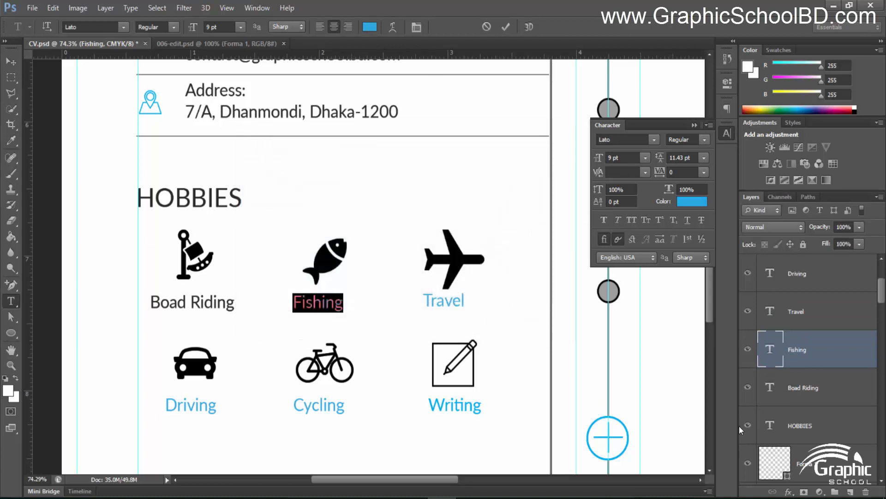
Set the Boad Riding caption to blue 00aeef and commit the text edit
double_click(770, 392)
click(370, 27)
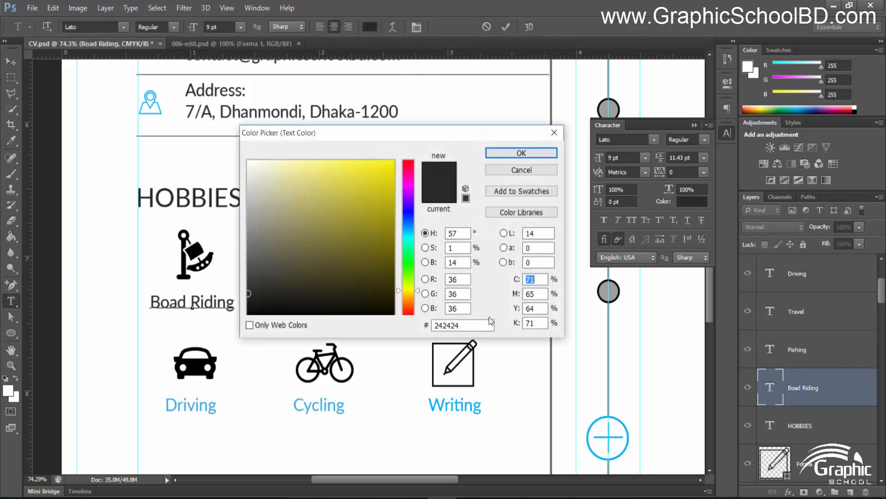
drag(491, 321, 433, 323)
text(00aeef)
click(521, 153)
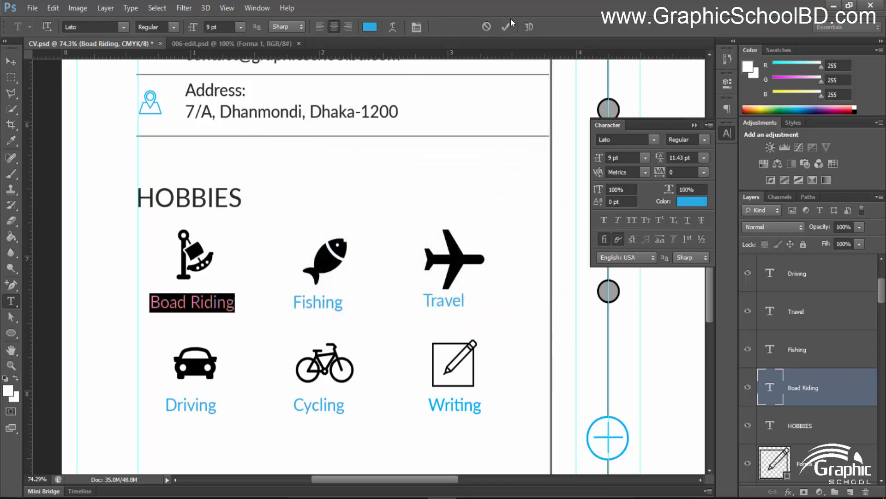
click(507, 26)
click(6, 61)
Copy the divider line from under the address down into the HOBBIES section
scroll(340, 294, down, 6)
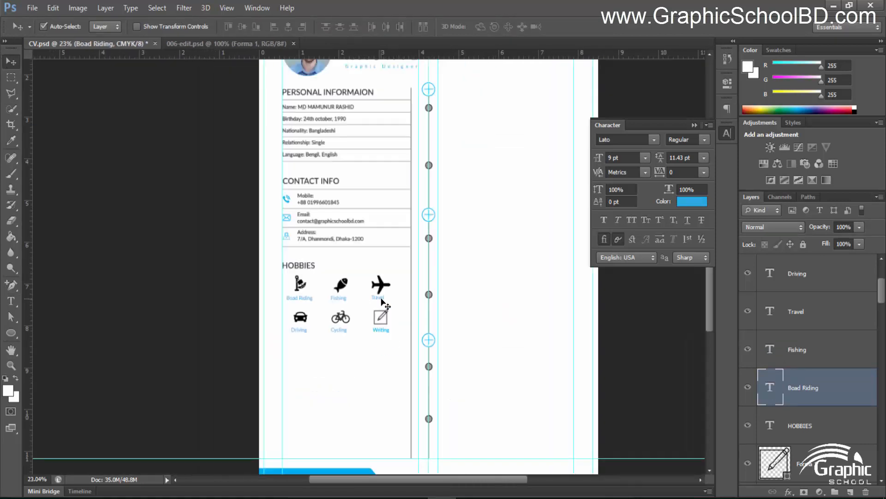
scroll(376, 283, up, 4)
scroll(344, 242, up, 2)
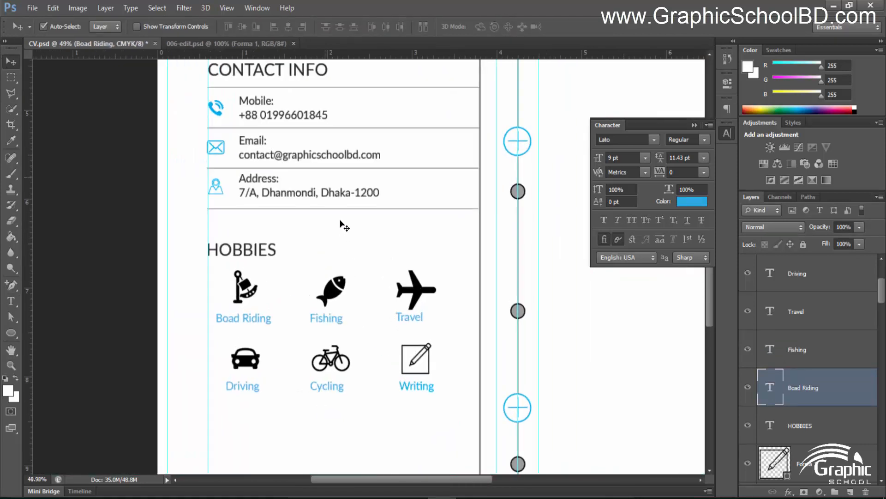
click(350, 208)
drag(345, 208, 337, 423)
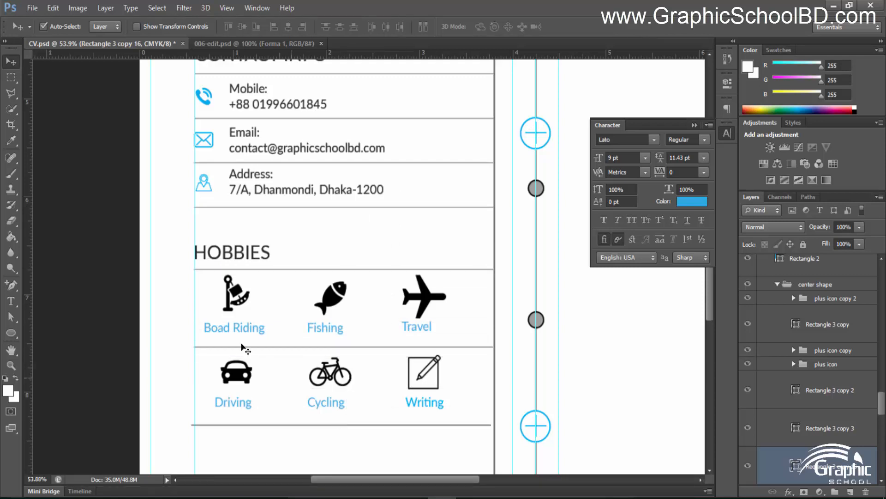
click(189, 315)
Delete the divider line sitting between the two icon rows
scroll(417, 318, down, 5)
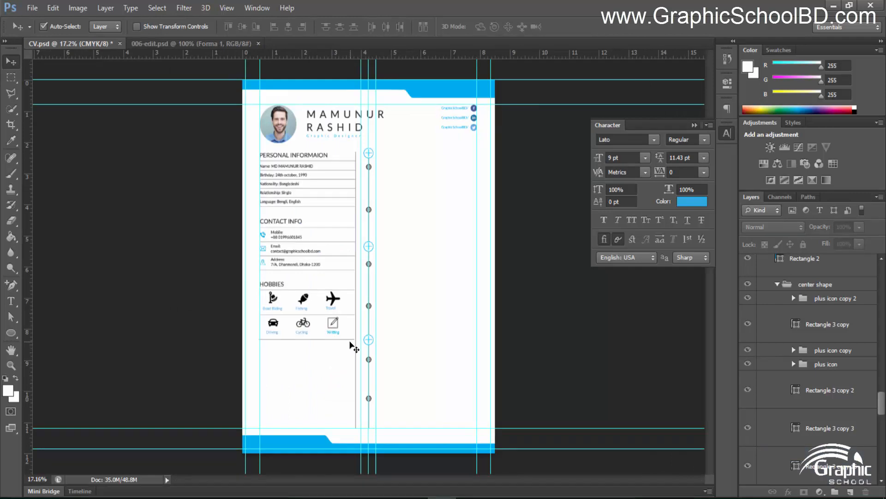
scroll(349, 342, up, 3)
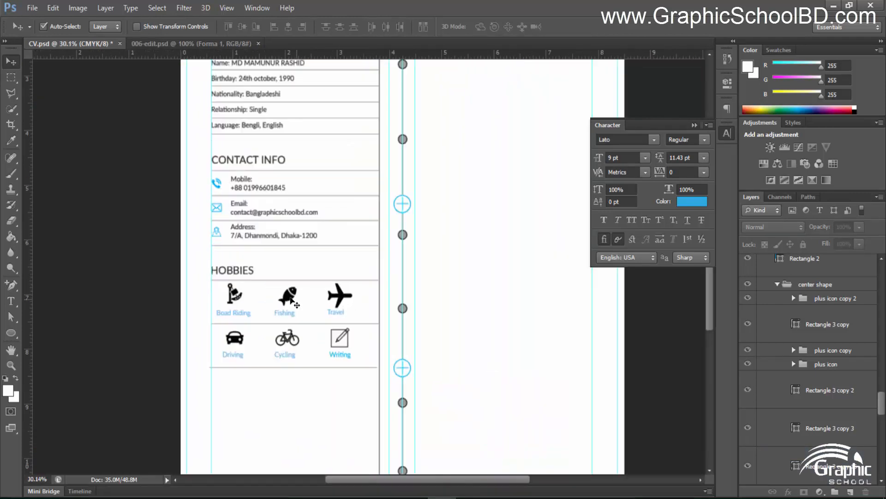
key(Delete)
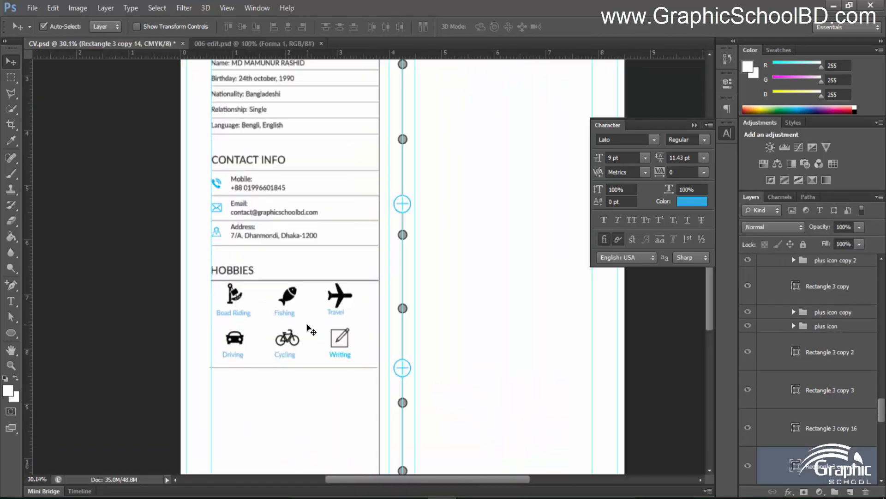
click(131, 313)
Pan and zoom around the page to check the finished hobbies section
scroll(138, 306, down, 4)
scroll(157, 300, down, 2)
scroll(311, 422, up, 3)
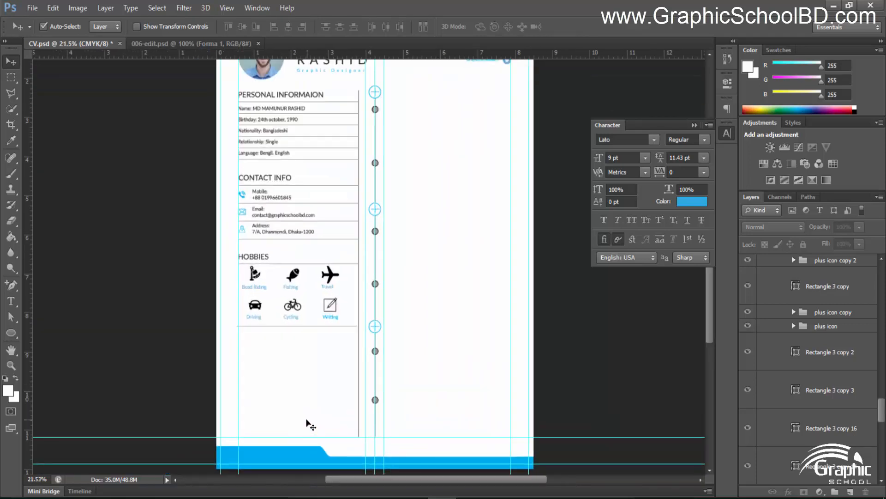
scroll(311, 424, down, 2)
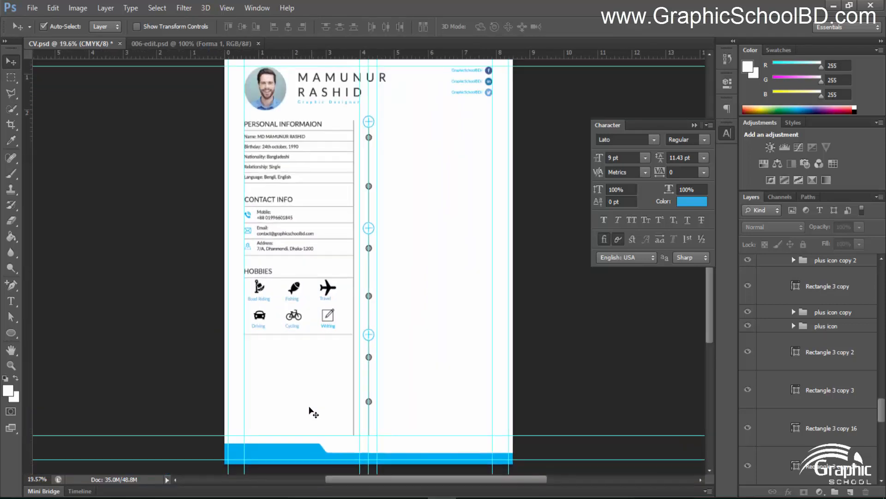
scroll(253, 359, up, 9)
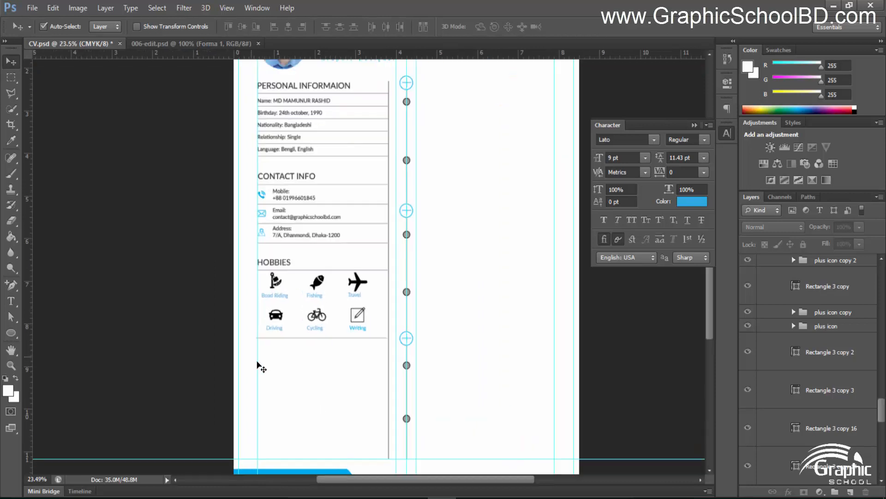
drag(341, 354, 337, 264)
scroll(338, 305, up, 2)
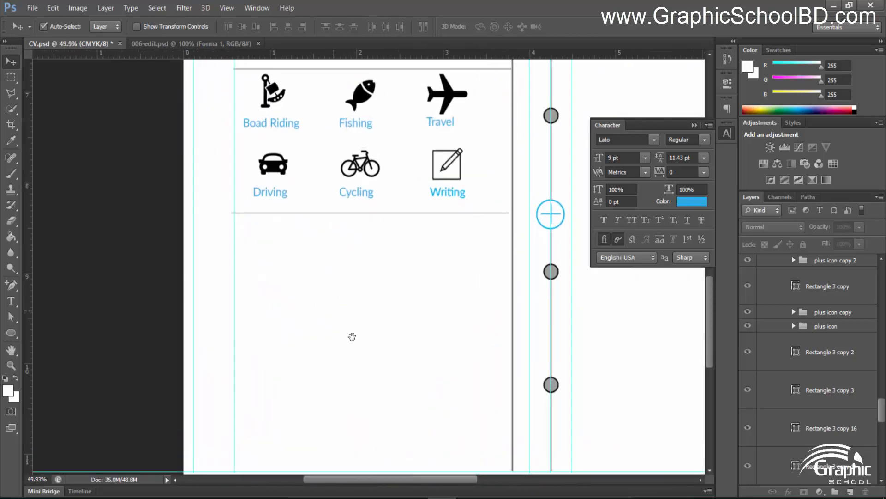
drag(352, 337, 362, 281)
drag(255, 263, 318, 195)
drag(398, 239, 303, 291)
Collapse the shape folder in the Layers panel to expose the icon layers
key(t)
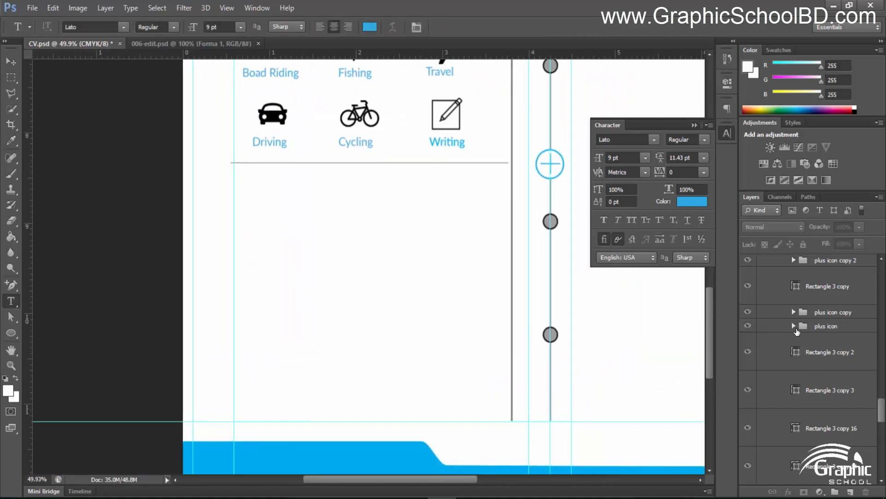
scroll(794, 345, up, 10)
scroll(794, 334, down, 8)
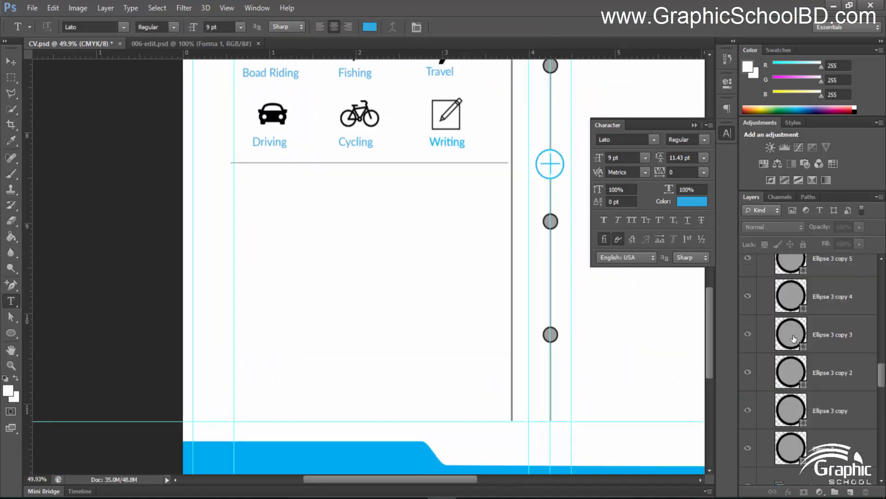
scroll(796, 333, up, 15)
scroll(801, 329, down, 9)
scroll(799, 334, up, 4)
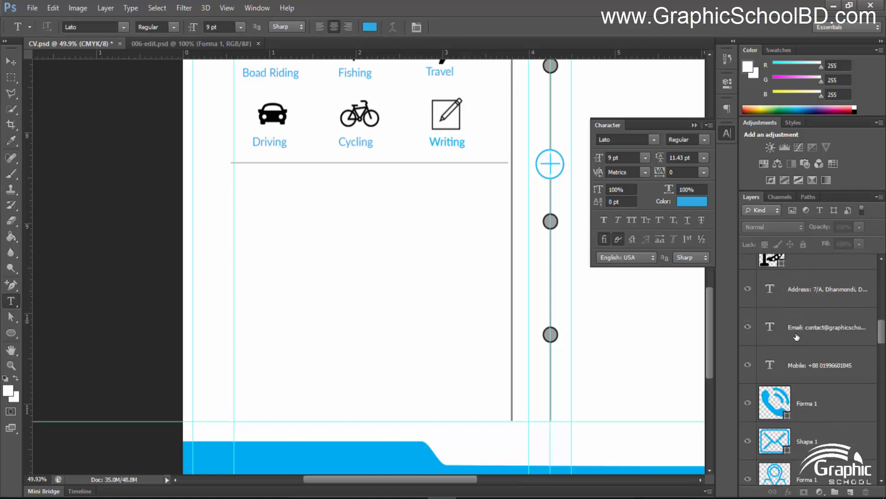
scroll(796, 337, down, 5)
scroll(774, 363, down, 4)
scroll(768, 319, up, 2)
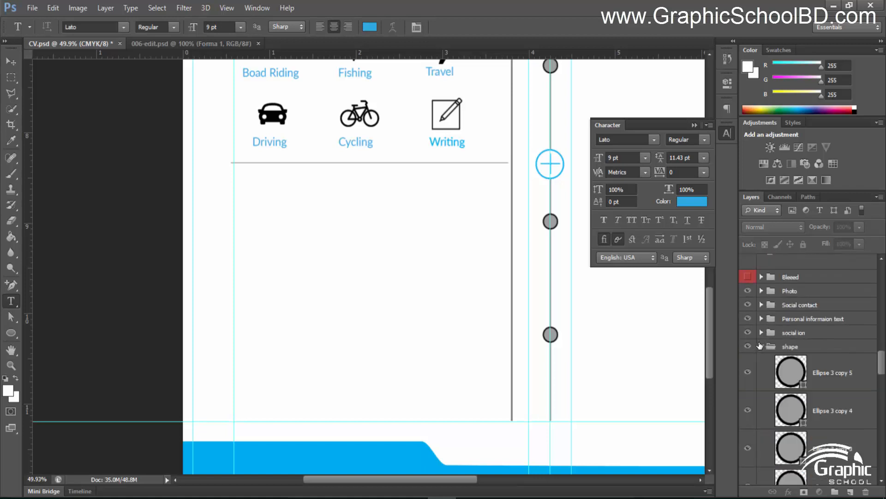
click(762, 345)
Group the six hobby icon layers into a folder named 'Hobbies icon'
scroll(803, 397, up, 5)
scroll(792, 369, up, 5)
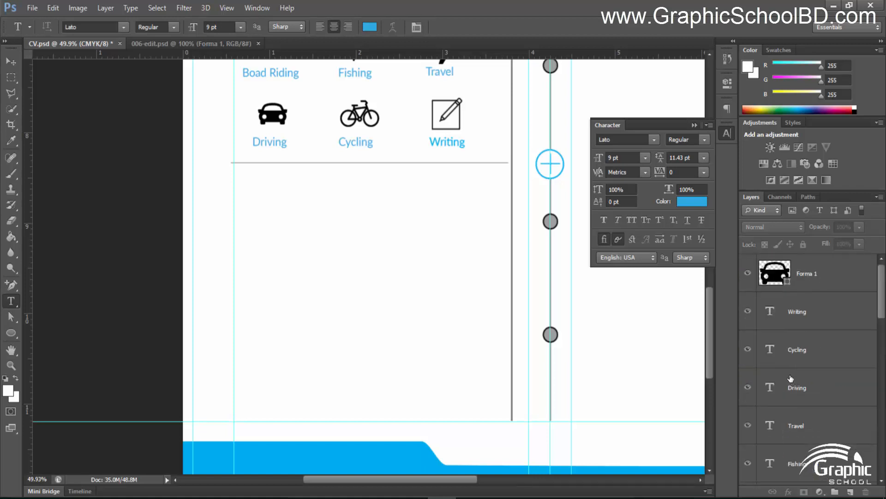
drag(798, 275, 795, 430)
scroll(803, 427, down, 5)
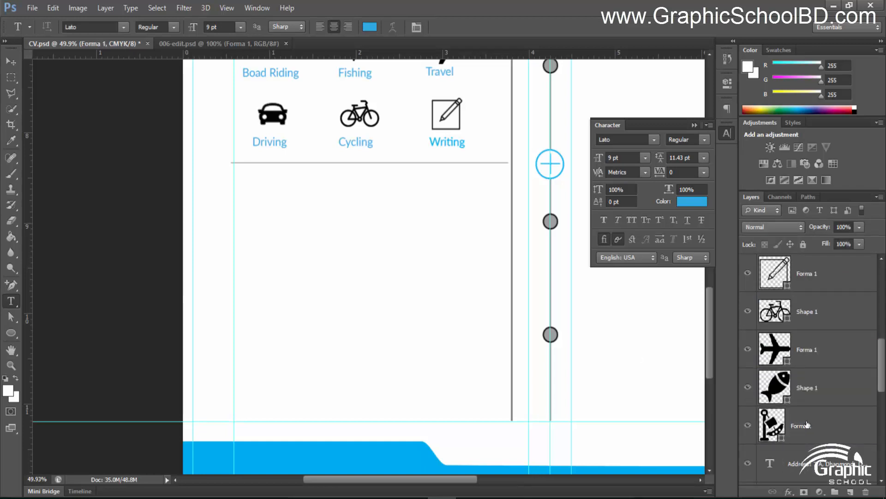
shift+click(807, 418)
scroll(807, 418, up, 3)
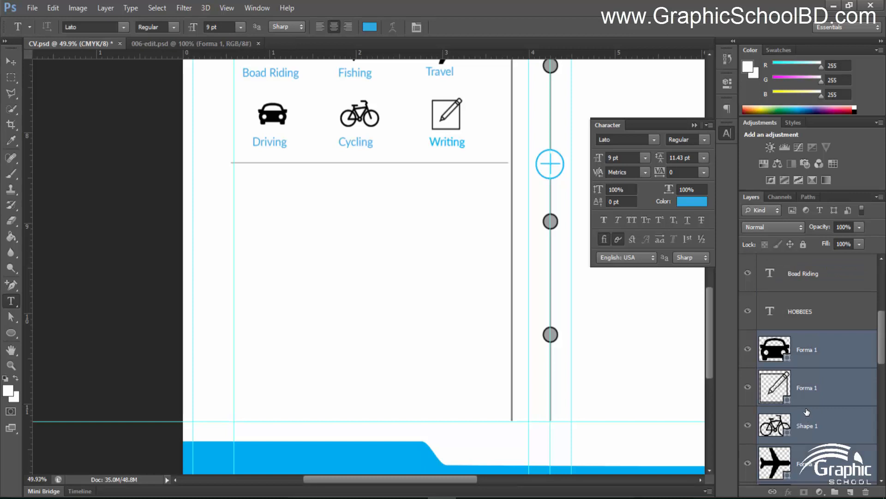
key(ctrl+g)
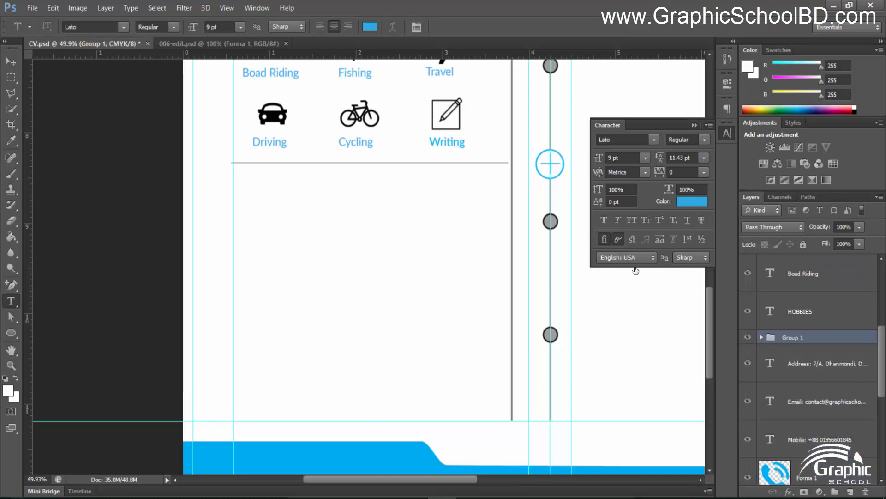
double_click(794, 337)
text(Hobbies icon)
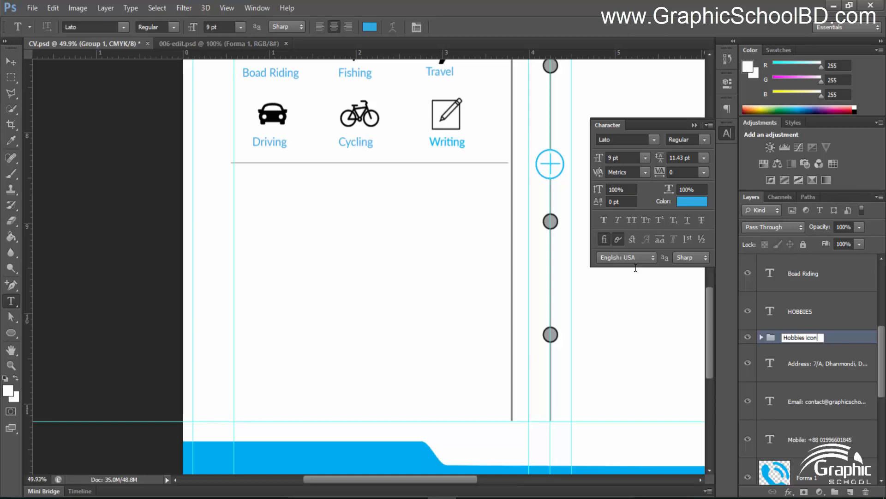
key(Return)
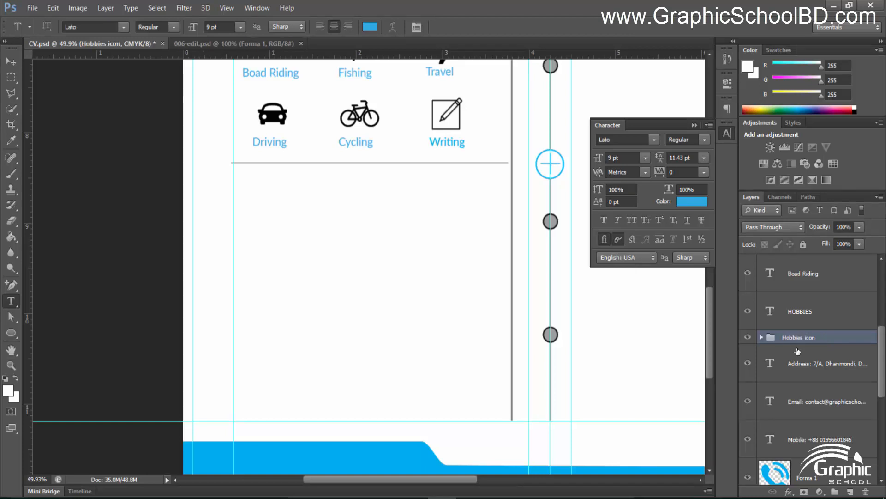
Move the Hobbies icon folder to sit between the social ion and shape folders
scroll(795, 341, down, 2)
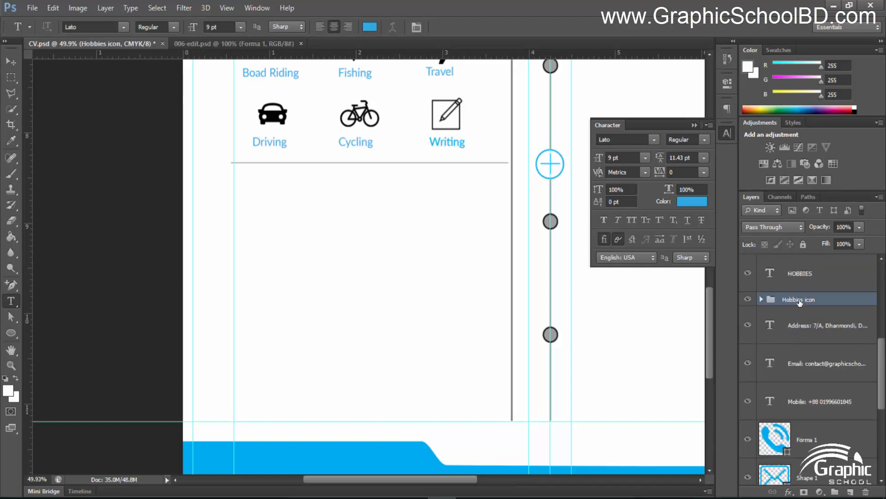
drag(799, 302, 818, 442)
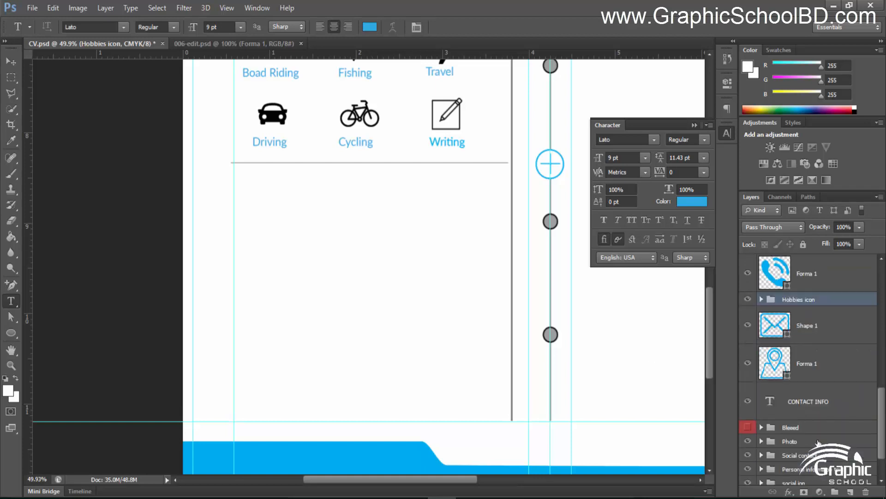
drag(801, 306, 809, 449)
scroll(799, 352, down, 3)
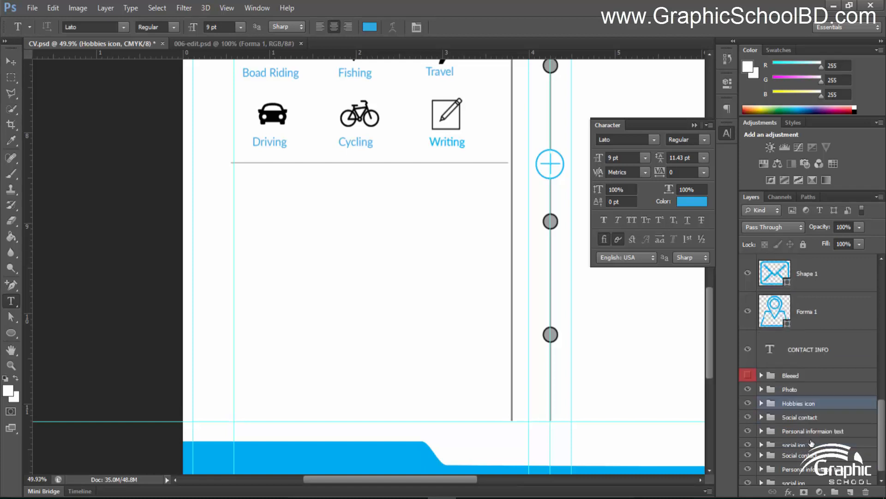
drag(800, 396, 793, 436)
key(ctrl+z)
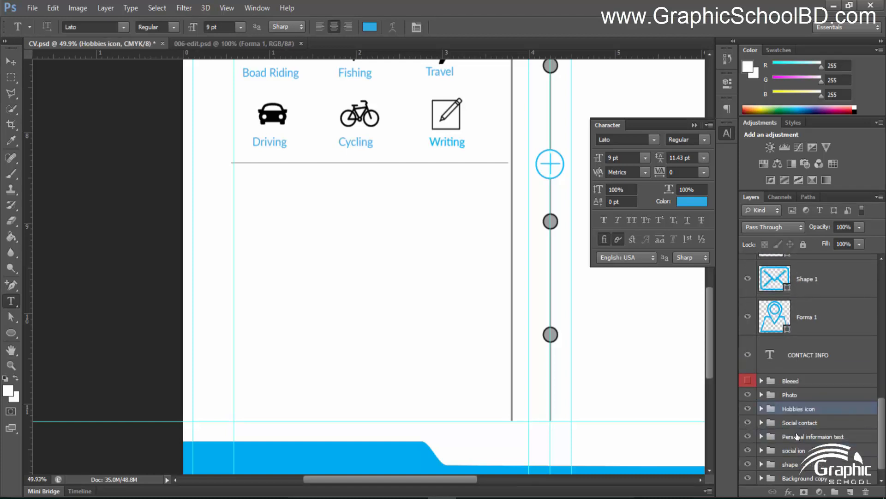
scroll(807, 367, down, 1)
drag(802, 398, 798, 443)
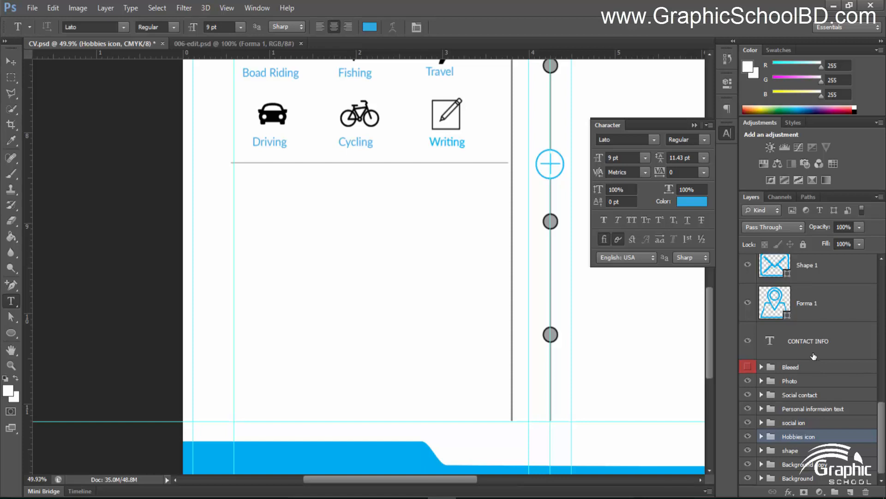
Expand the Hobbies icon group to inspect its layers, then collapse it again
scroll(814, 357, up, 5)
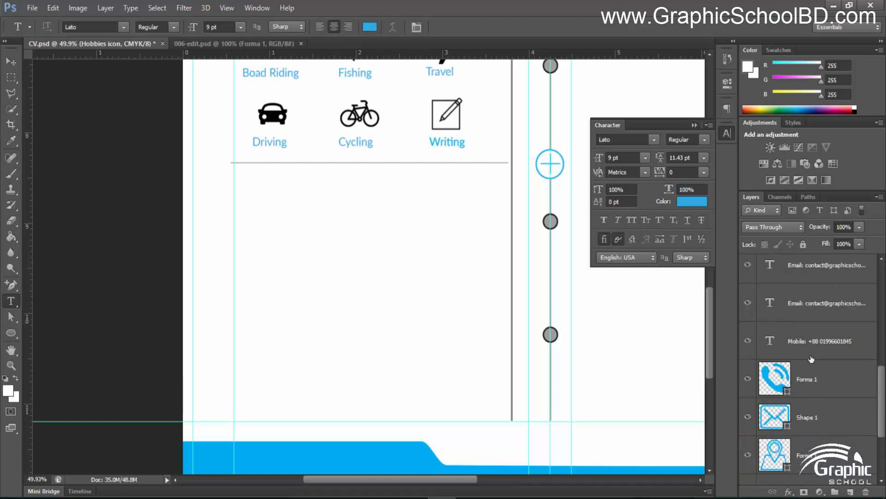
scroll(812, 378, down, 5)
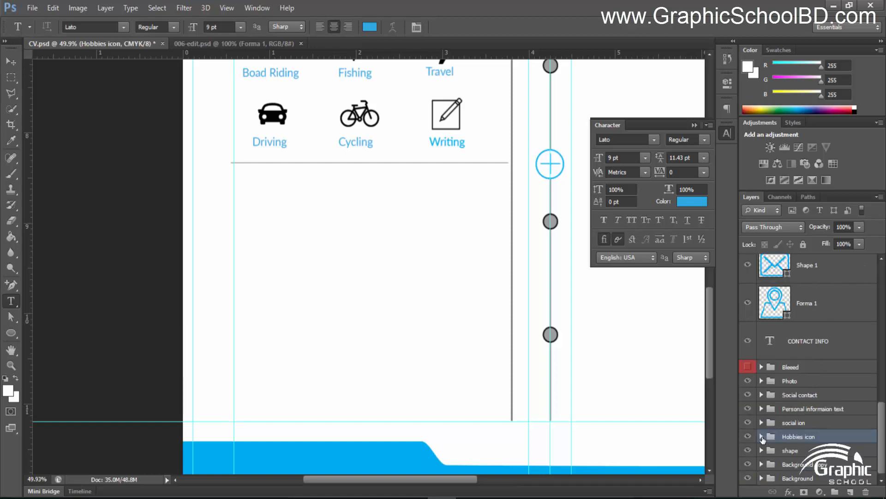
click(762, 439)
click(821, 461)
scroll(836, 375, down, 4)
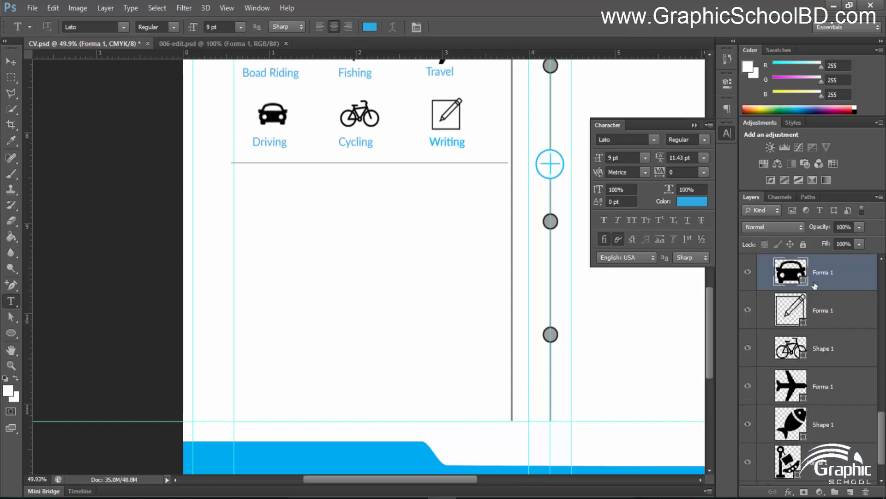
scroll(814, 283, up, 3)
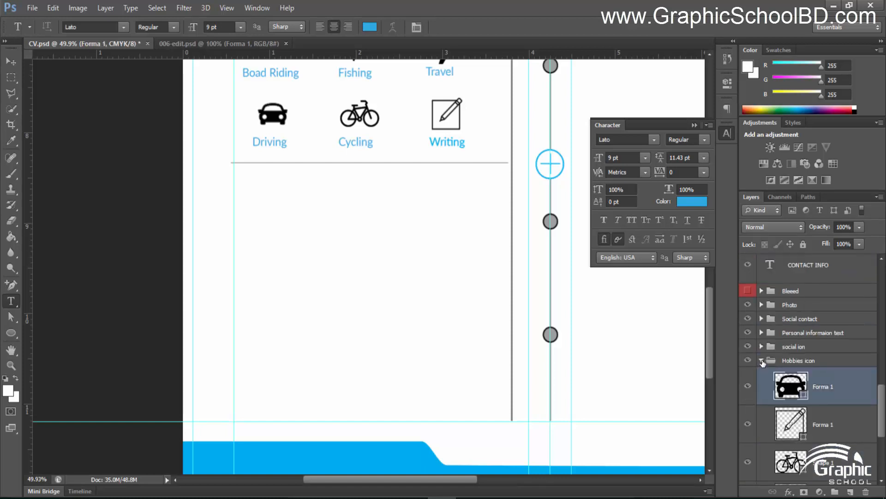
click(763, 363)
scroll(831, 355, up, 6)
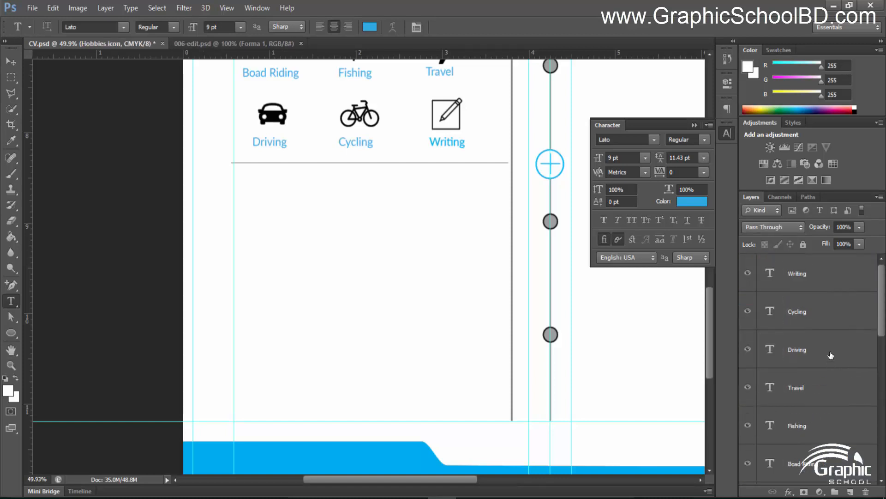
Group the Writing through Boad Riding labels and HOBBIES heading as 'Hobbies text'
click(809, 277)
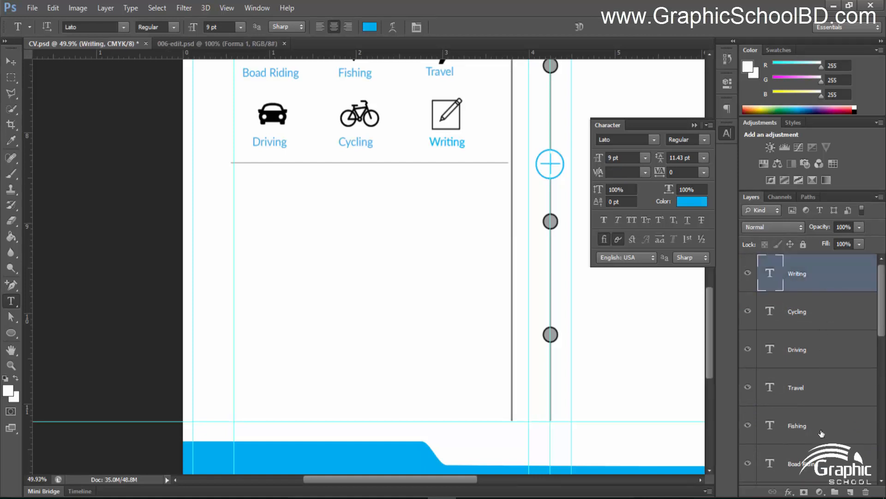
shift+click(826, 465)
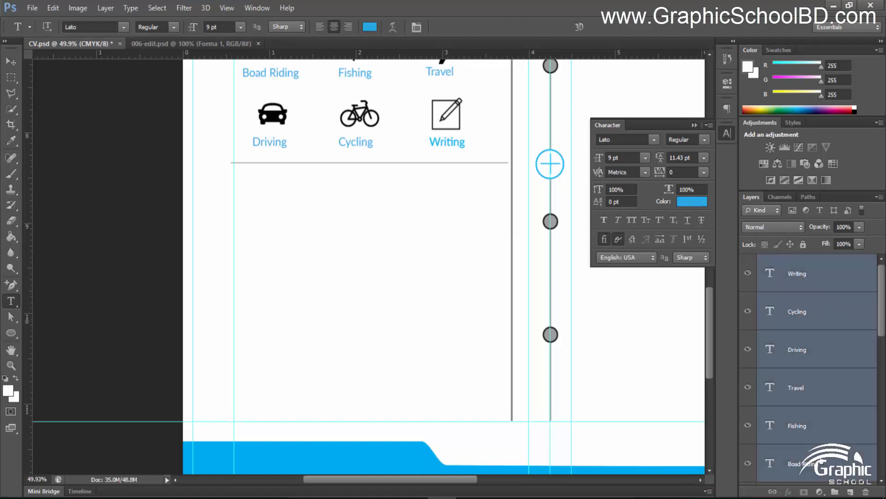
scroll(826, 464, down, 4)
shift+click(814, 352)
key(ctrl+g)
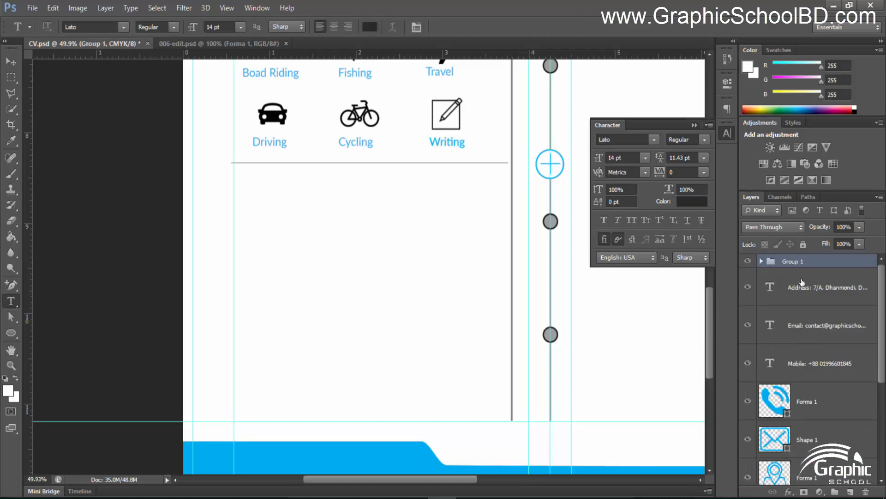
double_click(790, 260)
text(Hobbies)
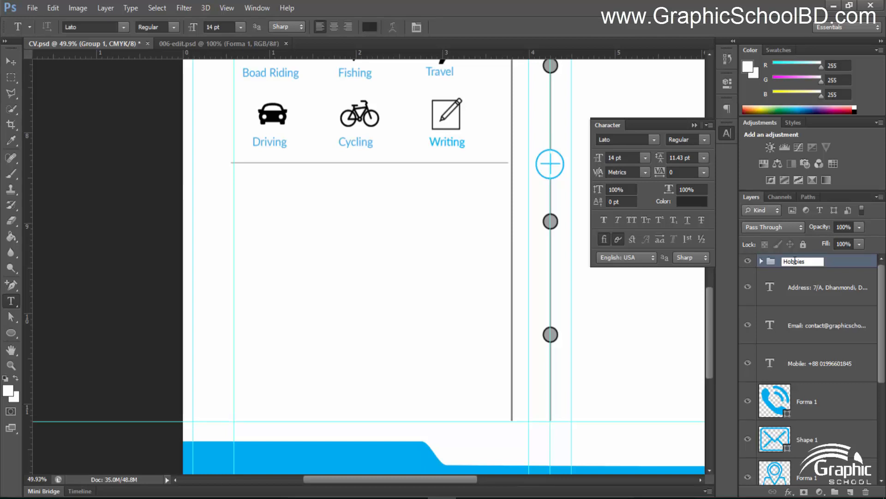
key(Return)
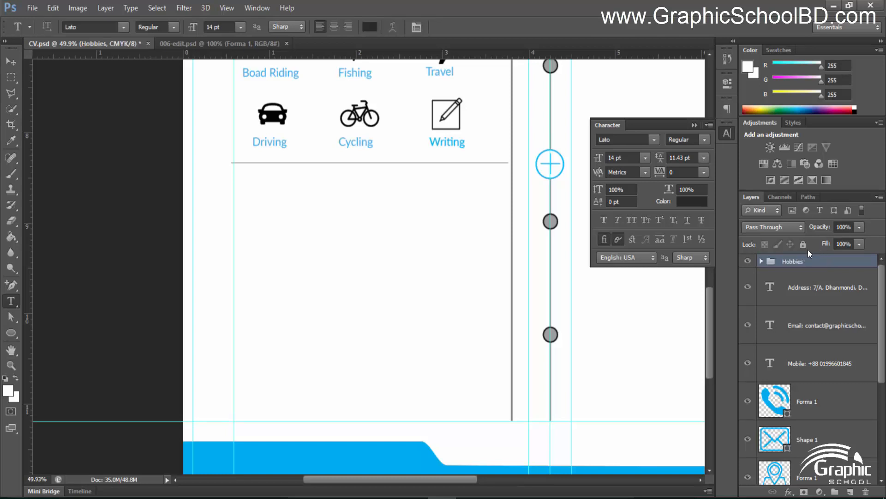
double_click(795, 261)
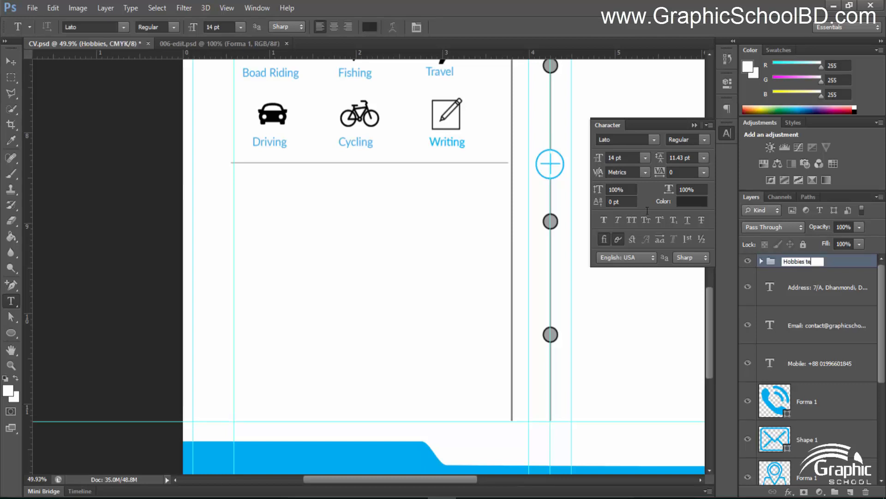
key(Return)
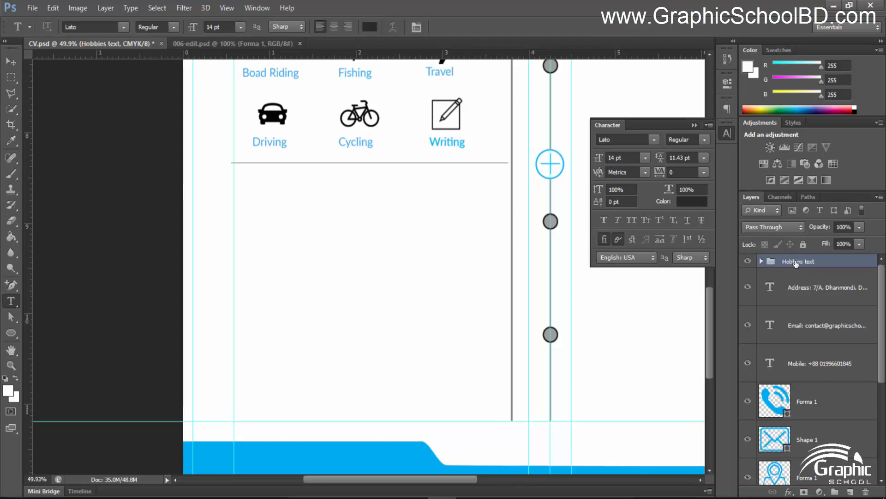
click(815, 299)
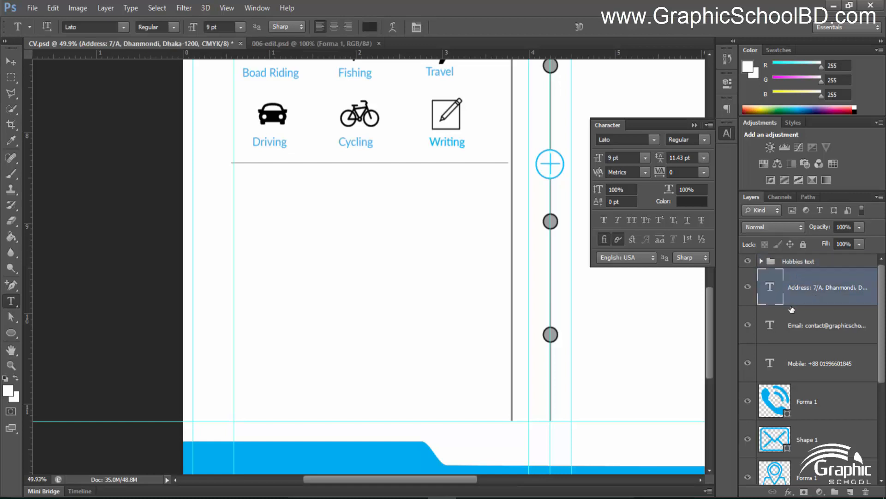
Group Address, Email, Mobile and CONTACT INFO into a group named 'contact info text'
shift+click(813, 365)
scroll(825, 390, down, 3)
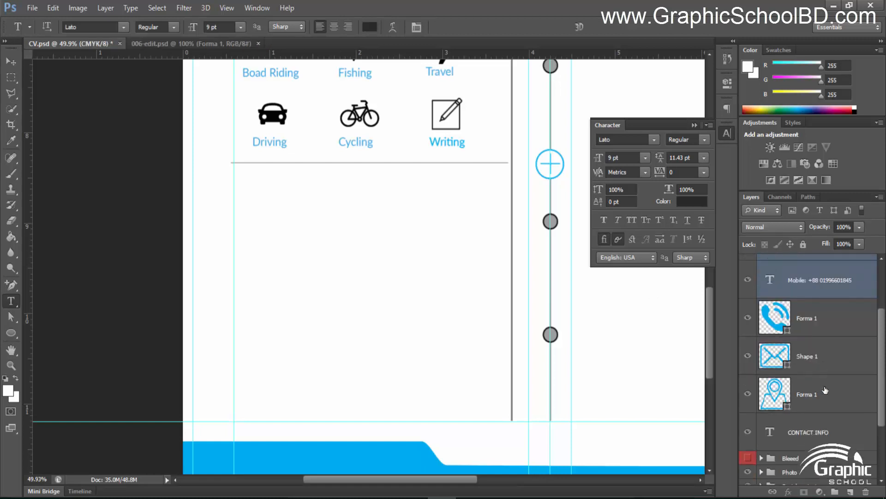
ctrl+click(817, 432)
key(ctrl+g)
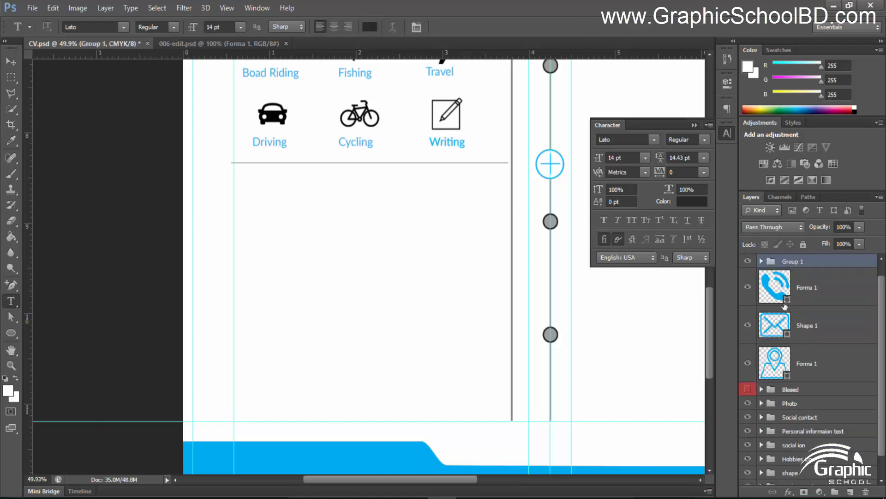
double_click(791, 261)
text(c)
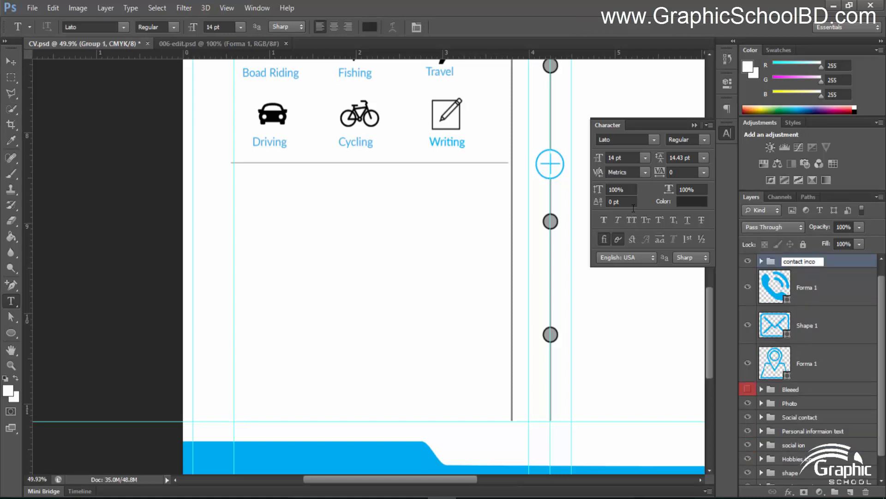
text(ontact info text)
key(Return)
Group the phone, mail and map icon layers into a group named 'contact icon'
click(808, 291)
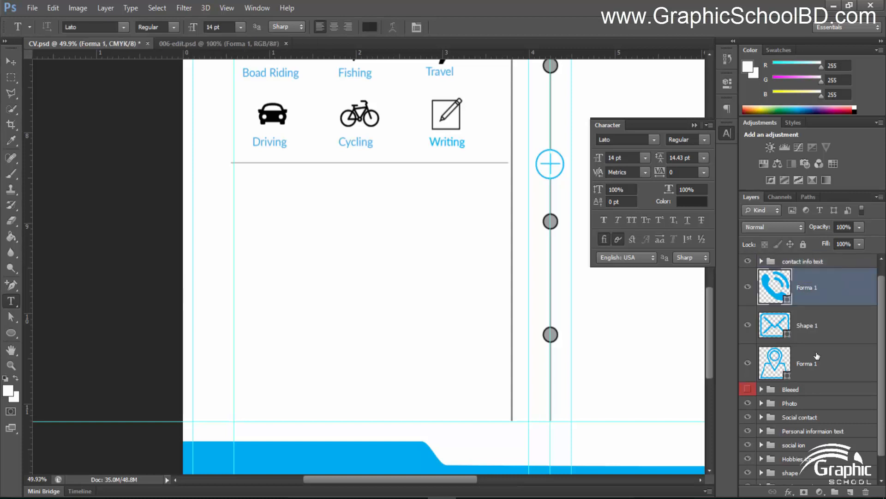
shift+click(806, 366)
key(ctrl+g)
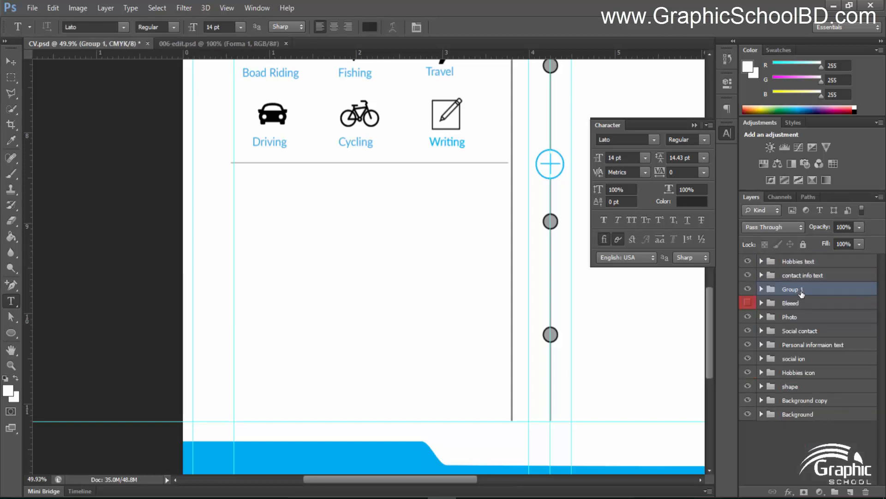
double_click(798, 289)
text(contact icon)
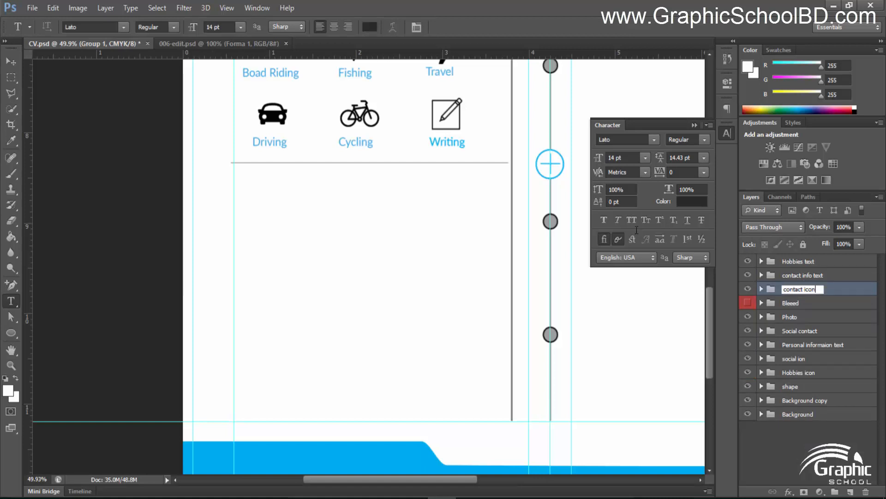
key(Return)
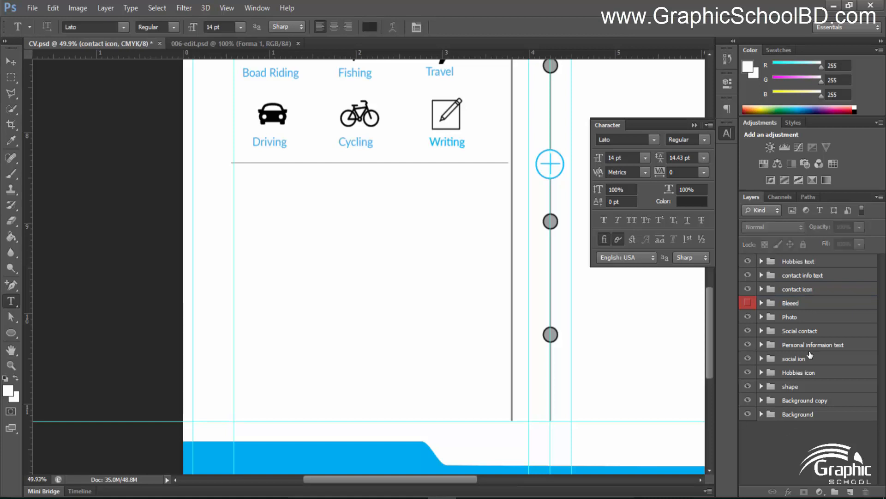
Group the contact icon, Hobbies icon and social ion groups into one group named 'Icon'
ctrl+click(801, 372)
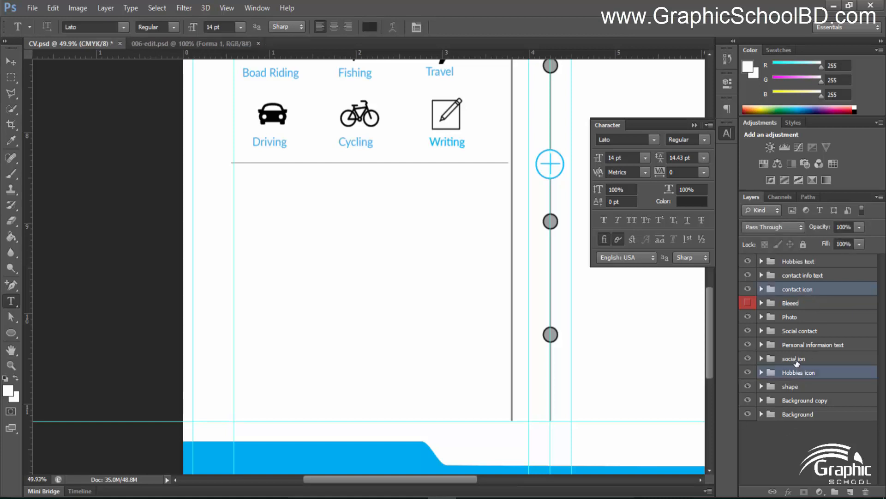
ctrl+click(797, 361)
key(ctrl+g)
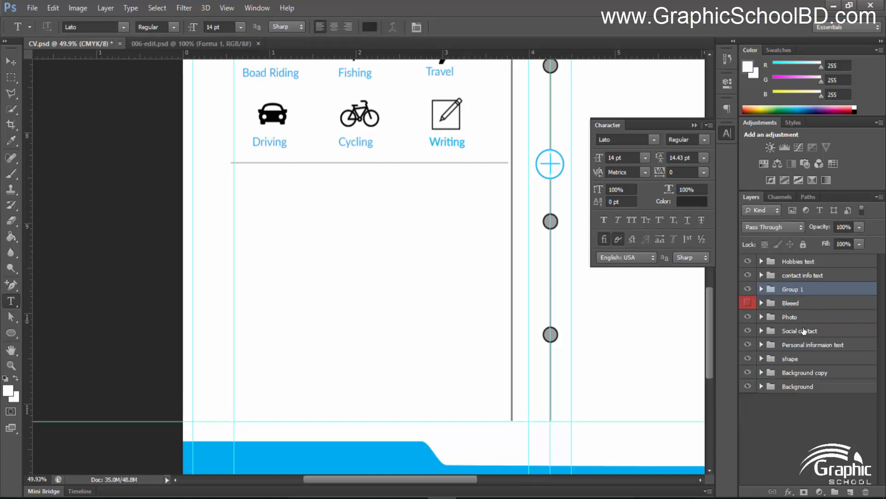
double_click(793, 290)
text(Icon)
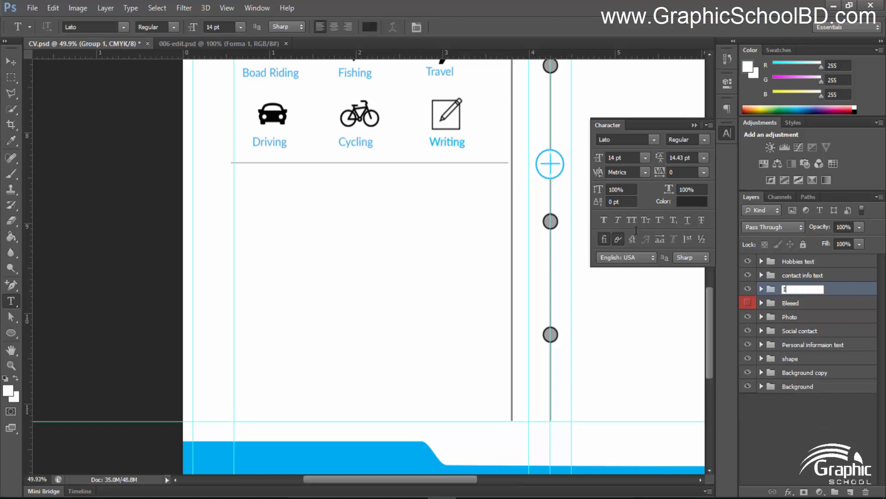
key(Return)
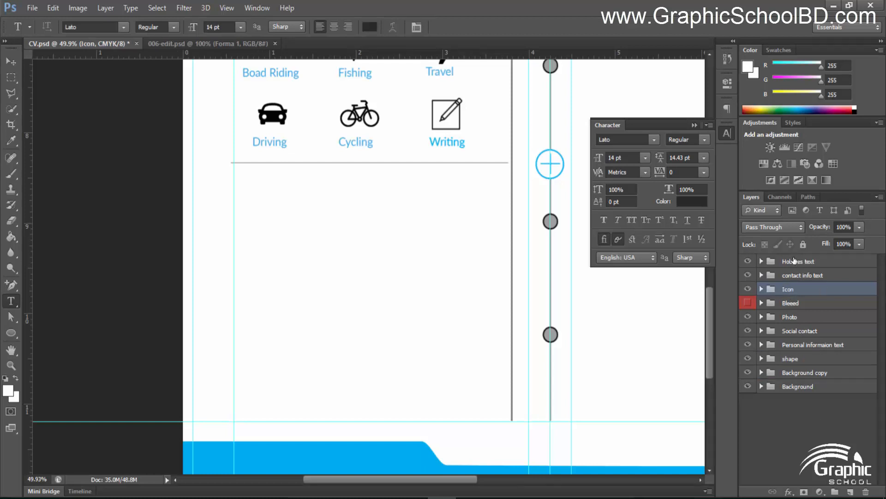
Group Hobbies text, contact info text and Personal informaion text into 'All Text'
click(794, 261)
shift+click(814, 275)
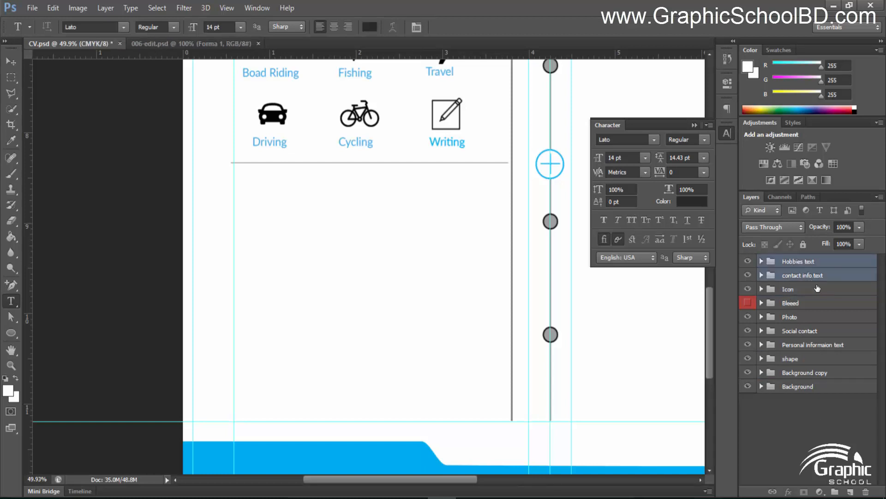
ctrl+click(811, 345)
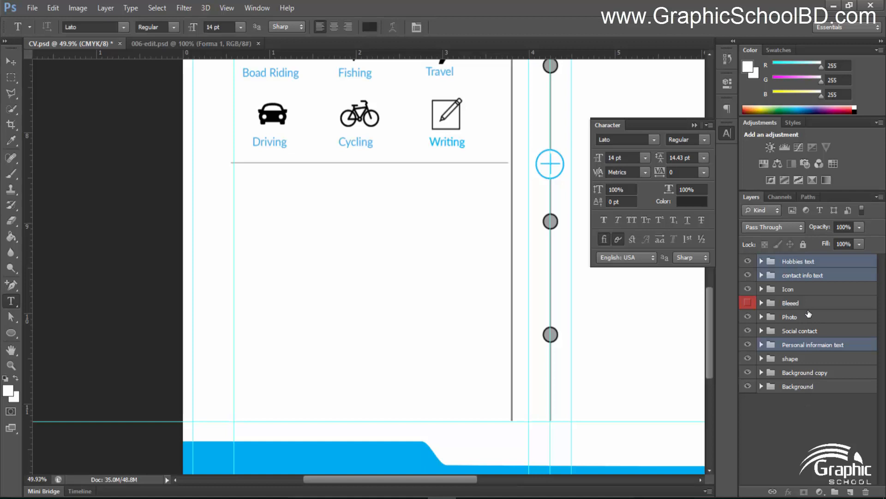
key(ctrl+g)
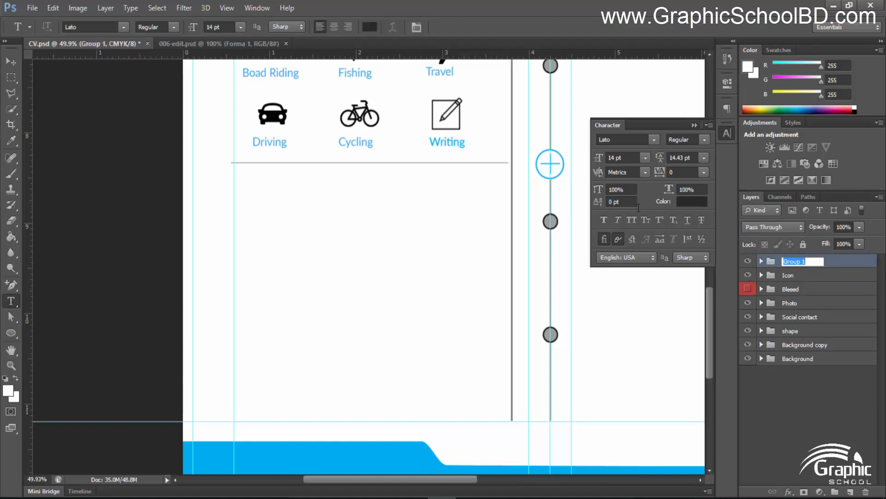
text(All Text)
key(Return)
Move the All Text and Icon groups below Photo and put Social contact inside All Text
shift+click(800, 274)
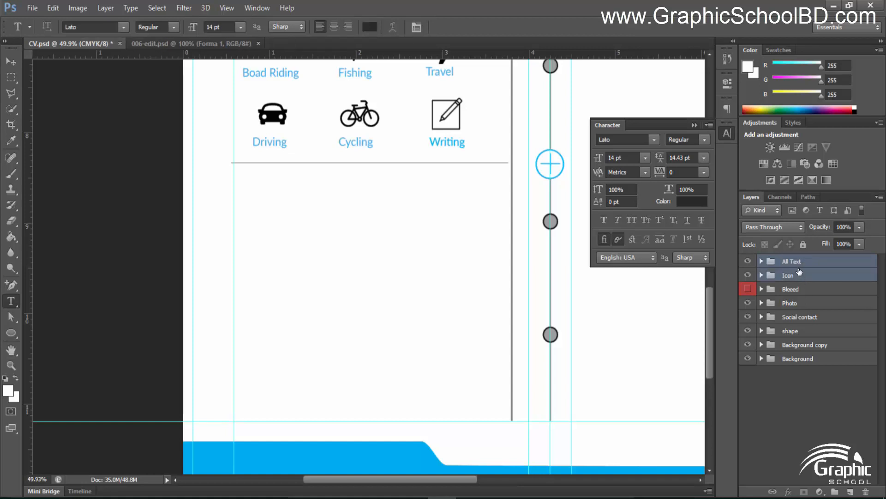
drag(796, 262, 782, 311)
click(810, 318)
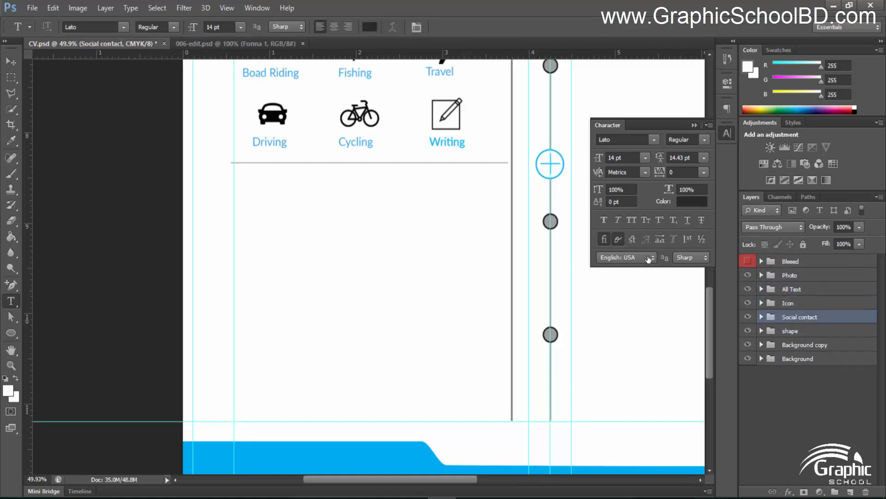
click(761, 302)
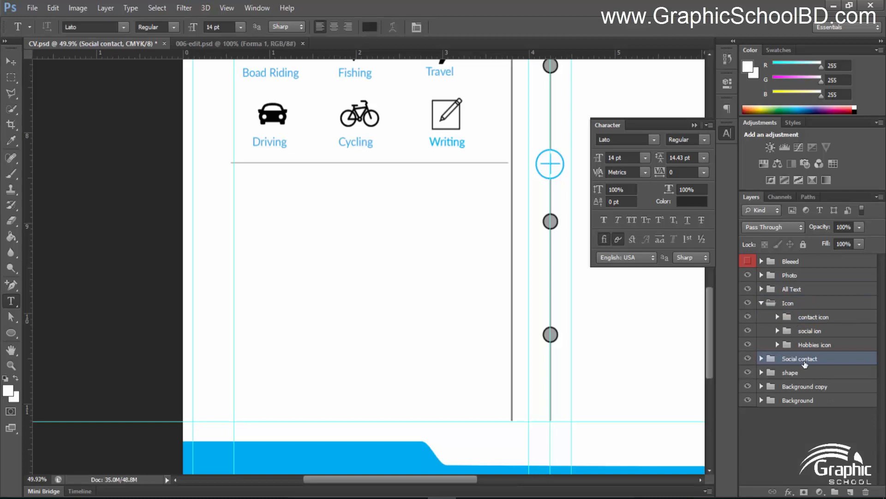
click(761, 289)
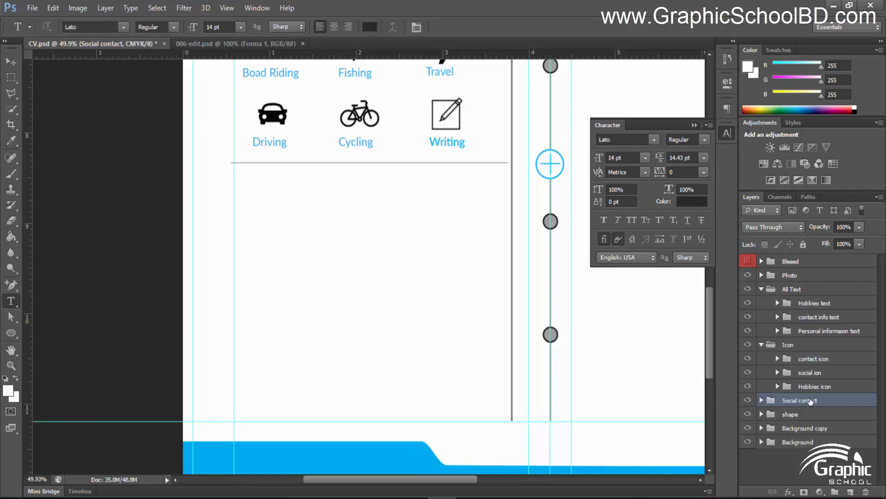
drag(811, 400, 810, 336)
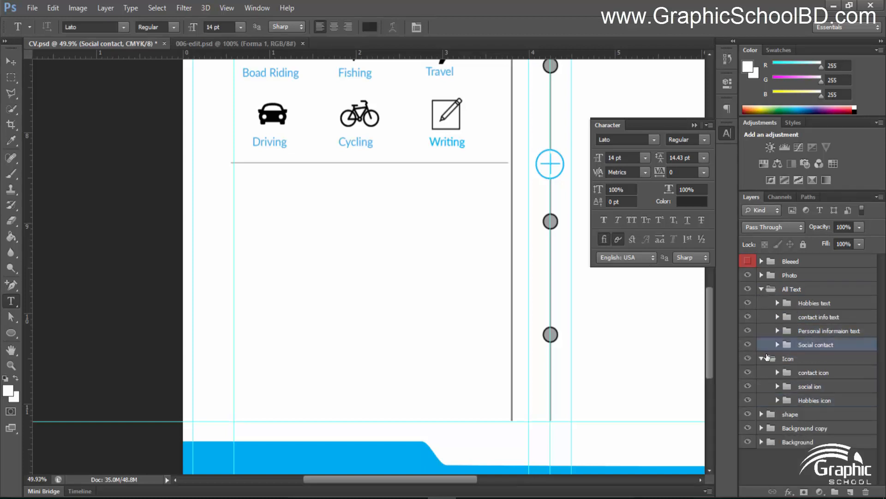
click(762, 358)
click(761, 289)
click(780, 363)
Shift the Hobbies divider line right so it snaps to the guide
scroll(553, 301, down, 1)
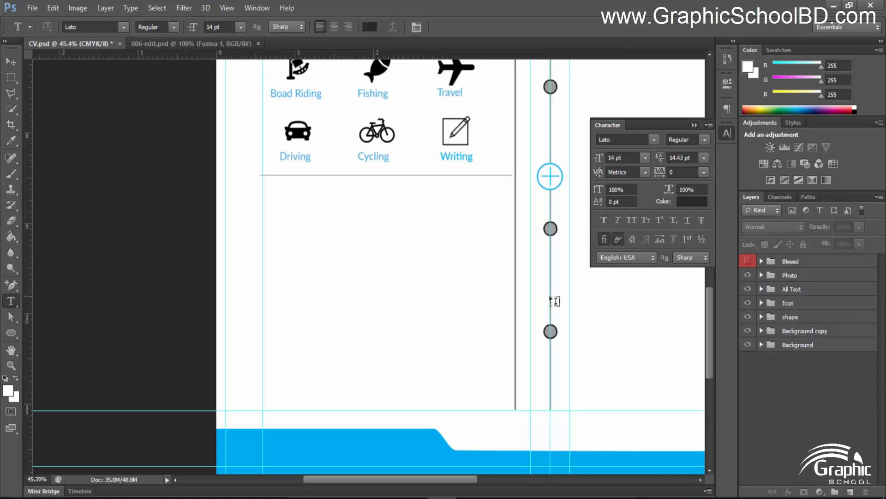
scroll(454, 299, down, 5)
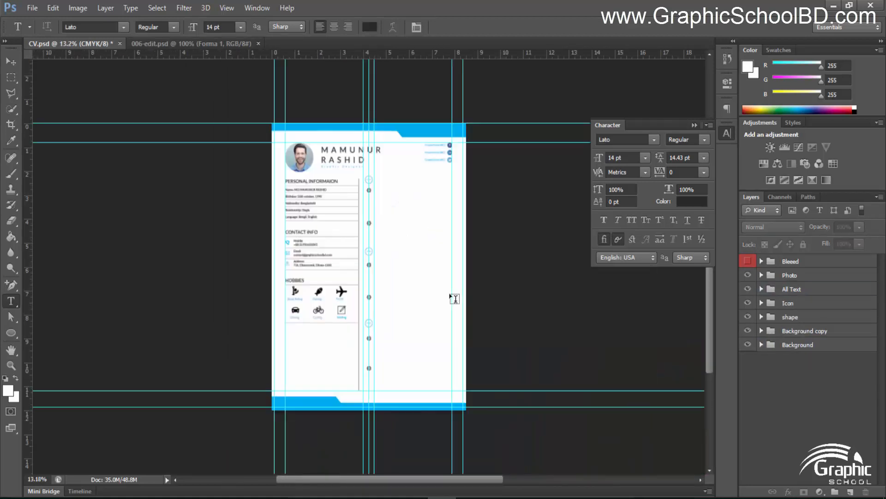
scroll(455, 298, up, 4)
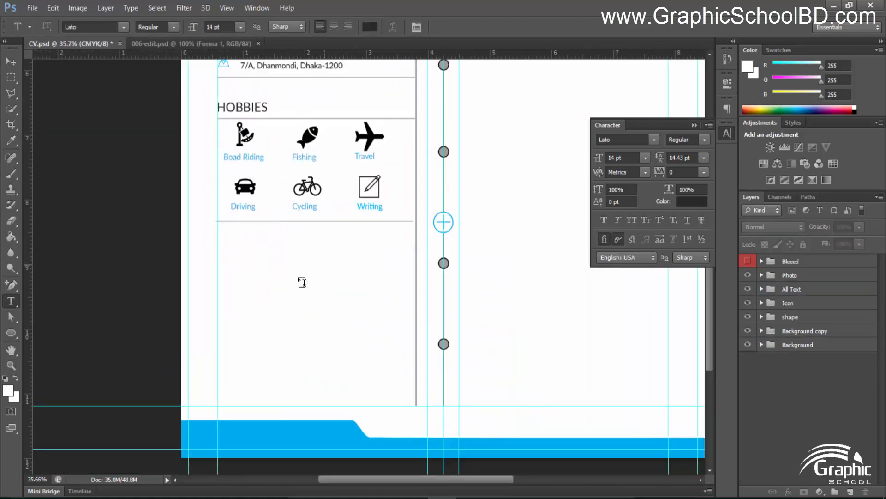
scroll(303, 282, up, 1)
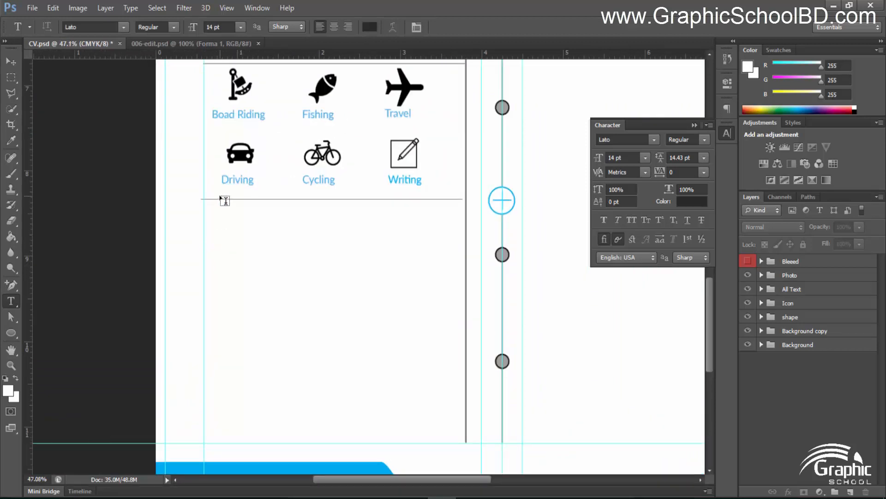
scroll(225, 201, up, 1)
scroll(271, 220, down, 3)
scroll(280, 231, up, 2)
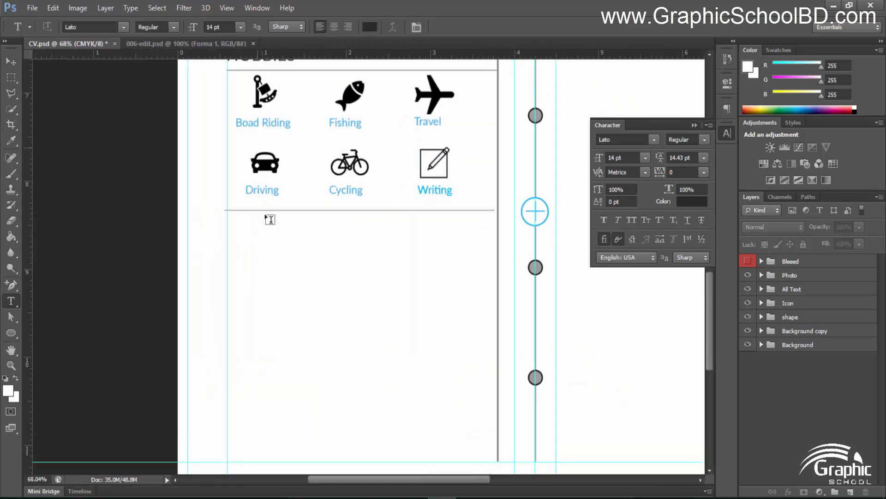
scroll(266, 215, up, 1)
scroll(263, 212, up, 2)
key(v)
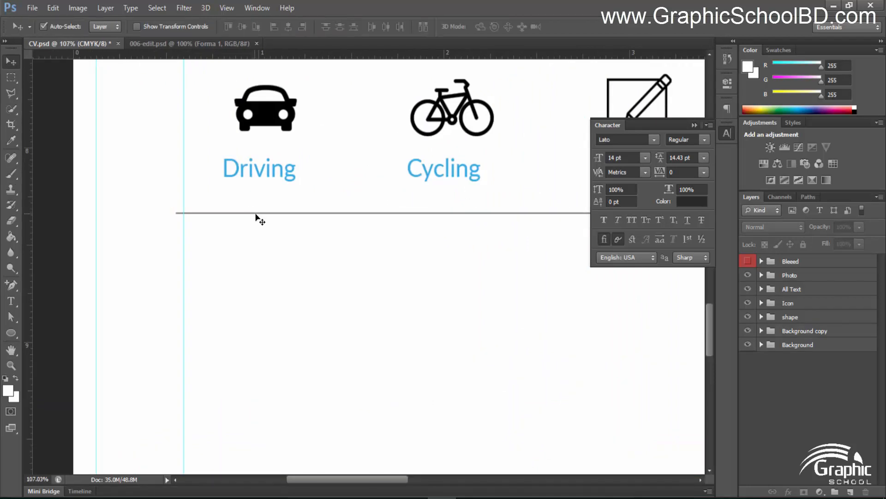
drag(256, 214, 263, 214)
scroll(342, 282, down, 1)
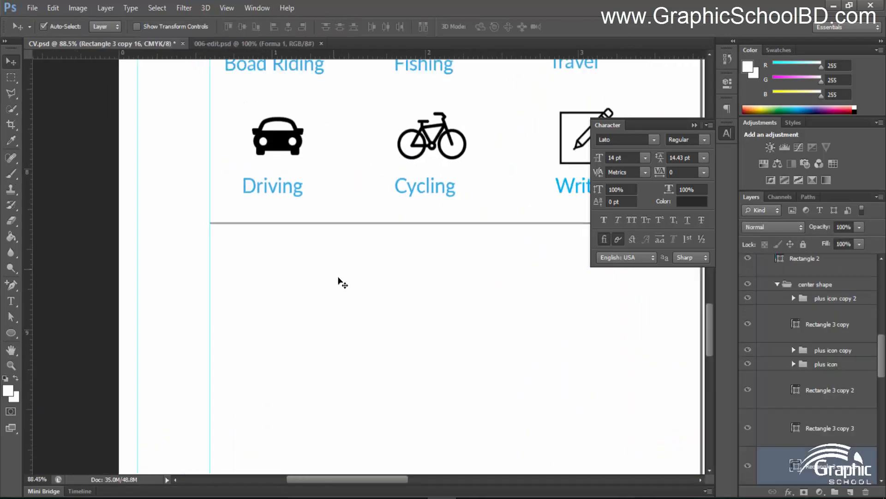
scroll(342, 283, down, 3)
click(415, 340)
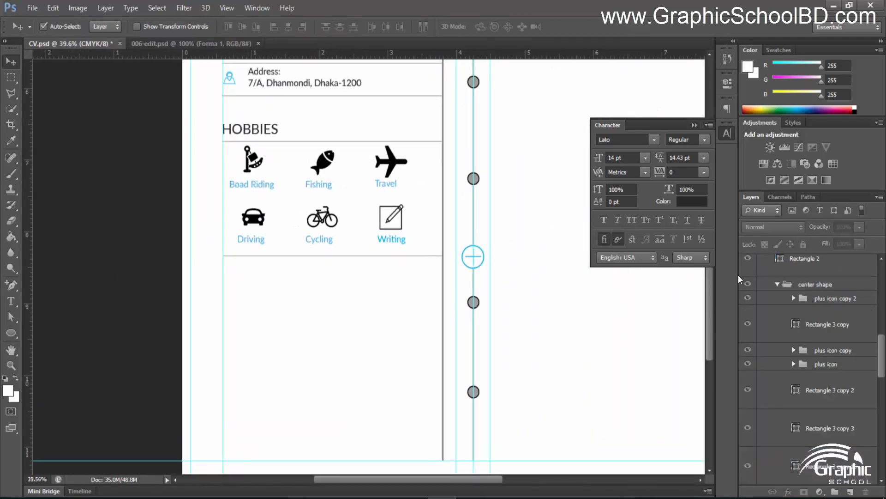
scroll(757, 300, up, 10)
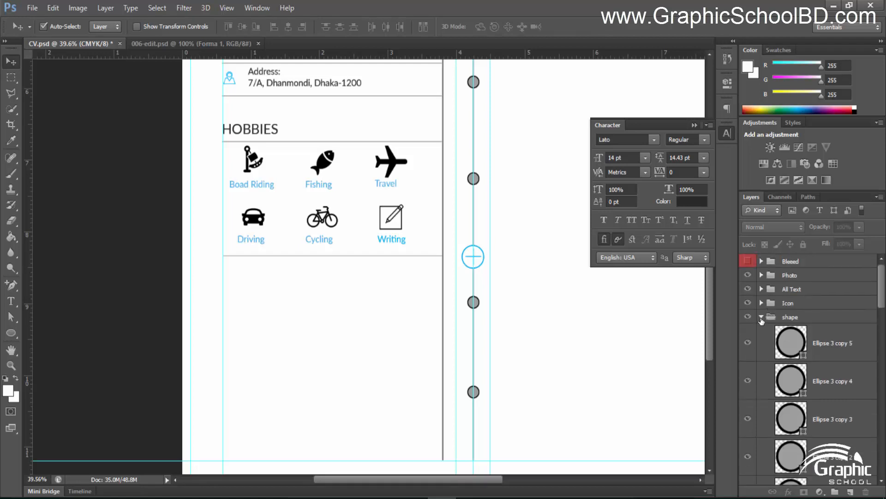
click(761, 316)
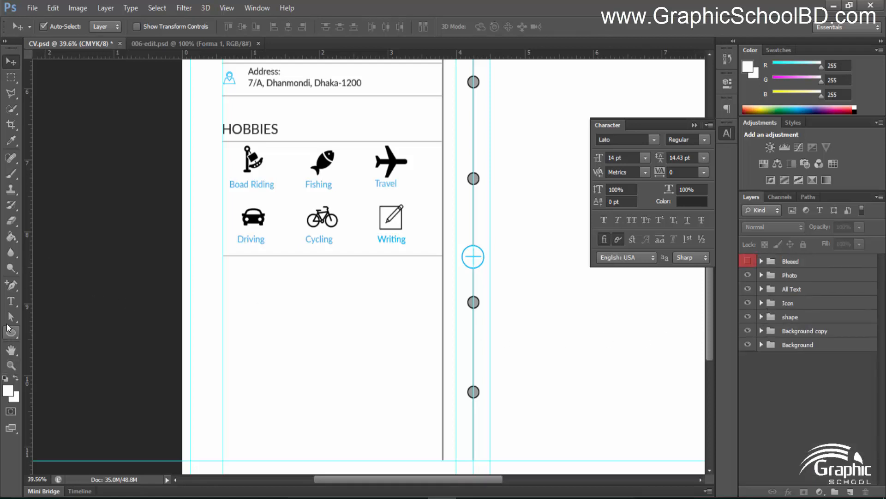
click(11, 301)
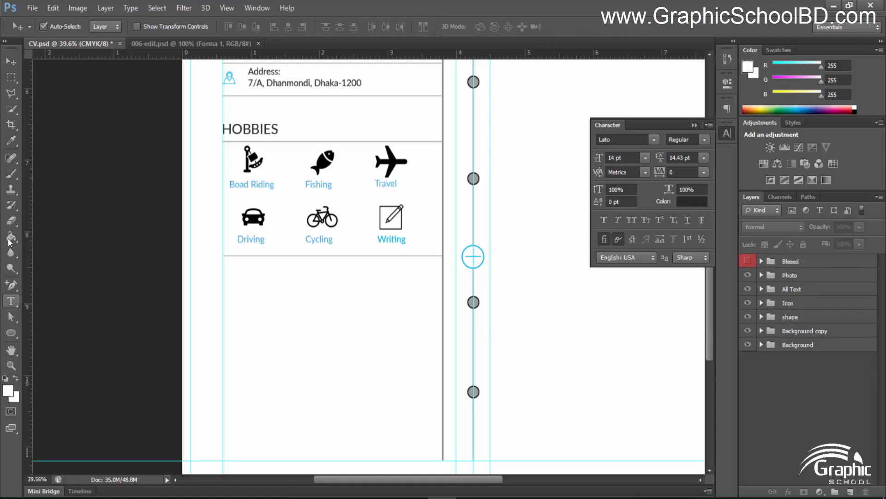
Type and commit an 'OTHERS COURSES' heading below the Hobbies divider
click(228, 292)
text(OTHERS COURSES)
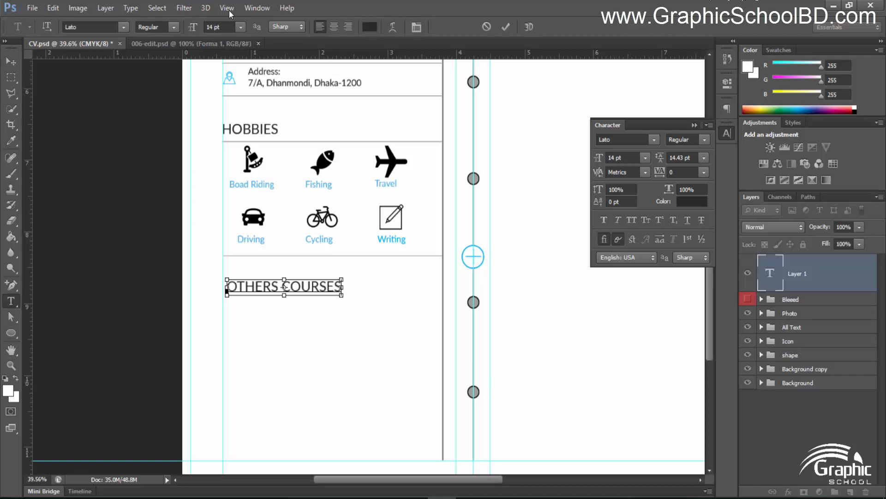
key(ctrl+a)
key(ctrl+q)
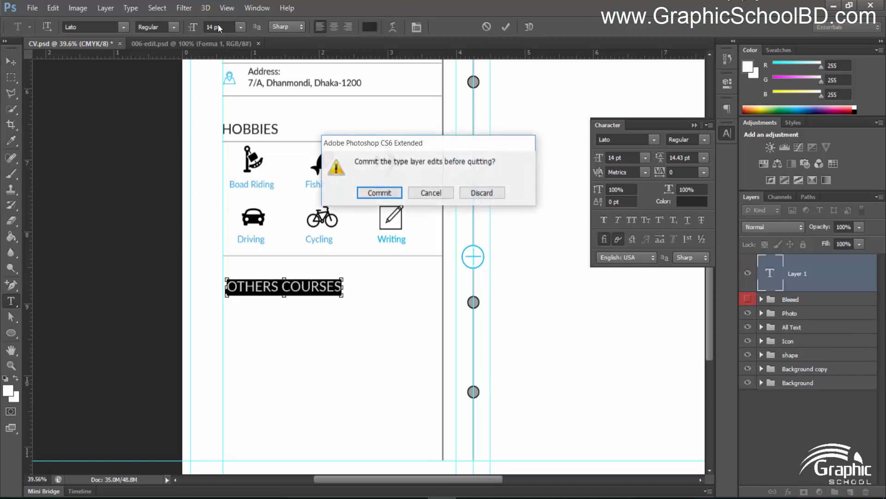
key(Return)
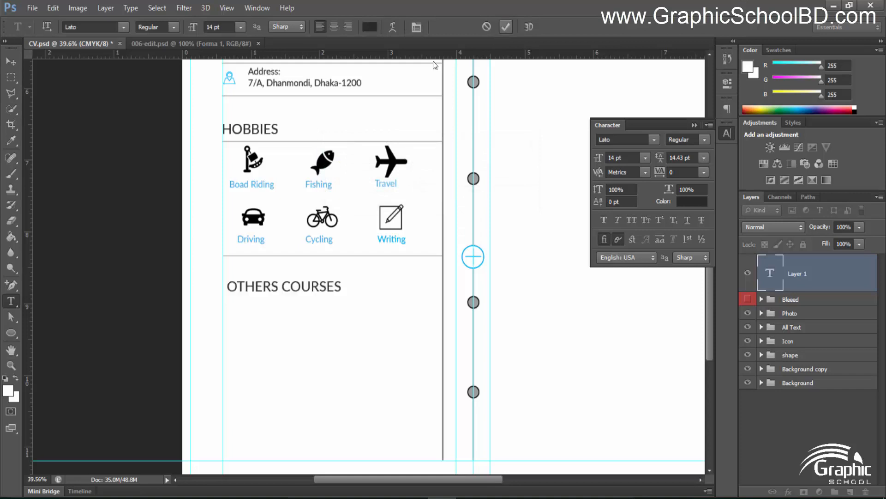
click(11, 61)
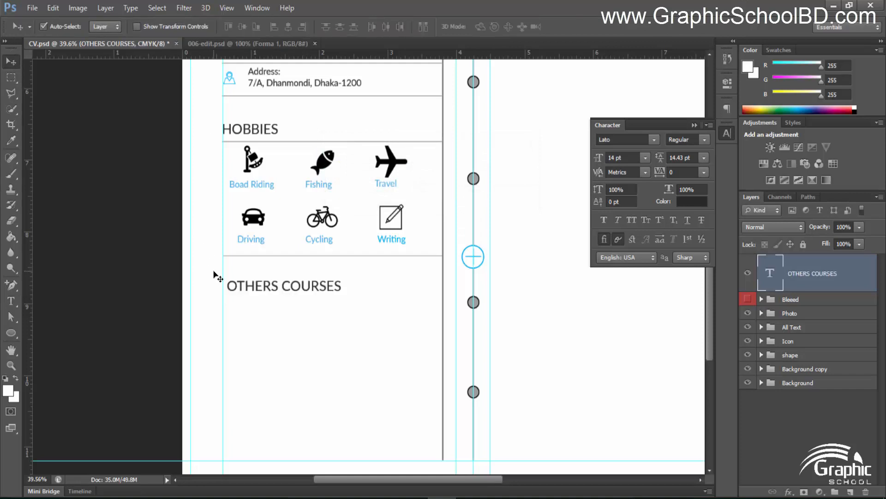
scroll(365, 342, down, 2)
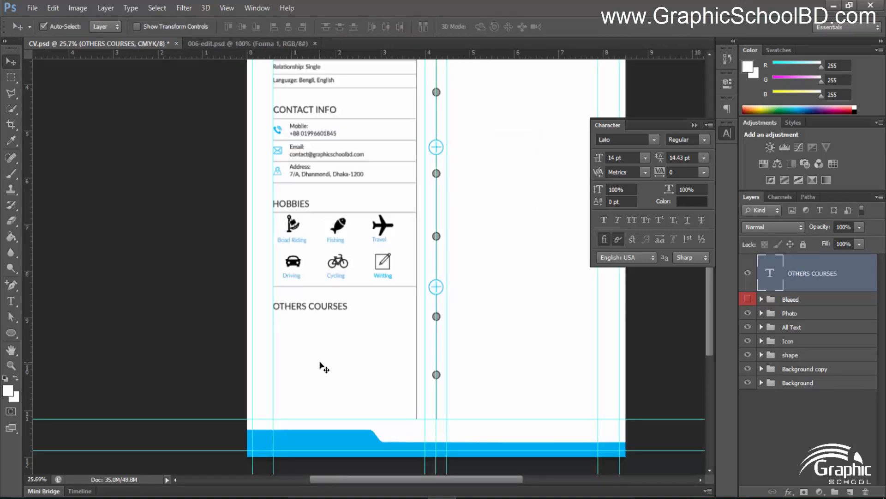
scroll(306, 362, up, 3)
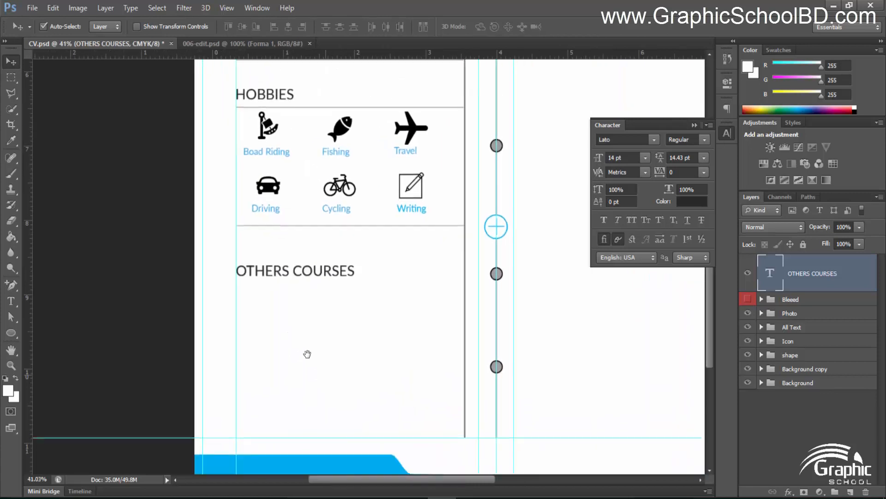
scroll(290, 360, up, 1)
Type a 9 pt 'Graphic Design' course title under the OTHERS COURSES heading
key(t)
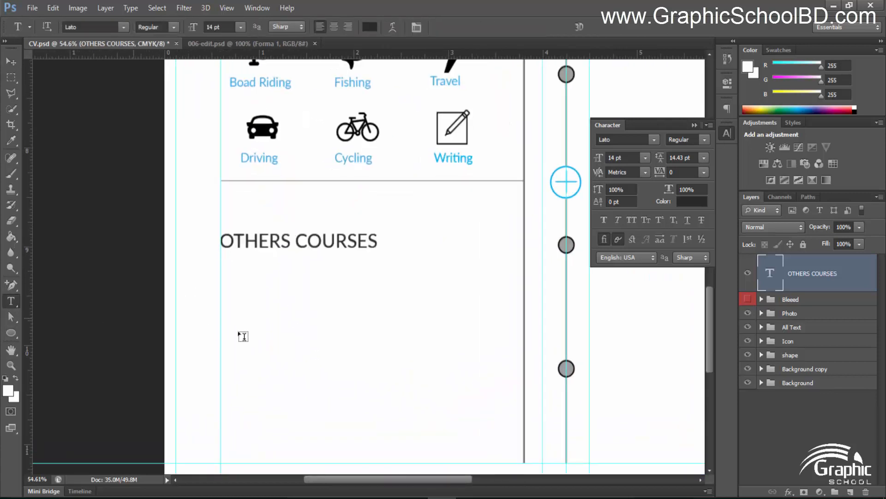
click(227, 289)
drag(224, 27, 130, 28)
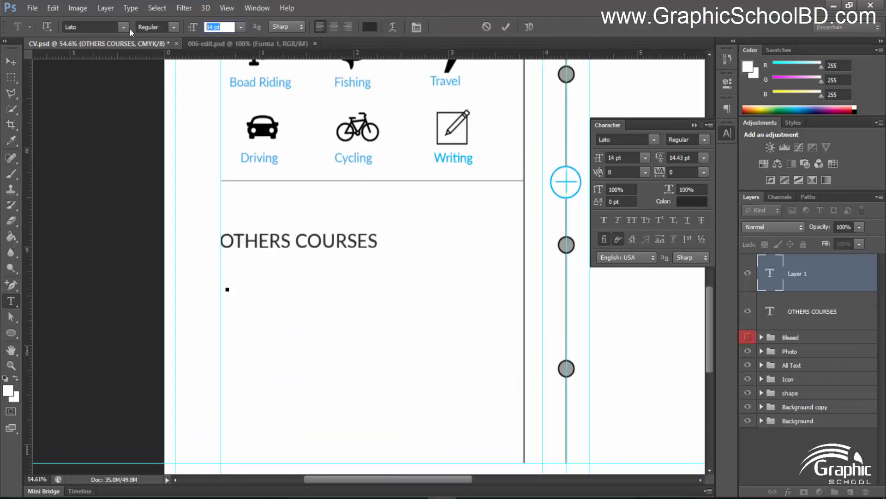
text(9)
key(Return)
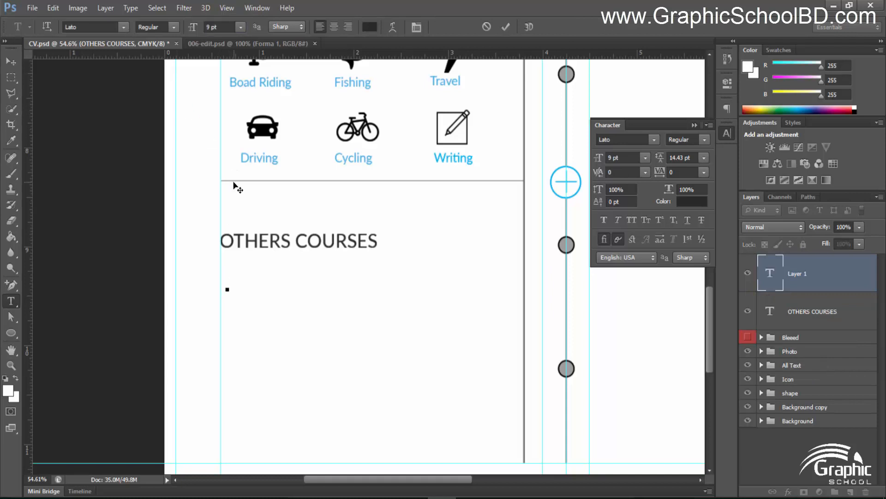
text(Graphic Design)
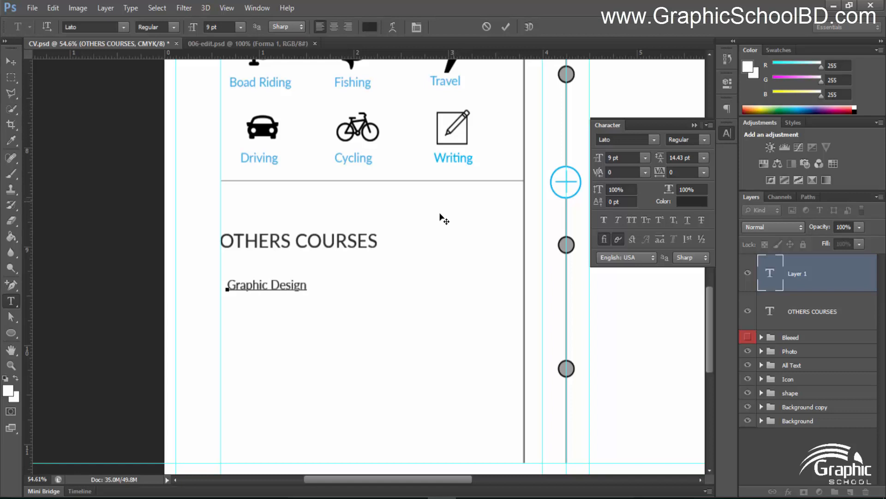
scroll(263, 279, up, 1)
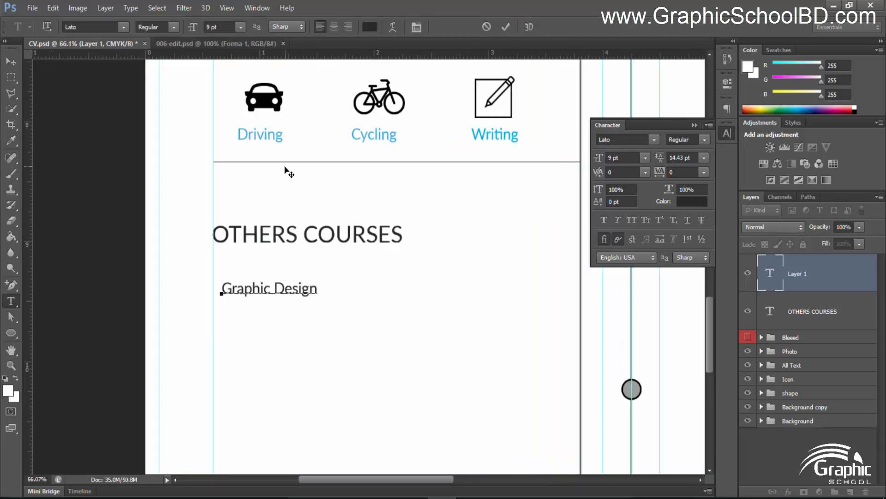
Make the Graphic Design title 11 pt and blue
key(ctrl+a)
click(220, 27)
text(12)
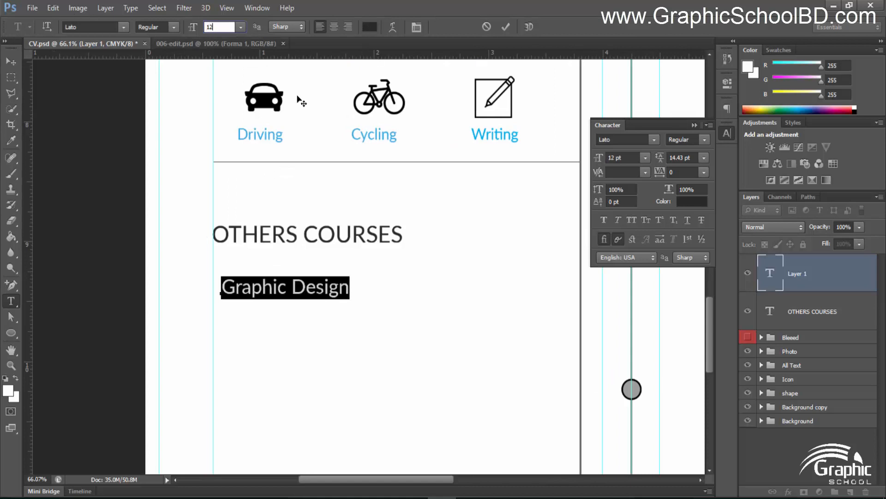
text(11)
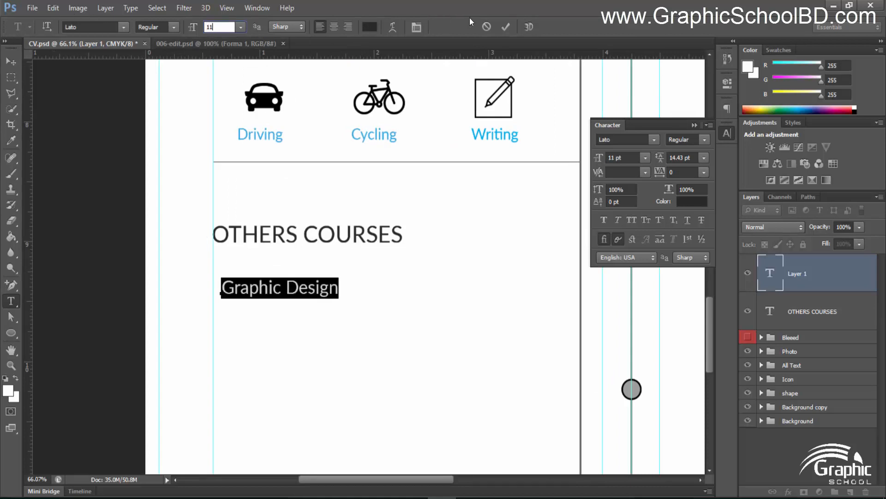
click(505, 26)
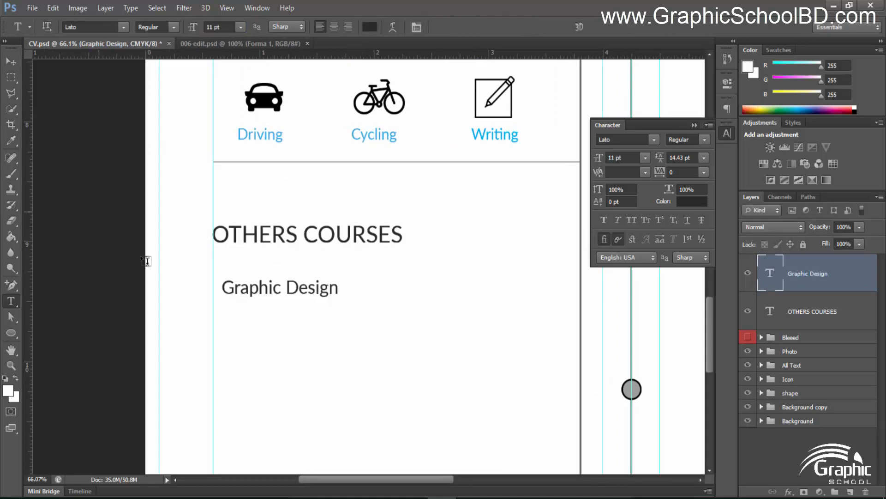
click(301, 288)
key(ctrl+a)
click(370, 27)
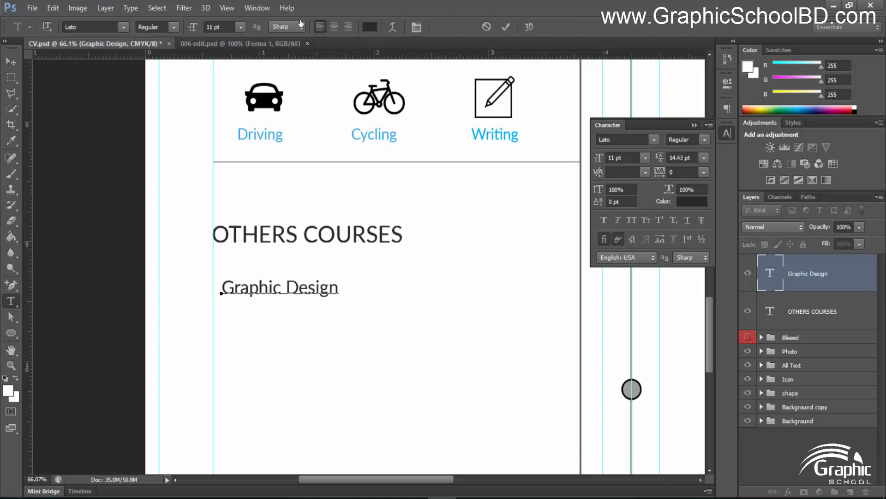
drag(487, 327, 217, 320)
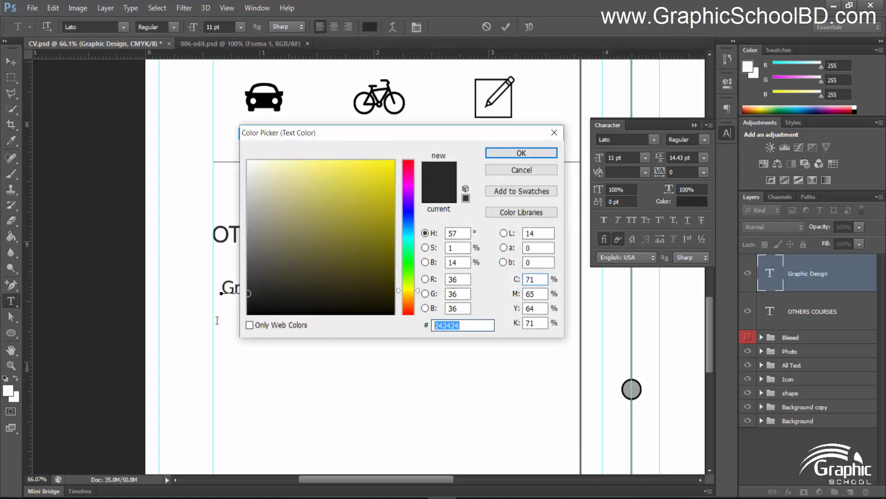
text(00aeef)
click(531, 153)
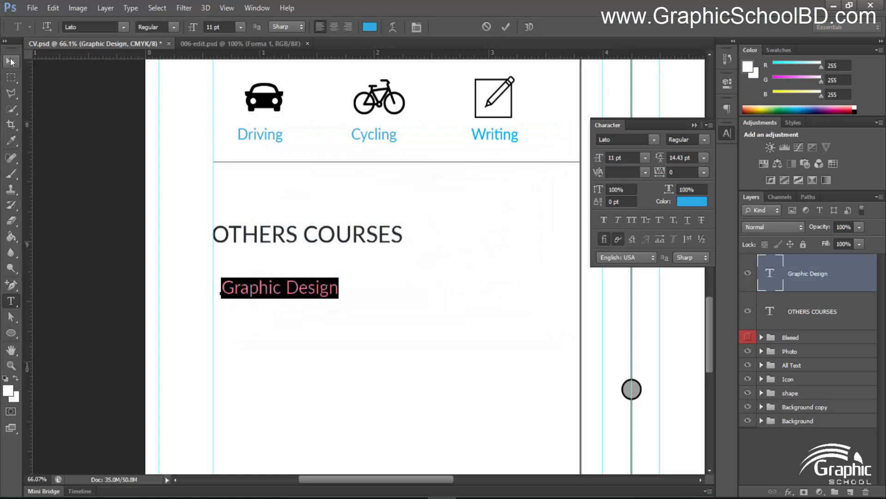
key(ctrl+Return)
click(239, 316)
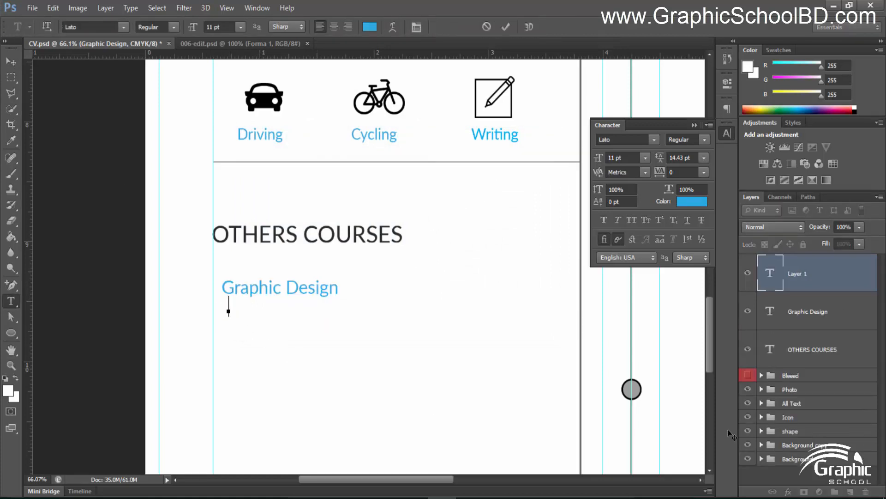
Paste the course details text and make it 9 pt with colour 242424
text(Graphic School BD, 2017, Course Duration 4 Months)
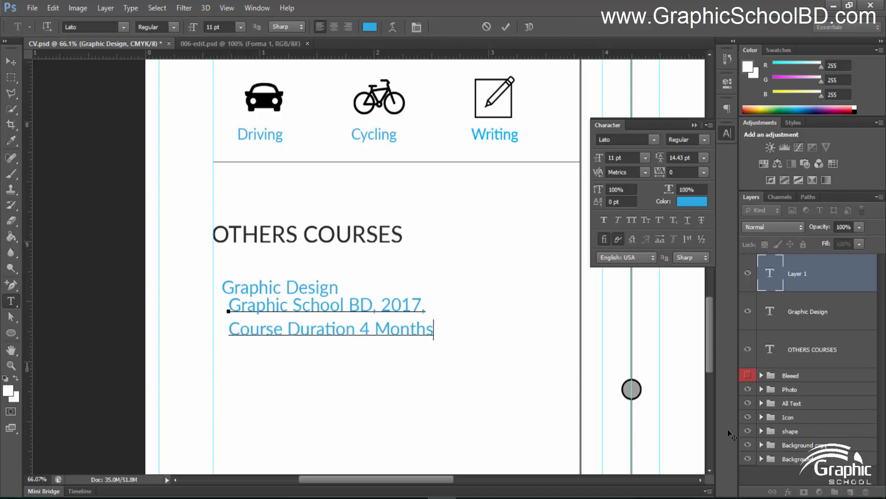
text(.)
key(ctrl+a)
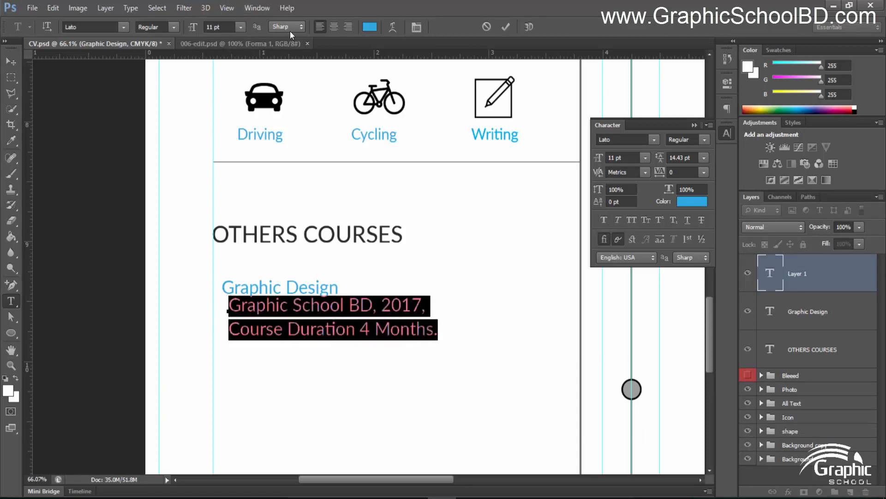
click(228, 25)
text(9)
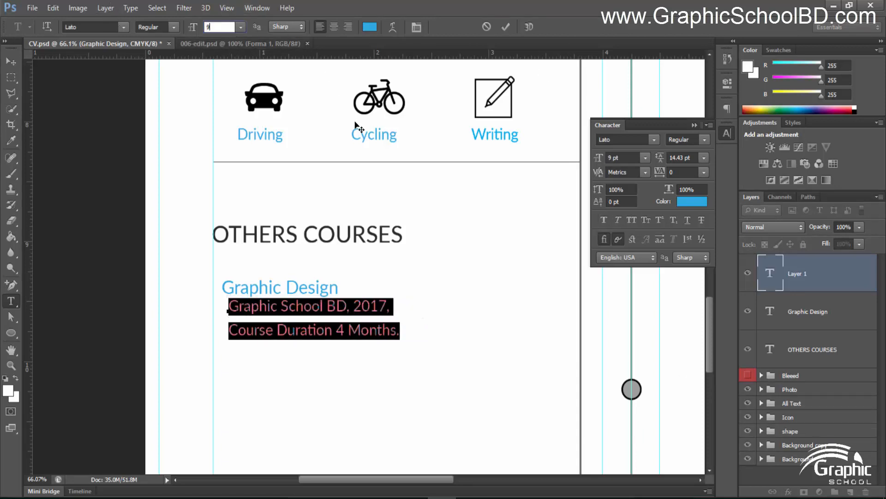
click(369, 27)
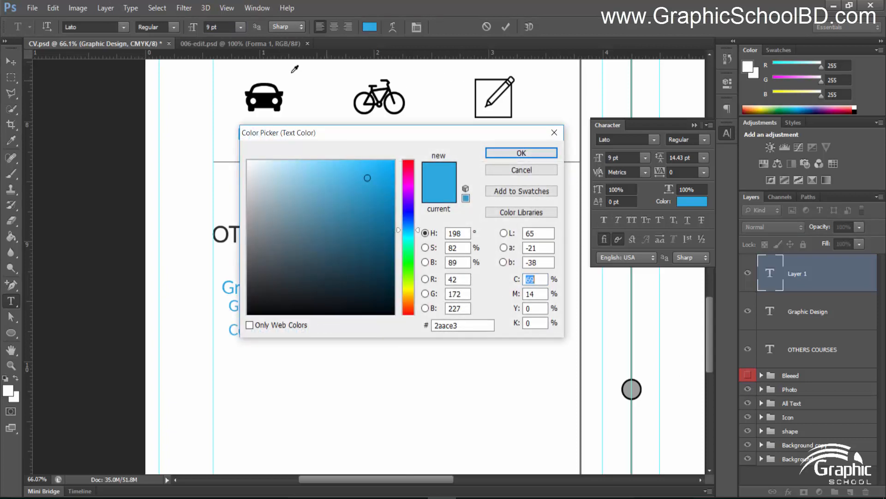
double_click(444, 325)
text(2)
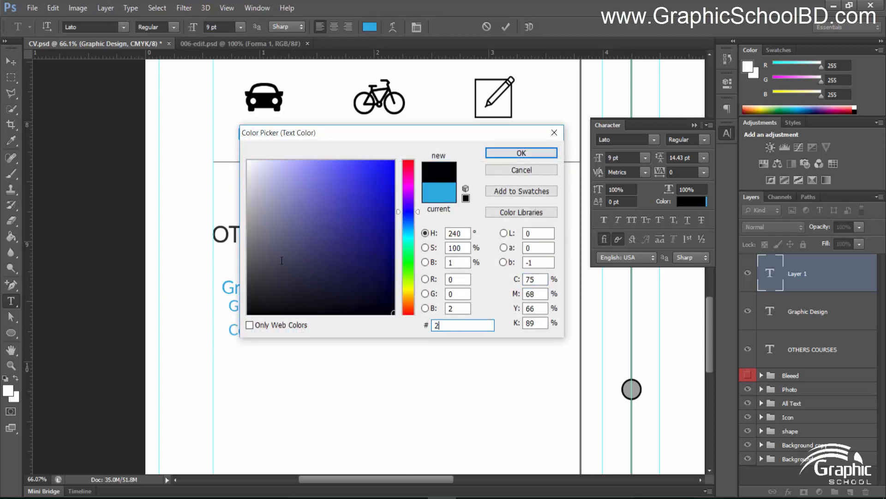
text(42424)
click(520, 152)
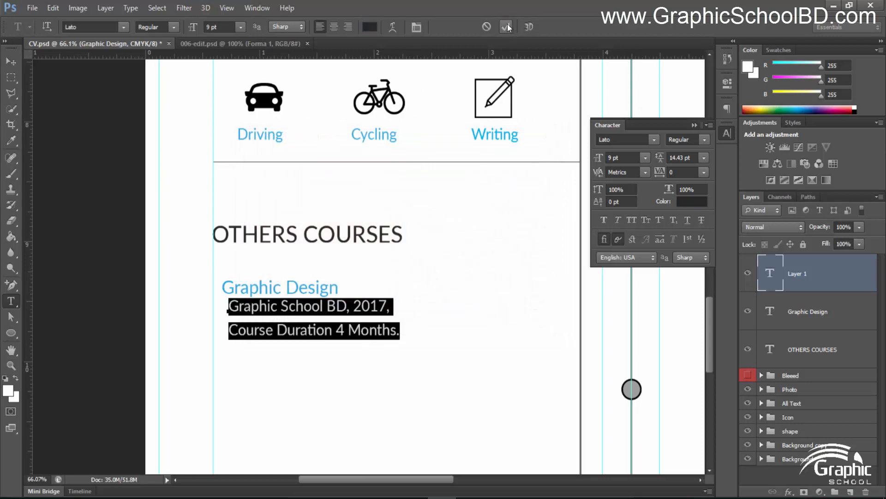
click(507, 26)
Position the details under the Graphic Design title and set 12 pt leading
click(9, 57)
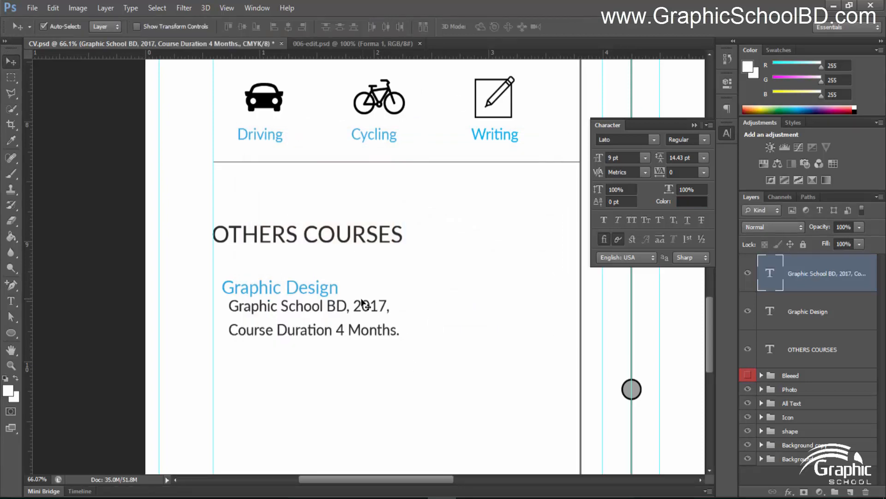
drag(362, 303, 351, 310)
double_click(283, 322)
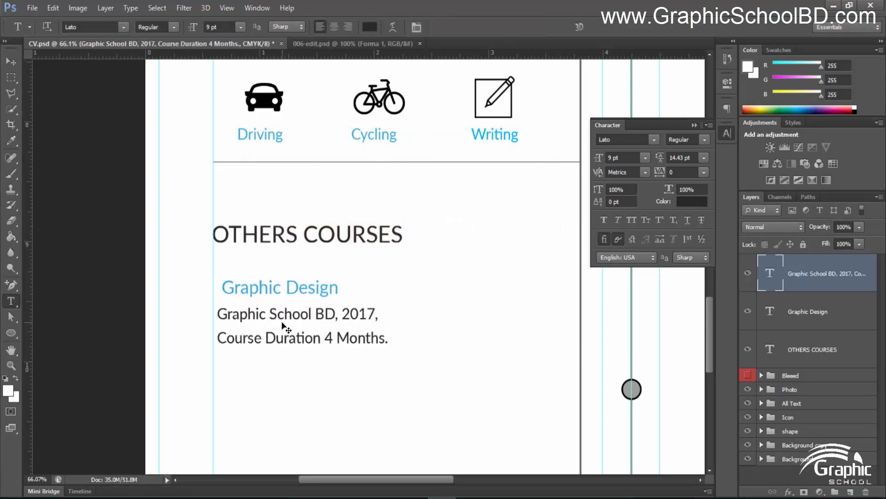
key(ctrl+t)
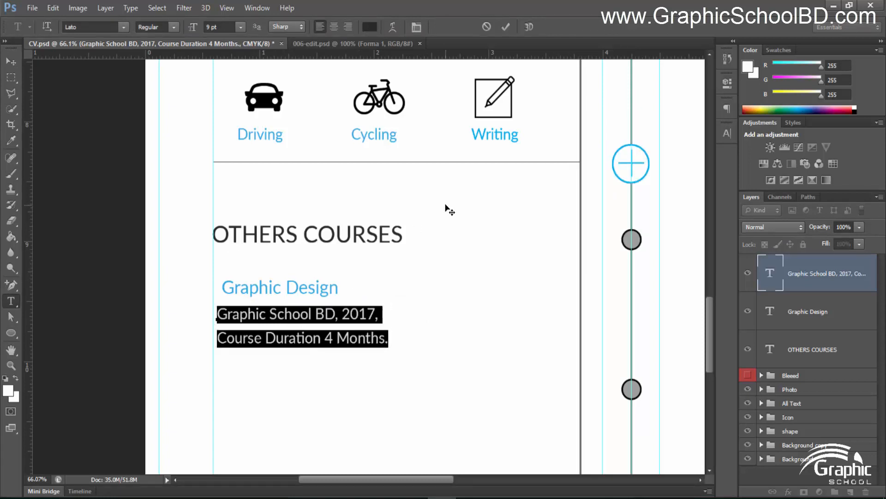
key(ctrl+t)
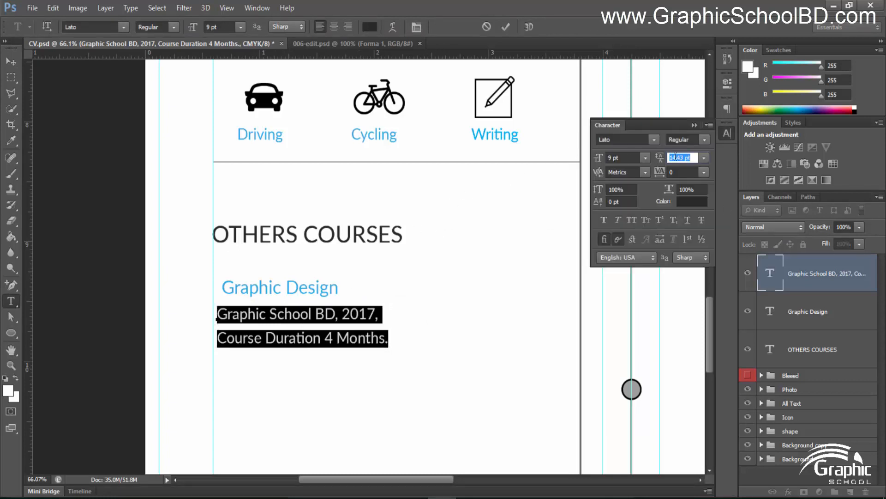
text(12)
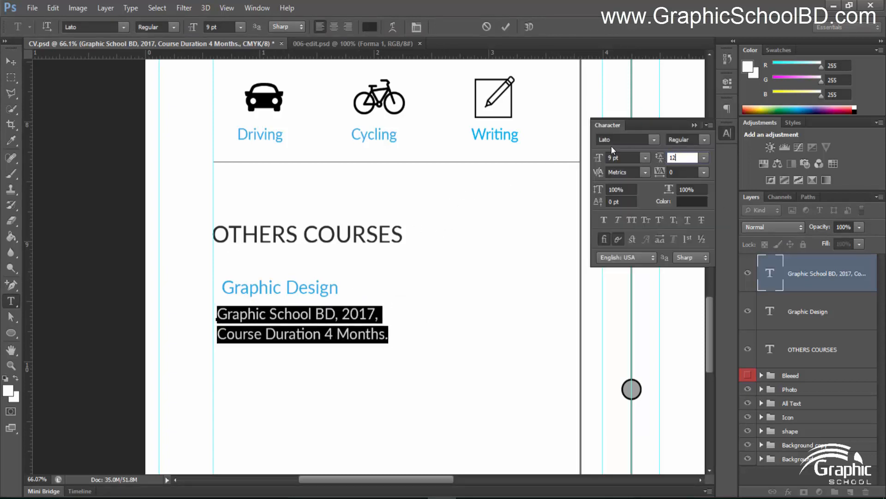
click(506, 26)
Join the details into one line and left-align them with the title and heading
click(12, 61)
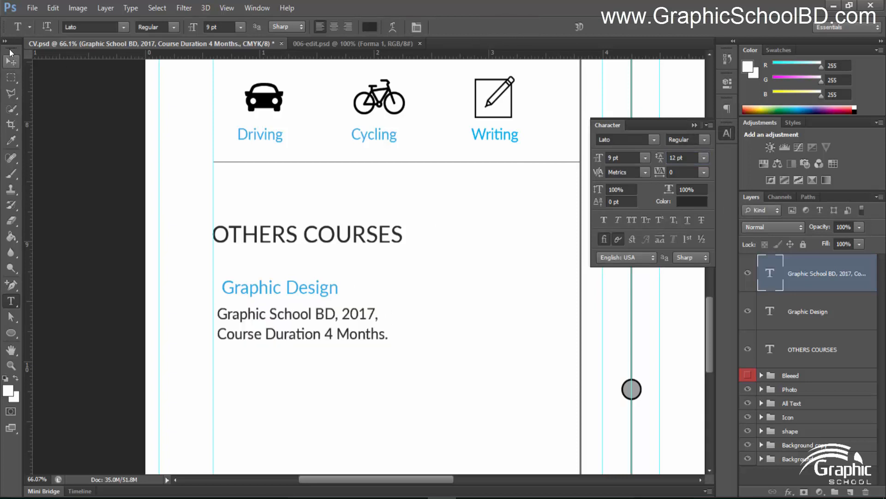
drag(305, 296, 297, 300)
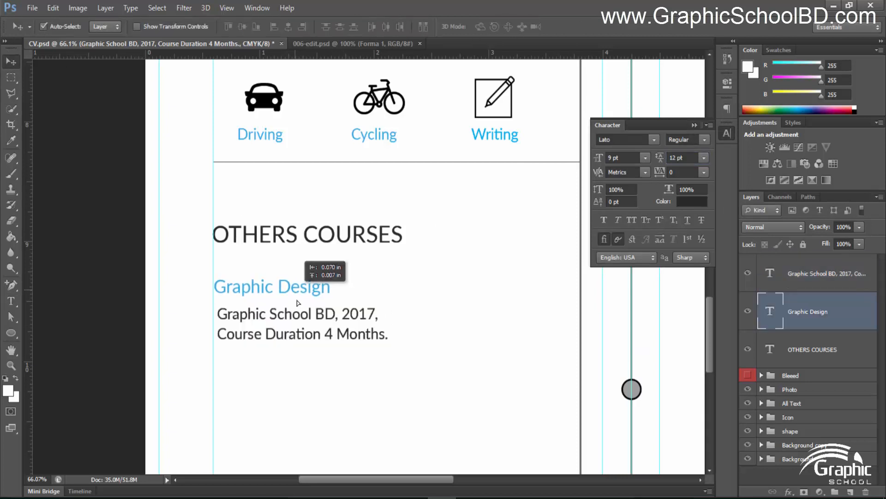
key(t)
click(220, 334)
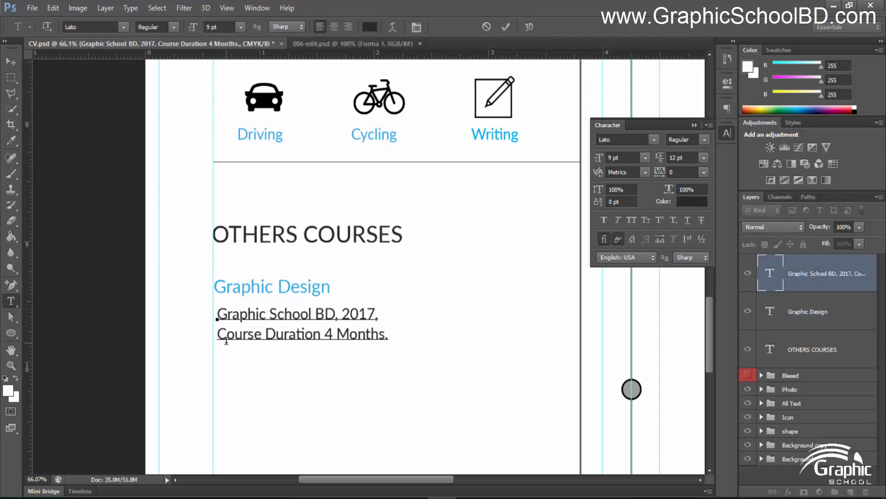
key(BackSpace)
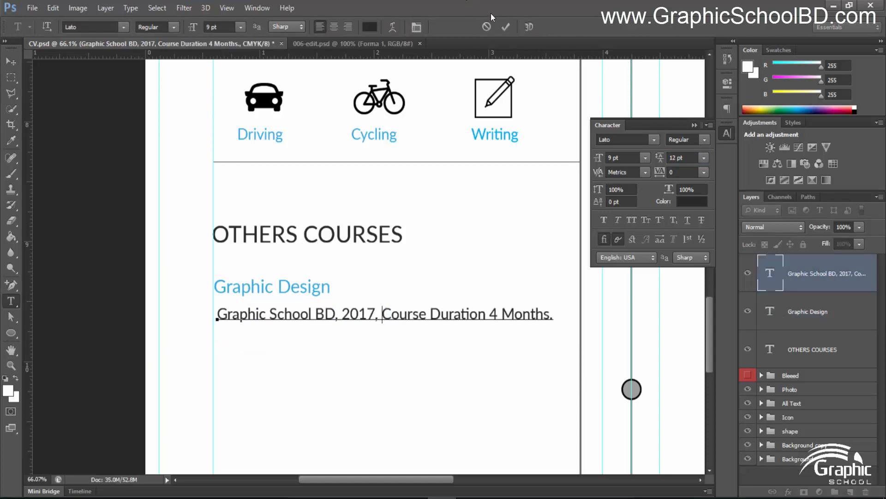
click(506, 27)
click(11, 61)
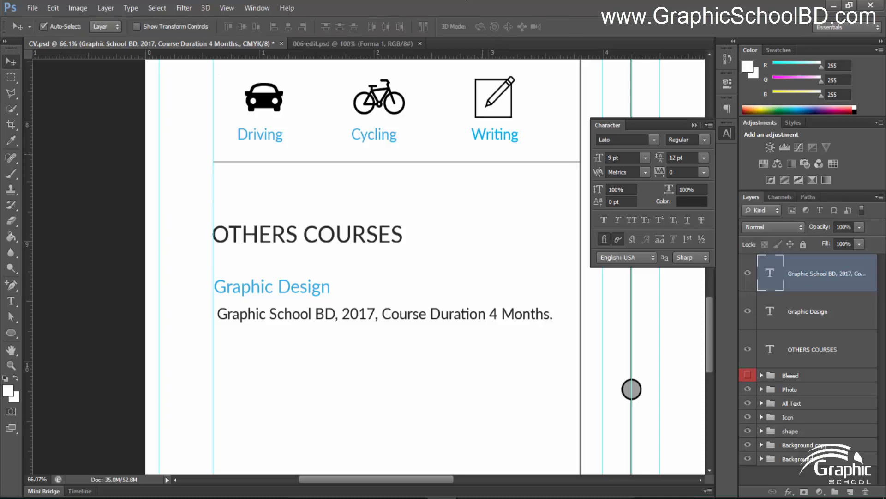
shift+click(818, 344)
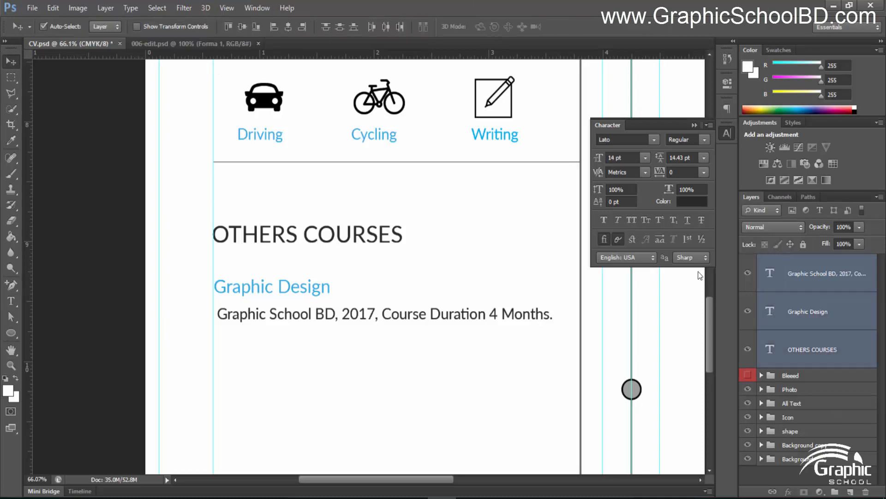
click(275, 27)
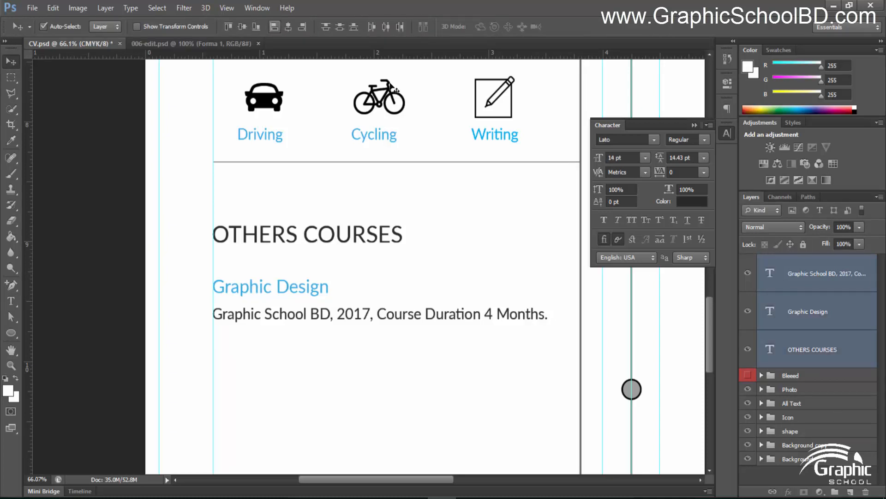
click(814, 328)
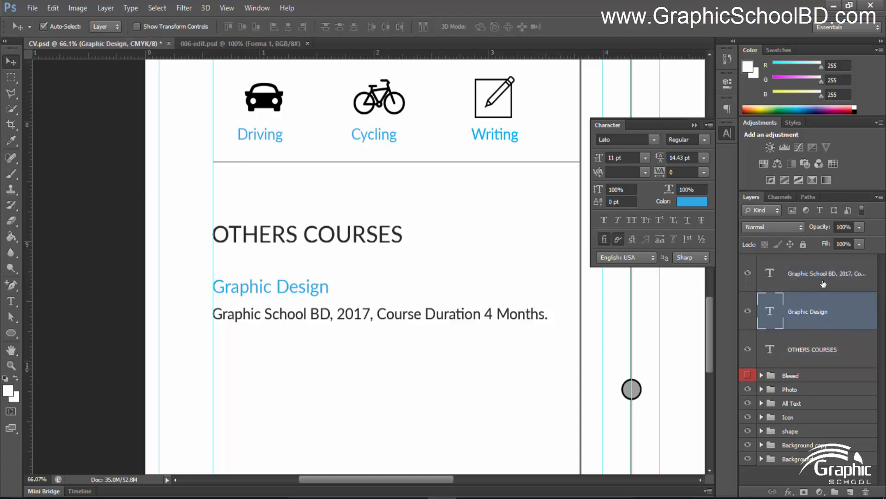
Place both Graphic Design layers under OTHERS COURSES and duplicate the title and details line further down
shift+click(823, 283)
mouse_move(818, 296)
mouse_down()
mouse_move(812, 353)
mouse_move(810, 299)
mouse_up()
click(812, 353)
scroll(344, 320, down, 3)
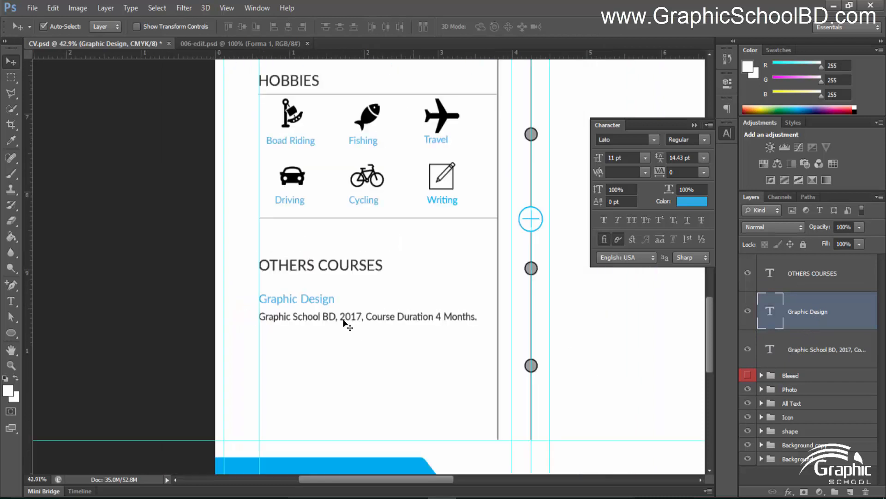
drag(358, 370, 340, 322)
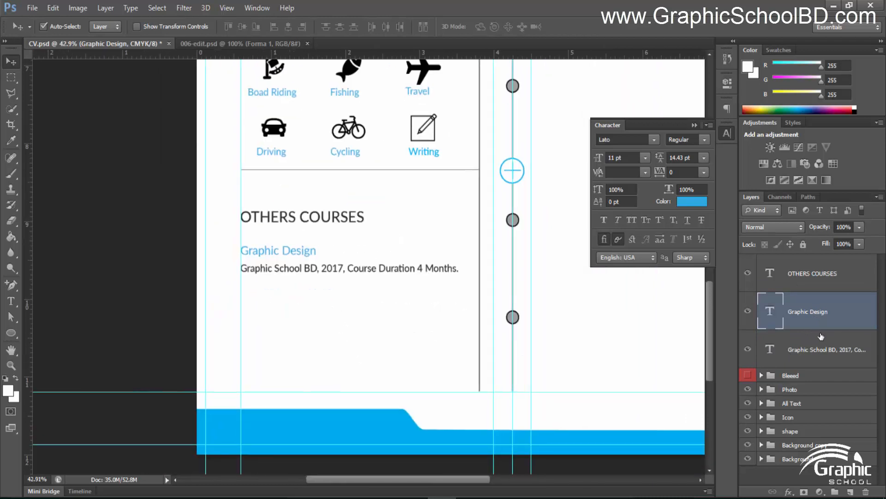
shift+click(817, 347)
scroll(318, 273, up, 1)
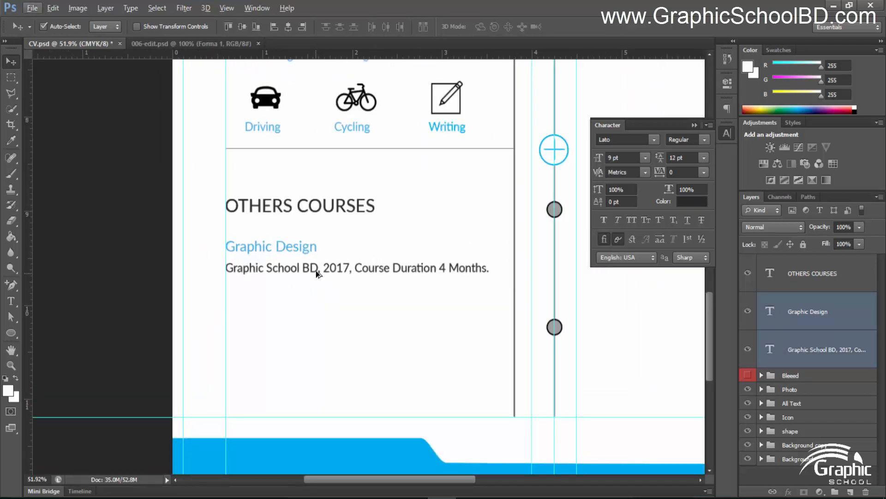
drag(318, 271, 314, 336)
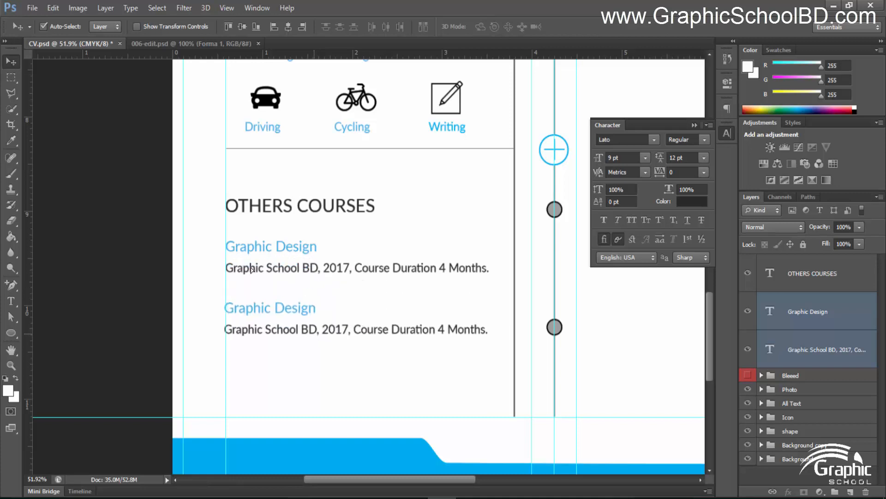
In the copied entry, paste the course details onto a second line and commit the text
key(t)
click(317, 330)
key(ctrl+a)
key(ctrl+c)
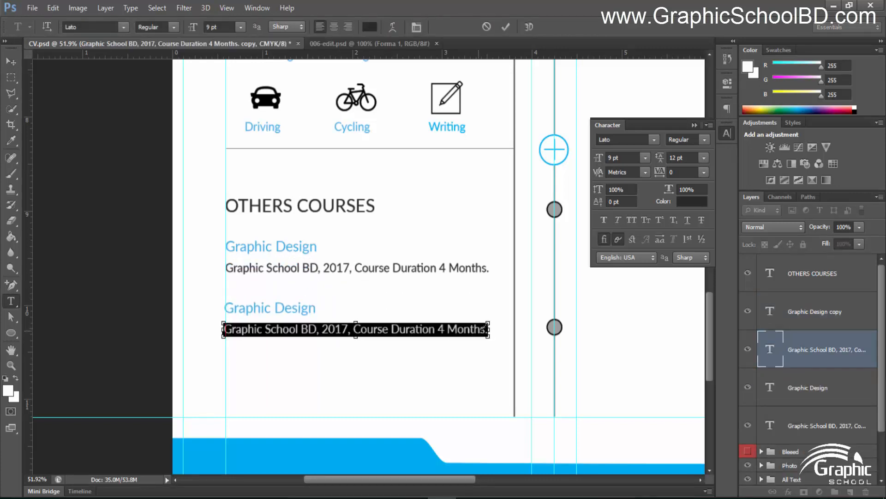
click(488, 329)
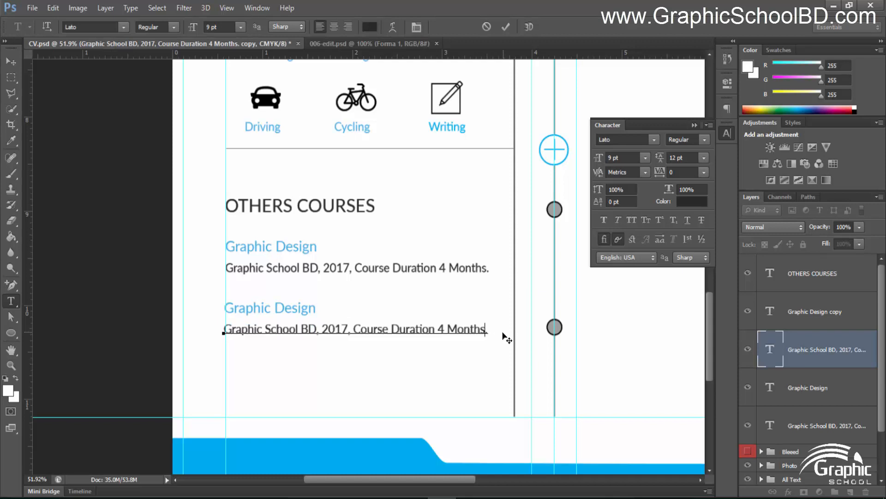
key(Right)
key(Return)
key(ctrl+v)
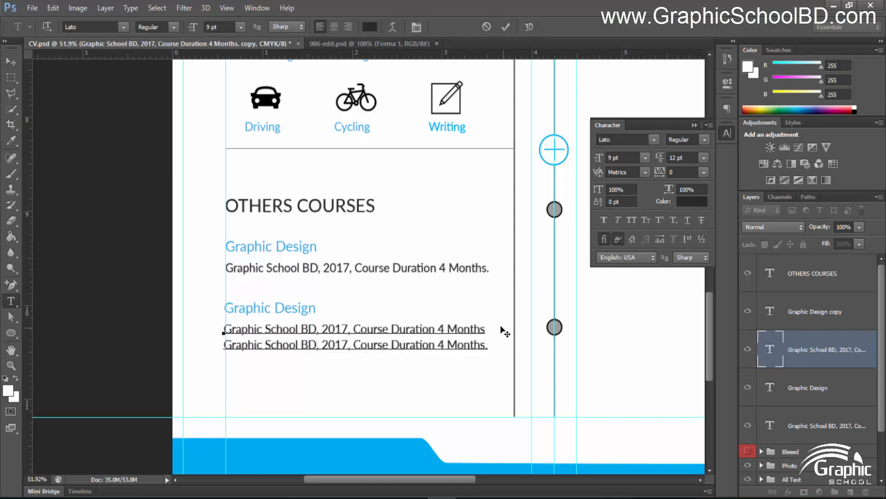
click(506, 26)
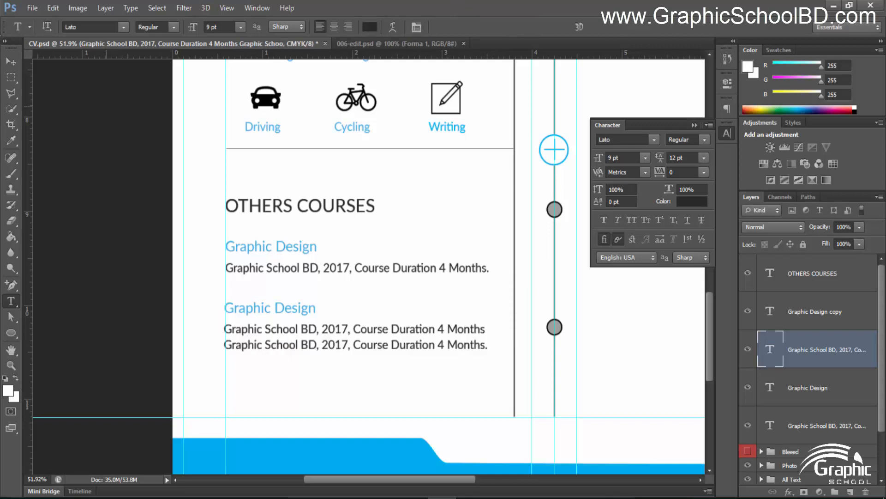
click(9, 64)
scroll(450, 249, down, 3)
scroll(453, 223, up, 2)
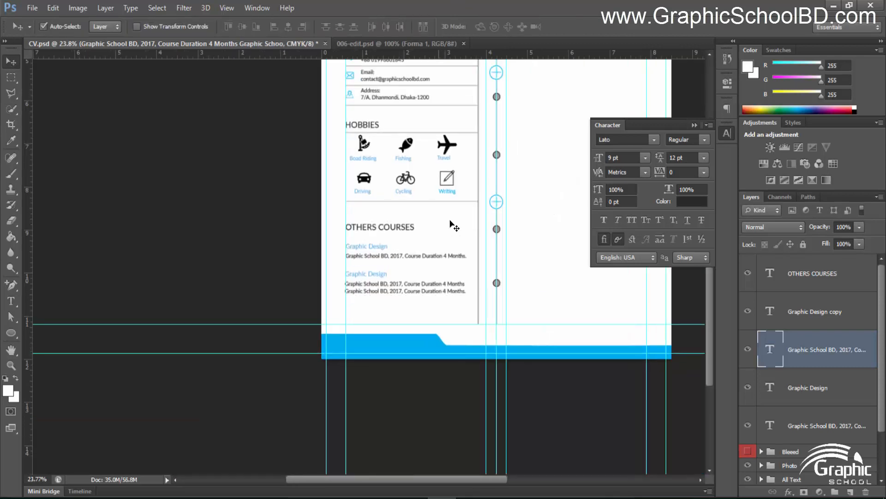
Group the five OTHERS COURSES text layers as 'Others courses text' and move the group into All Text
drag(485, 295, 451, 296)
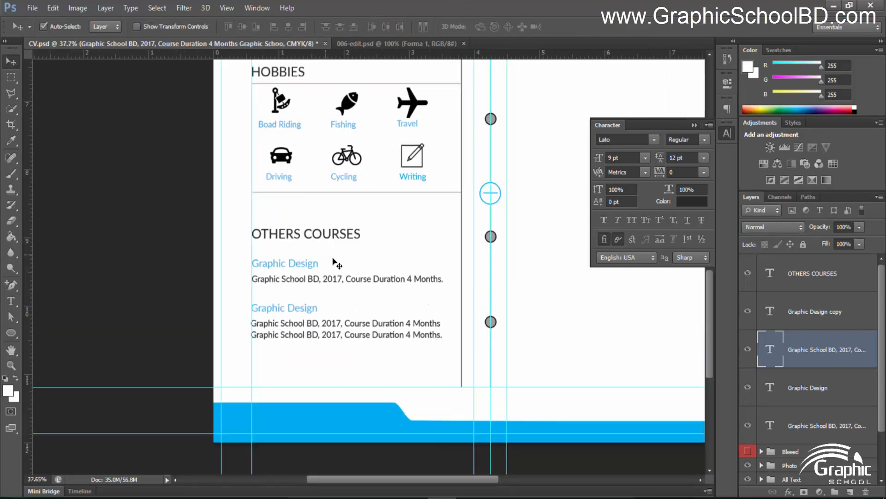
click(814, 279)
shift+click(805, 436)
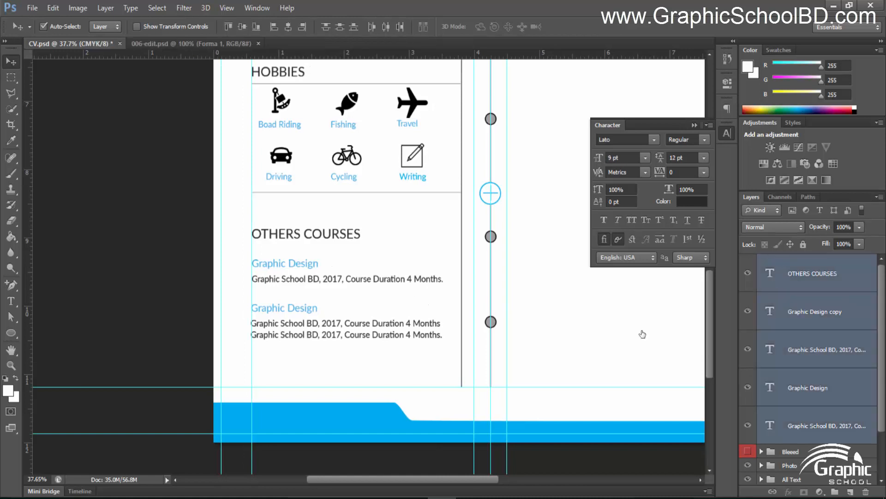
key(ctrl+g)
double_click(792, 261)
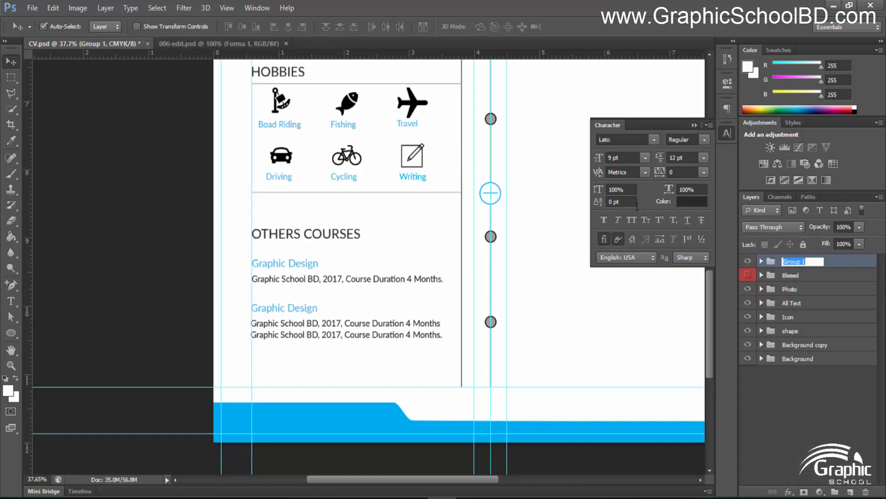
text(Others courses text)
key(Return)
drag(808, 317, 807, 303)
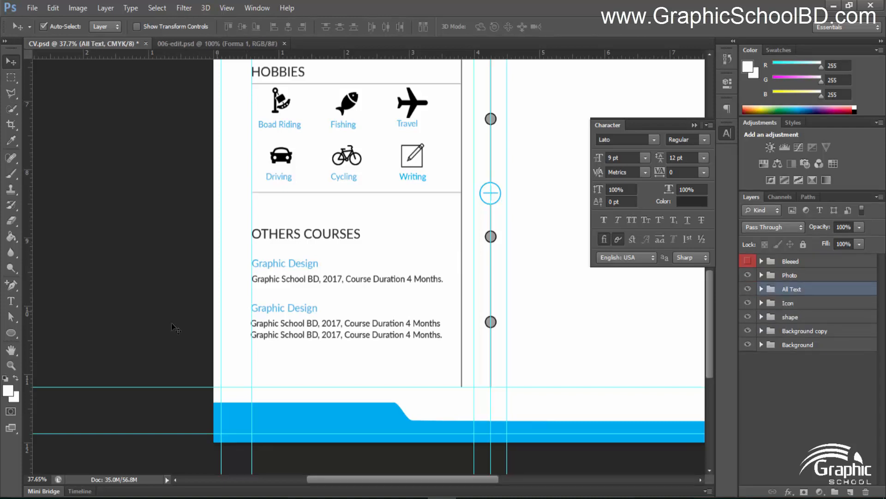
Duplicate the HOBBIES divider line under OTHERS COURSES and below its course entries
click(339, 194)
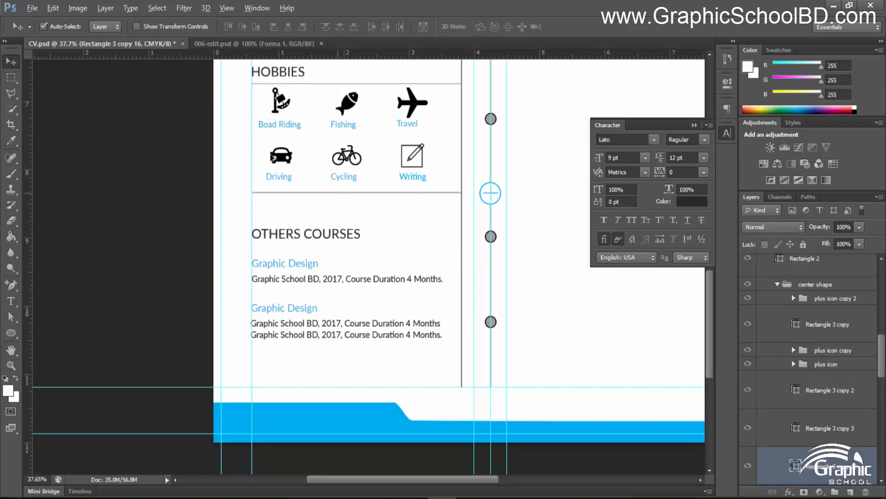
drag(340, 192, 335, 296)
drag(335, 298, 337, 357)
click(60, 358)
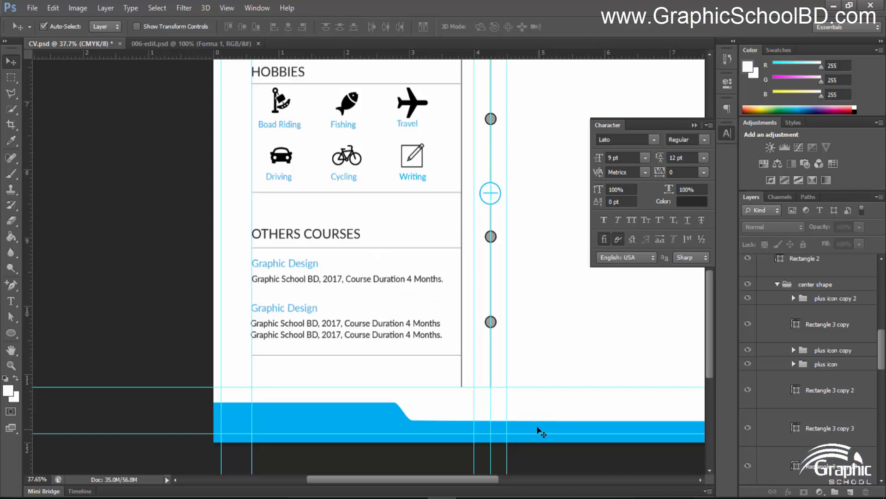
scroll(466, 381, up, 5)
Shorten the vertical column line with Free Transform so it ends at the bottom divider
click(444, 370)
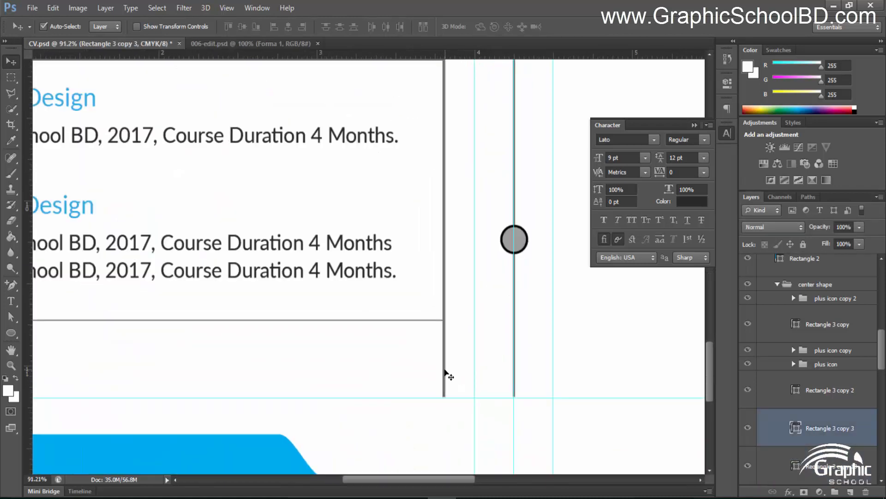
scroll(445, 375, up, 4)
key(ctrl+t)
scroll(446, 411, up, 2)
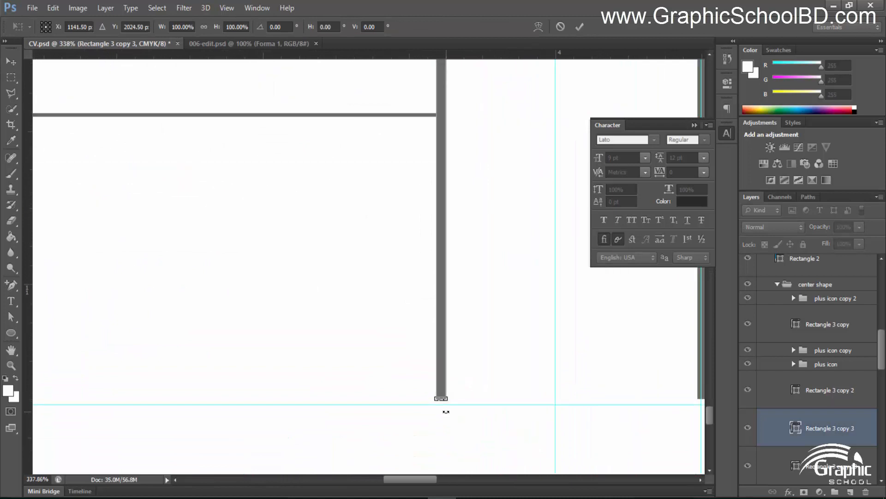
scroll(444, 408, up, 2)
drag(443, 396, 457, 83)
drag(477, 156, 475, 392)
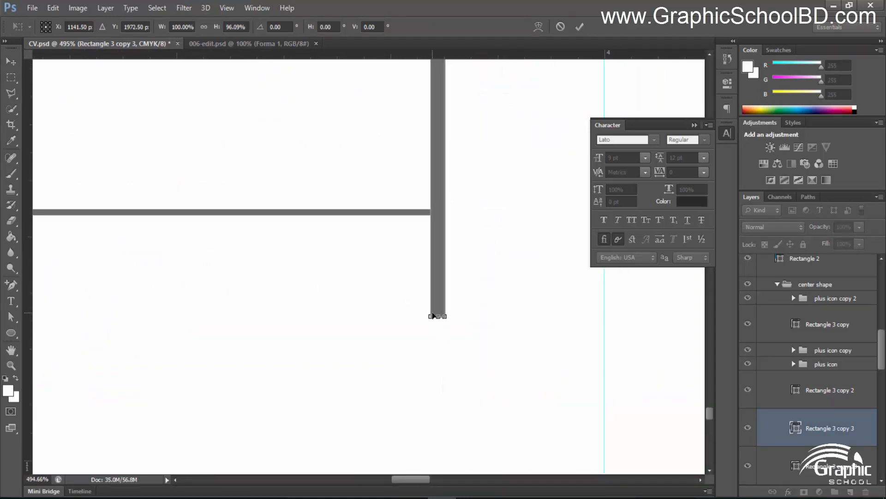
drag(439, 318, 439, 215)
click(580, 27)
scroll(475, 257, down, 10)
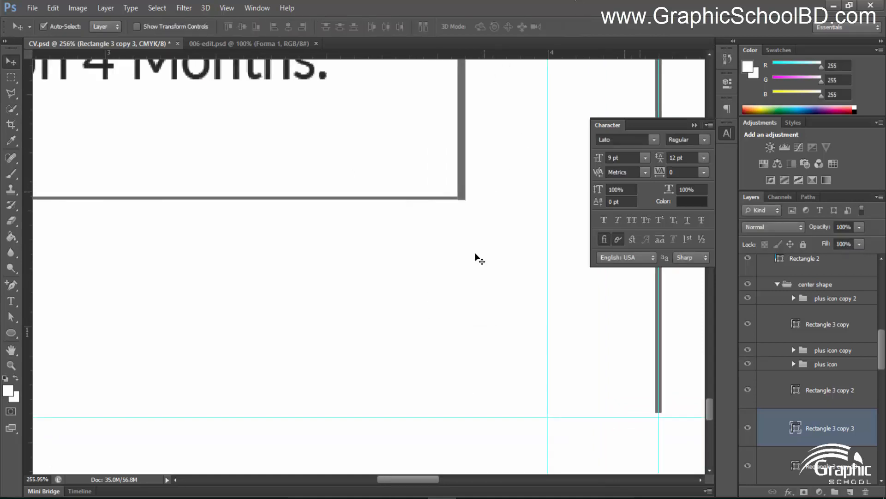
scroll(493, 219, down, 3)
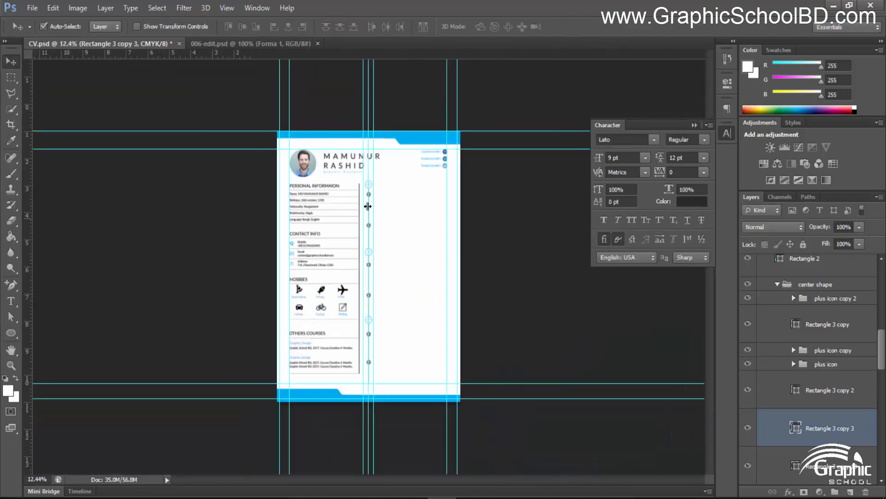
Collapse the shape group in the Layers panel, then review the full left column down to OTHERS COURSES
scroll(361, 174, up, 5)
scroll(350, 150, down, 3)
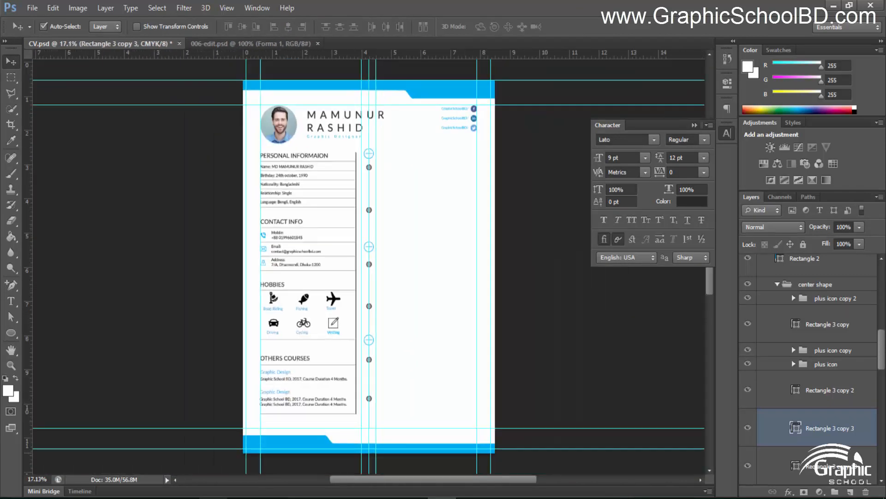
scroll(211, 434, up, 2)
scroll(429, 453, up, 2)
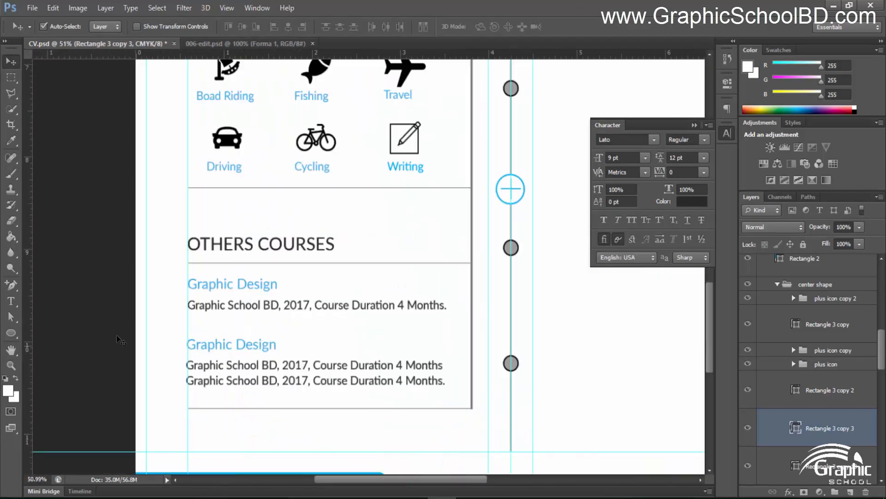
scroll(184, 381, up, 1)
scroll(320, 239, down, 3)
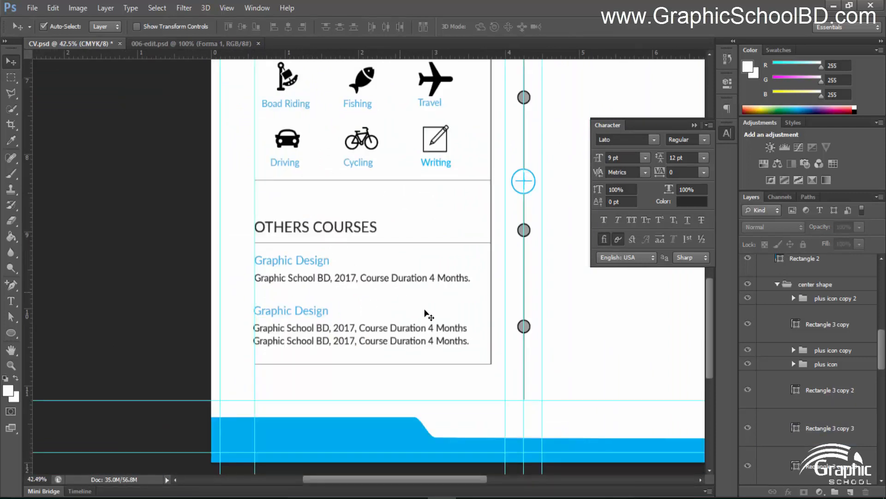
scroll(808, 307, up, 2)
scroll(801, 332, up, 6)
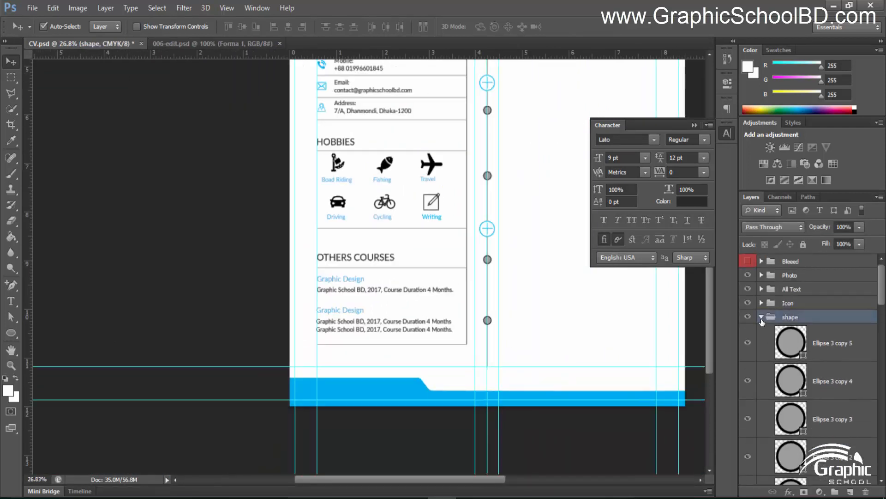
click(761, 318)
scroll(379, 322, up, 2)
scroll(411, 317, down, 4)
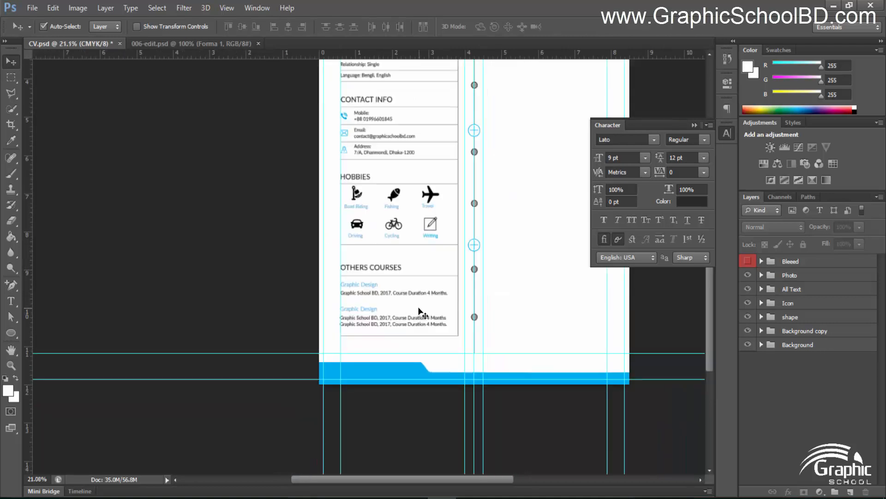
drag(461, 273, 392, 339)
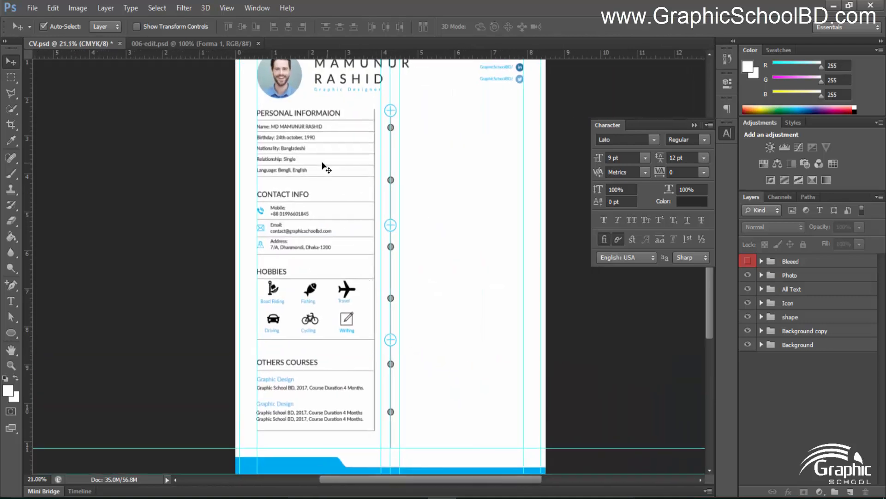
scroll(323, 163, down, 2)
scroll(306, 204, up, 1)
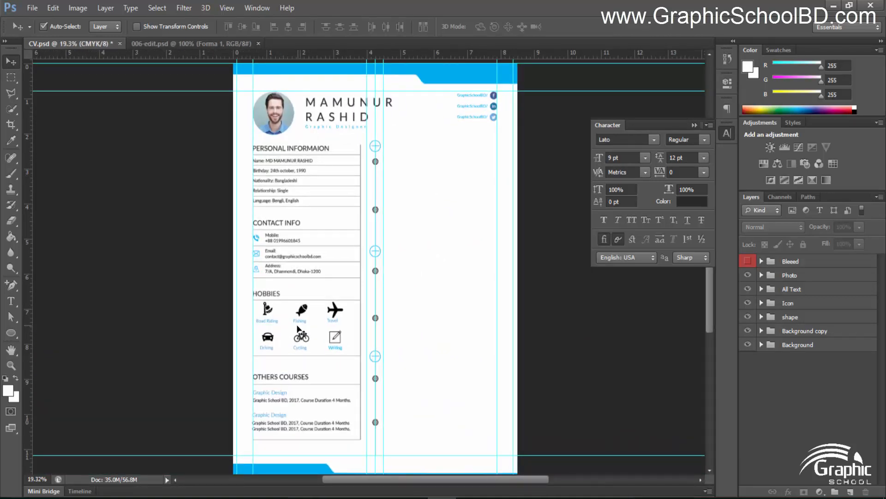